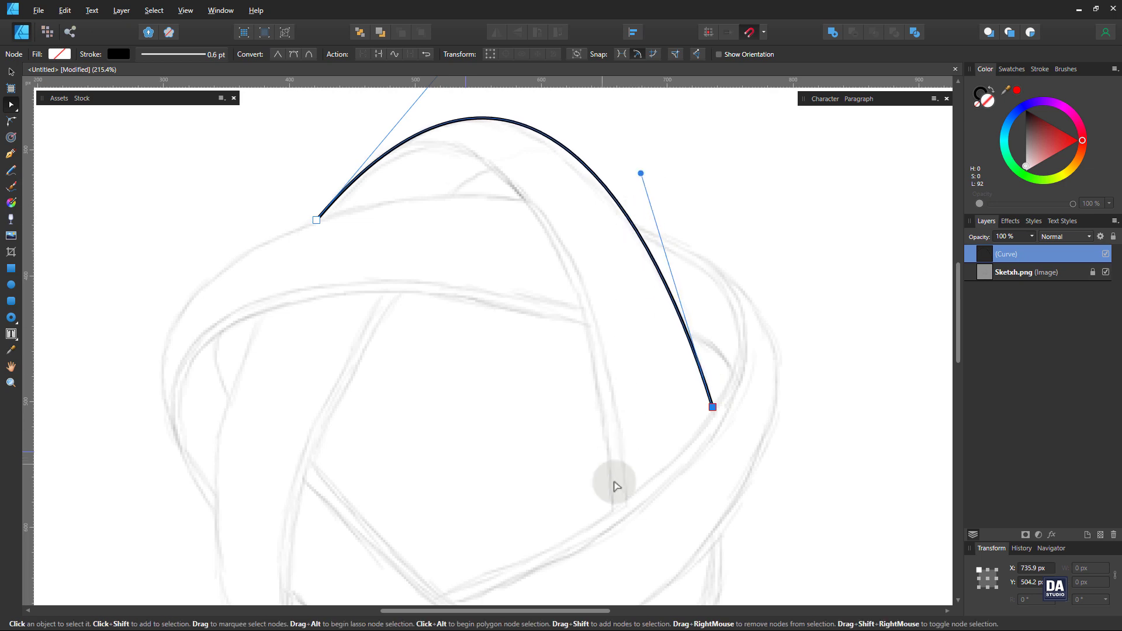
# Extend the ribbon arc's lower end with a Pen segment to the sketched inner corner, bending it along the sketch line.
pyautogui.click(611, 513)
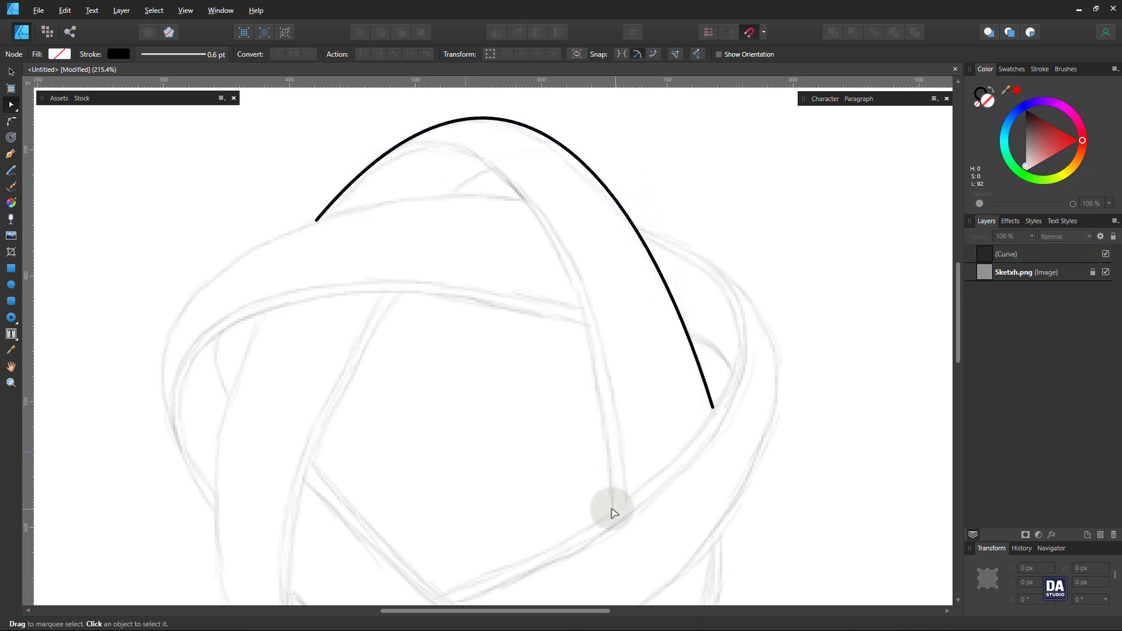
pyautogui.click(712, 407)
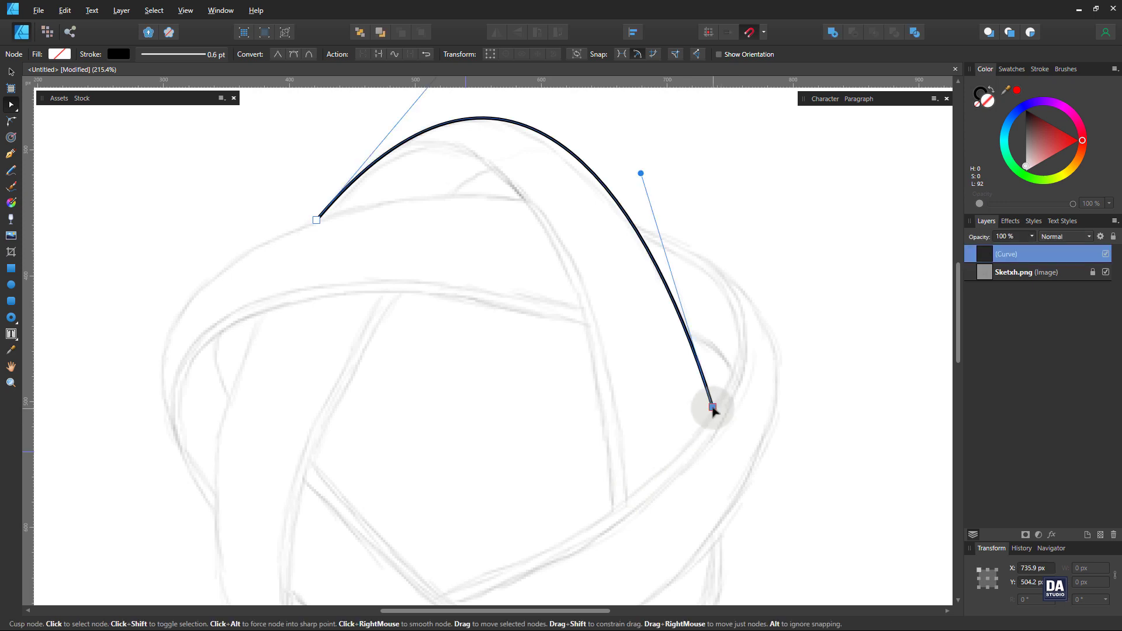
pyautogui.press('p')
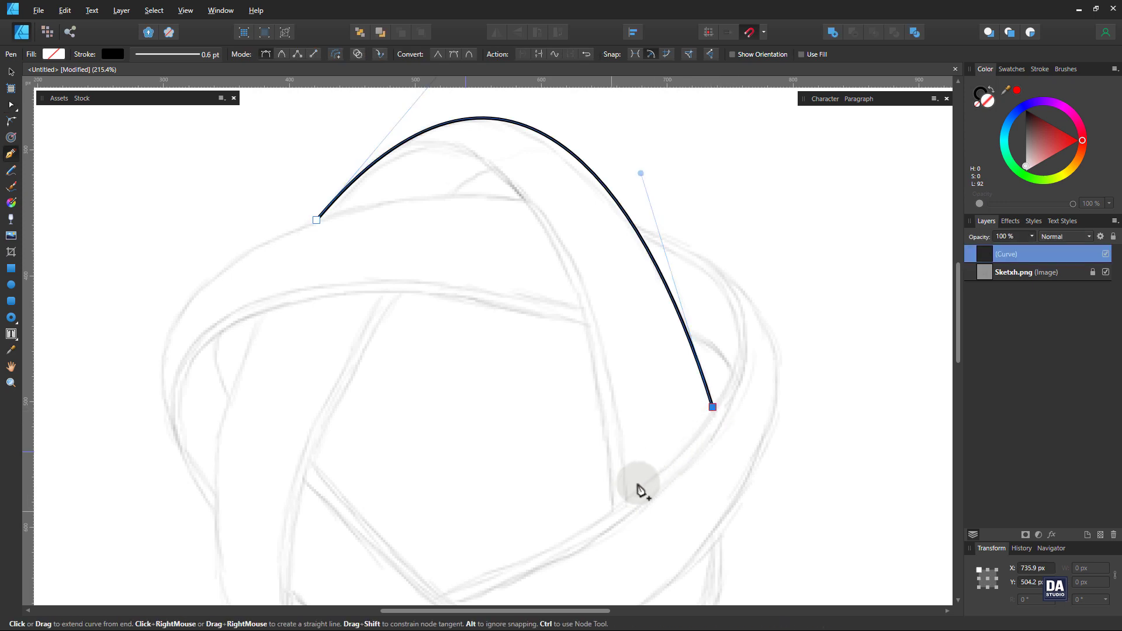
pyautogui.click(612, 510)
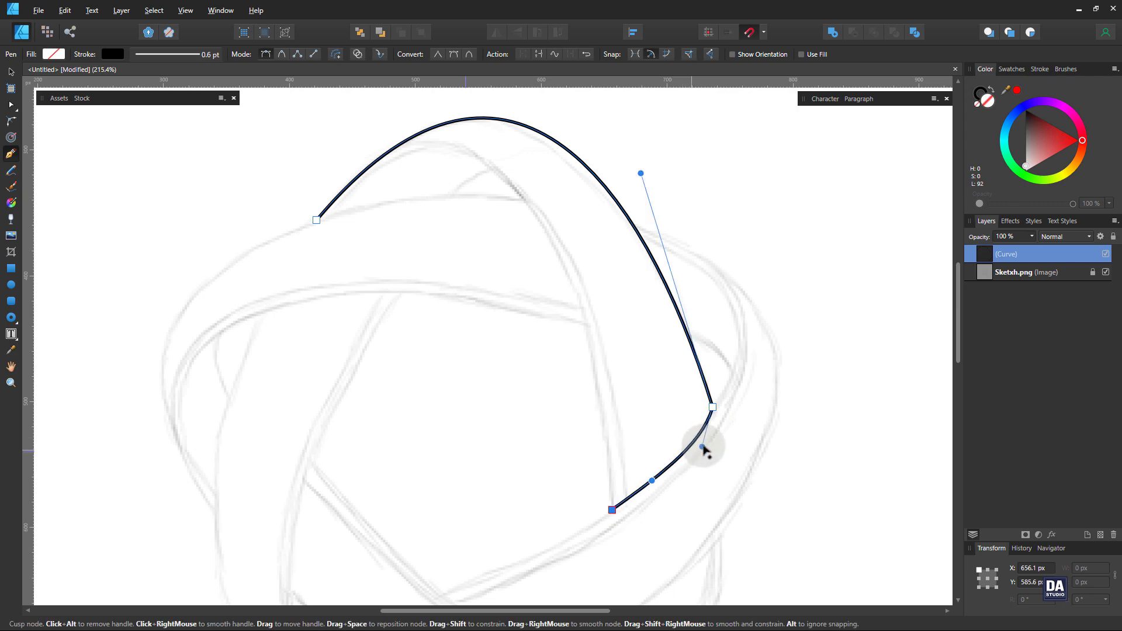
pyautogui.moveTo(699, 448); pyautogui.dragTo(695, 448)
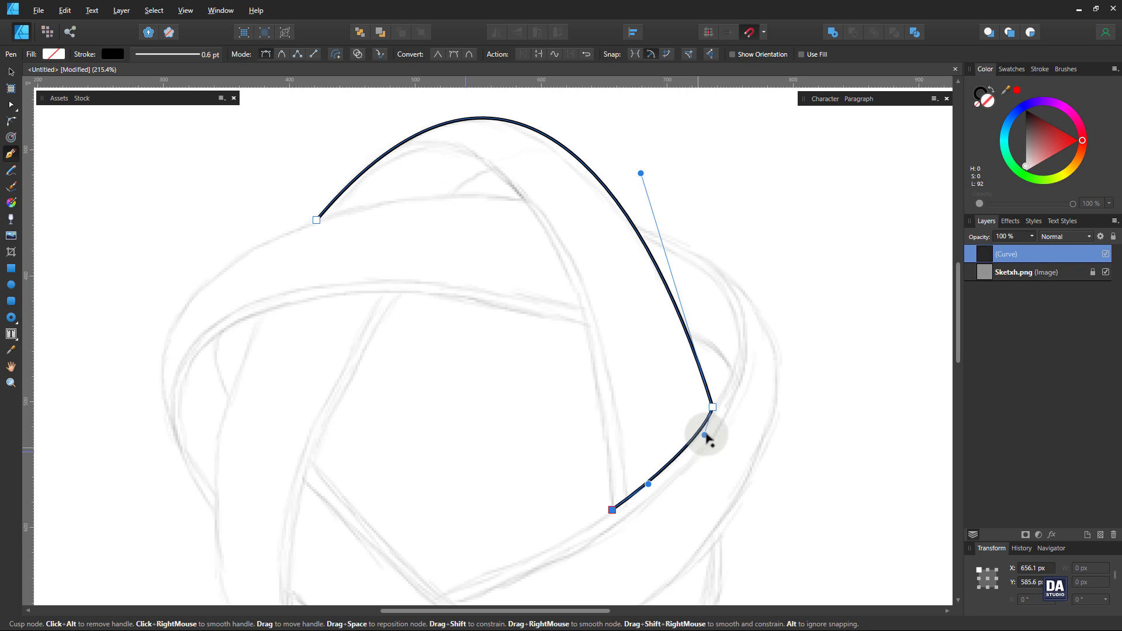
pyautogui.moveTo(648, 484); pyautogui.dragTo(636, 491)
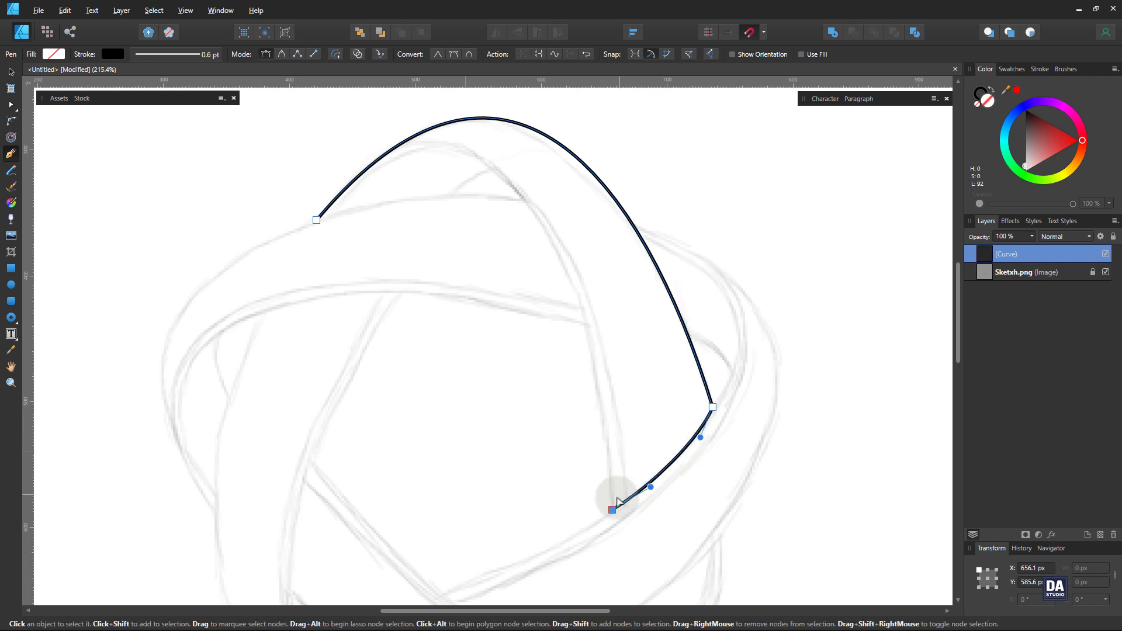
pyautogui.click(611, 509)
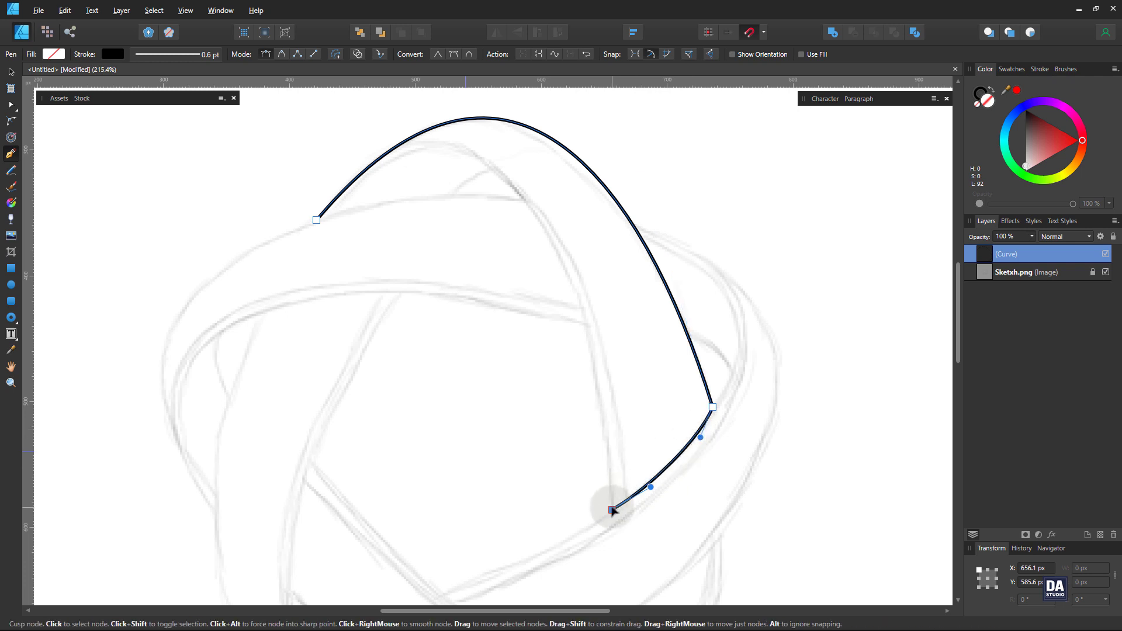
# Add the ribbon's inner edge from the lower corner up to the sketched fold and bend it into an arch.
pyautogui.click(454, 196)
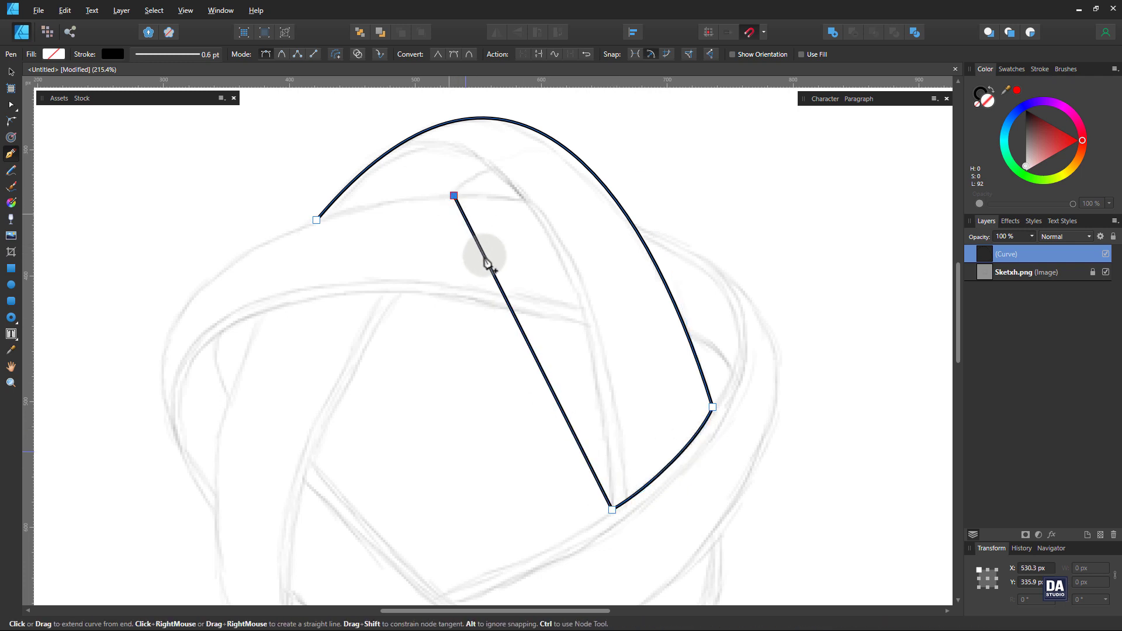
pyautogui.moveTo(493, 262); pyautogui.dragTo(518, 129)
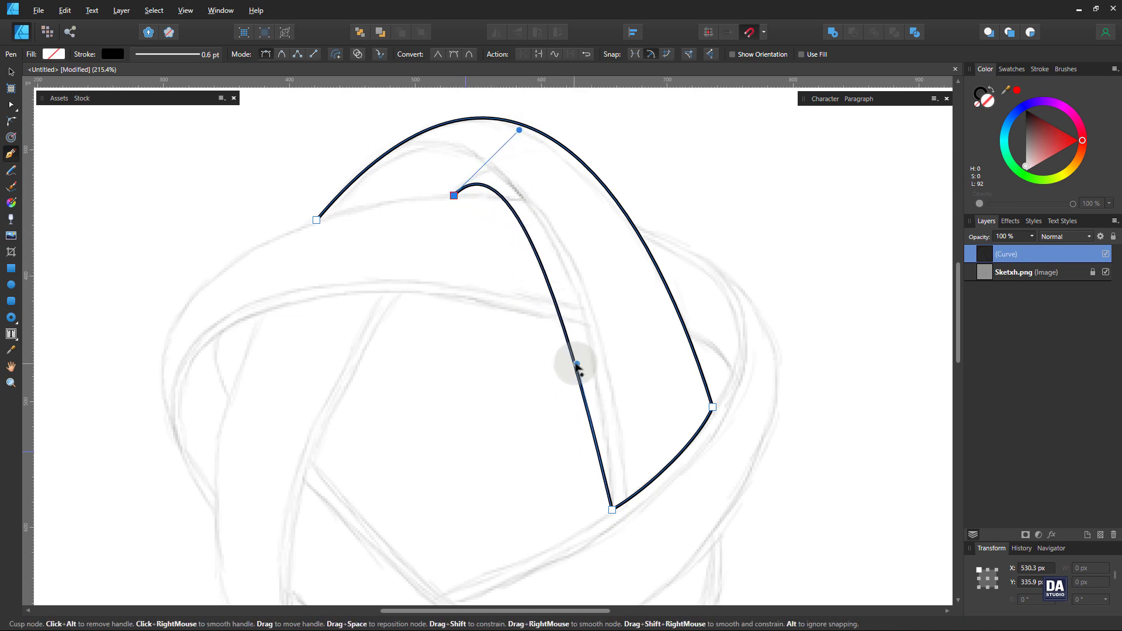
pyautogui.moveTo(577, 363); pyautogui.dragTo(609, 299)
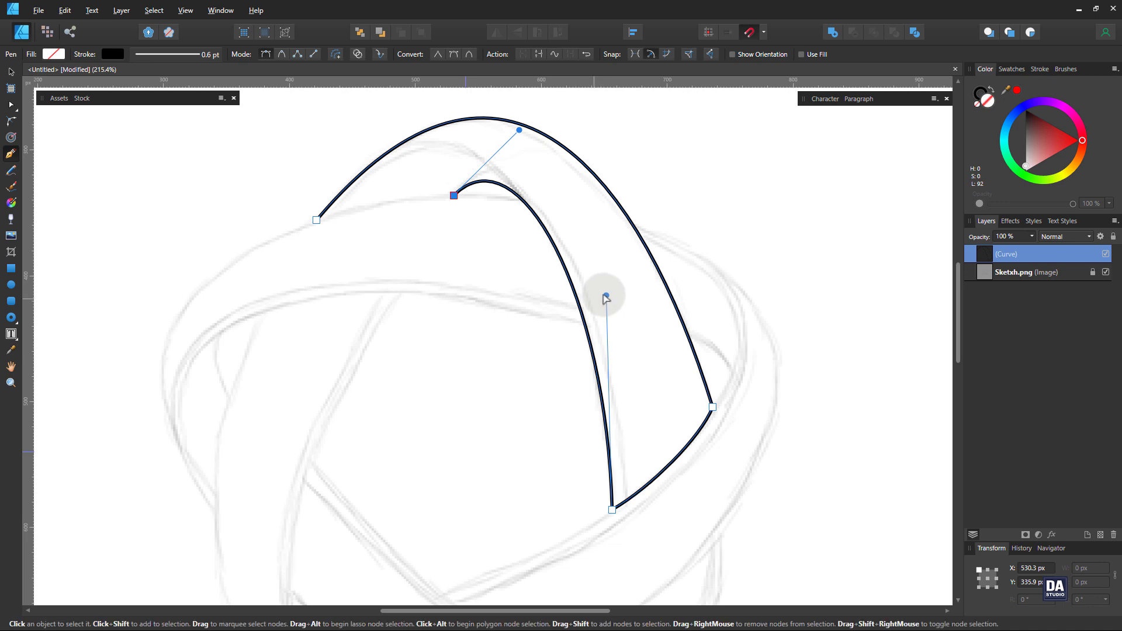
# Fine-tune the inner edge's upper and lower curve handles so that it follows the sketched band.
pyautogui.moveTo(503, 151); pyautogui.dragTo(623, 243)
pyautogui.moveTo(555, 207); pyautogui.dragTo(595, 288)
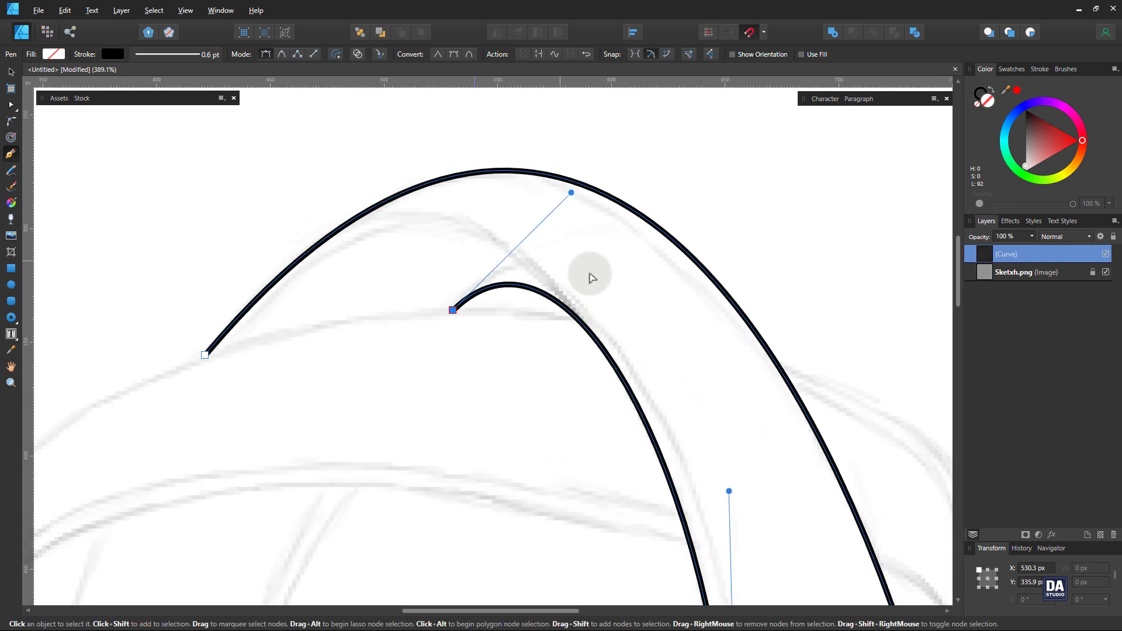
pyautogui.moveTo(562, 182); pyautogui.dragTo(593, 140)
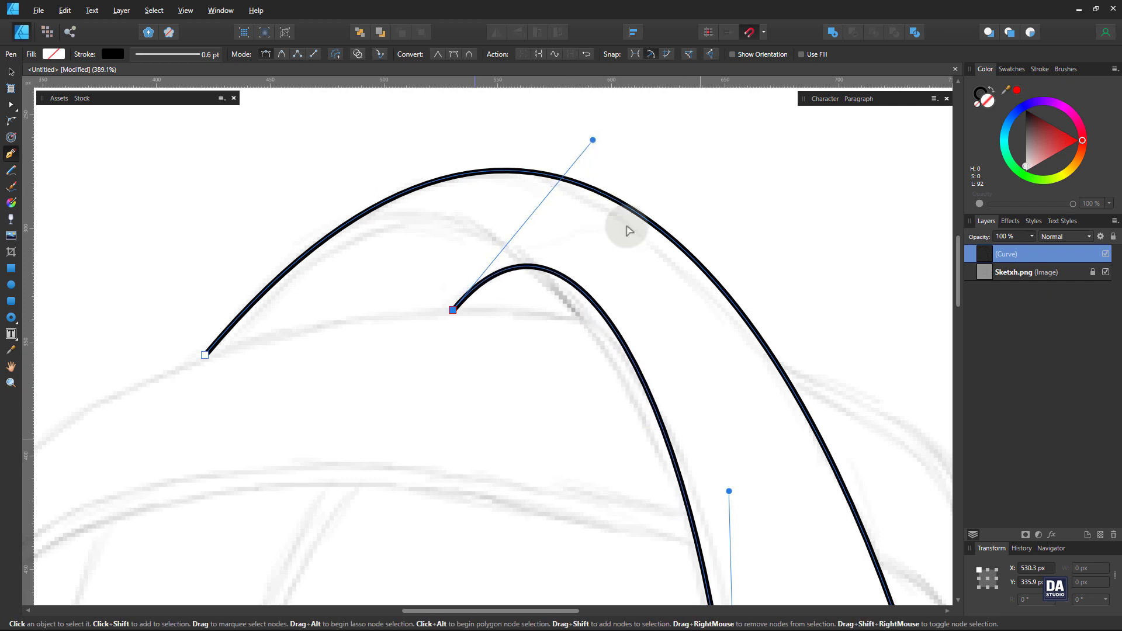
pyautogui.moveTo(729, 492); pyautogui.dragTo(710, 548)
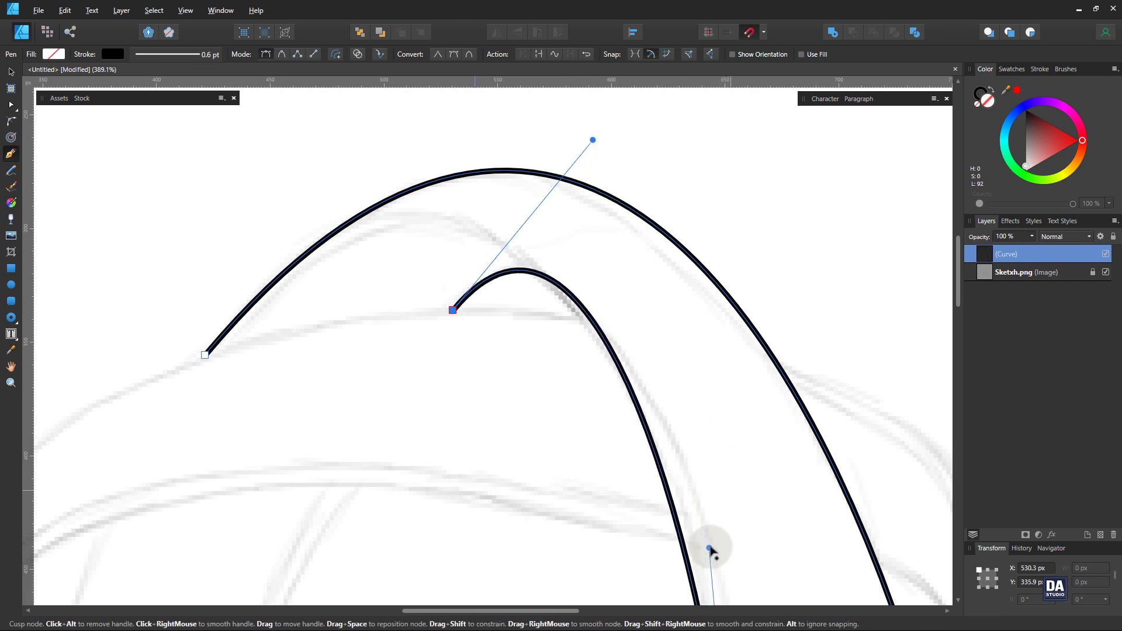
pyautogui.moveTo(637, 369); pyautogui.dragTo(453, 292)
pyautogui.moveTo(614, 424); pyautogui.dragTo(551, 276)
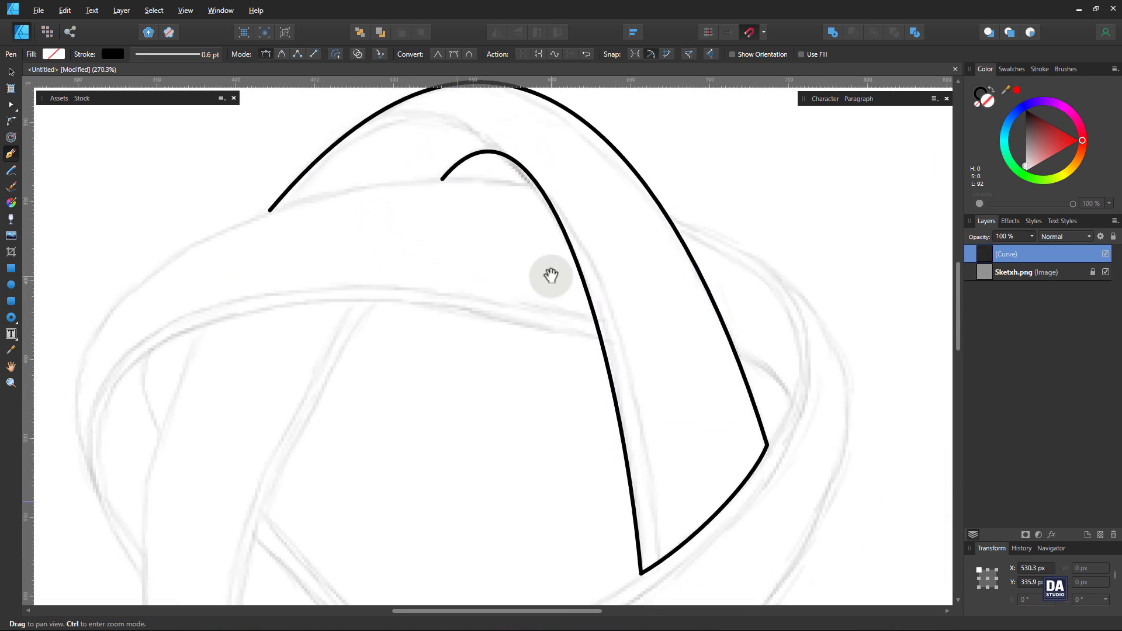
pyautogui.moveTo(620, 363)
pyautogui.mouseDown()
pyautogui.moveTo(624, 381)
pyautogui.moveTo(638, 375)
pyautogui.mouseUp()
pyautogui.moveTo(577, 200); pyautogui.dragTo(577, 306)
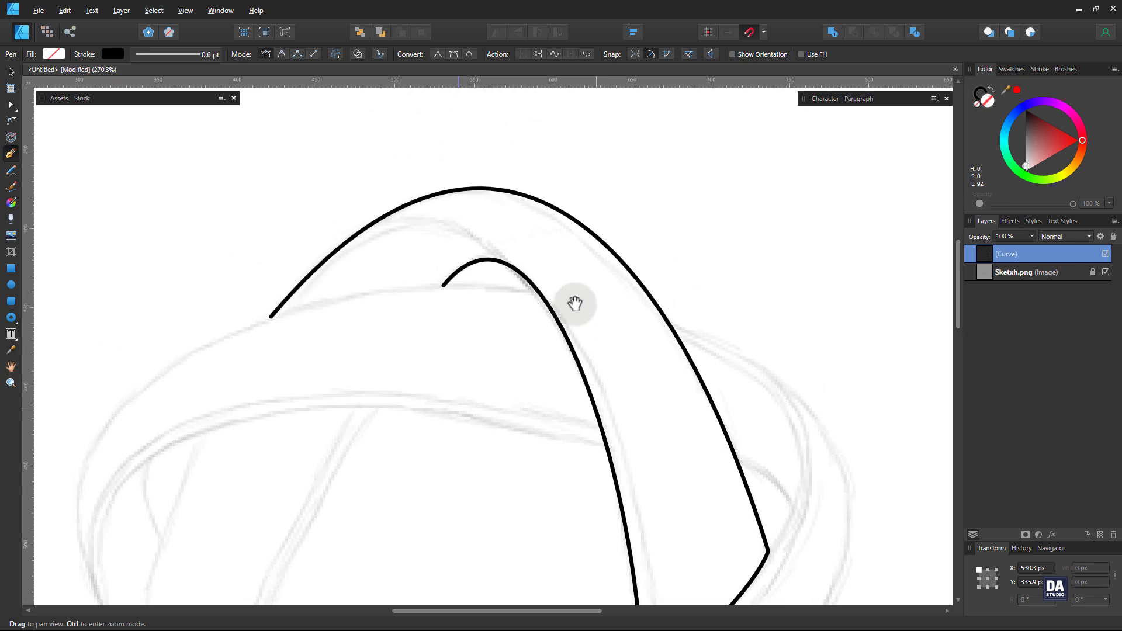
pyautogui.moveTo(540, 167)
pyautogui.mouseDown()
pyautogui.moveTo(535, 176)
pyautogui.moveTo(521, 156)
pyautogui.mouseUp()
pyautogui.moveTo(638, 476); pyautogui.dragTo(644, 470)
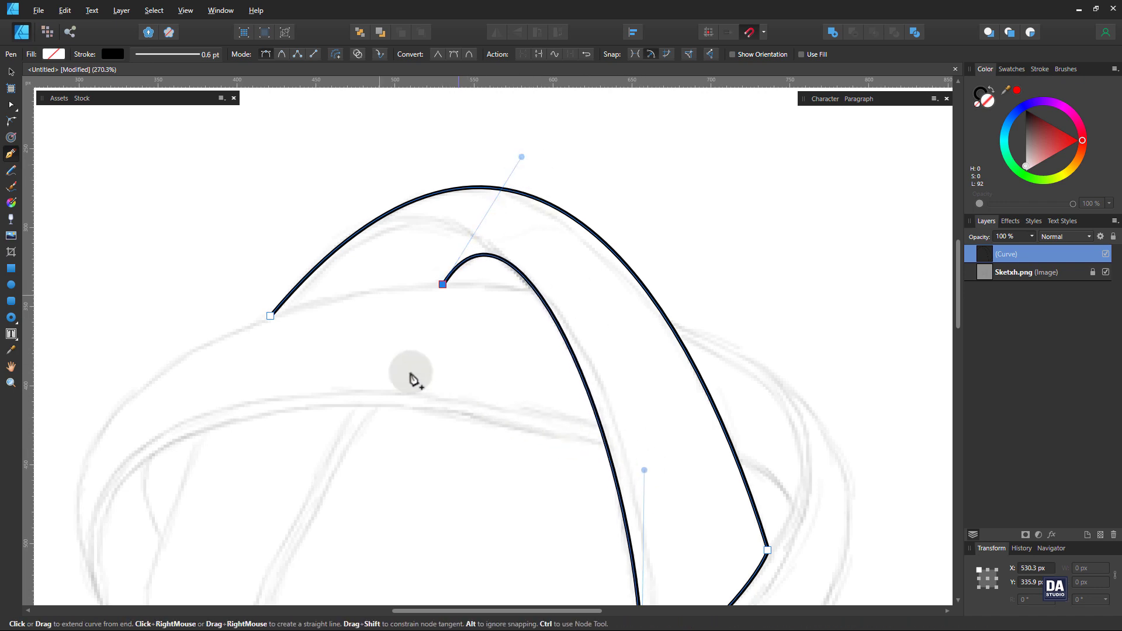
# Close the ribbon outline at the arc's starting node, bend the closing segment along the sketch, and deselect the curve.
pyautogui.click(270, 315)
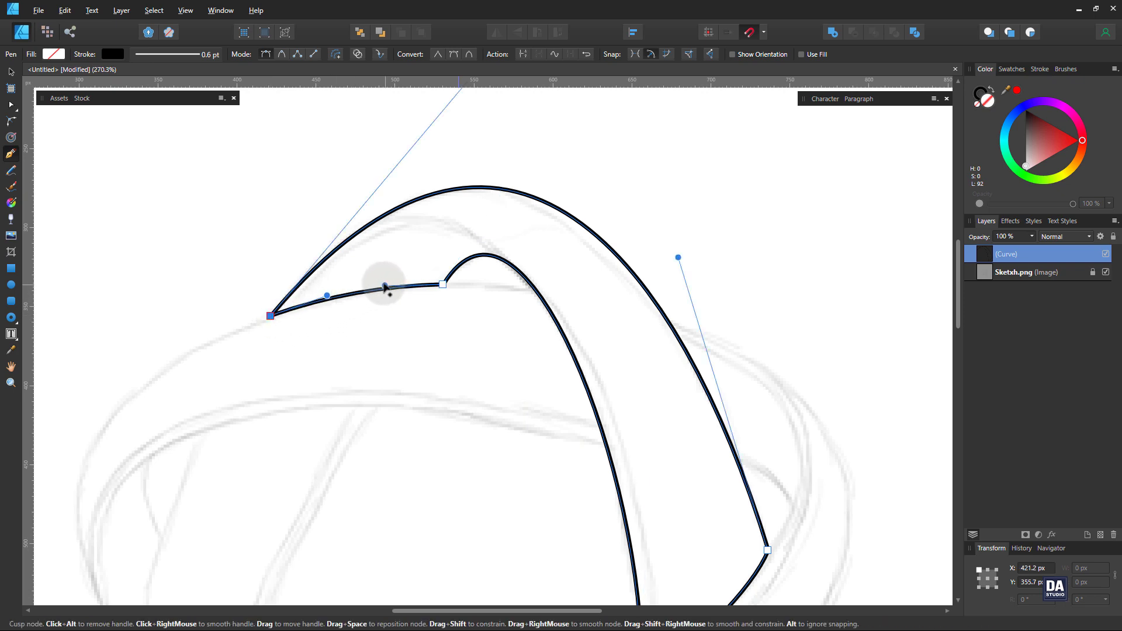
pyautogui.moveTo(386, 285); pyautogui.dragTo(331, 292)
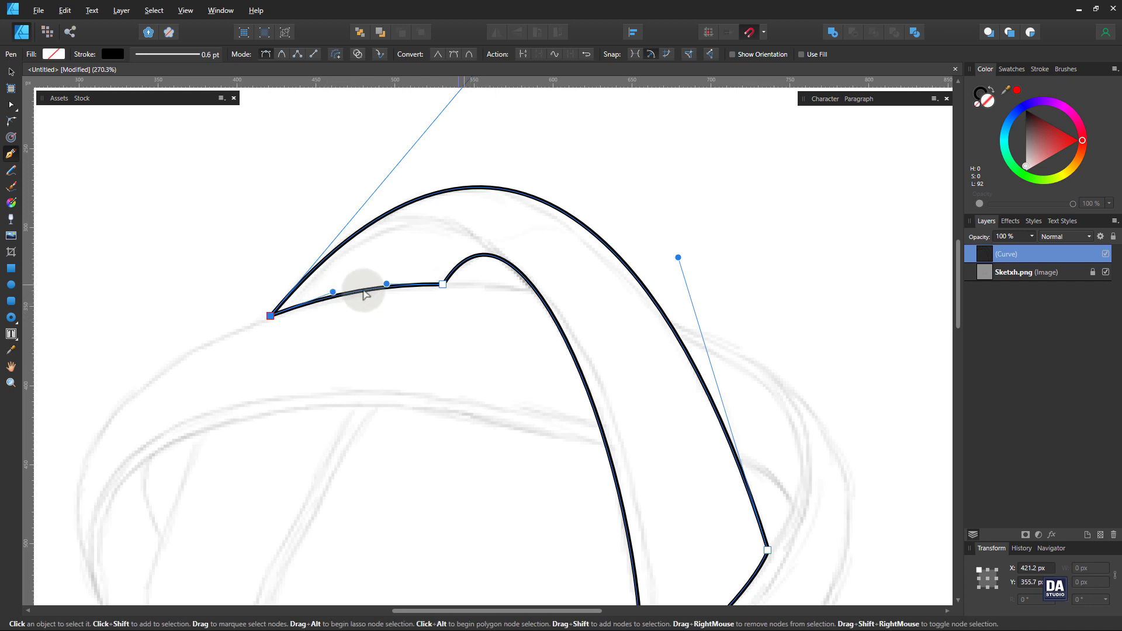
pyautogui.hotkey('ctrl', 'space')
pyautogui.moveTo(503, 284)
pyautogui.mouseDown()
pyautogui.moveTo(455, 264)
pyautogui.moveTo(496, 275)
pyautogui.moveTo(483, 253)
pyautogui.moveTo(505, 272)
pyautogui.moveTo(483, 299)
pyautogui.mouseUp()
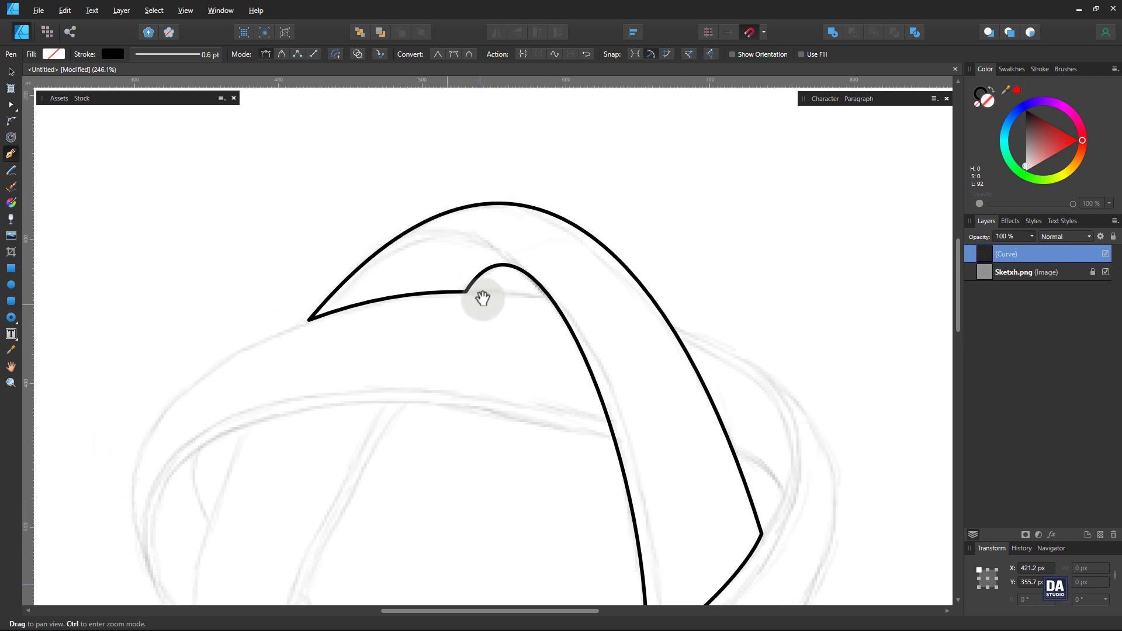
pyautogui.hotkey('ctrl', 'd')
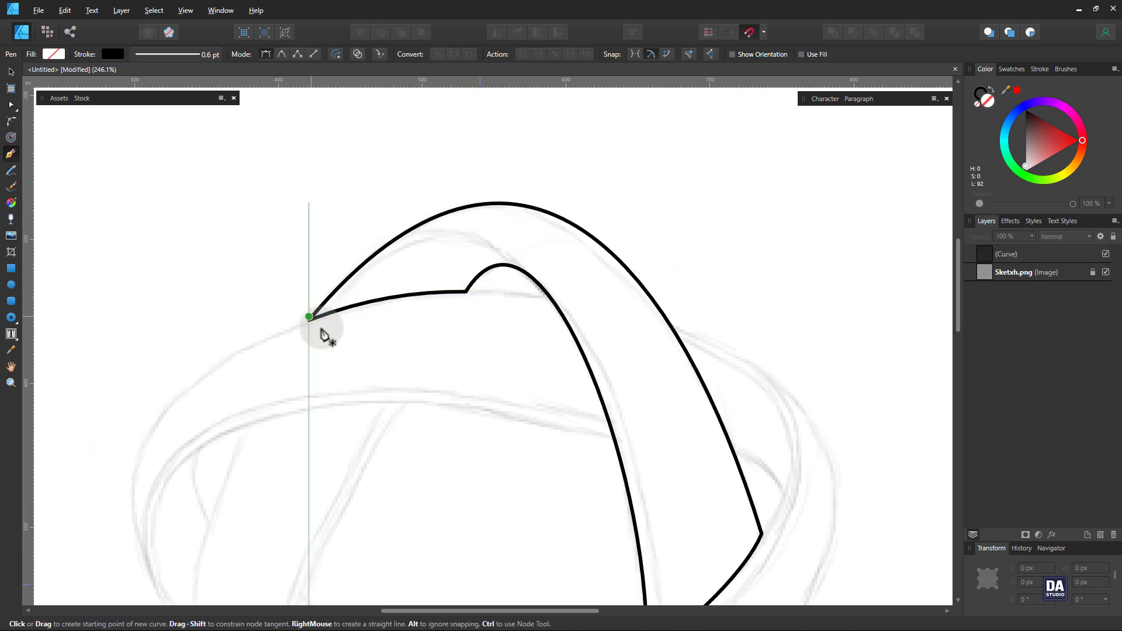
# Draw a new curve from the ribbon's pointed tip to its inner edge and bend it upward into the fold's arch.
pyautogui.click(309, 317)
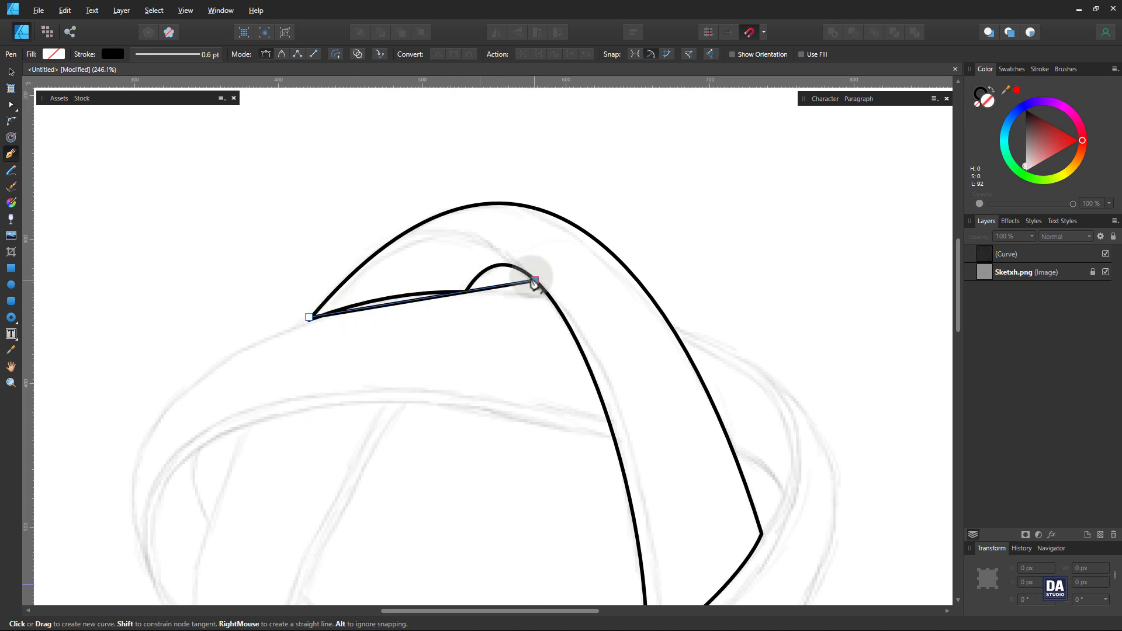
pyautogui.click(534, 280)
pyautogui.moveTo(481, 267); pyautogui.dragTo(496, 345)
pyautogui.moveTo(473, 299); pyautogui.dragTo(537, 303)
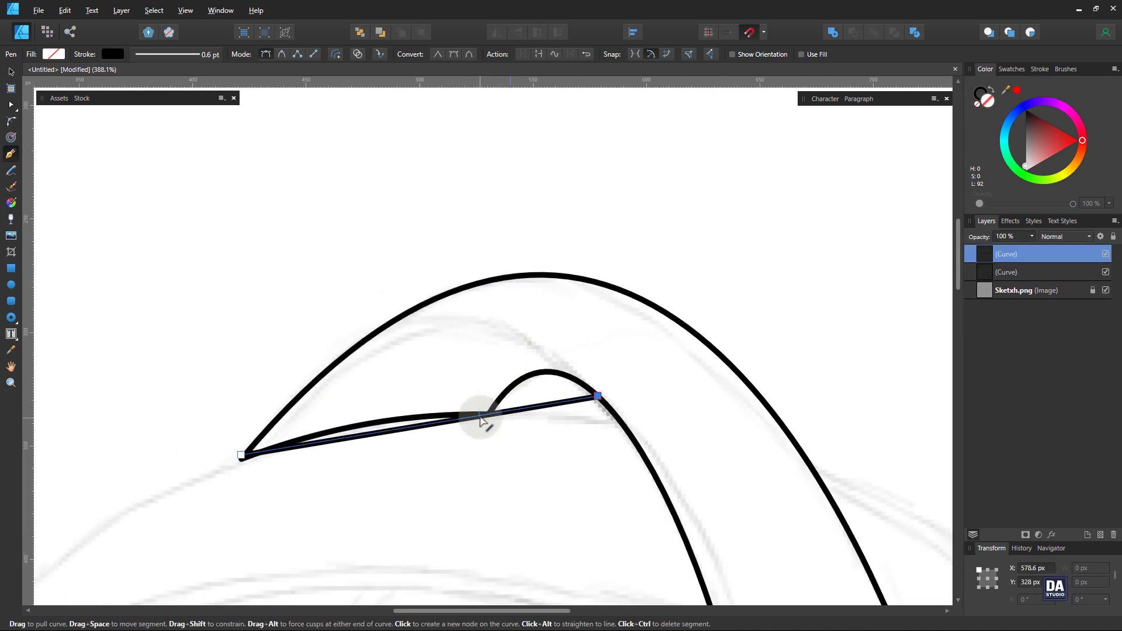
pyautogui.moveTo(479, 417); pyautogui.dragTo(487, 316)
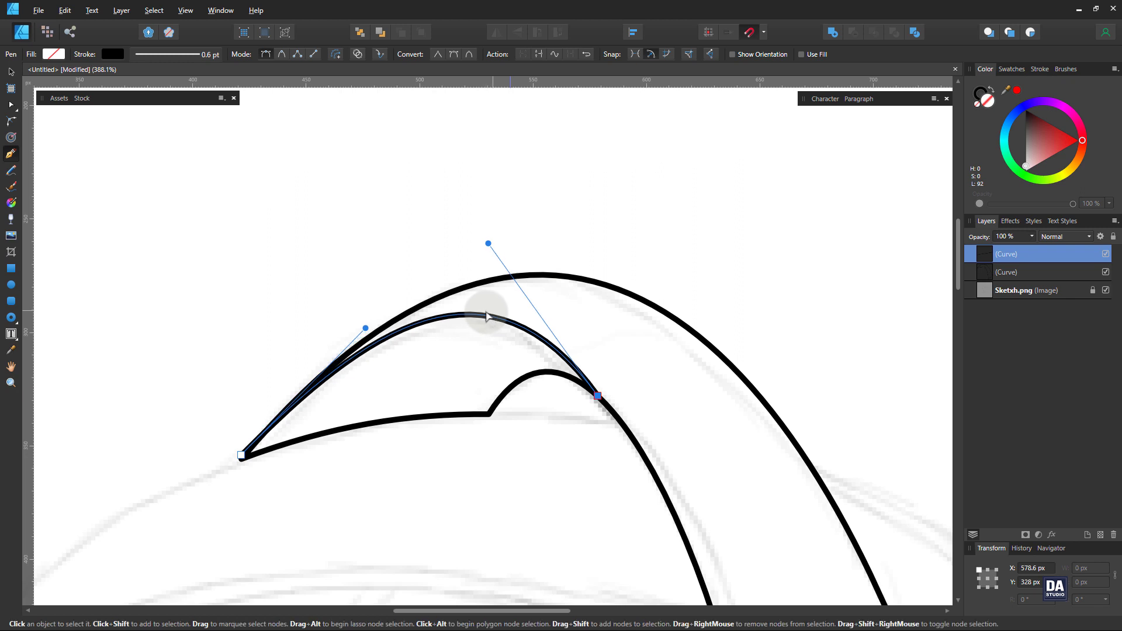
# Refine the fold arch's handles and move its end node along the ribbon's inner edge, then close the shape at the tip.
pyautogui.moveTo(488, 243); pyautogui.dragTo(497, 236)
pyautogui.moveTo(365, 327); pyautogui.dragTo(376, 314)
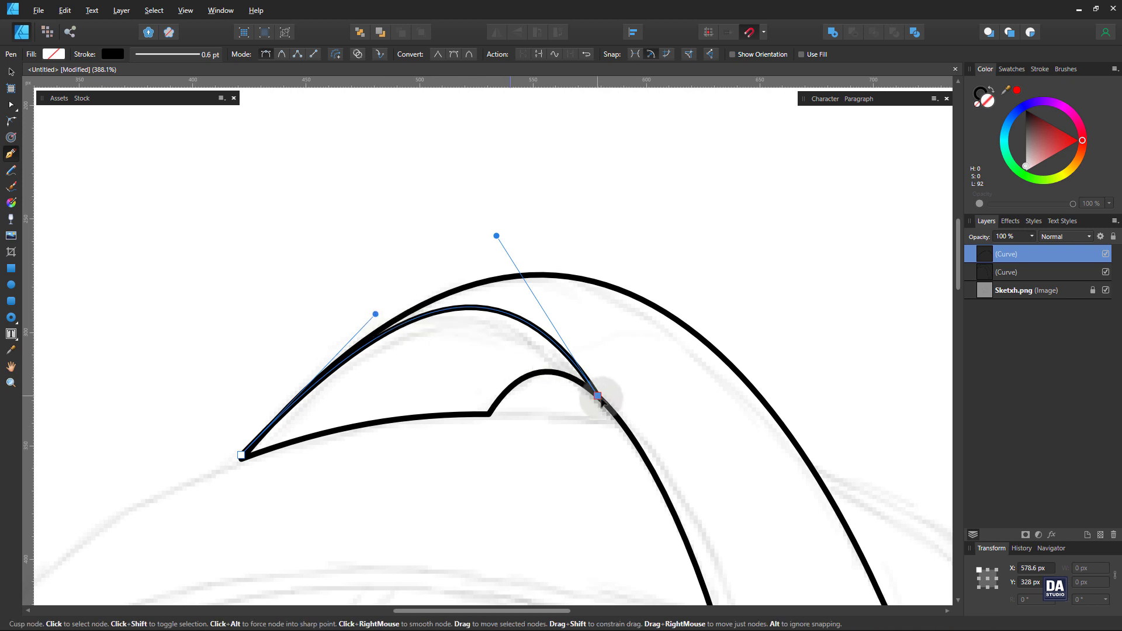
pyautogui.moveTo(597, 396); pyautogui.dragTo(609, 406)
pyautogui.moveTo(506, 246); pyautogui.dragTo(481, 234)
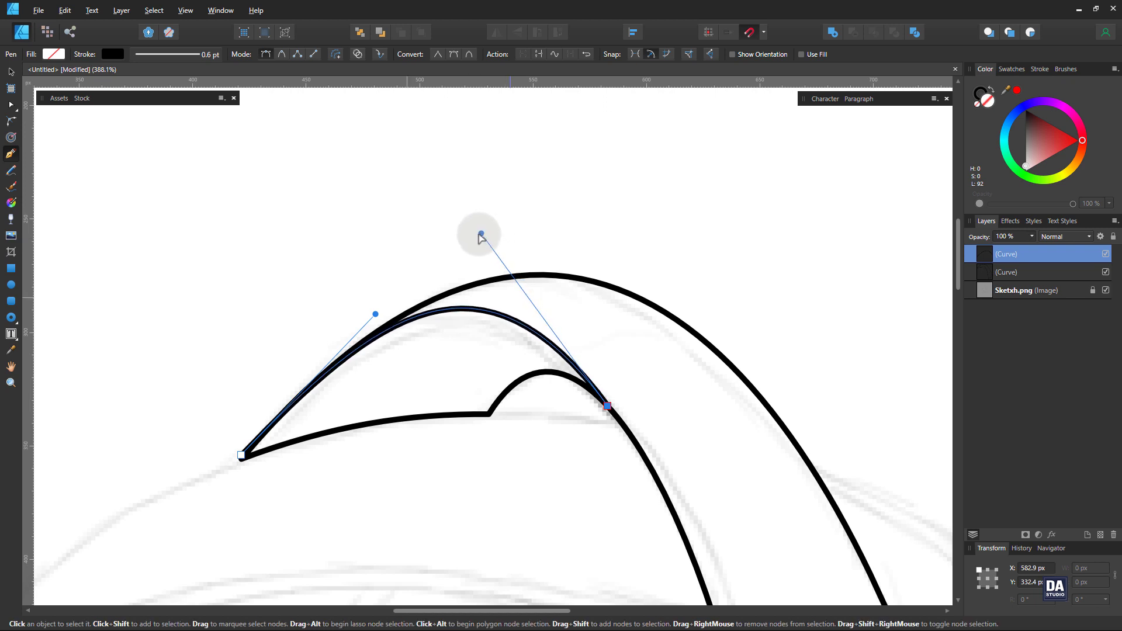
pyautogui.moveTo(375, 314); pyautogui.dragTo(389, 317)
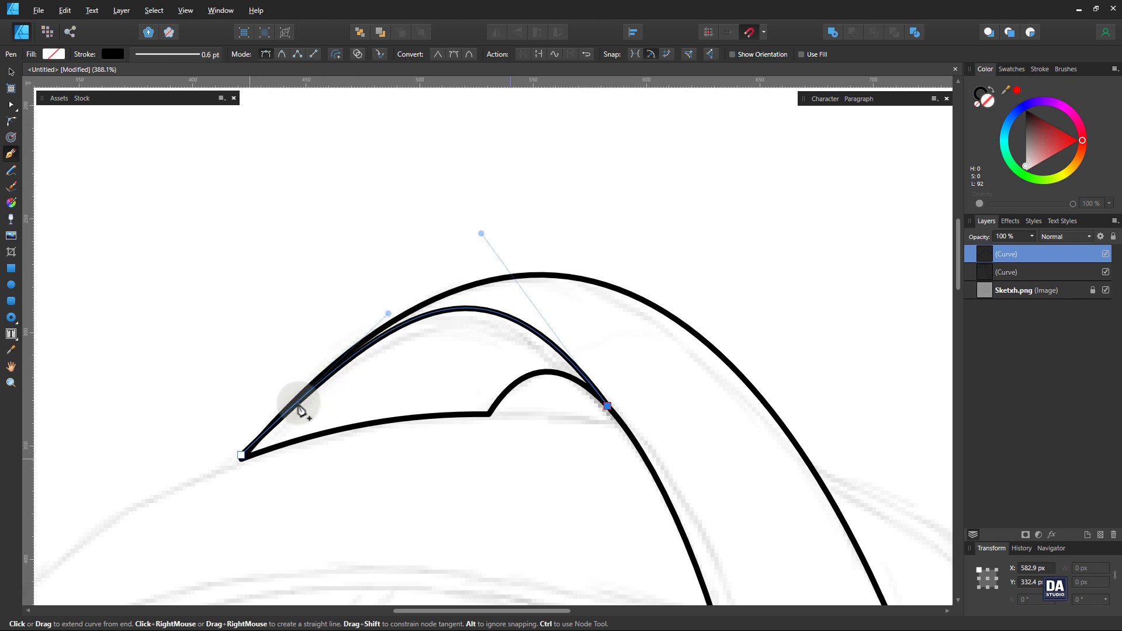
pyautogui.click(242, 455)
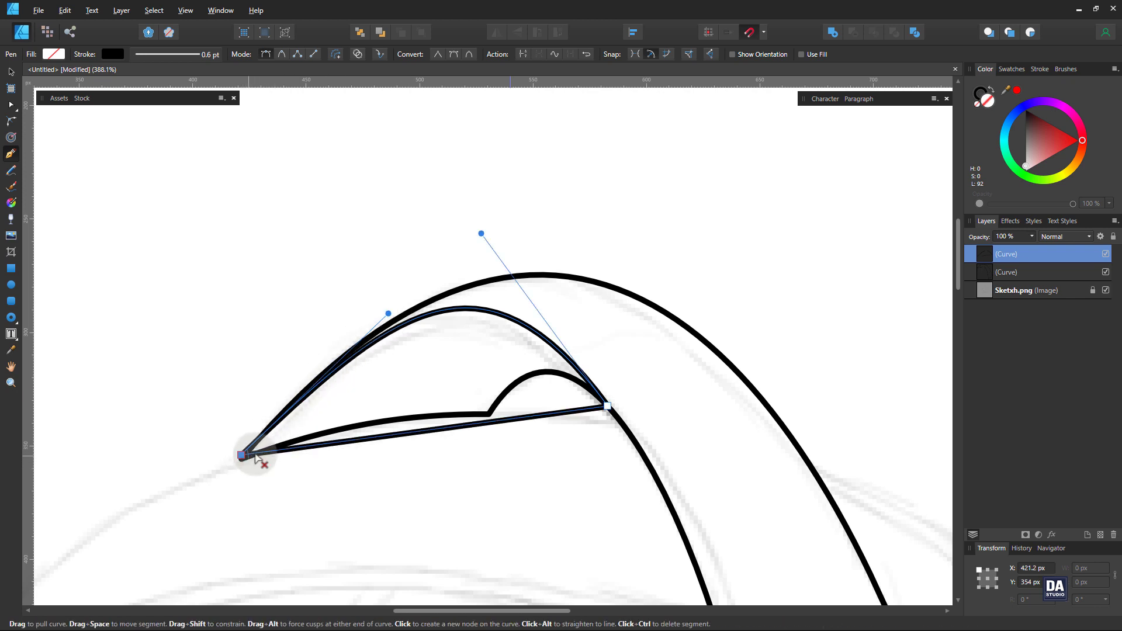
pyautogui.moveTo(255, 457)
pyautogui.mouseDown()
pyautogui.moveTo(253, 468)
pyautogui.moveTo(262, 459)
pyautogui.mouseUp()
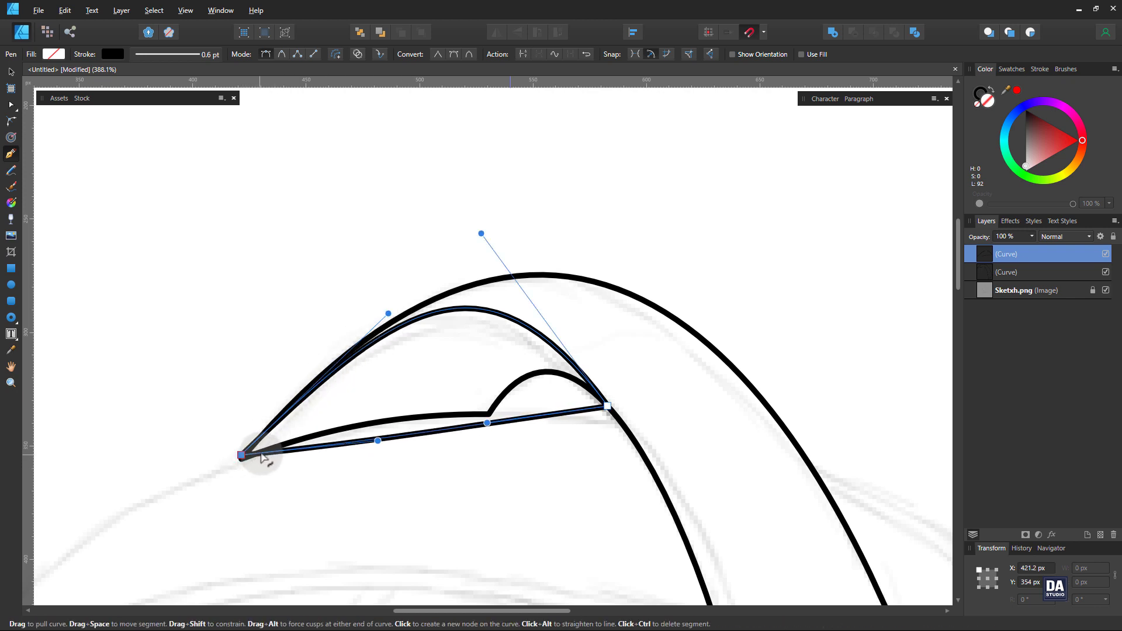
# Fill the fold shape with dark grey at lightness 36 and clip it inside the ribbon outline curve.
pyautogui.moveTo(1025, 138); pyautogui.dragTo(1024, 132)
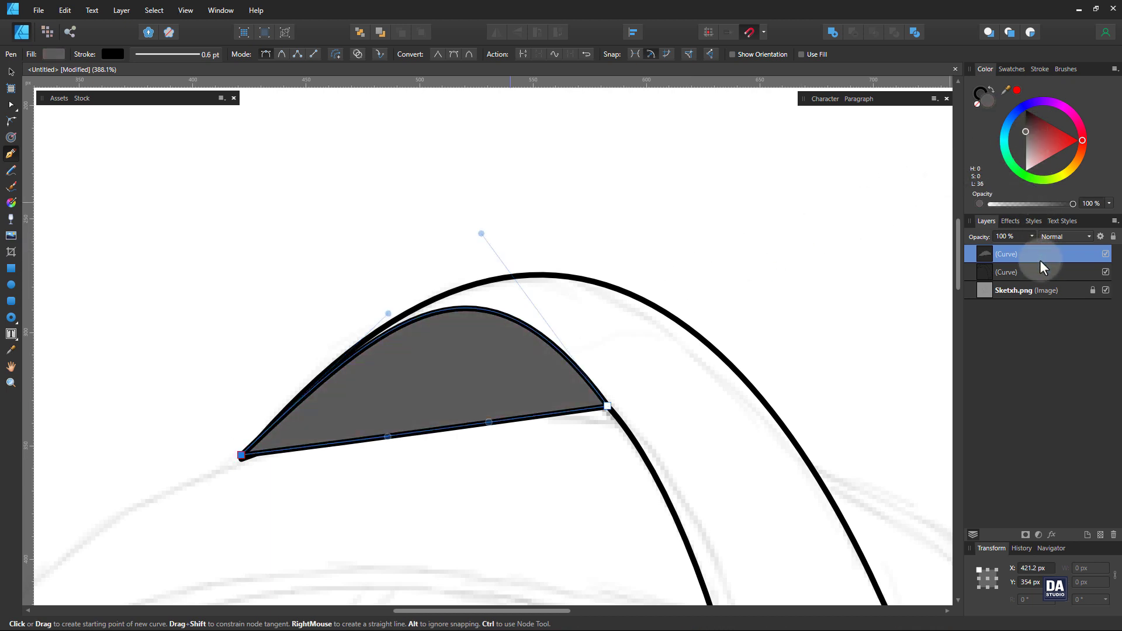
pyautogui.moveTo(1040, 261); pyautogui.dragTo(1033, 272)
pyautogui.keyDown('ctrl'); pyautogui.click(824, 337); pyautogui.keyUp('ctrl')
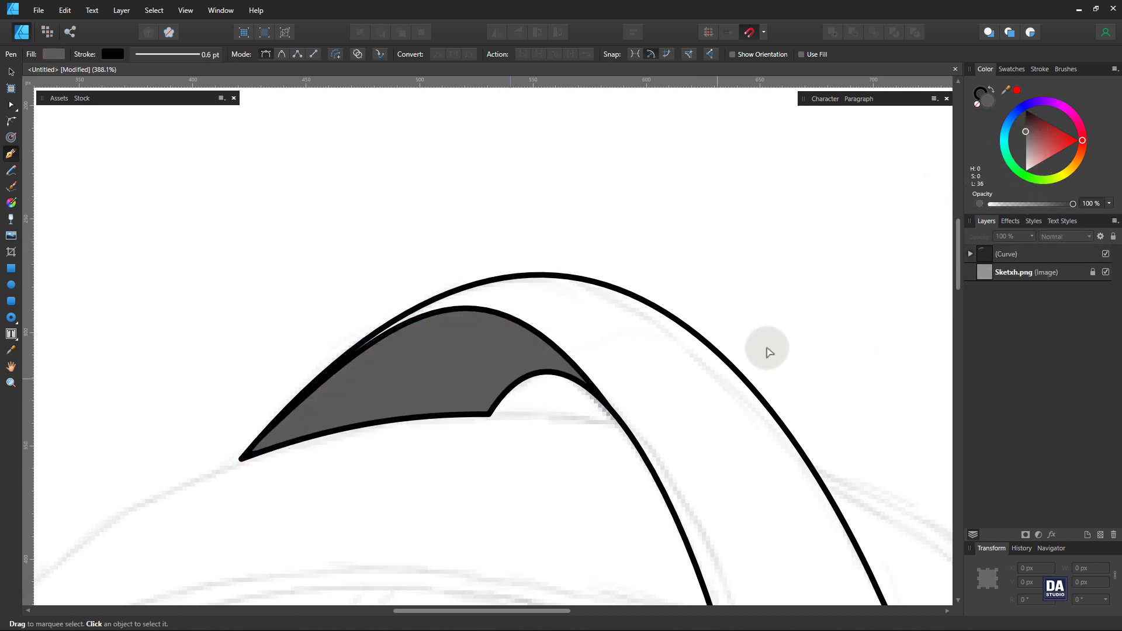
# Draw a curve from the fold's edge to the ribbon's lower end and bend it alongside the inner edge.
pyautogui.moveTo(593, 389); pyautogui.dragTo(417, 268)
pyautogui.moveTo(496, 335); pyautogui.dragTo(488, 319)
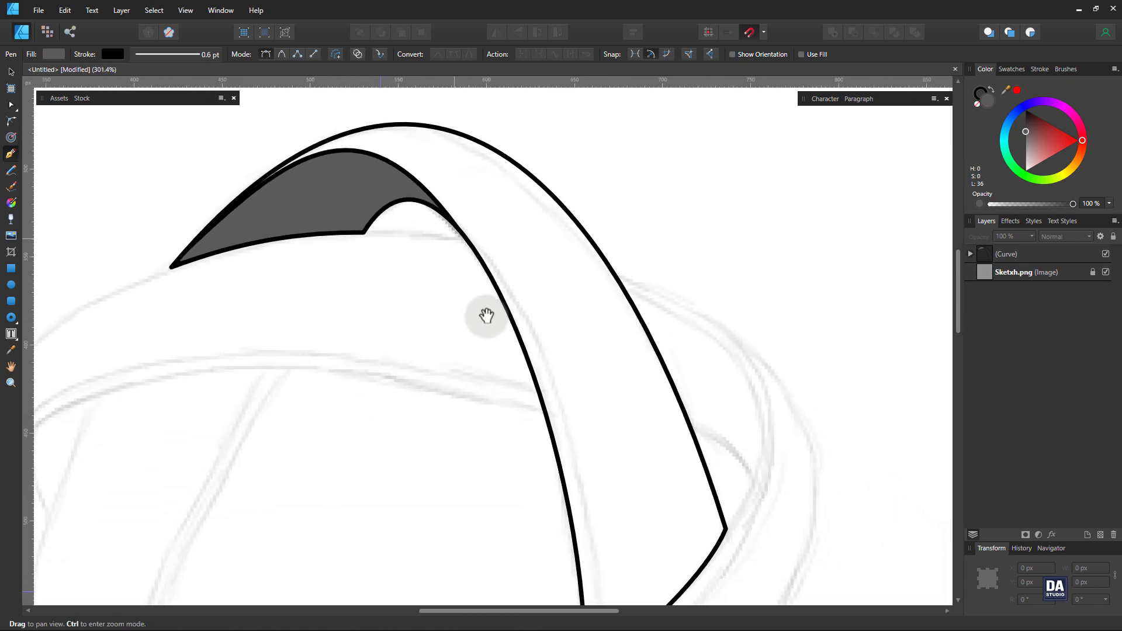
pyautogui.moveTo(471, 280); pyautogui.dragTo(462, 245)
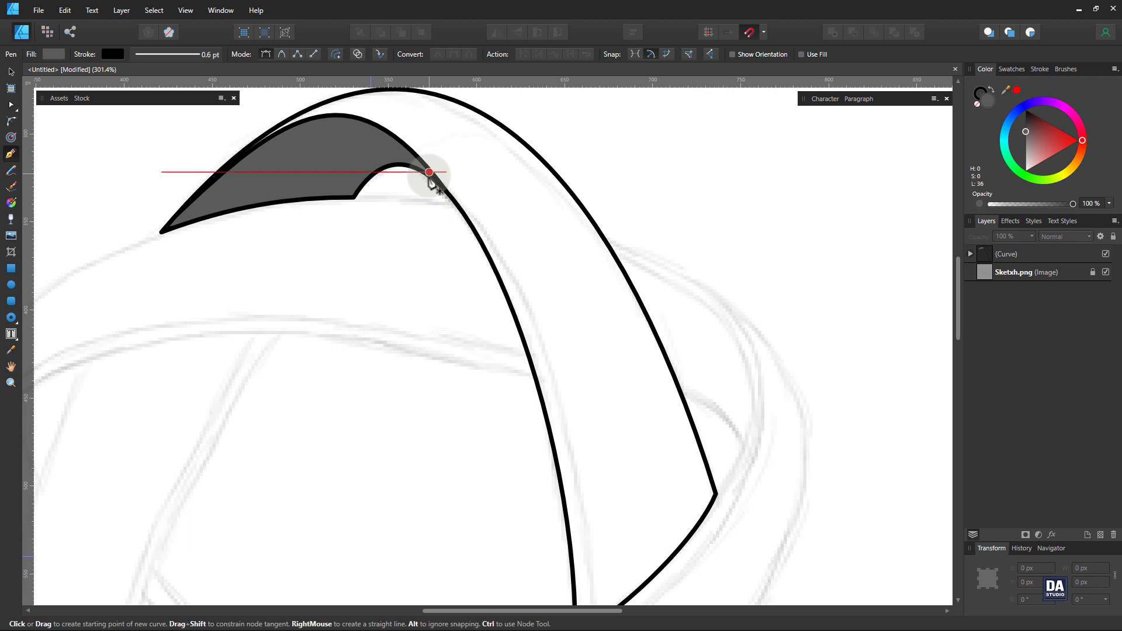
pyautogui.moveTo(516, 393); pyautogui.dragTo(449, 358)
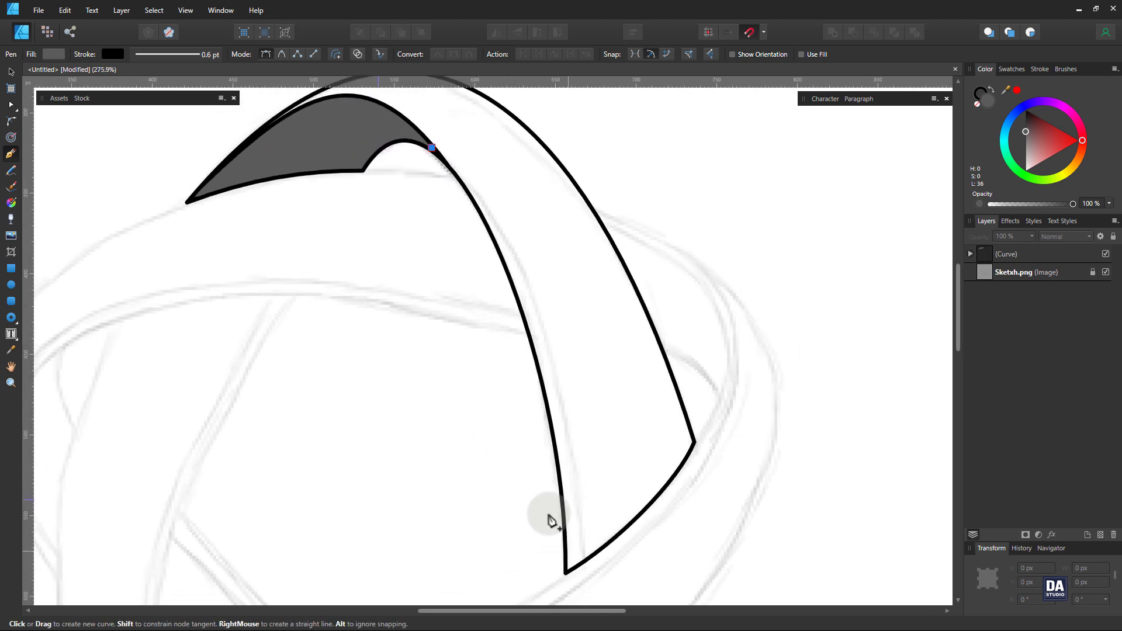
pyautogui.click(586, 574)
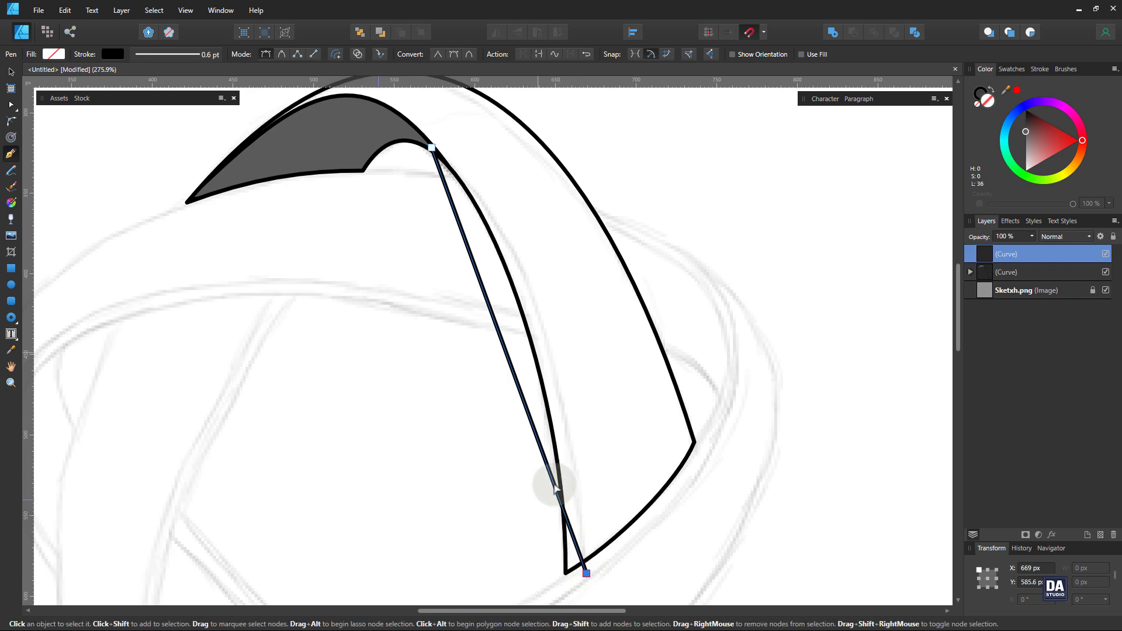
pyautogui.moveTo(506, 345); pyautogui.dragTo(533, 288)
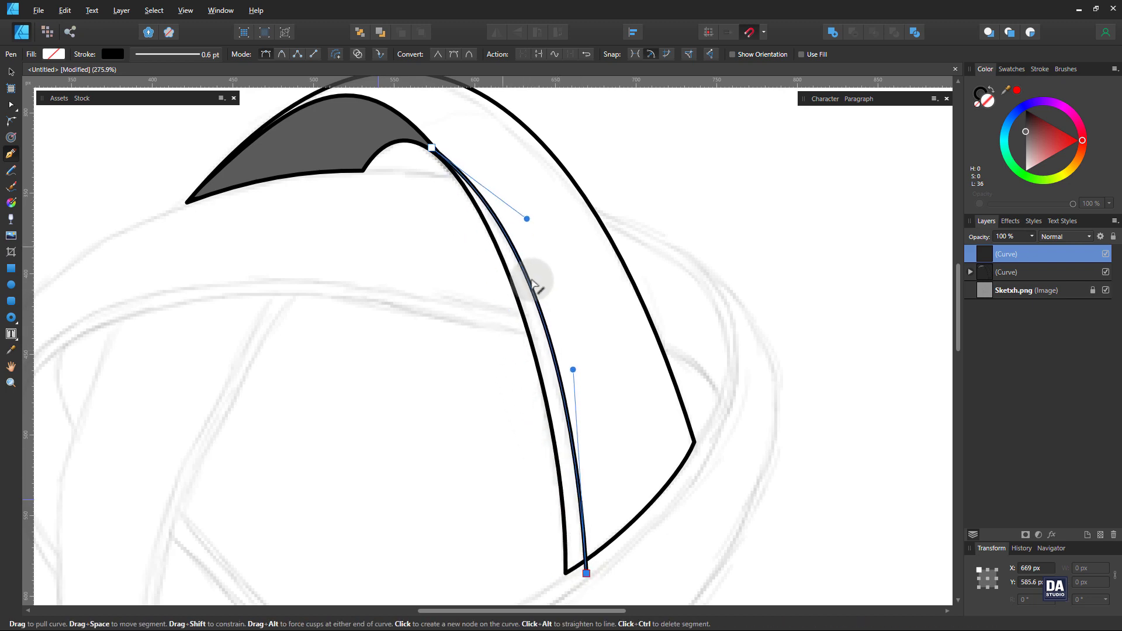
# Refine the strip curve's handles so it follows the ribbon's inner edge, then close the shape past the ribbon's lower end.
pyautogui.moveTo(526, 220); pyautogui.dragTo(519, 219)
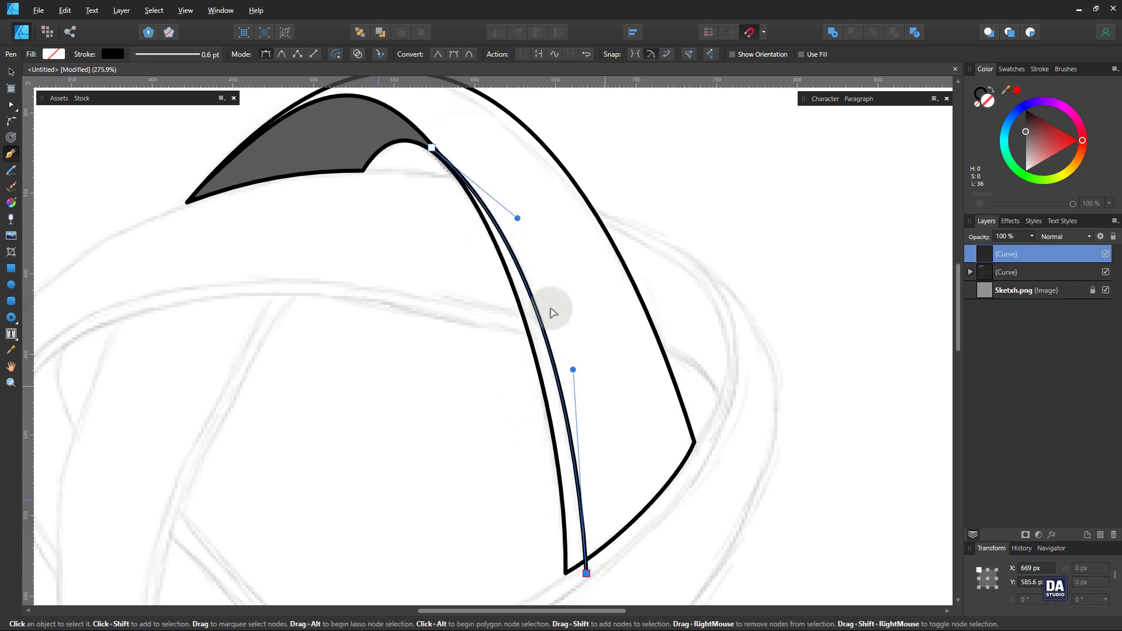
pyautogui.moveTo(572, 369); pyautogui.dragTo(581, 405)
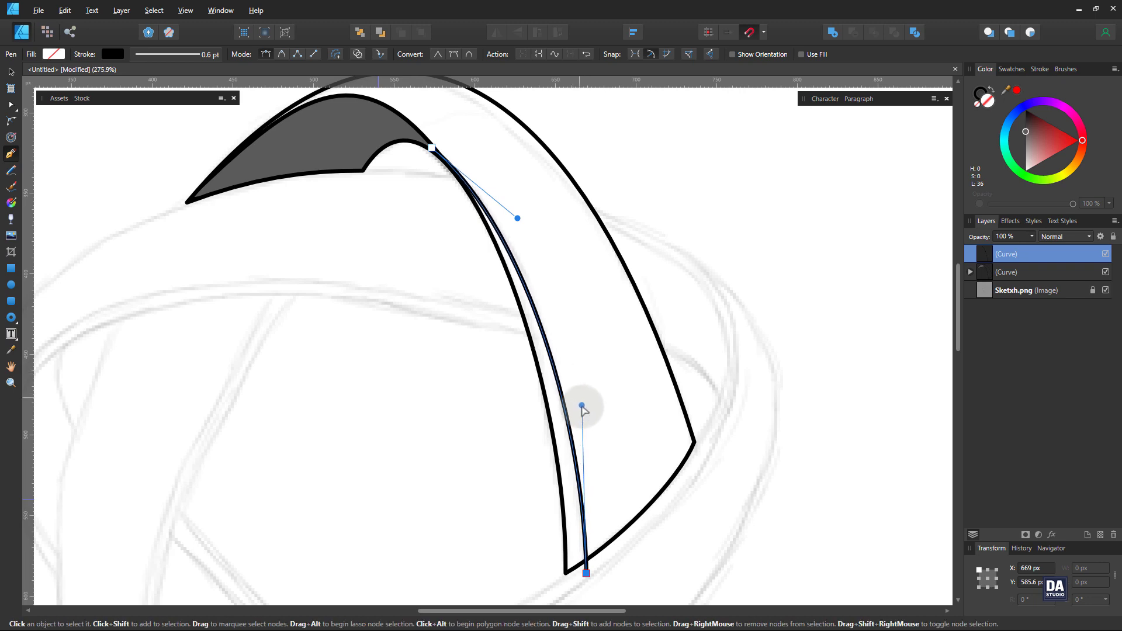
pyautogui.moveTo(520, 223)
pyautogui.mouseDown()
pyautogui.moveTo(503, 188)
pyautogui.moveTo(514, 204)
pyautogui.mouseUp()
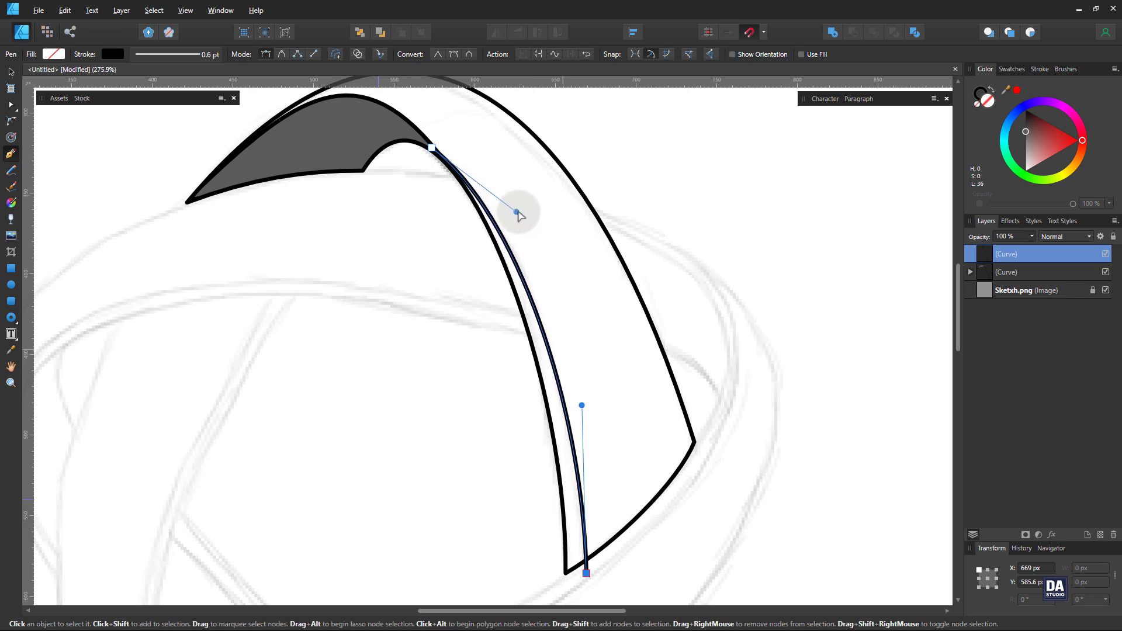
pyautogui.moveTo(582, 405); pyautogui.dragTo(590, 422)
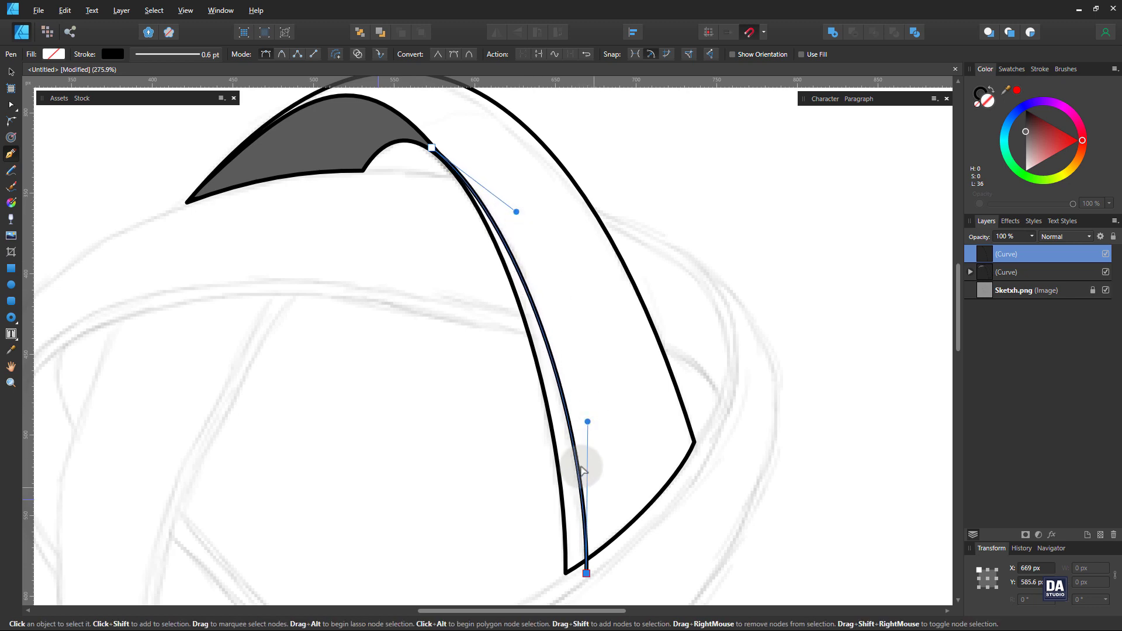
pyautogui.click(556, 588)
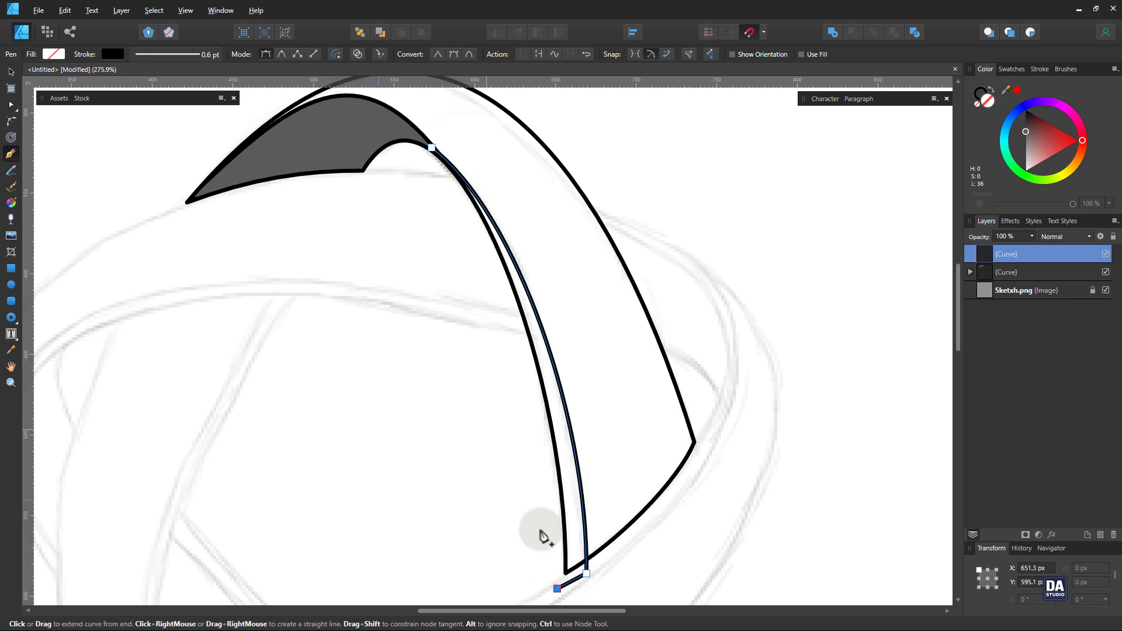
pyautogui.click(432, 148)
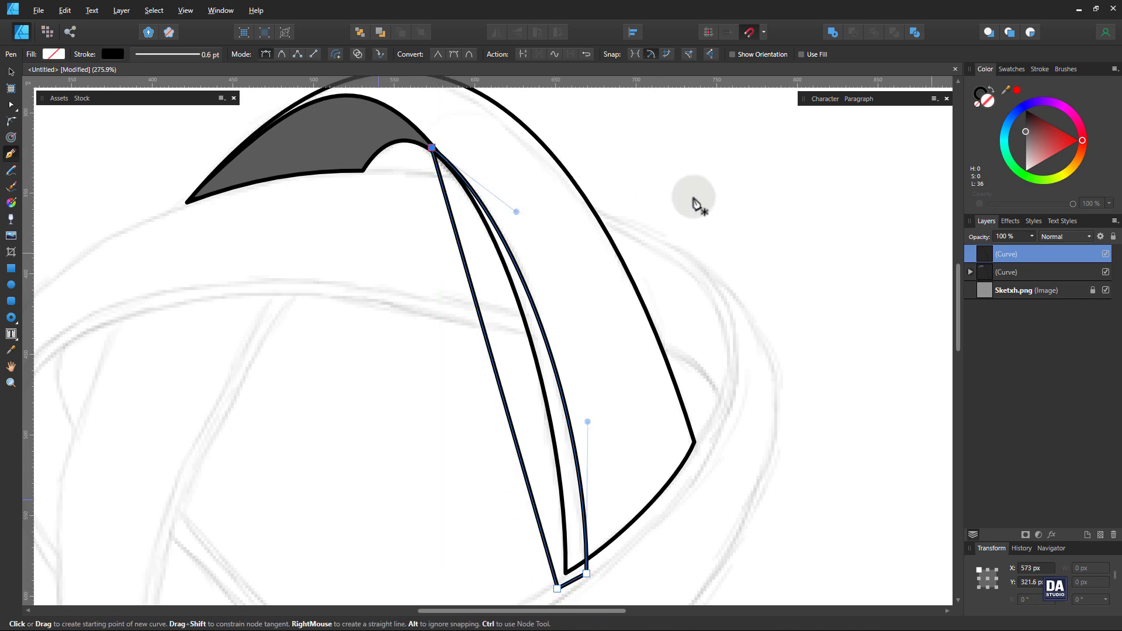
# Clip the strip shape inside the ribbon outline curve and fill it with dark grey at lightness 20.
pyautogui.moveTo(1029, 259); pyautogui.dragTo(1028, 270)
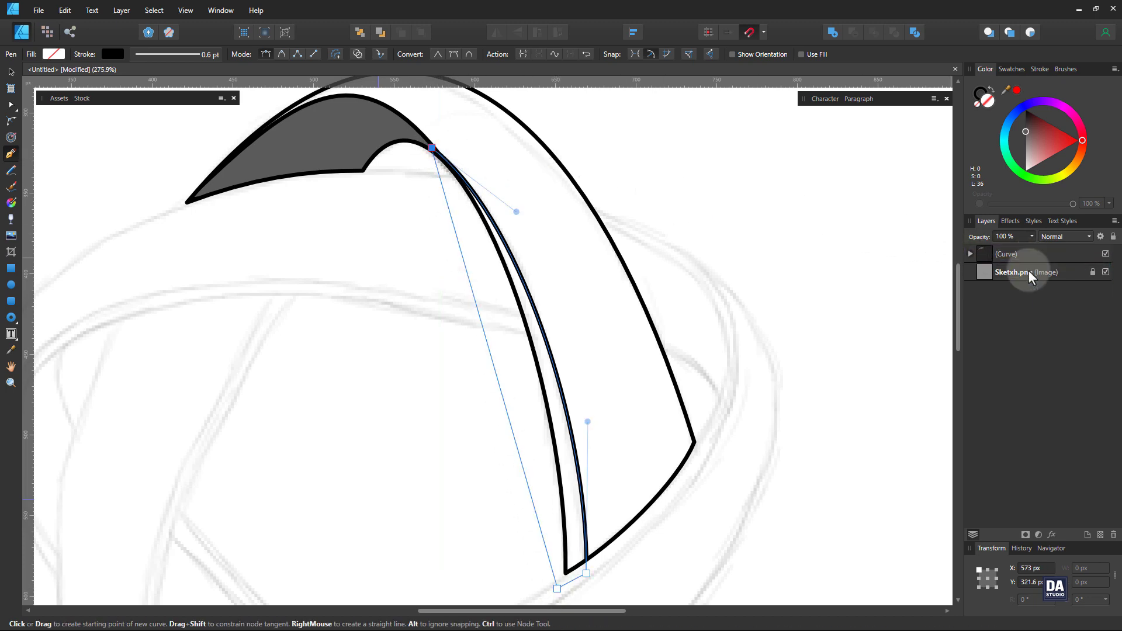
pyautogui.moveTo(1029, 135); pyautogui.dragTo(1025, 124)
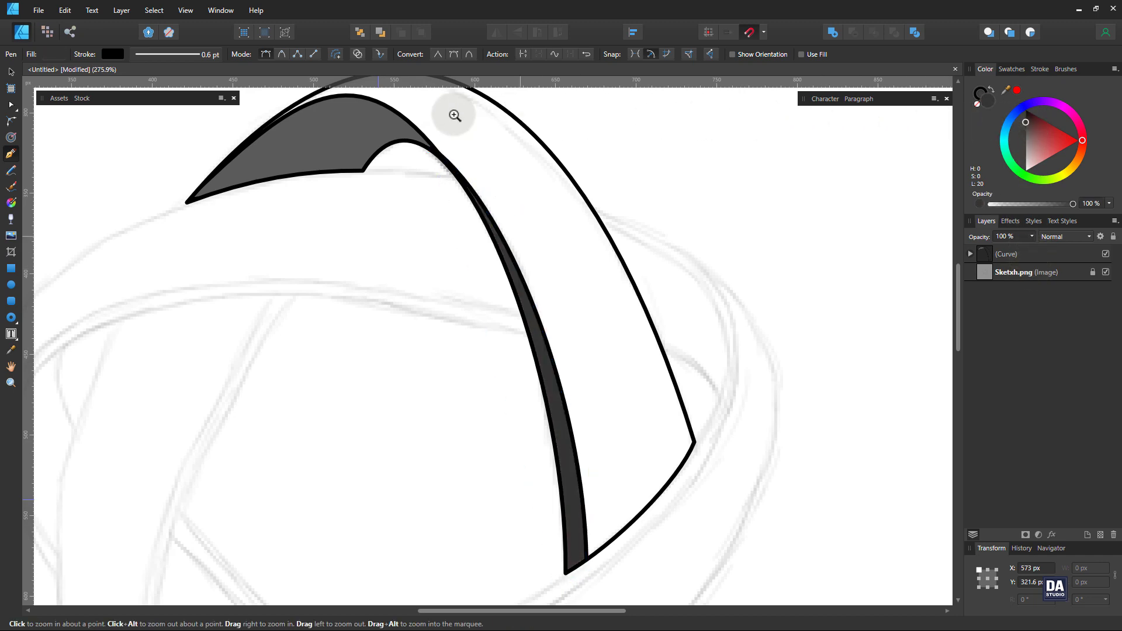
# Move the dark fold shape's end node down along the ribbon's inner edge to about X 582.4 px, Y 332.8 px.
pyautogui.scroll(4, 449, 117)
pyautogui.moveTo(420, 188); pyautogui.dragTo(420, 198)
pyautogui.click(384, 274)
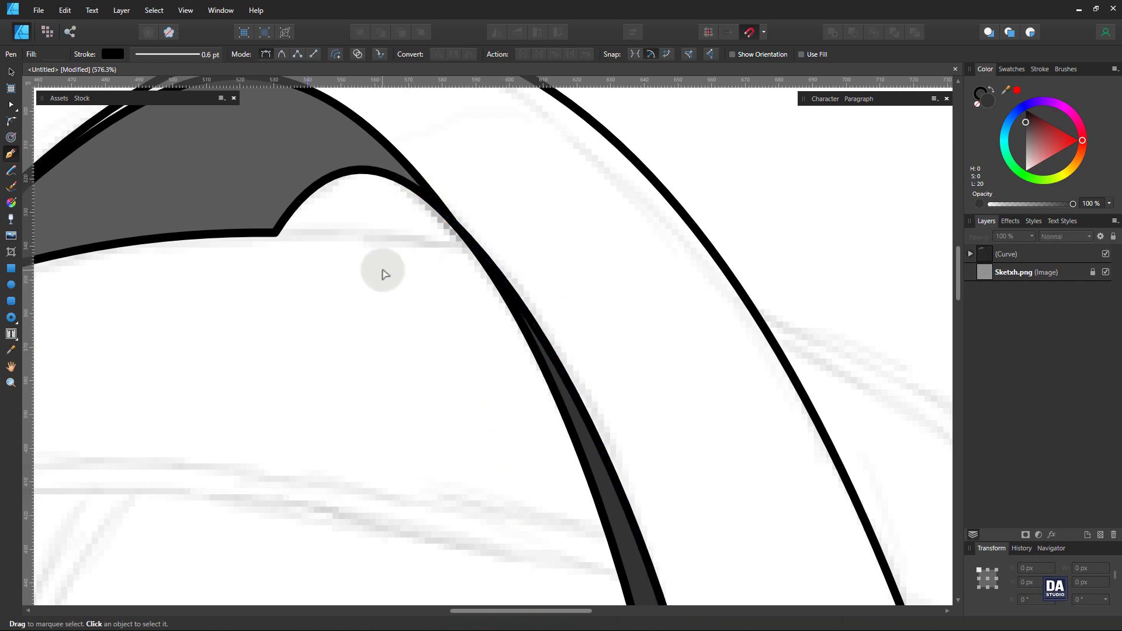
pyautogui.click(431, 200)
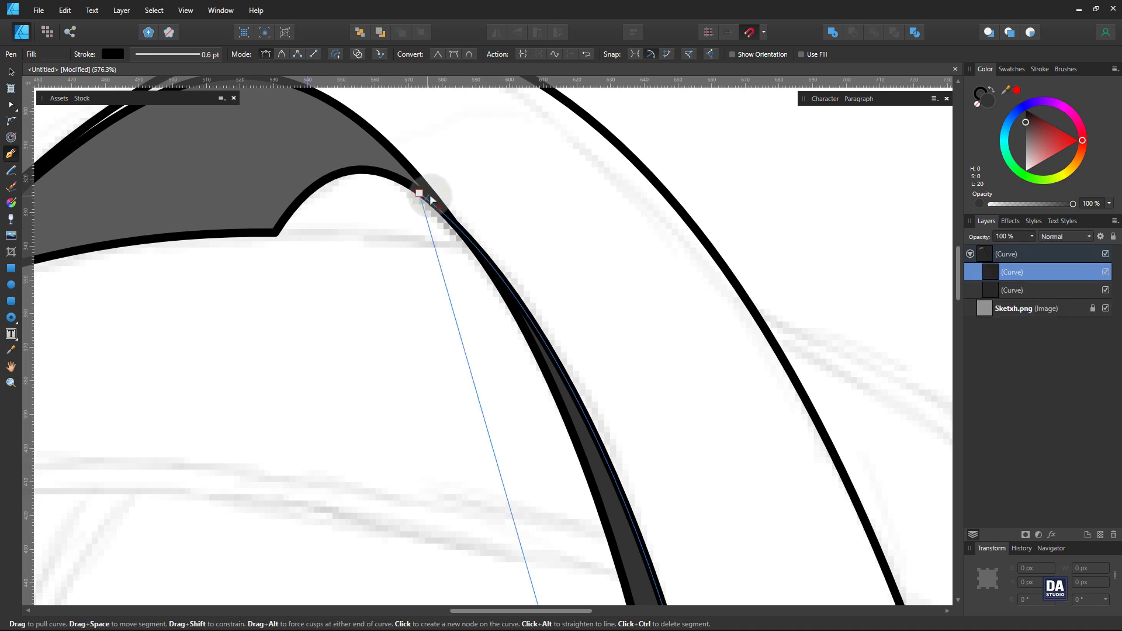
pyautogui.click(403, 166)
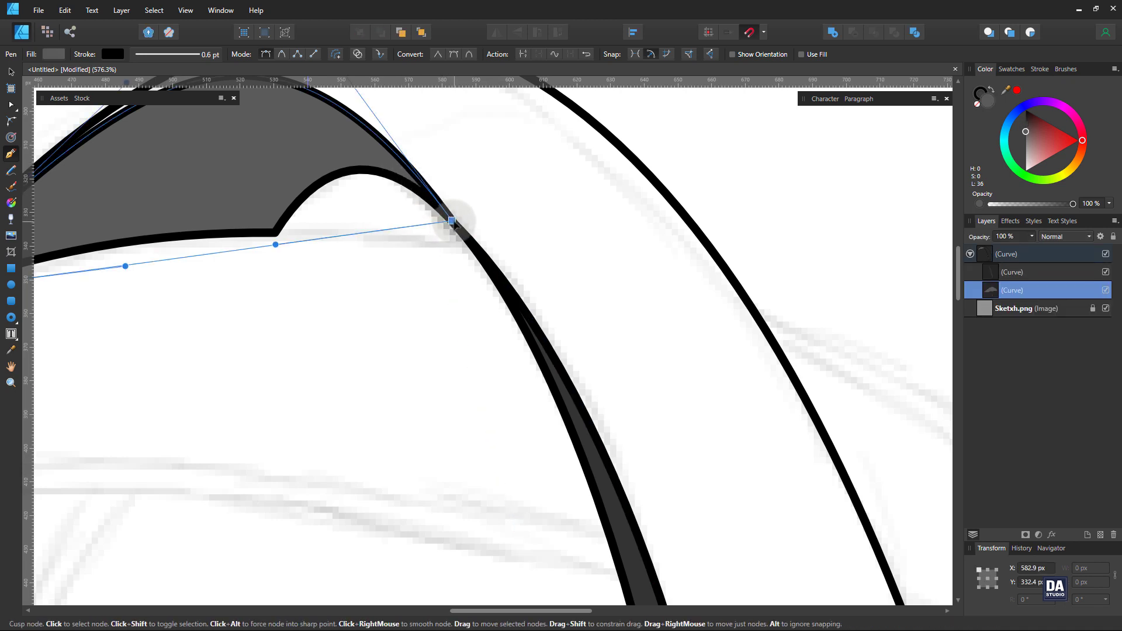
pyautogui.moveTo(454, 225); pyautogui.dragTo(446, 341)
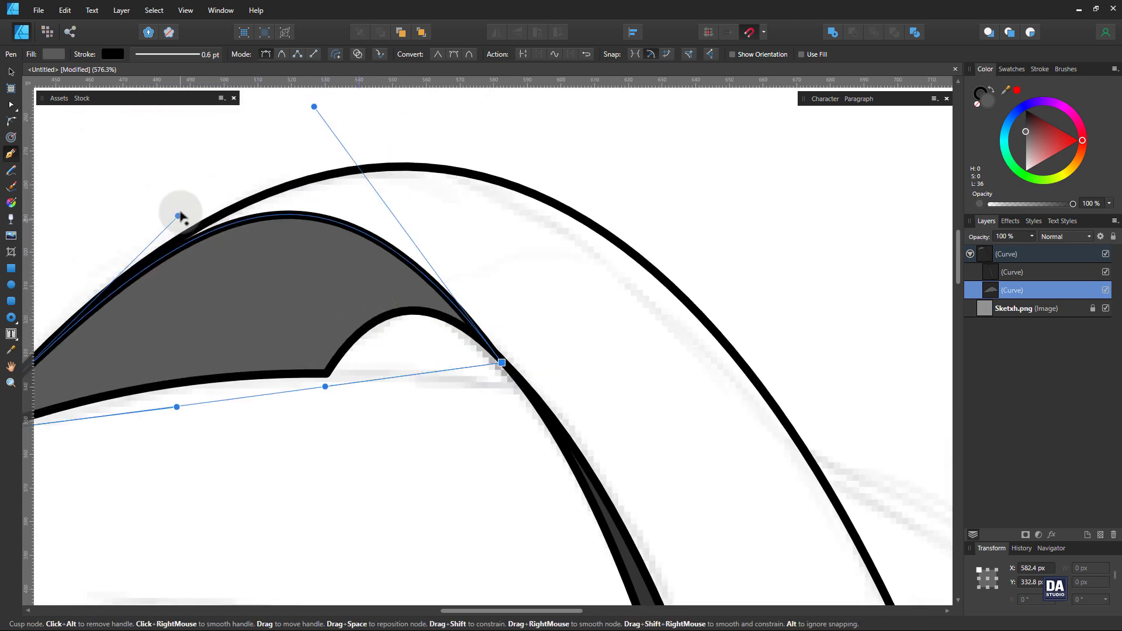
# Fill the main ribbon outline curve with light grey at lightness 79.
pyautogui.moveTo(523, 240); pyautogui.dragTo(285, 178)
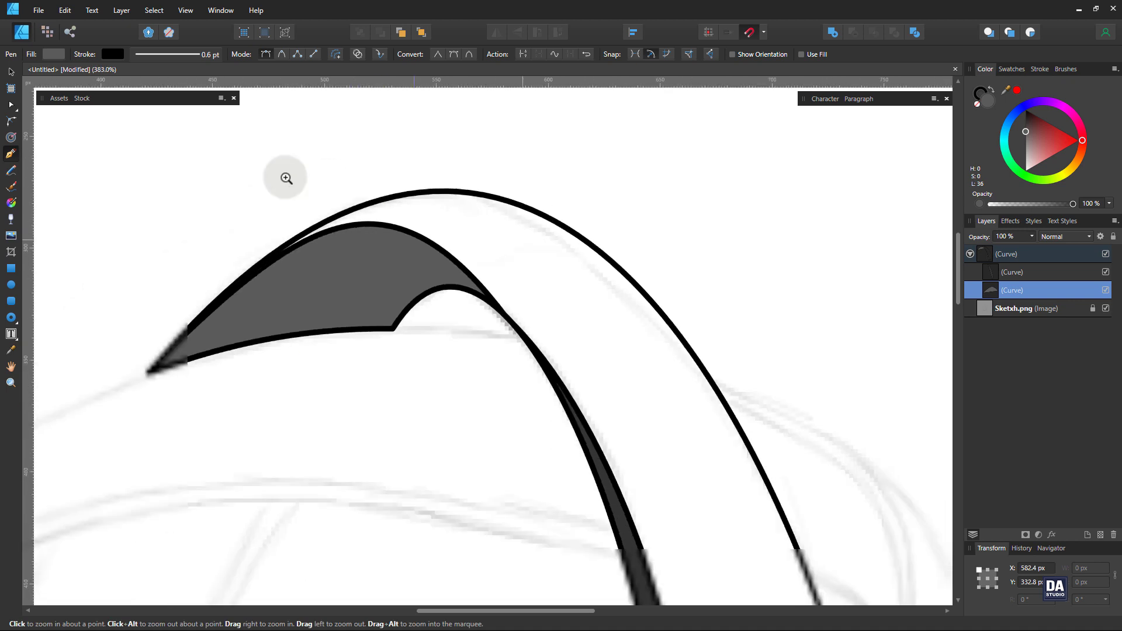
pyautogui.moveTo(454, 230); pyautogui.dragTo(245, 183)
pyautogui.moveTo(405, 240); pyautogui.dragTo(308, 217)
pyautogui.moveTo(400, 269); pyautogui.dragTo(402, 253)
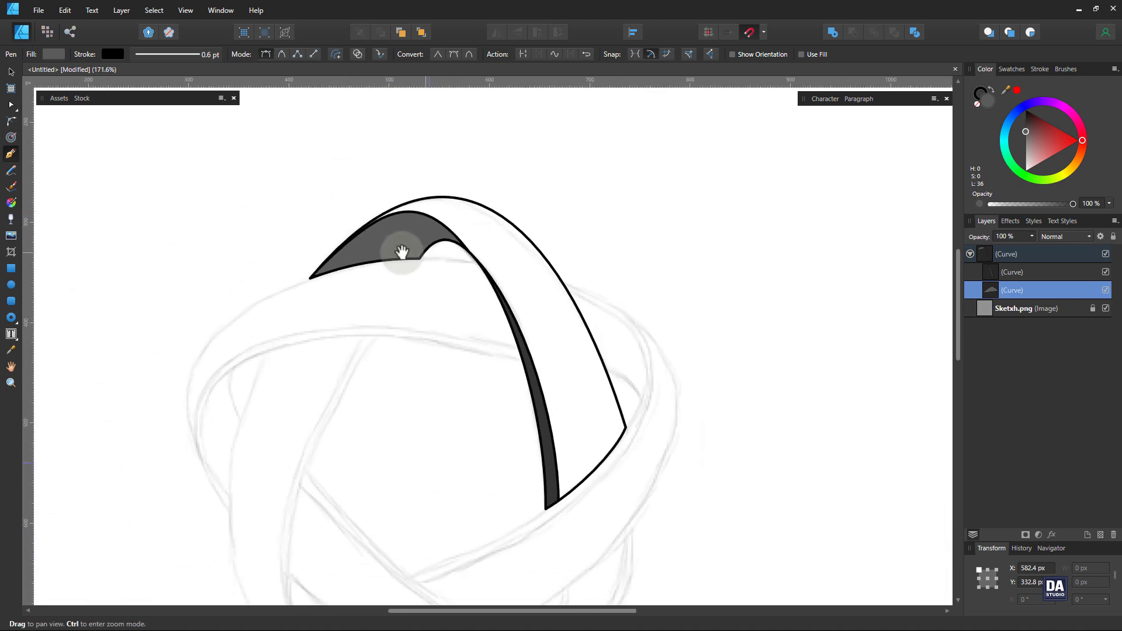
pyautogui.moveTo(446, 323); pyautogui.dragTo(390, 248)
pyautogui.hotkey('ctrl', '1')
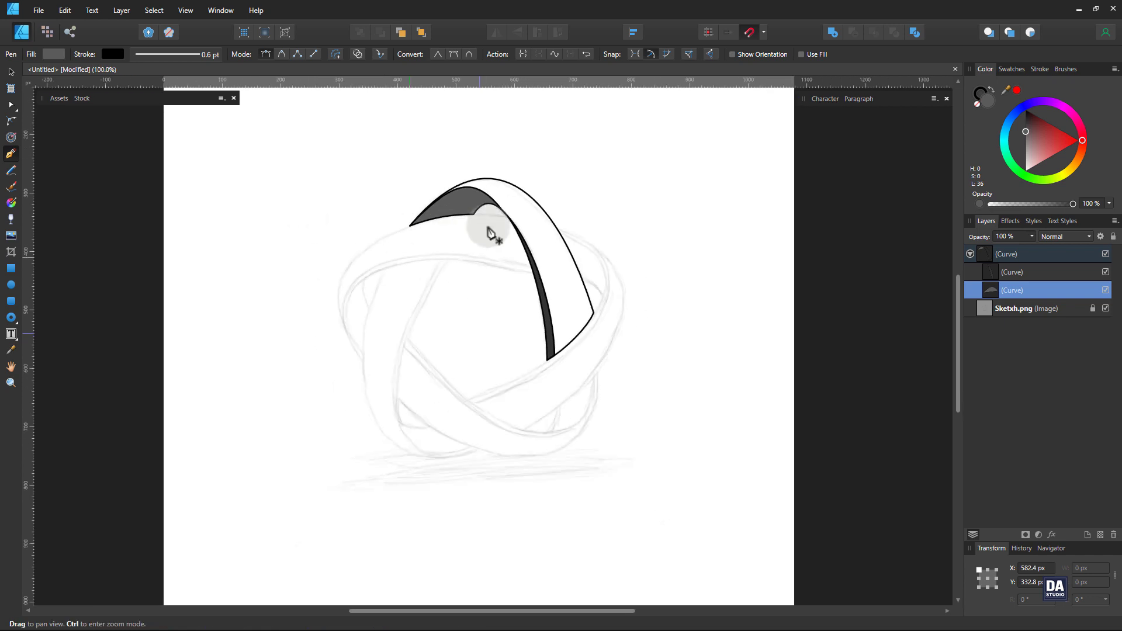
pyautogui.click(555, 231)
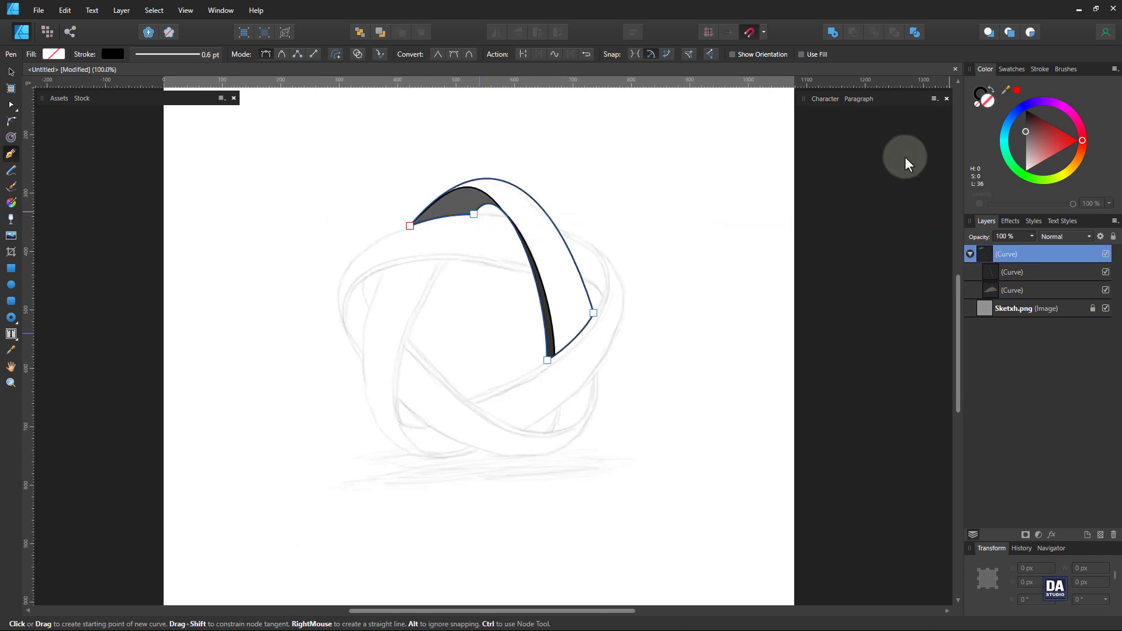
pyautogui.moveTo(1033, 131); pyautogui.dragTo(1013, 156)
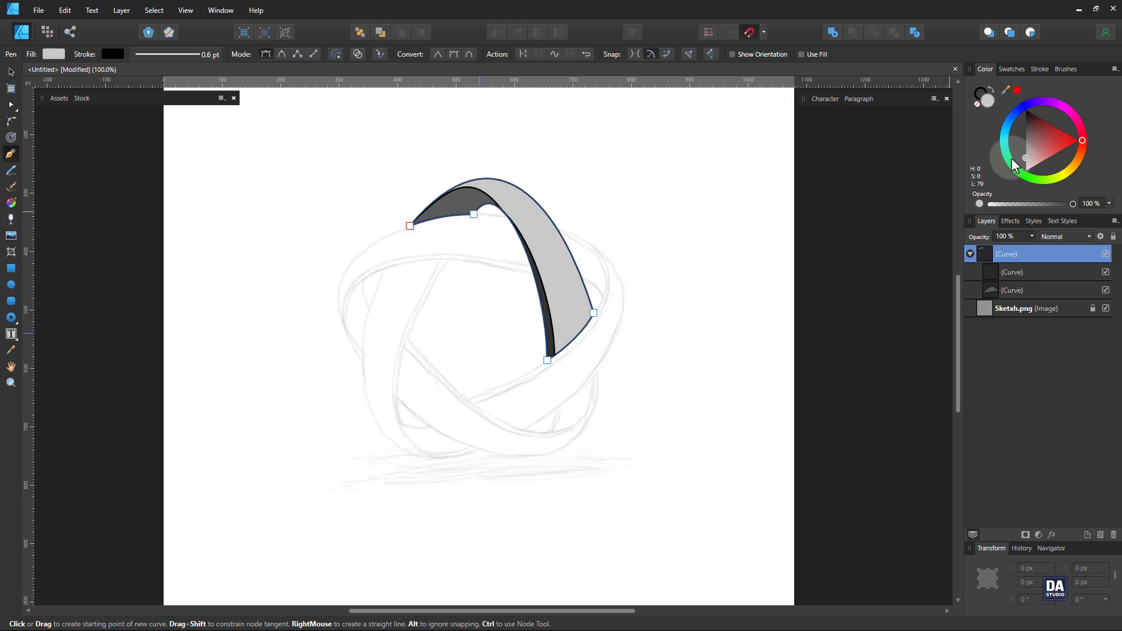
# Move the strip shape's upper node slightly down along the ribbon's inner edge to about X 575.9 px, Y 324.1 px, and deselect it.
pyautogui.moveTo(517, 186); pyautogui.dragTo(663, 183)
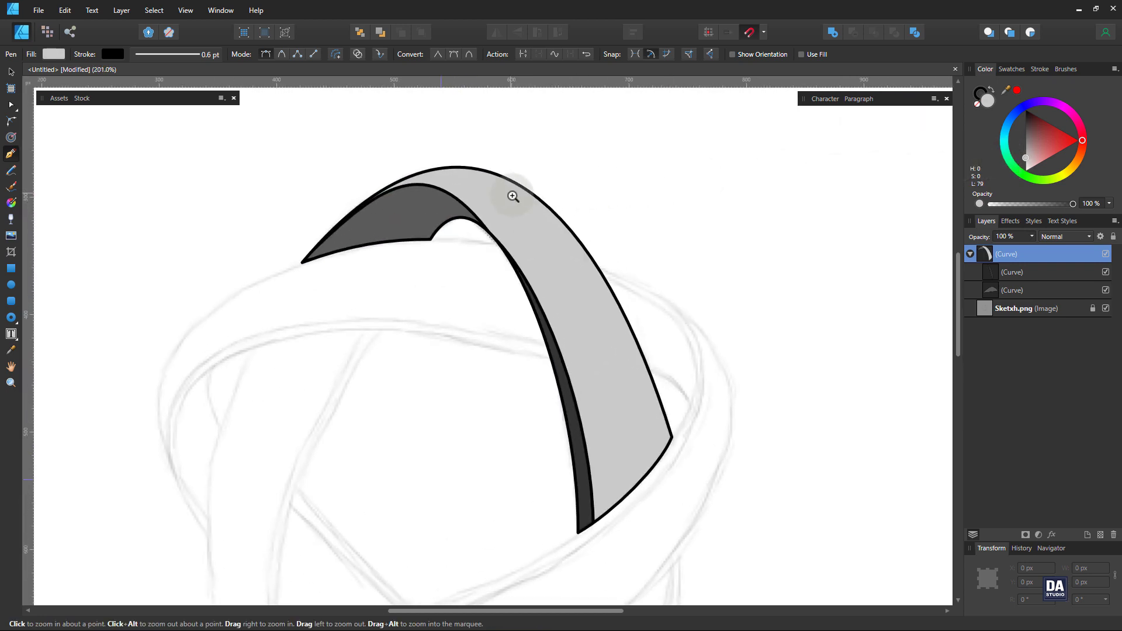
pyautogui.moveTo(514, 193); pyautogui.dragTo(613, 205)
pyautogui.keyDown('ctrl'); pyautogui.click(514, 333); pyautogui.keyUp('ctrl')
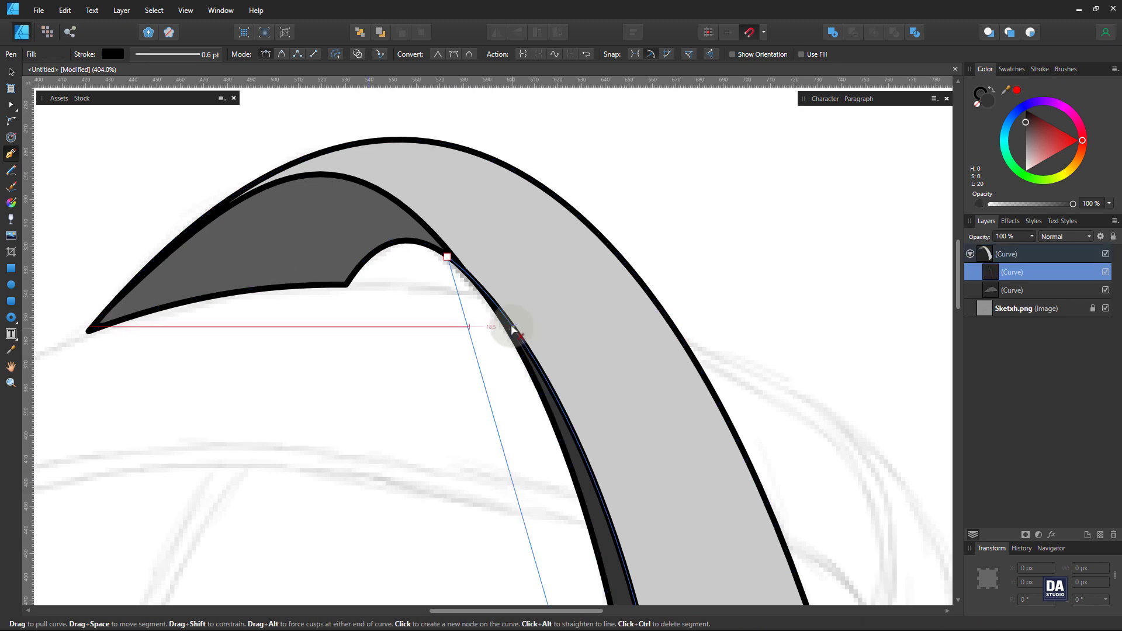
pyautogui.moveTo(447, 258); pyautogui.dragTo(455, 266)
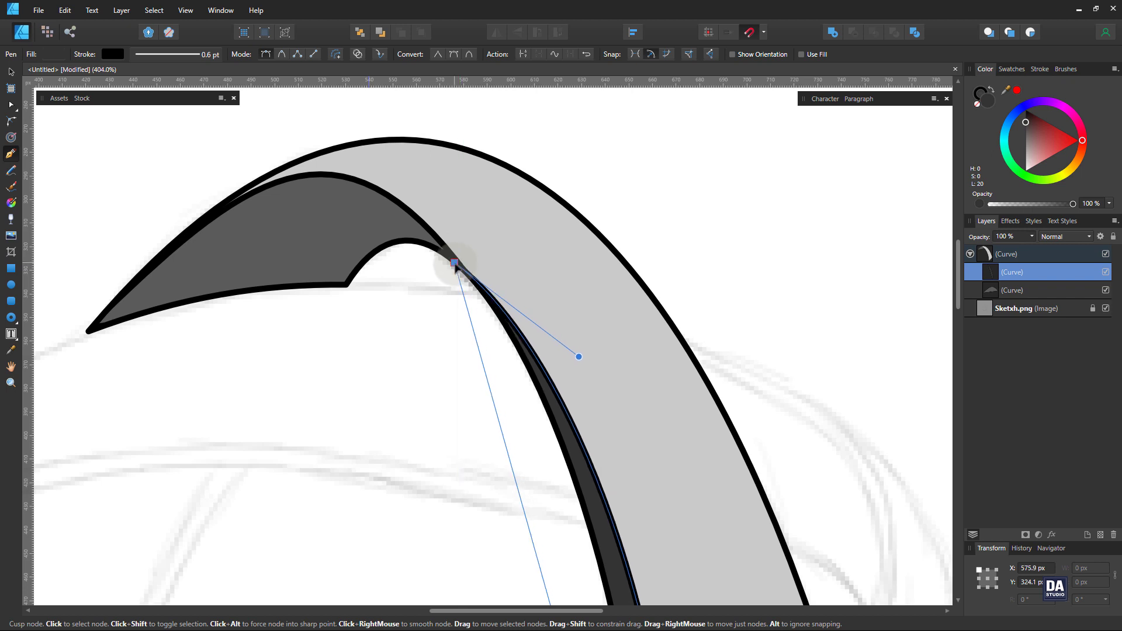
pyautogui.keyDown('ctrl'); pyautogui.click(435, 345); pyautogui.keyUp('ctrl')
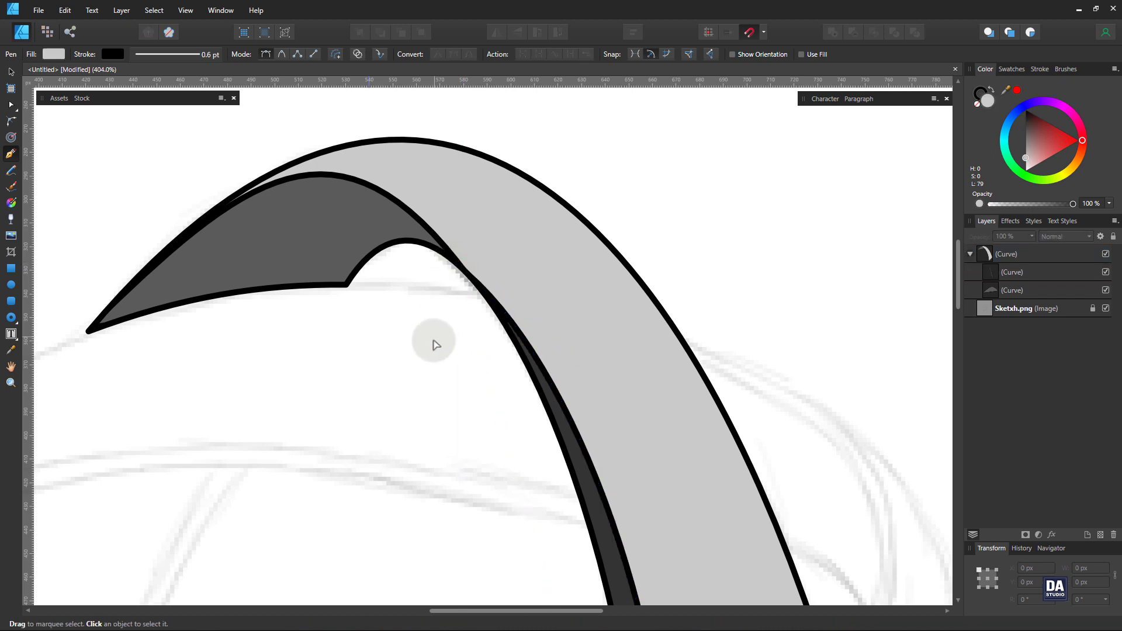
# Place a vertical and a horizontal ruler guide through the centre of the page.
pyautogui.hotkey('ctrl', 'space')
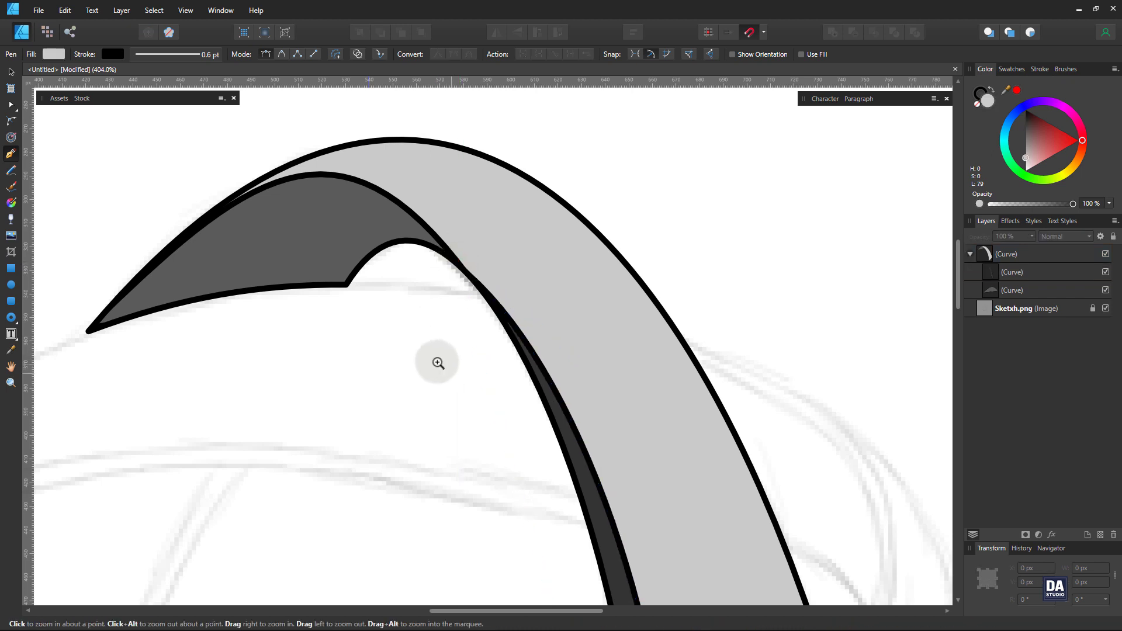
pyautogui.moveTo(438, 363); pyautogui.dragTo(393, 300)
pyautogui.press('ctrl')
pyautogui.moveTo(471, 358); pyautogui.dragTo(380, 365)
pyautogui.moveTo(432, 383); pyautogui.dragTo(376, 295)
pyautogui.moveTo(456, 323); pyautogui.dragTo(363, 278)
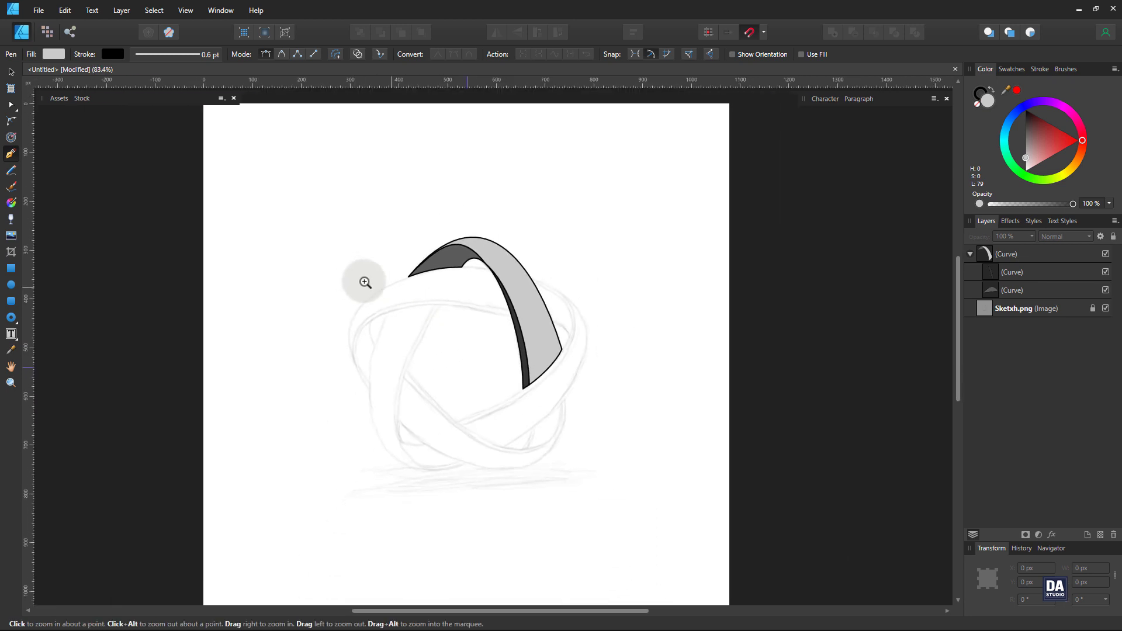
pyautogui.moveTo(431, 320); pyautogui.dragTo(448, 342)
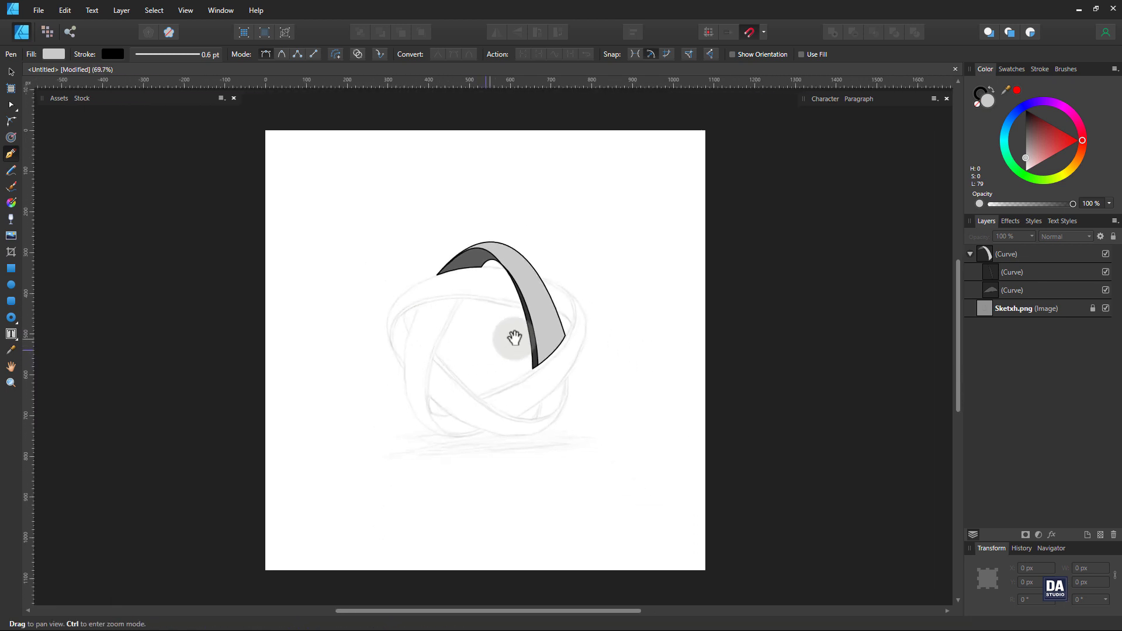
pyautogui.press('v')
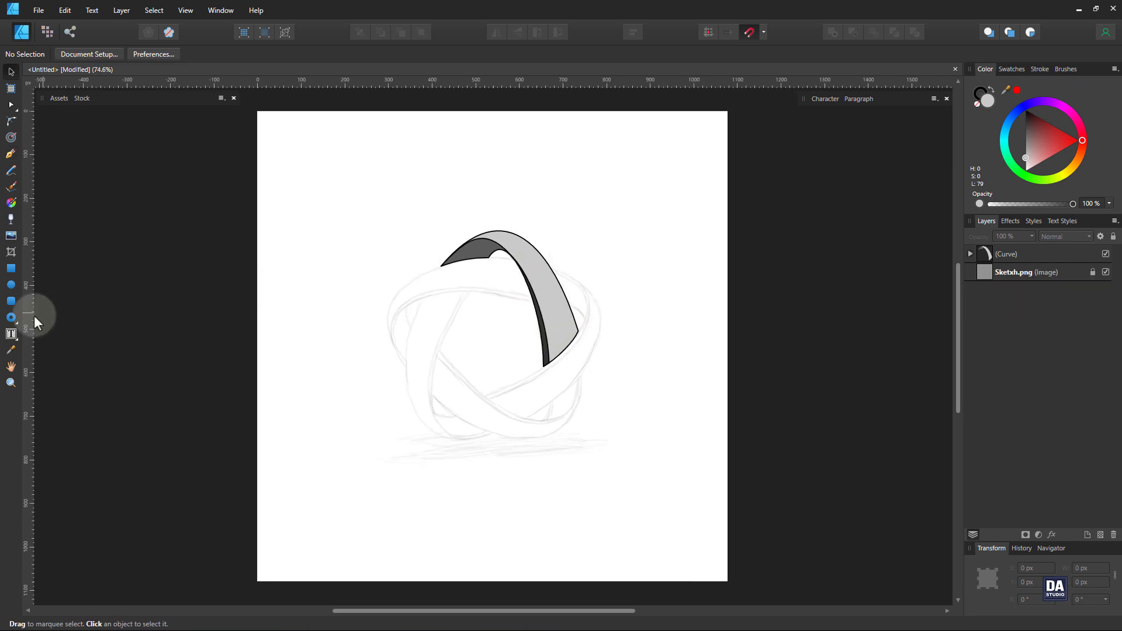
pyautogui.moveTo(30, 315); pyautogui.dragTo(510, 329)
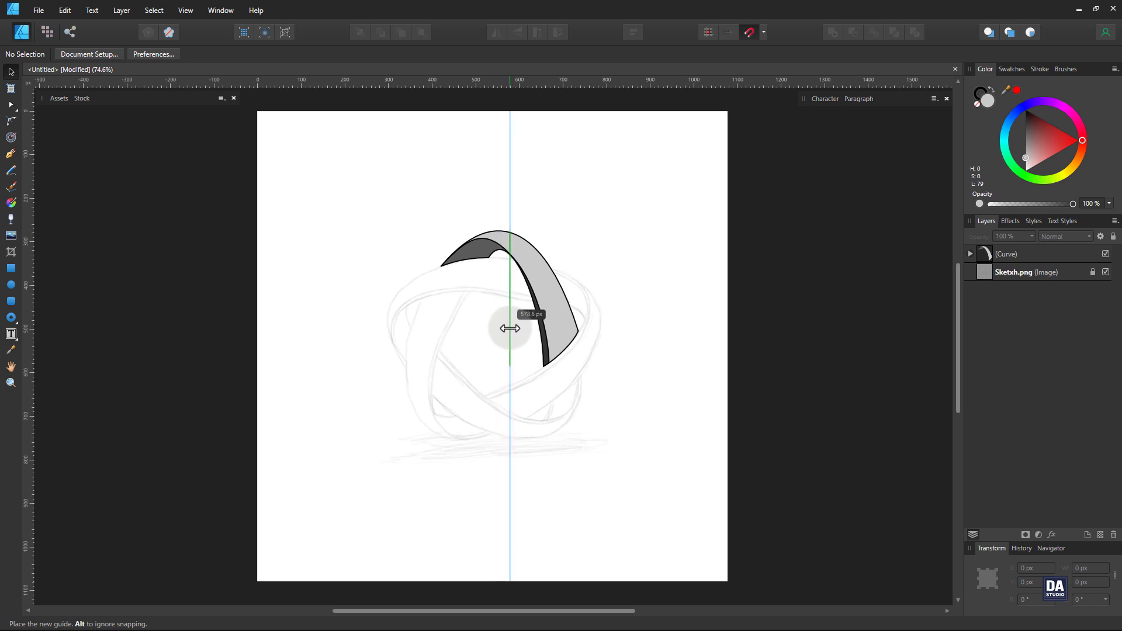
pyautogui.moveTo(525, 84); pyautogui.dragTo(754, 318)
# Select the ribbon and move its transform origin onto the vertical guide, slightly above the horizontal one, at X 540 px, Y 526.3 px.
pyautogui.moveTo(640, 240); pyautogui.dragTo(613, 310)
pyautogui.click(676, 328)
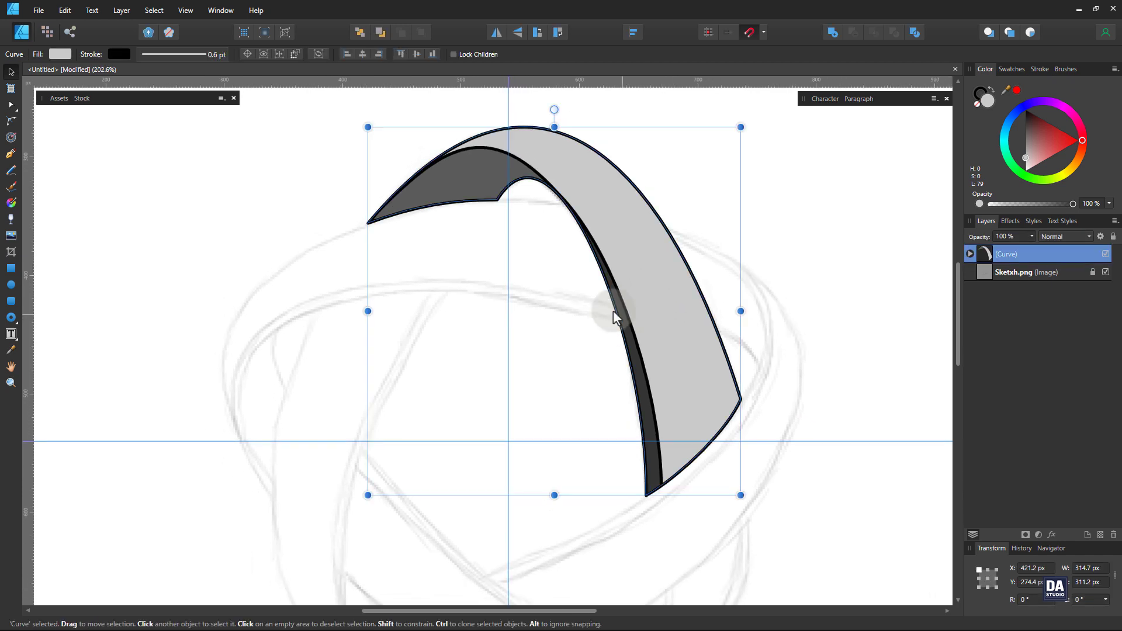
pyautogui.click(249, 54)
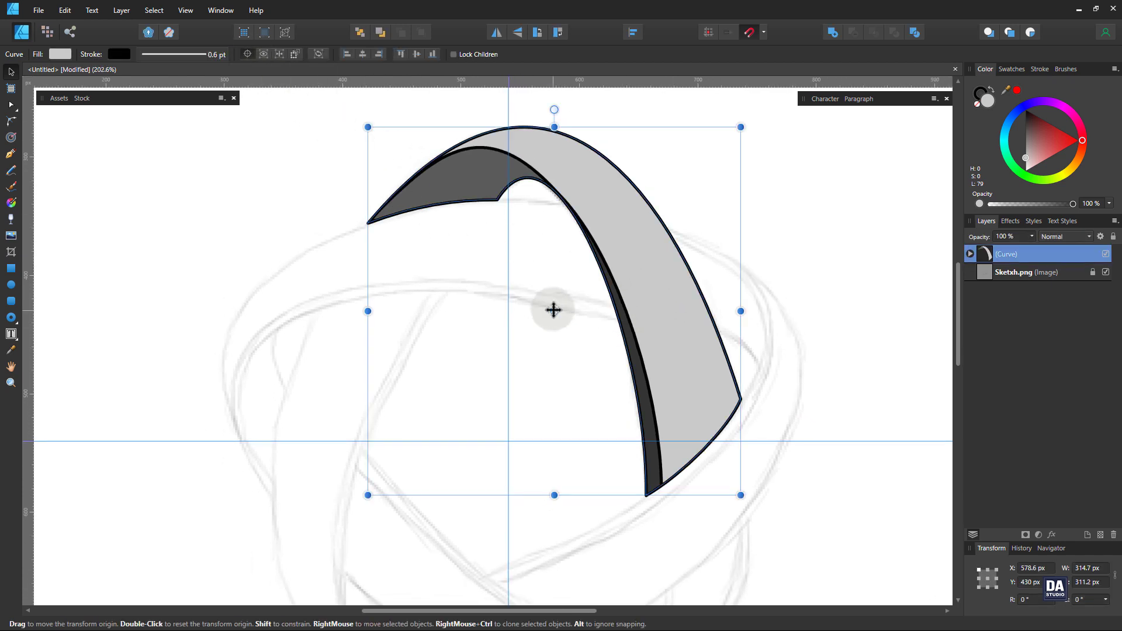
pyautogui.moveTo(553, 310); pyautogui.dragTo(508, 425)
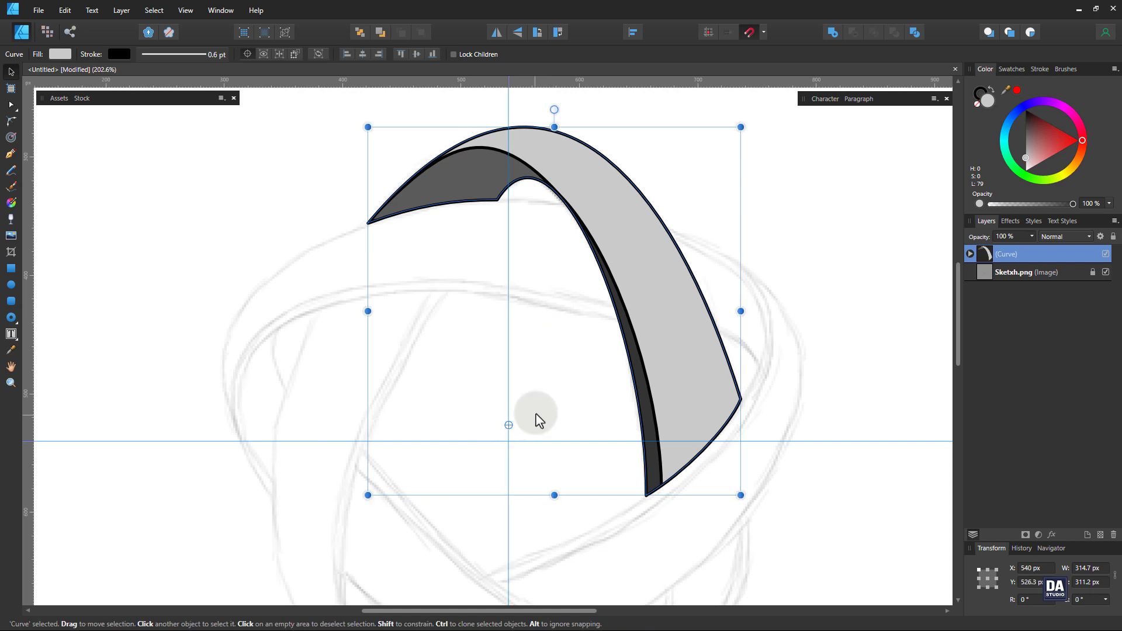
# Duplicate the ribbon and rotate the copy 72° counter-clockwise around the moved transform origin.
pyautogui.rightClick(1021, 248)
pyautogui.click(1008, 360)
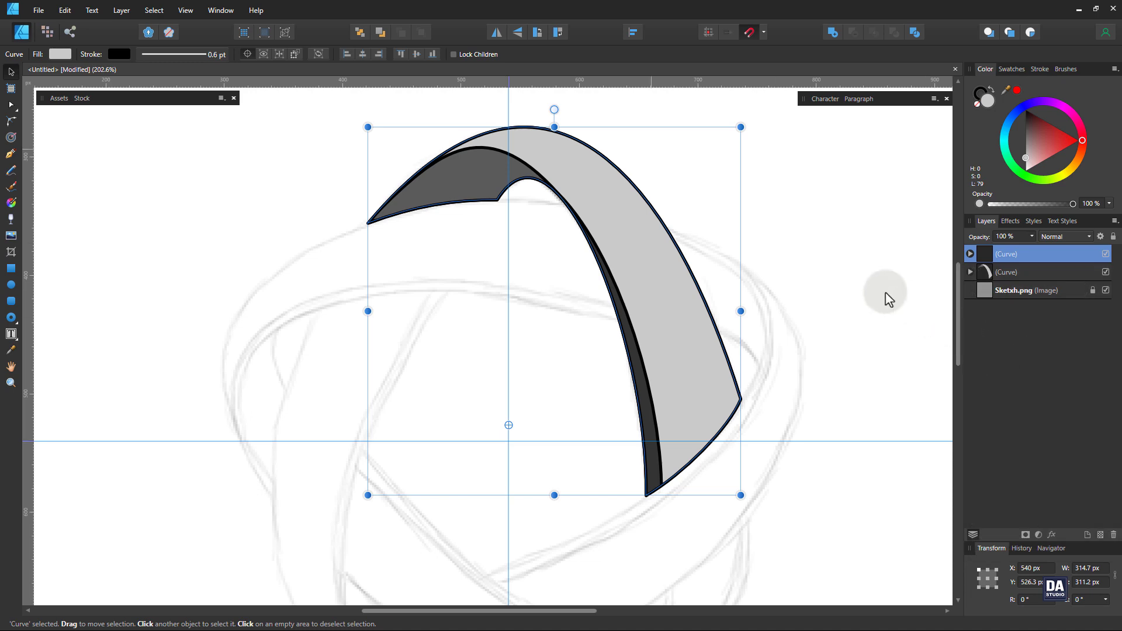
pyautogui.moveTo(554, 110); pyautogui.dragTo(205, 277)
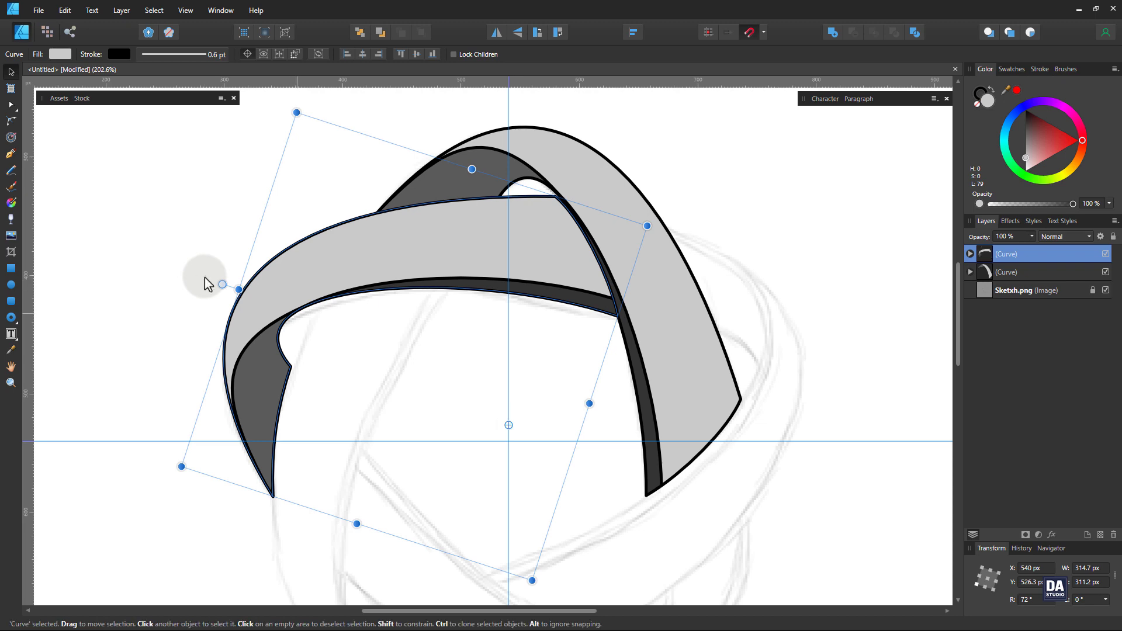
# Repeat the rotated duplication in 72° increments until five ribbons form a complete interwoven ring.
pyautogui.rightClick(1029, 255)
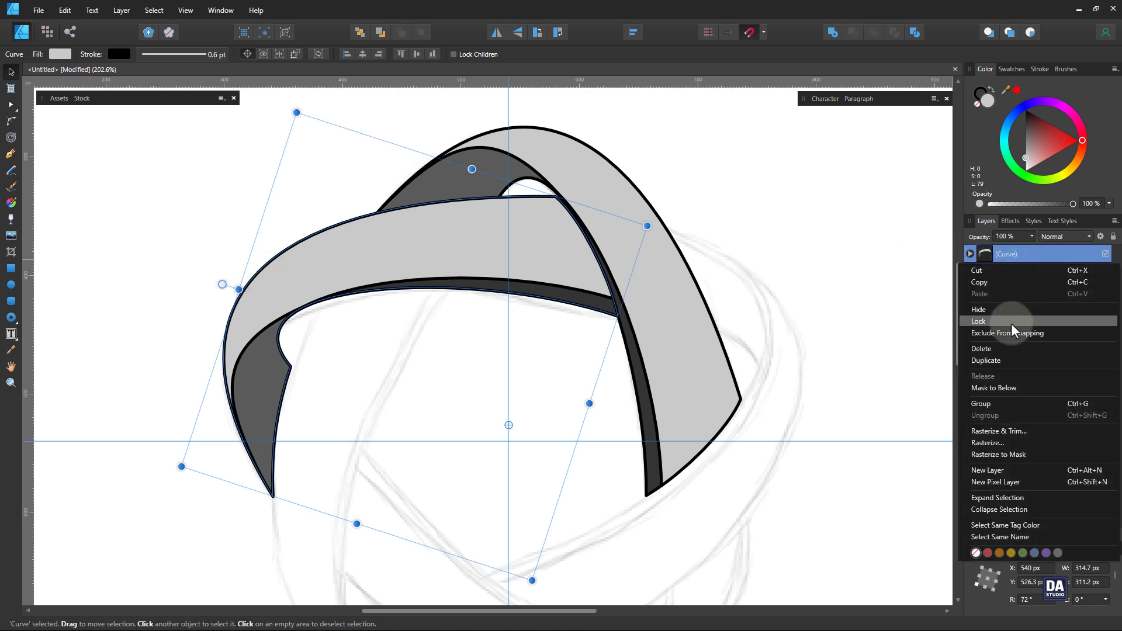
pyautogui.click(1002, 360)
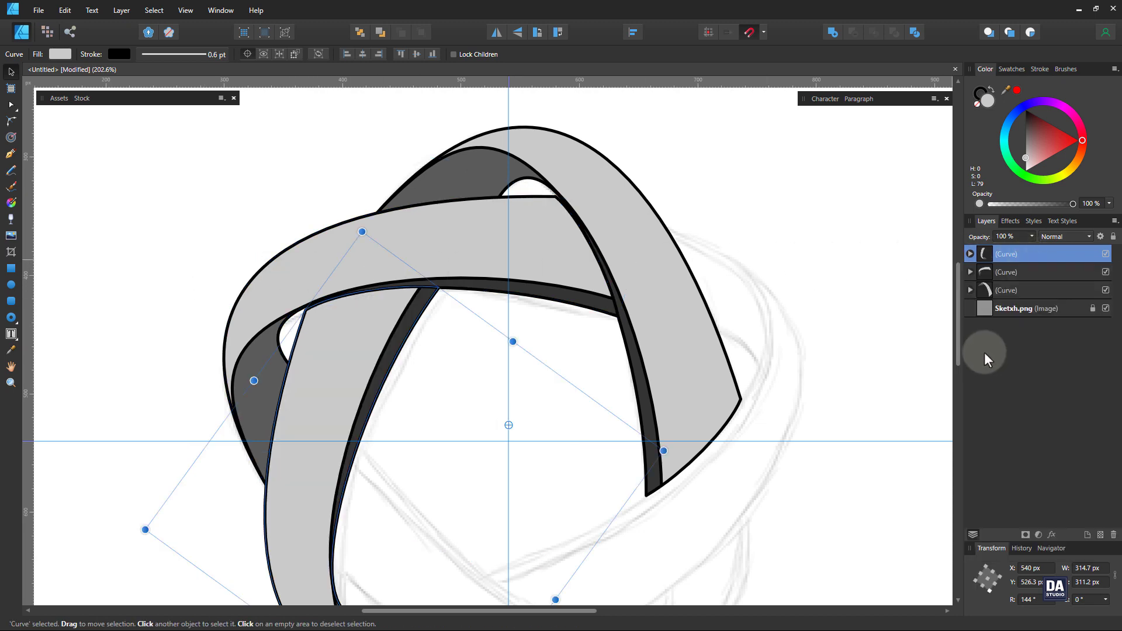
pyautogui.hotkey('ctrl', 'j')
# Switch to the Move tool and hide the guides to show the whole ring without them.
pyautogui.press('z')
pyautogui.moveTo(943, 352); pyautogui.dragTo(248, 281)
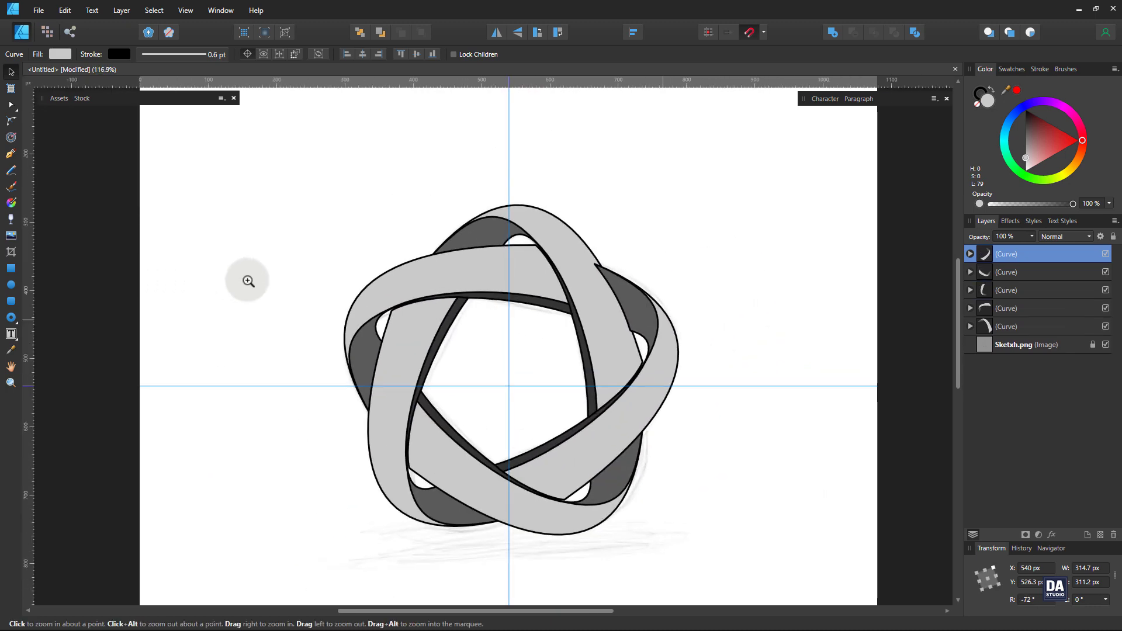
pyautogui.press('v')
pyautogui.hotkey('ctrl', ';')
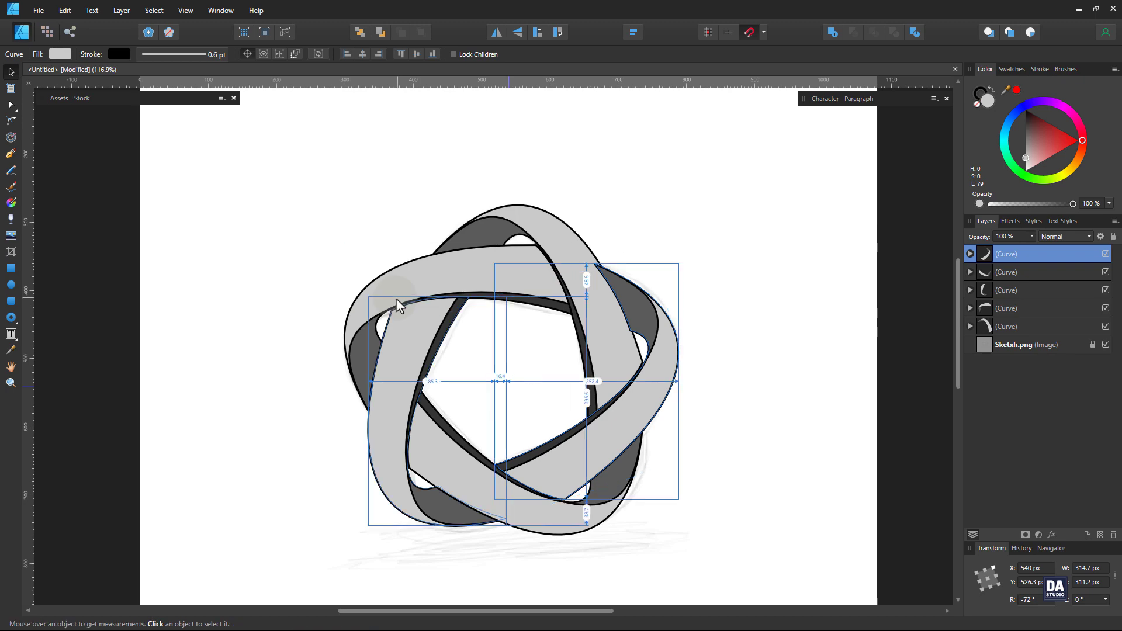
# Fit the upper-left ribbon's end under the top ribbon by moving its corner nodes to X 580.7, Y 332.3 px and X 630.7, Y 433.4 px.
pyautogui.click(534, 389)
pyautogui.press('space')
pyautogui.hotkey('ctrl', 'space')
pyautogui.moveTo(431, 293); pyautogui.dragTo(689, 274)
pyautogui.moveTo(760, 228); pyautogui.dragTo(697, 219)
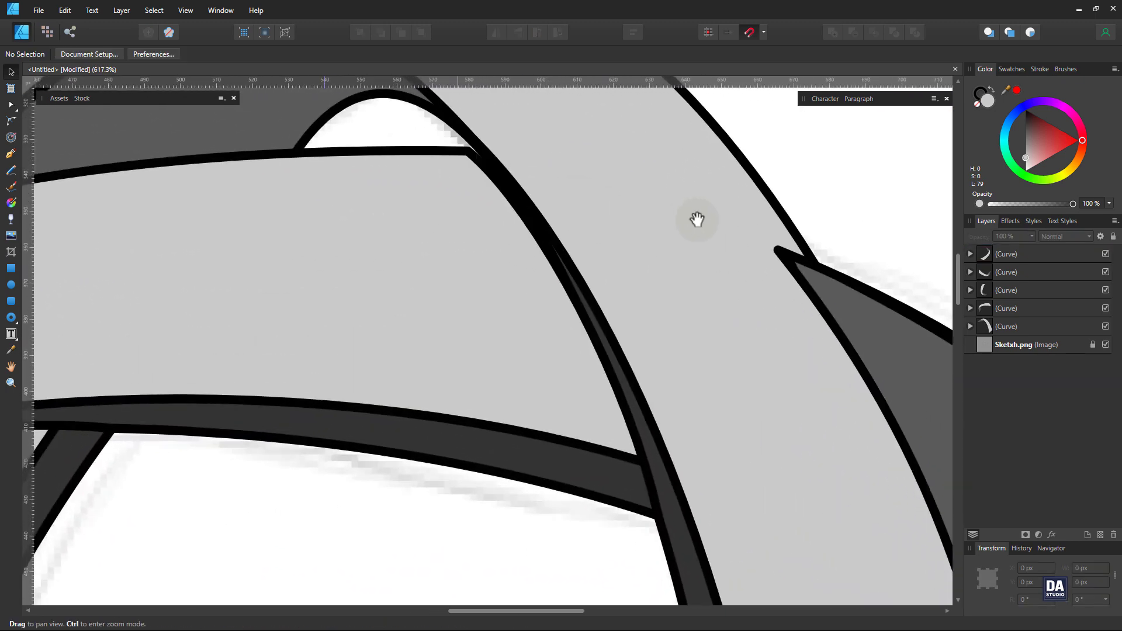
pyautogui.press('a')
pyautogui.click(468, 153)
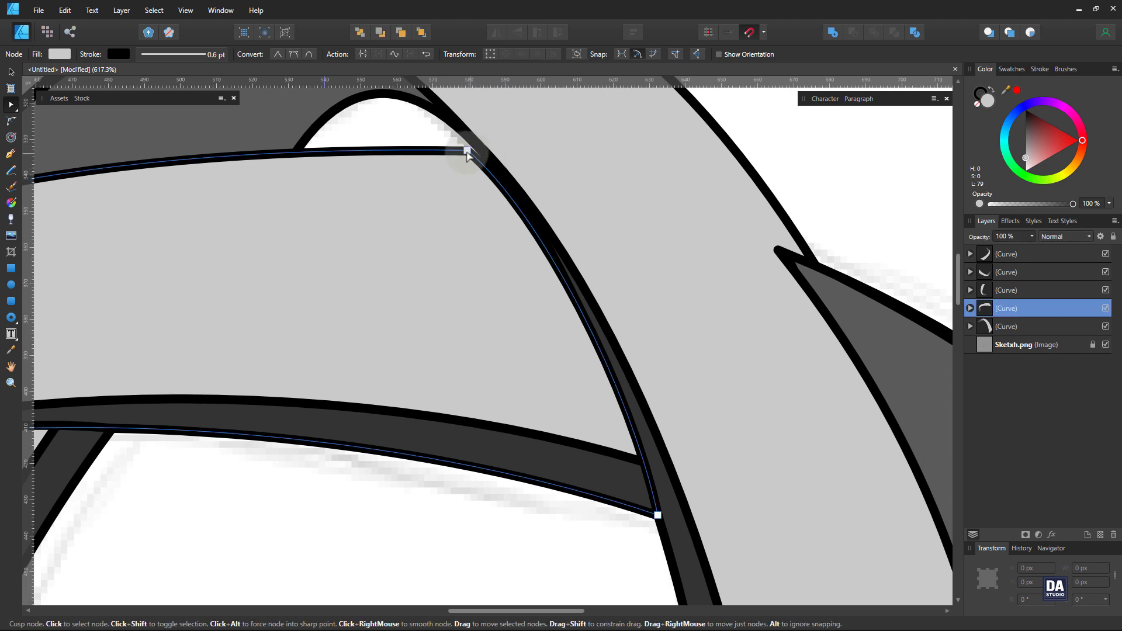
pyautogui.moveTo(468, 154); pyautogui.dragTo(473, 150)
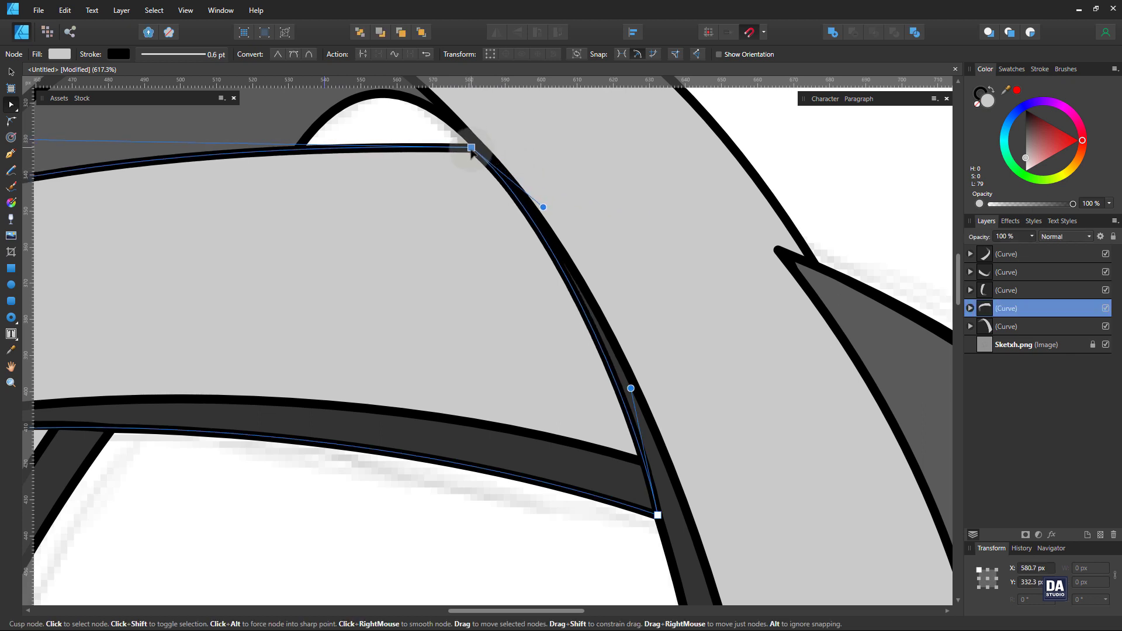
pyautogui.moveTo(657, 515); pyautogui.dragTo(653, 515)
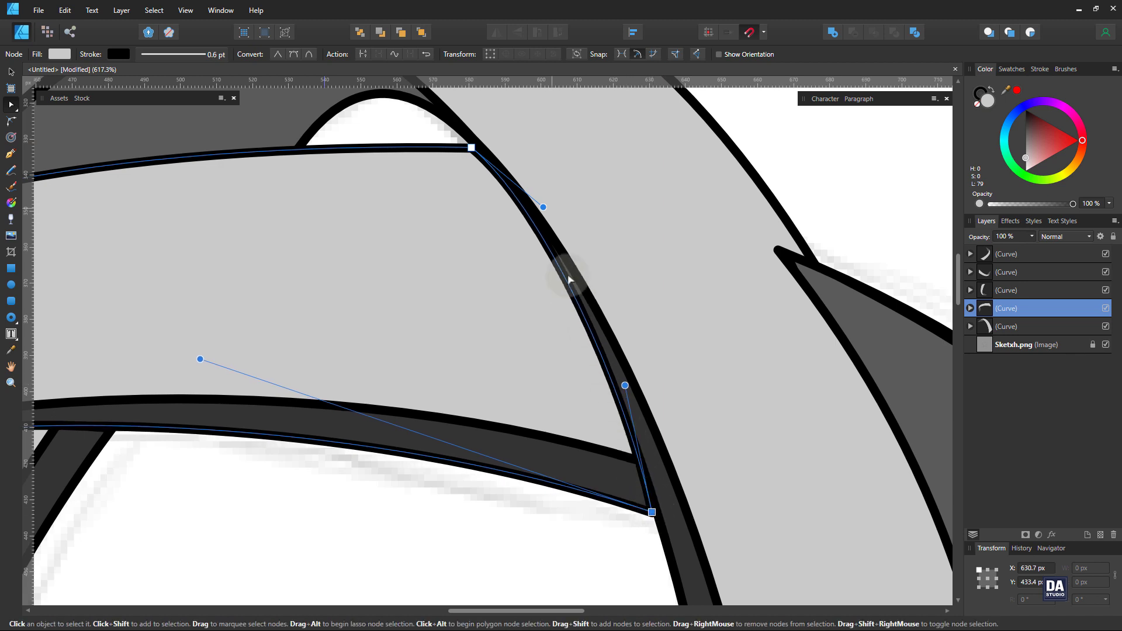
pyautogui.moveTo(542, 208); pyautogui.dragTo(533, 213)
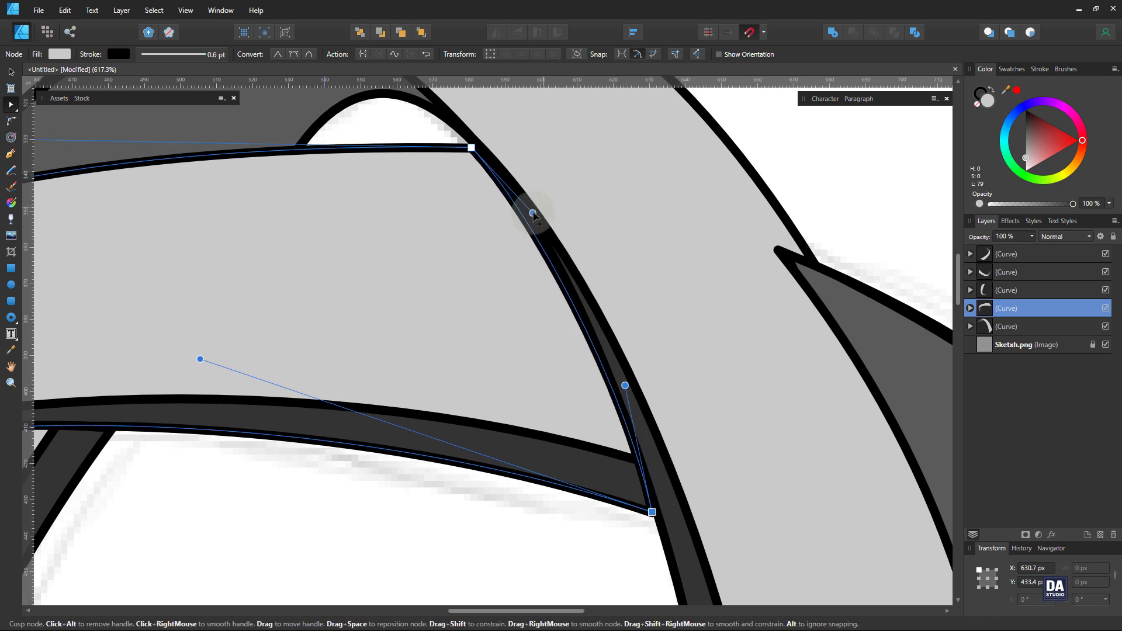
pyautogui.click(493, 566)
# Move the right ribbon's upper corner node onto the outer edge of the top ribbon.
pyautogui.moveTo(497, 310); pyautogui.dragTo(480, 292)
pyautogui.moveTo(512, 256); pyautogui.dragTo(580, 243)
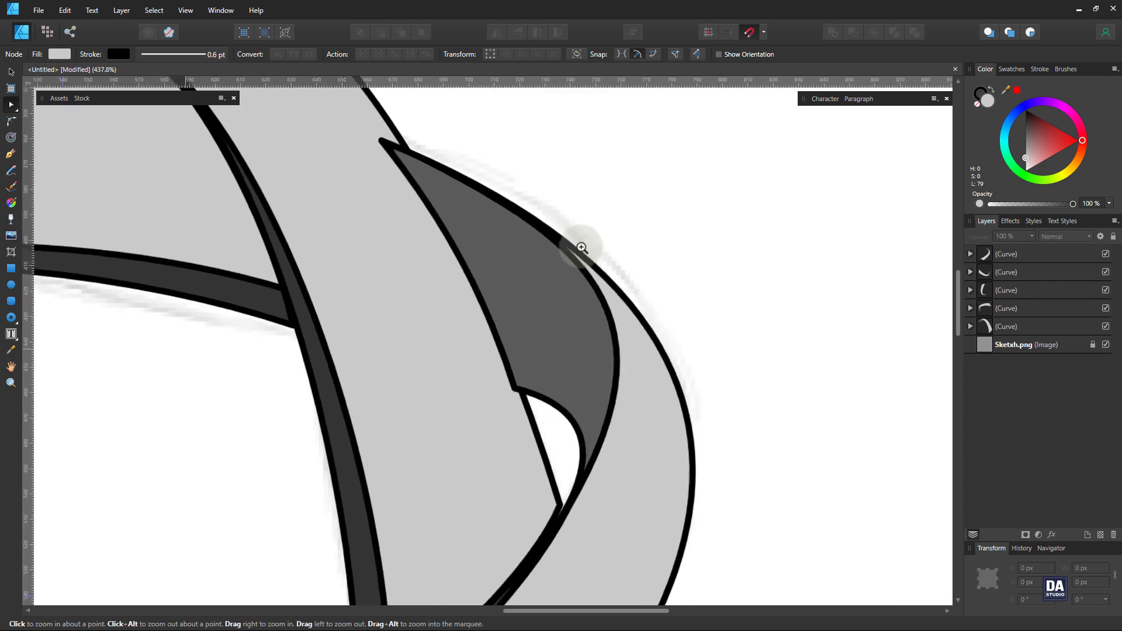
pyautogui.click(520, 289)
pyautogui.moveTo(476, 200); pyautogui.dragTo(530, 264)
pyautogui.click(437, 211)
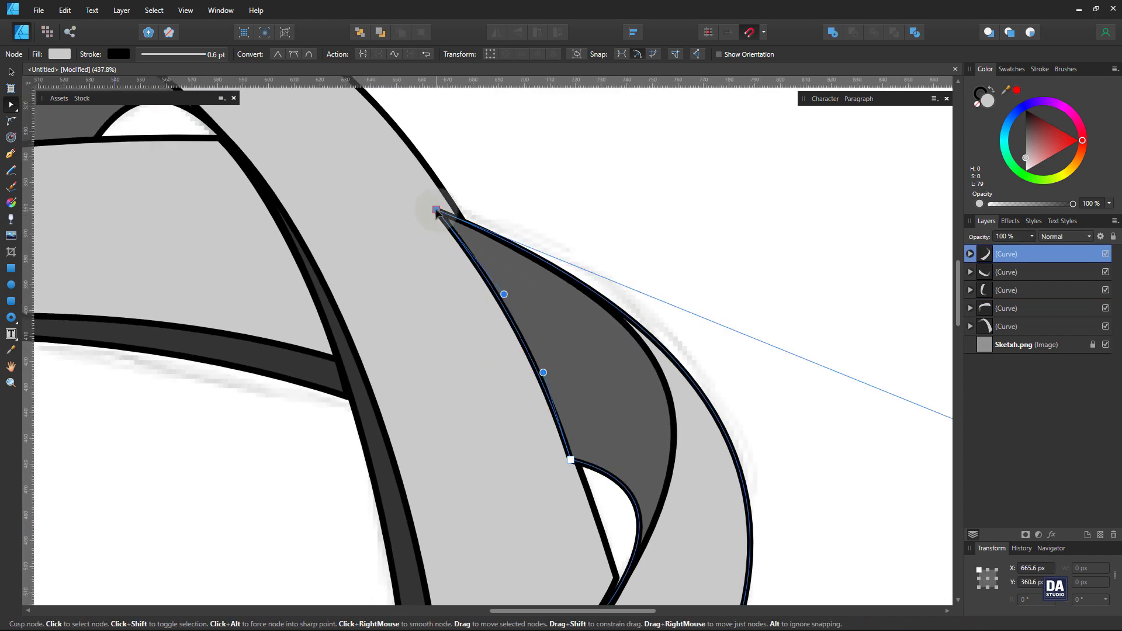
pyautogui.moveTo(436, 210); pyautogui.dragTo(454, 210)
pyautogui.hotkey('ctrl', 'z')
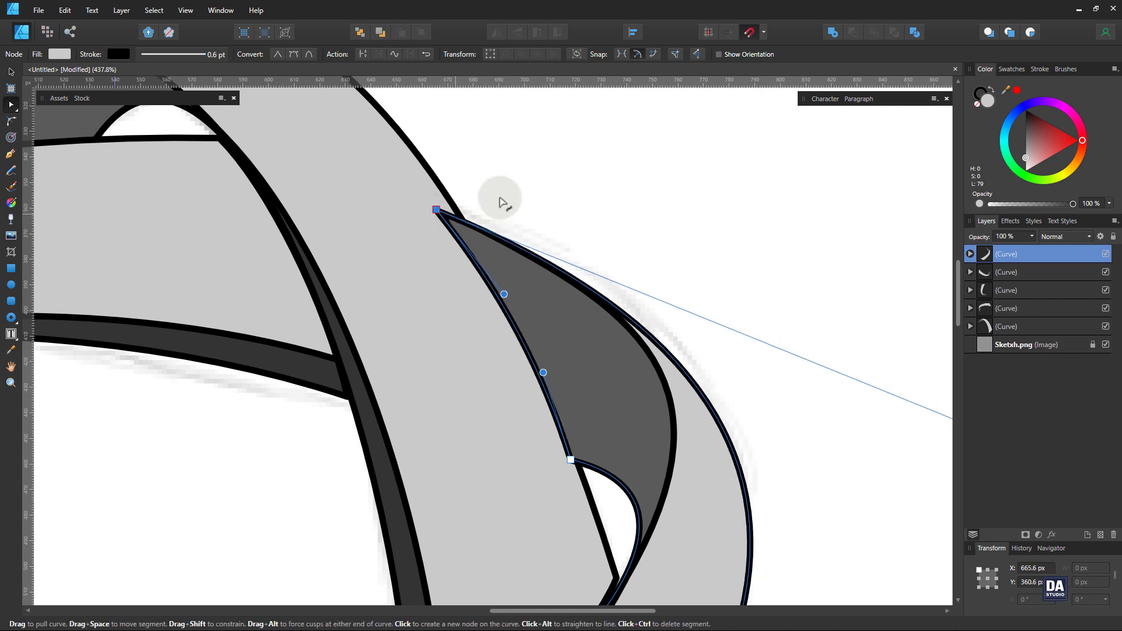
pyautogui.click(508, 200)
pyautogui.click(457, 219)
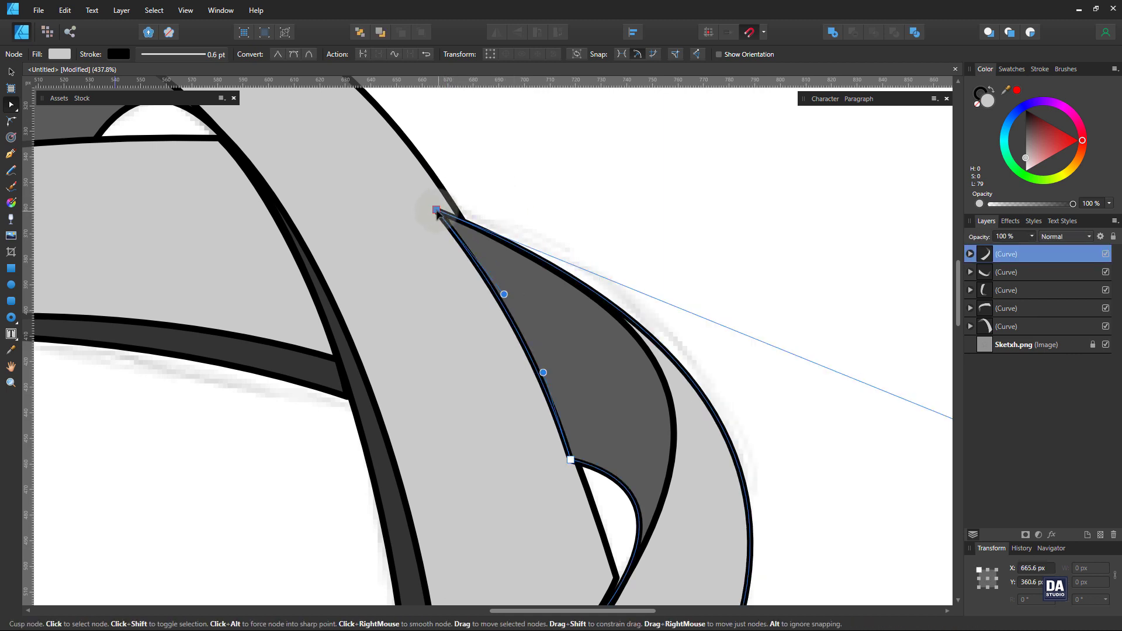
pyautogui.moveTo(435, 212); pyautogui.dragTo(459, 217)
# Align the right ribbon's hidden edge with the top ribbon, placing its nodes at X 721, Y 456.3 px and X 675.6, Y 361.9 px.
pyautogui.moveTo(577, 461); pyautogui.dragTo(579, 455)
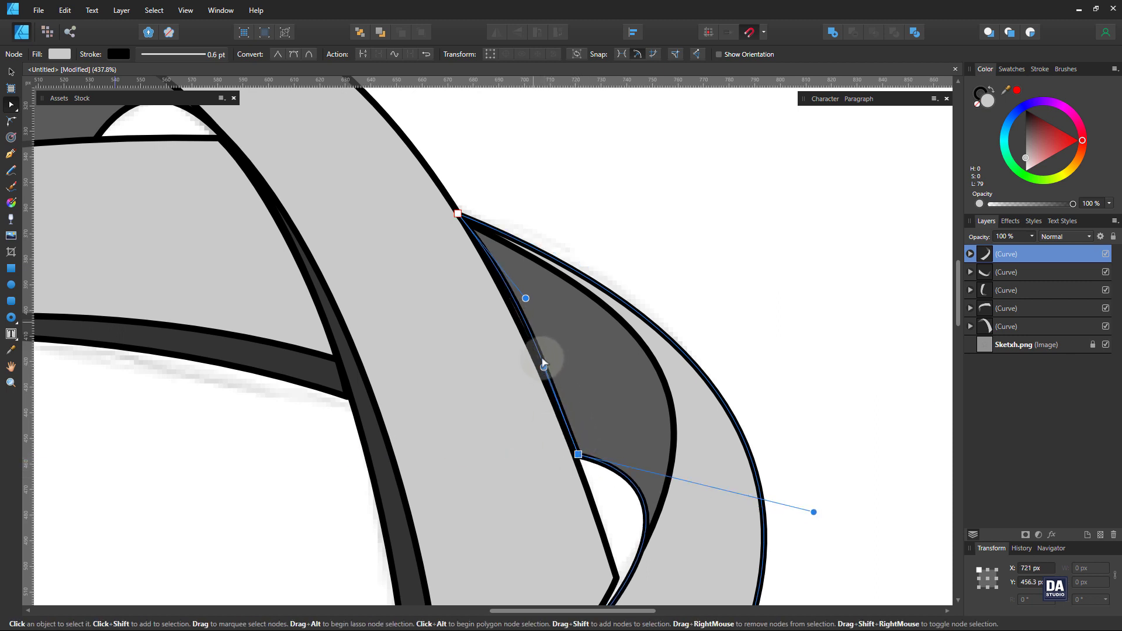
pyautogui.moveTo(526, 296); pyautogui.dragTo(518, 299)
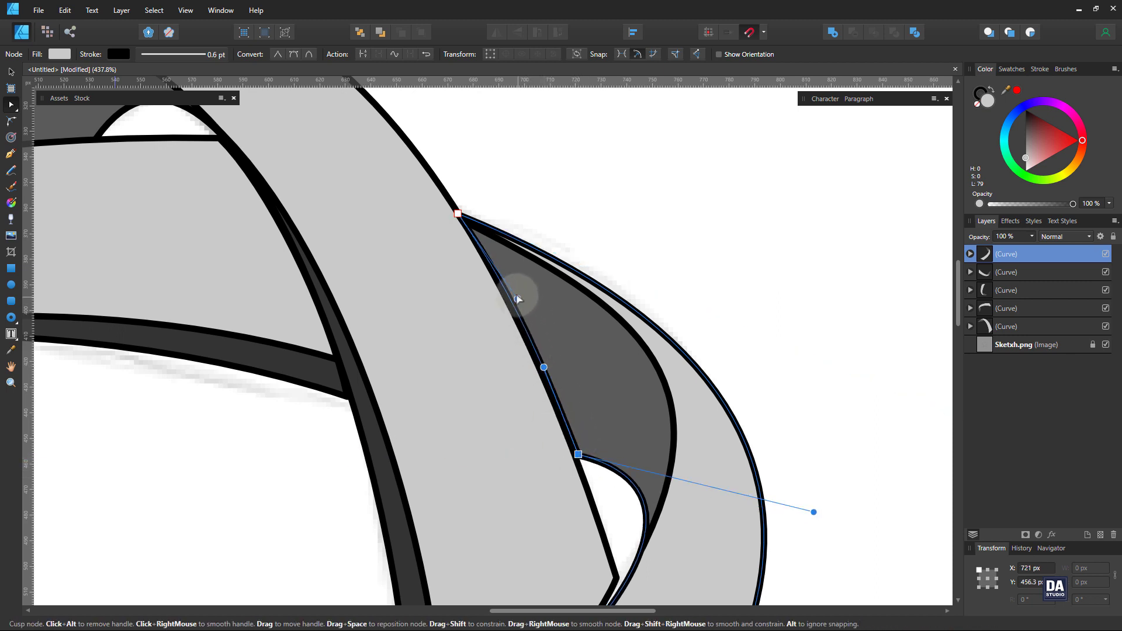
pyautogui.moveTo(458, 213); pyautogui.dragTo(461, 213)
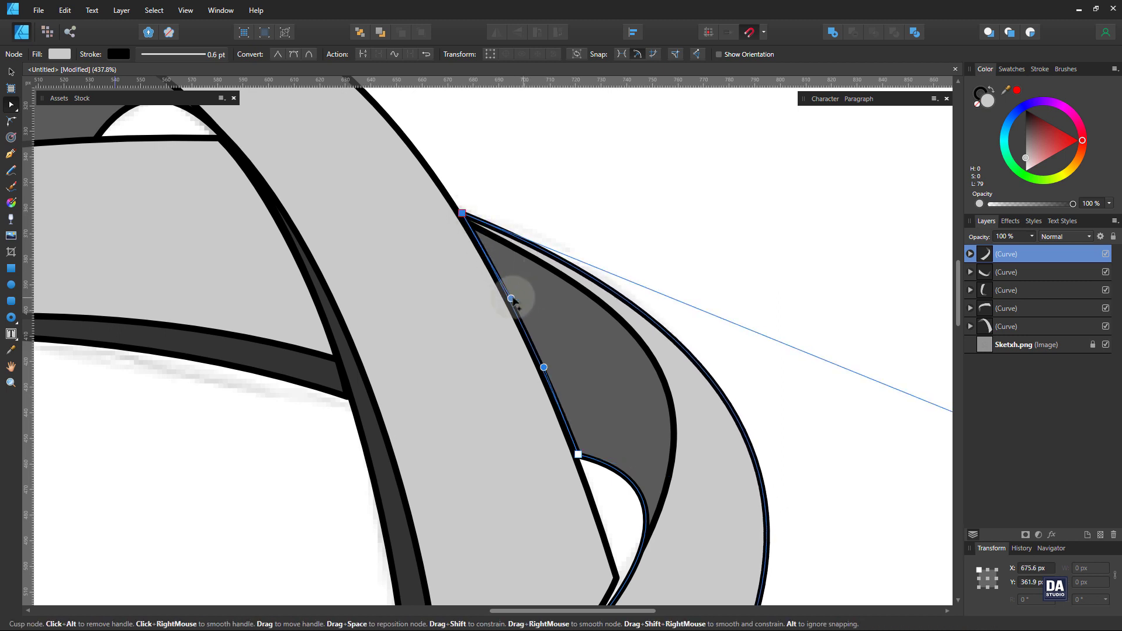
# Move the upper node of the right ribbon's dark grey shading curve to X 671.9 px, Y 359.8 px.
pyautogui.click(580, 307)
pyautogui.click(597, 349)
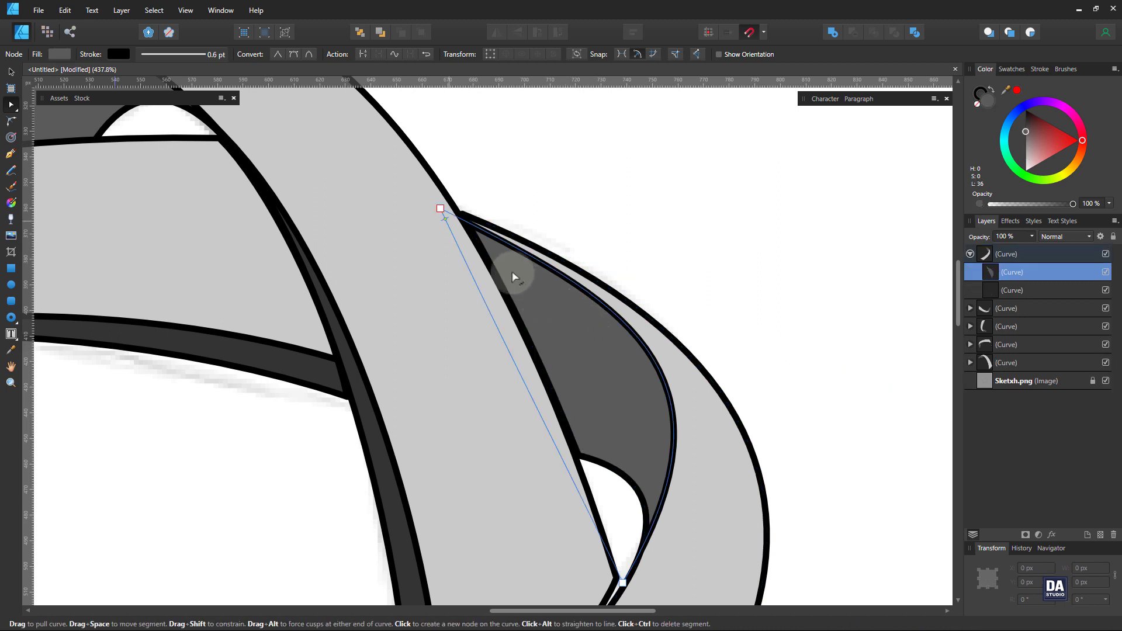
pyautogui.click(453, 209)
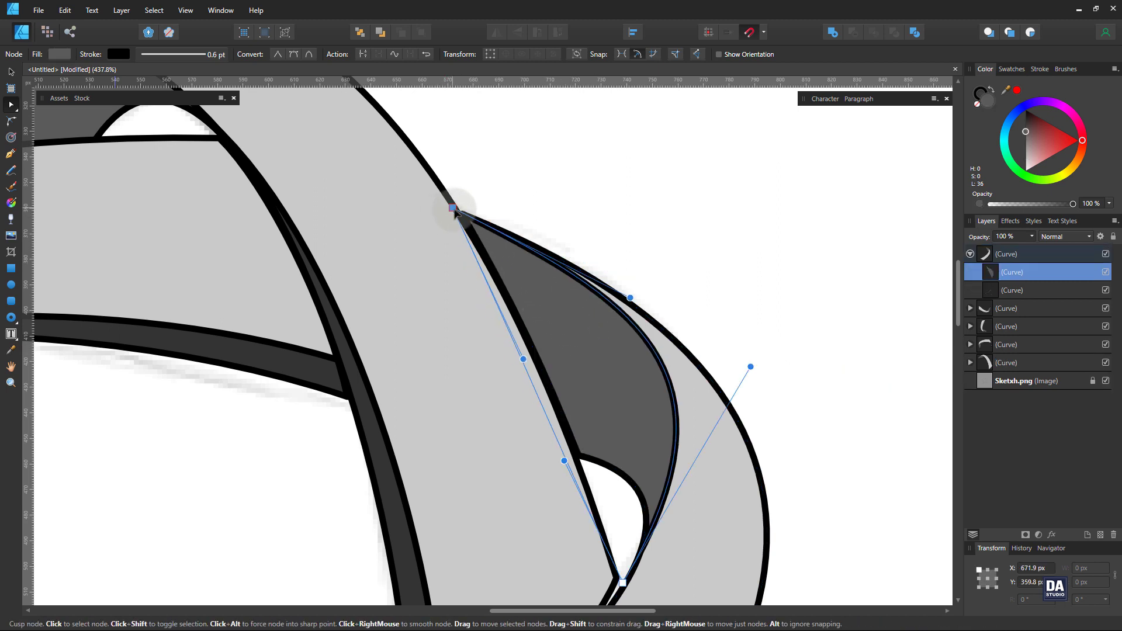
pyautogui.click(844, 325)
# Try to reshape the right ribbon's curved inner edge beside the small white opening.
pyautogui.press('z')
pyautogui.moveTo(709, 518); pyautogui.dragTo(641, 305)
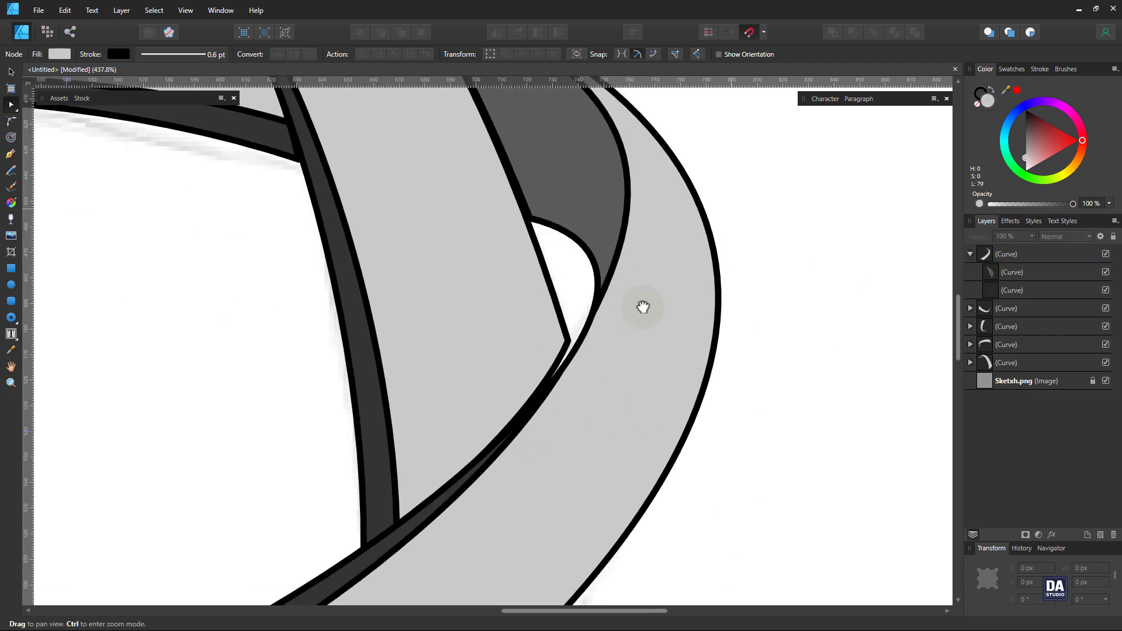
pyautogui.moveTo(571, 288); pyautogui.dragTo(639, 357)
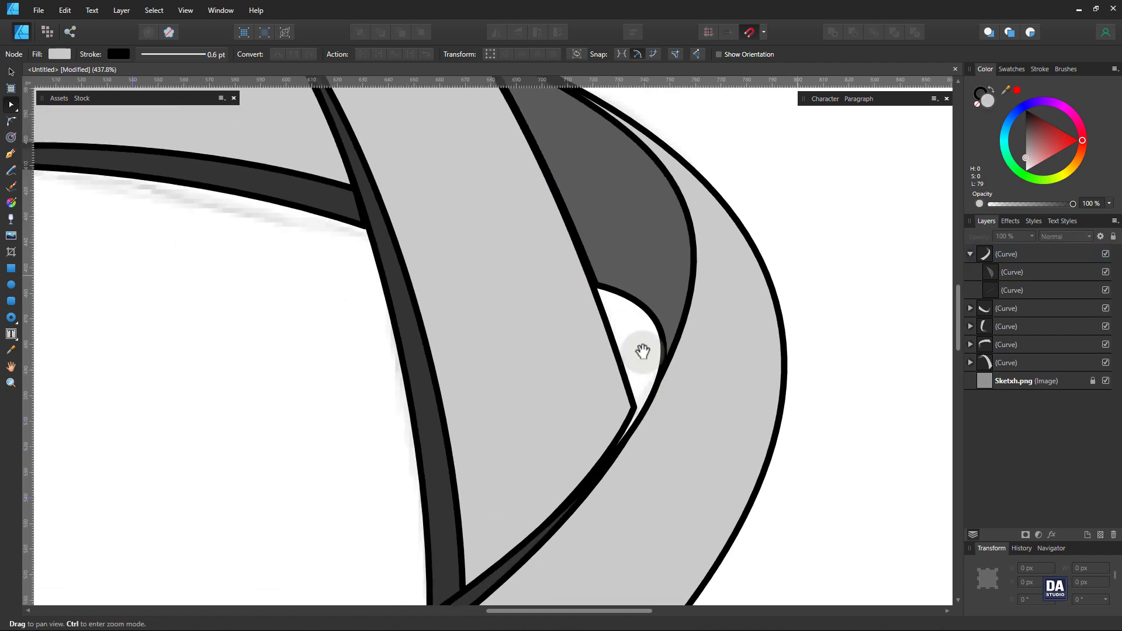
pyautogui.click(723, 292)
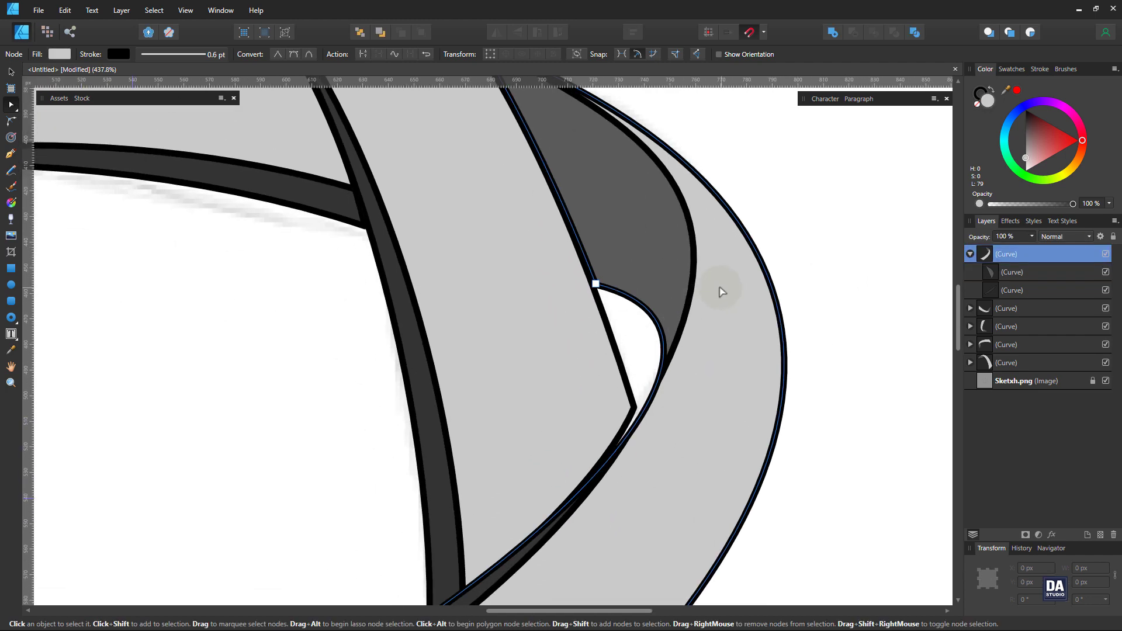
pyautogui.click(596, 285)
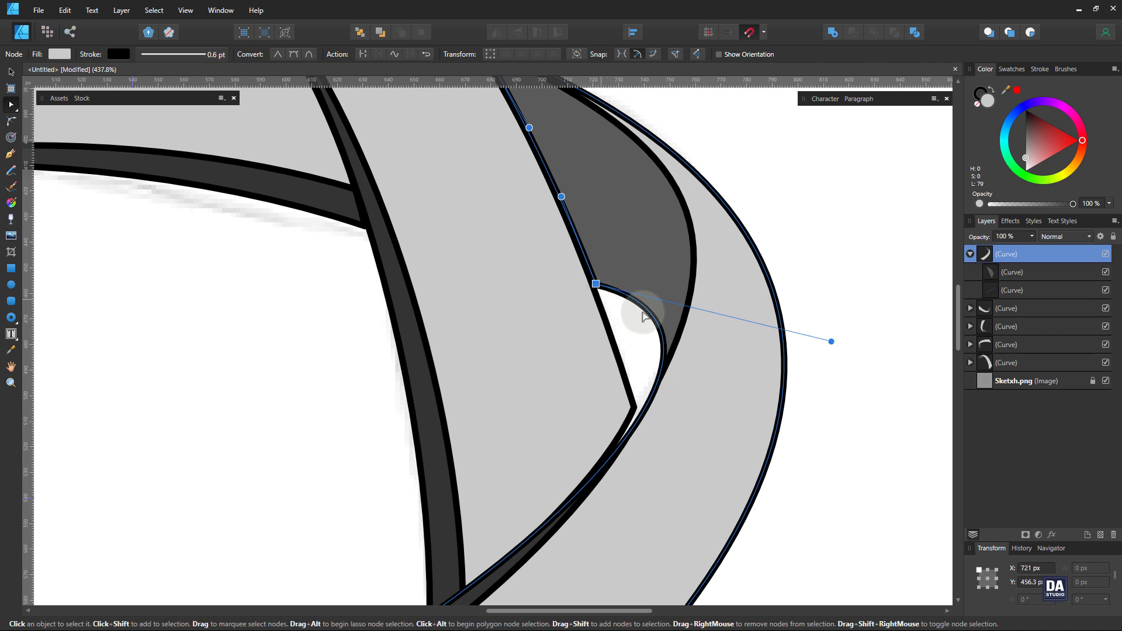
pyautogui.moveTo(650, 316); pyautogui.dragTo(645, 311)
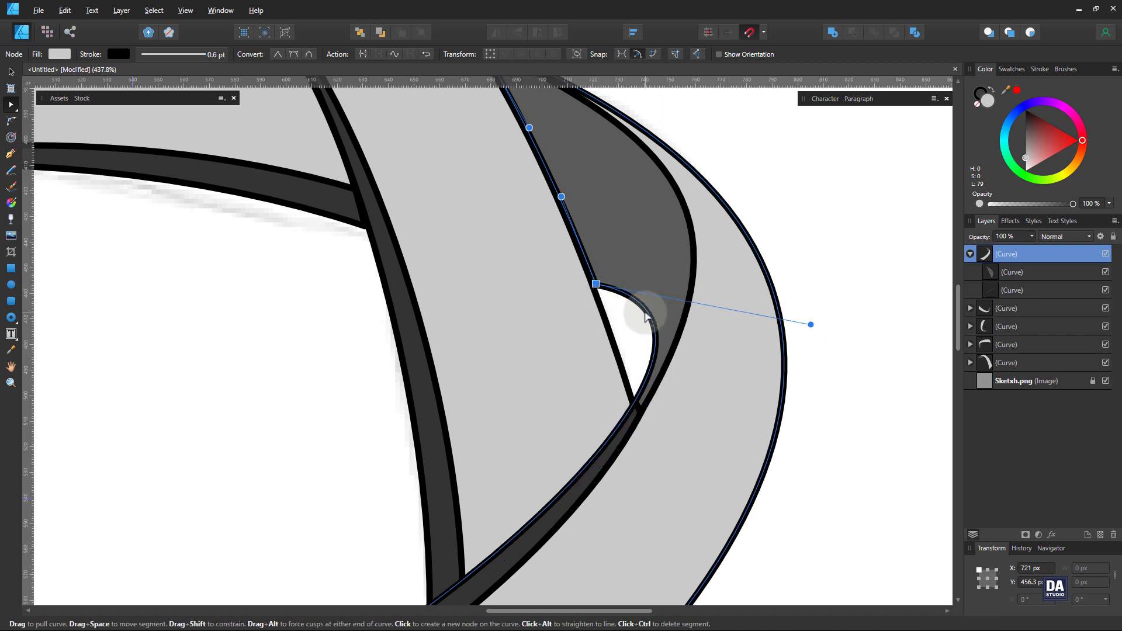
pyautogui.hotkey('ctrl', 'z')
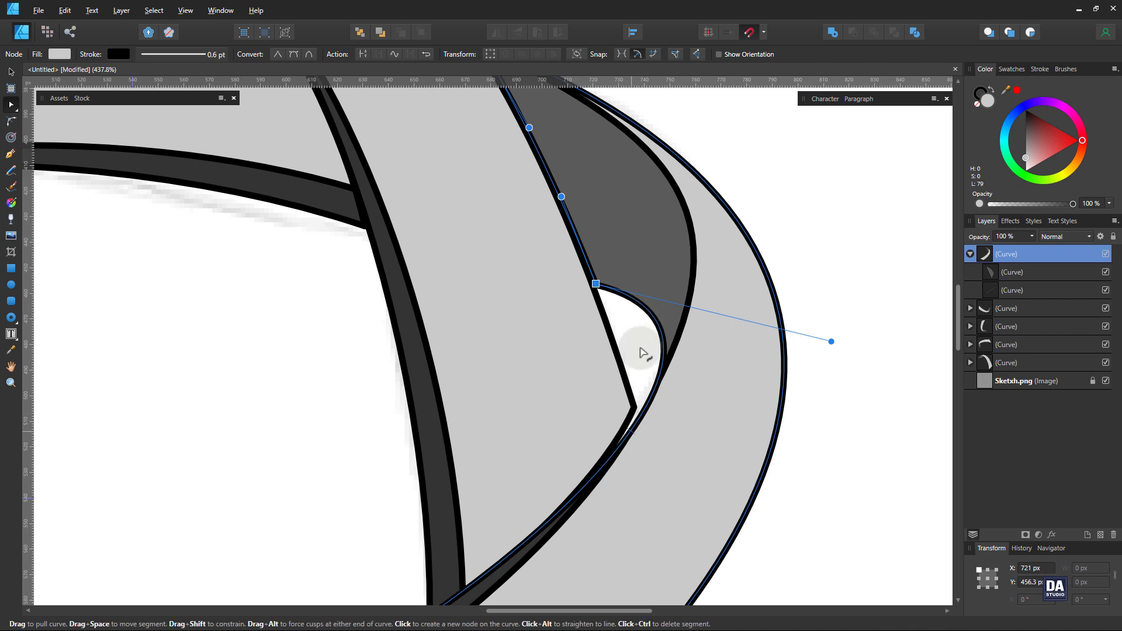
# Move the top ribbon's lower corner node onto the inner edge of the right ribbon to close the gap.
pyautogui.click(633, 408)
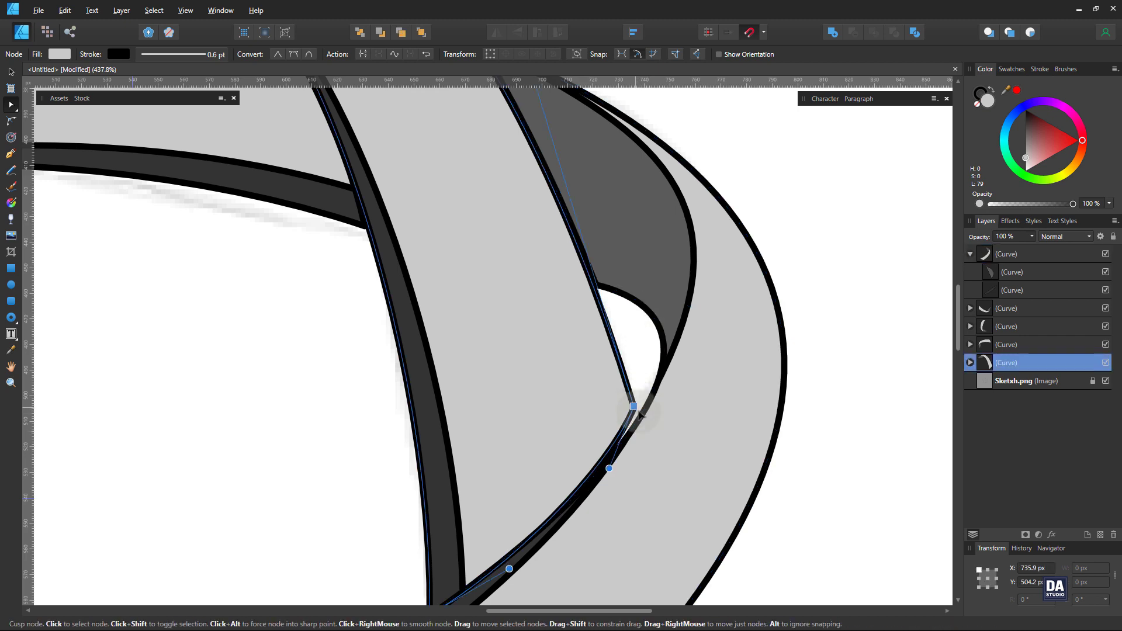
pyautogui.moveTo(639, 411); pyautogui.dragTo(638, 412)
pyautogui.click(817, 404)
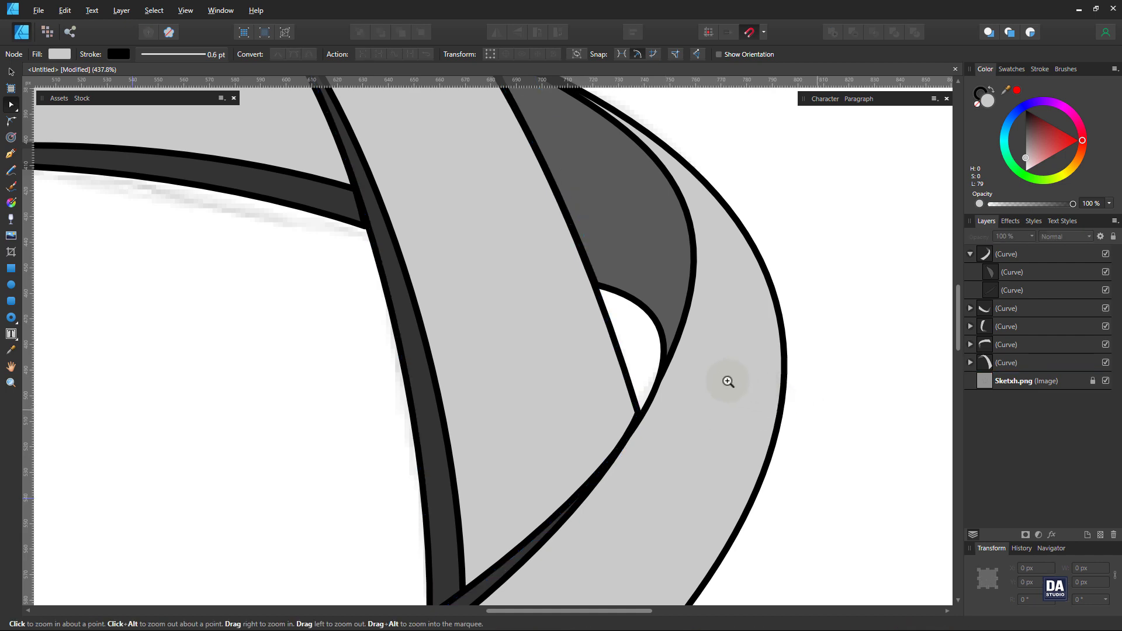
# Fit the right ribbon's lower end against the bottom ribbon, adjusting its corner node at X 620 px, Y 706.5 px and its curve handle.
pyautogui.moveTo(727, 381); pyautogui.dragTo(595, 383)
pyautogui.moveTo(636, 459); pyautogui.dragTo(644, 341)
pyautogui.moveTo(436, 434); pyautogui.dragTo(595, 400)
pyautogui.moveTo(583, 458); pyautogui.dragTo(684, 426)
pyautogui.click(572, 407)
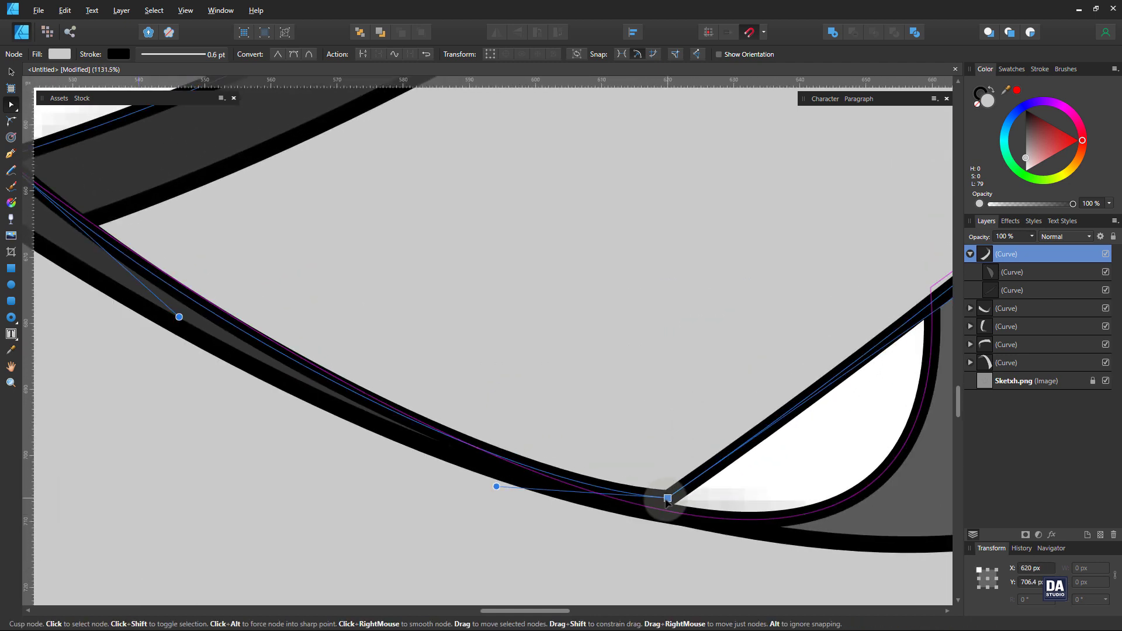
pyautogui.moveTo(496, 486)
pyautogui.mouseDown()
pyautogui.moveTo(486, 458)
pyautogui.moveTo(505, 487)
pyautogui.mouseUp()
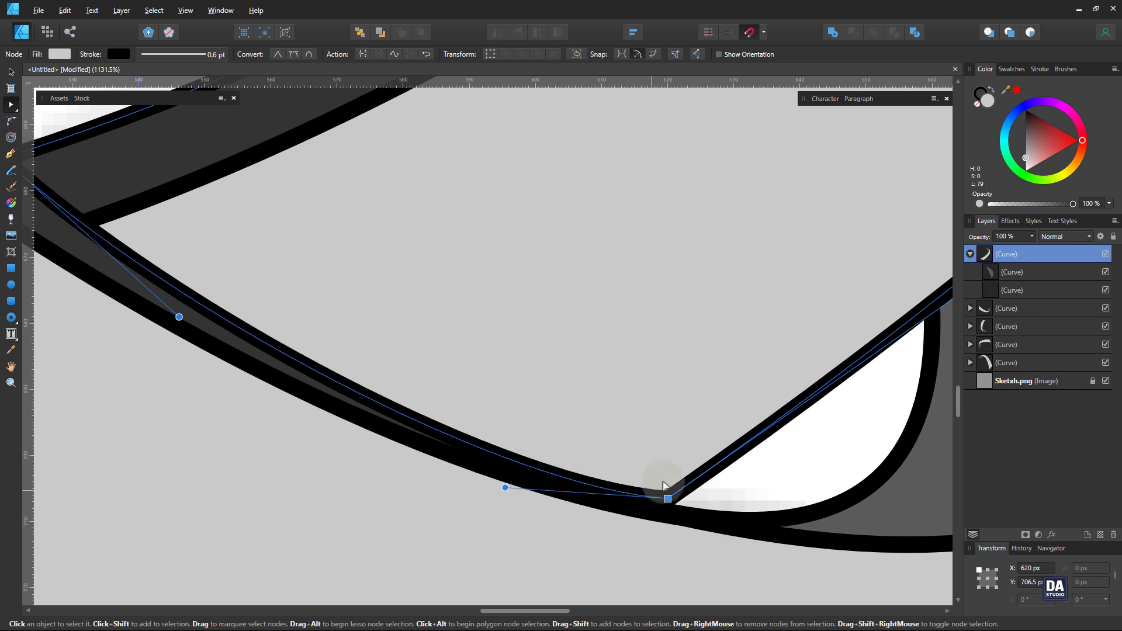
pyautogui.click(760, 483)
# Move the bottom ribbon's left corner node to X 393.1 px, Y 658.5 px and adjust its curve to follow the left ribbon.
pyautogui.scroll(-10, 568, 385)
pyautogui.moveTo(576, 388); pyautogui.dragTo(550, 436)
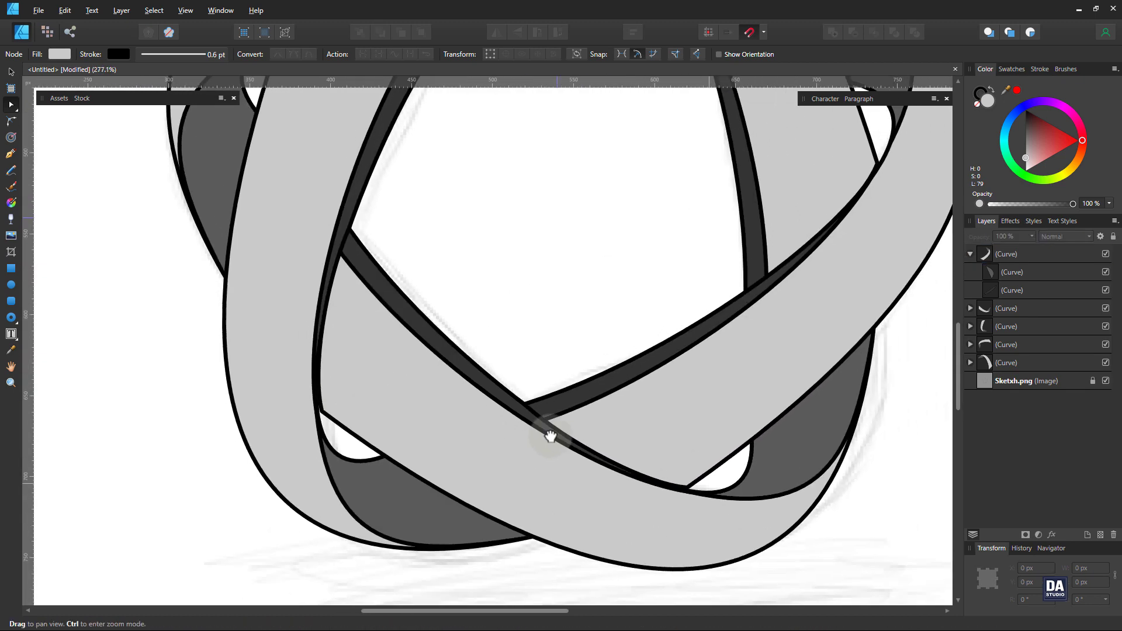
pyautogui.moveTo(441, 415); pyautogui.dragTo(460, 495)
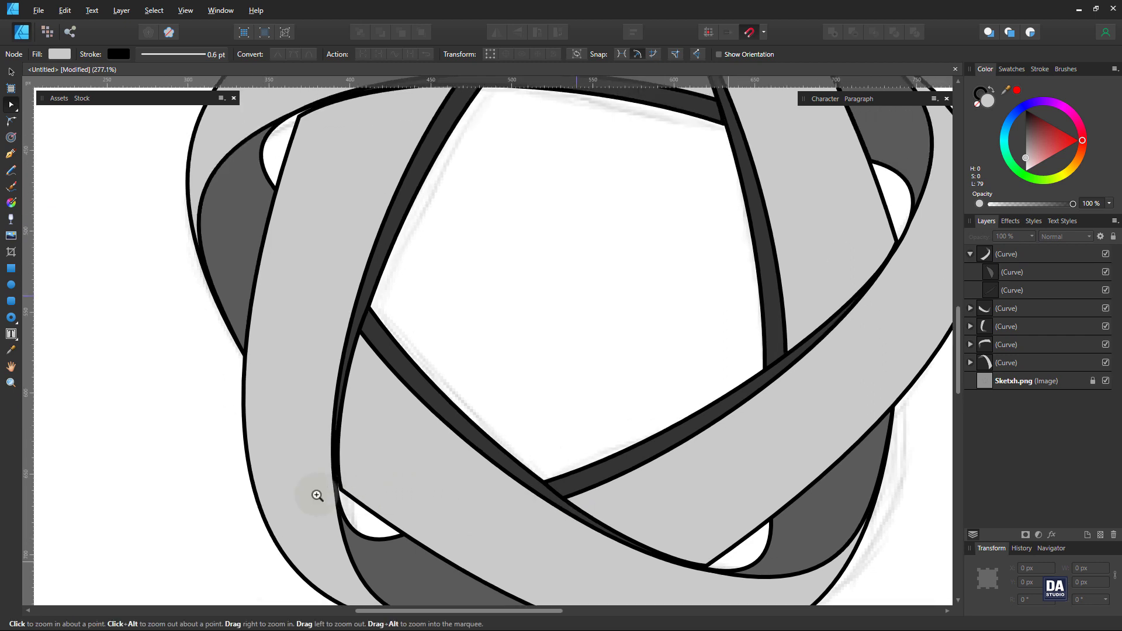
pyautogui.scroll(4, 316, 493)
pyautogui.click(411, 481)
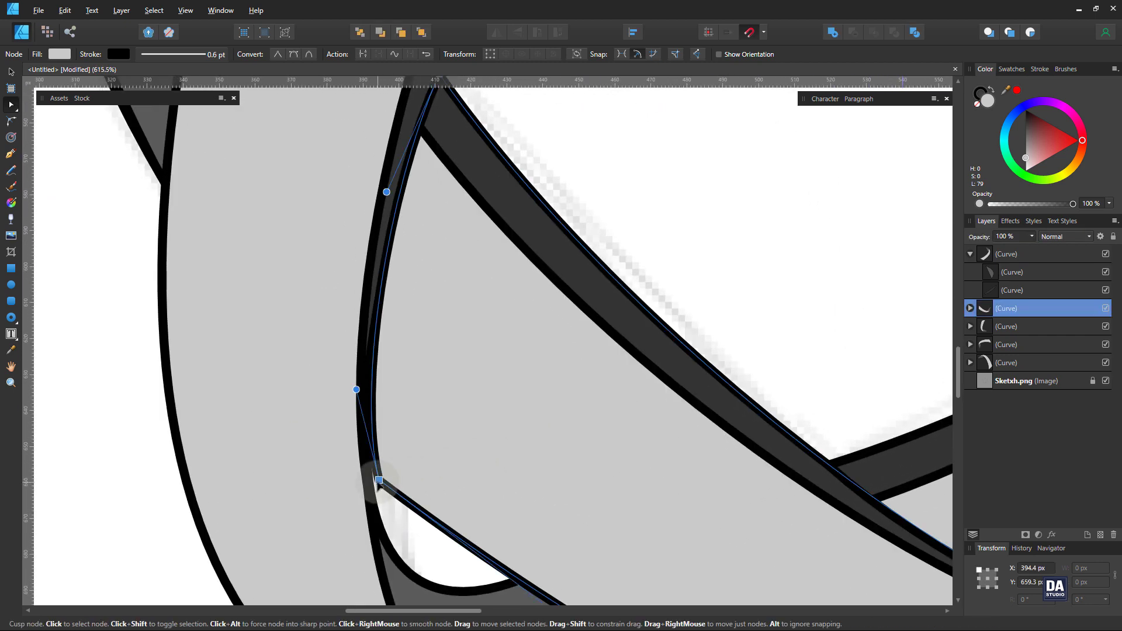
pyautogui.moveTo(379, 480); pyautogui.dragTo(374, 477)
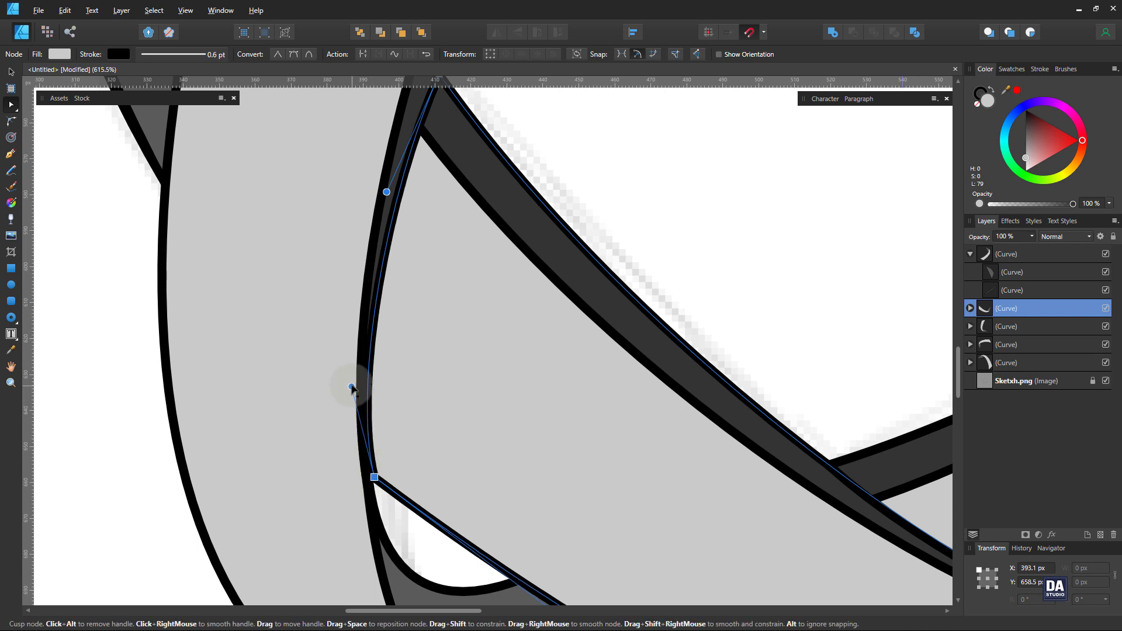
pyautogui.moveTo(354, 385); pyautogui.dragTo(357, 381)
pyautogui.click(735, 252)
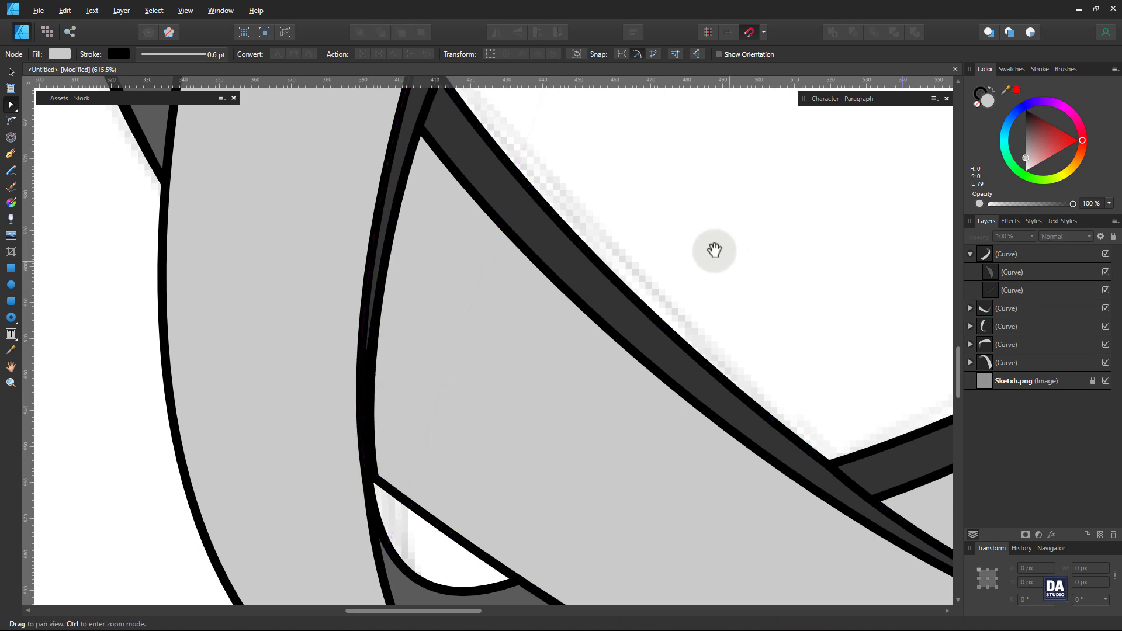
# Raise the left ribbon's upper corner node to the upper-left ribbon's edge and reshape its top curve to close the gap.
pyautogui.moveTo(549, 307); pyautogui.dragTo(602, 543)
pyautogui.moveTo(436, 351); pyautogui.dragTo(535, 590)
pyautogui.keyDown('ctrl'); pyautogui.moveTo(374, 303); pyautogui.dragTo(313, 303); pyautogui.keyUp('ctrl')
pyautogui.keyDown('ctrl'); pyautogui.moveTo(619, 185); pyautogui.dragTo(753, 187); pyautogui.keyUp('ctrl')
pyautogui.moveTo(429, 170); pyautogui.dragTo(439, 233)
pyautogui.click(298, 304)
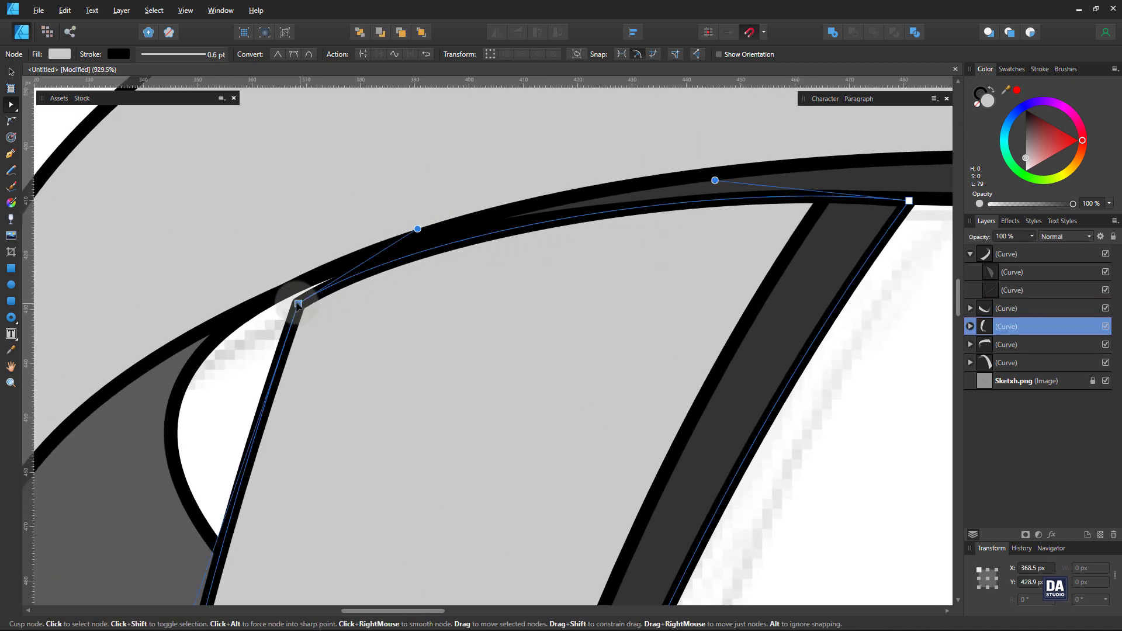
pyautogui.moveTo(298, 305); pyautogui.dragTo(300, 294)
pyautogui.moveTo(418, 228); pyautogui.dragTo(443, 219)
pyautogui.moveTo(715, 180); pyautogui.dragTo(723, 185)
pyautogui.hotkey('ctrl', 'd')
# Collapse the expanded ribbon layer and hide the Sketxh.png image to show the whole ring on its own.
pyautogui.moveTo(786, 333); pyautogui.dragTo(574, 298)
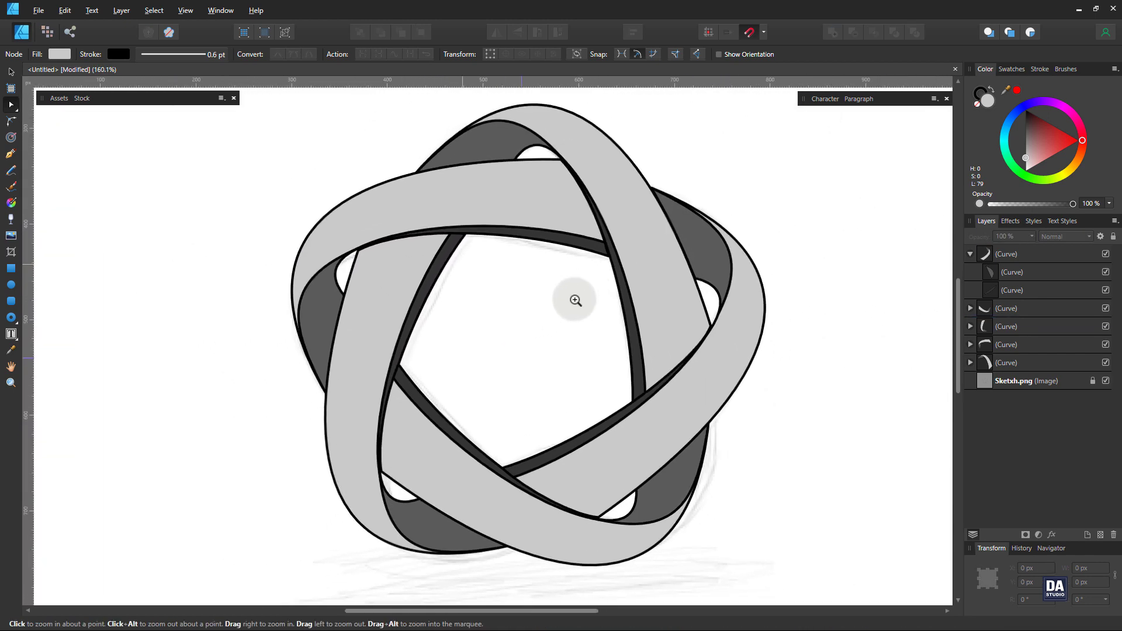
pyautogui.moveTo(501, 287); pyautogui.dragTo(589, 264)
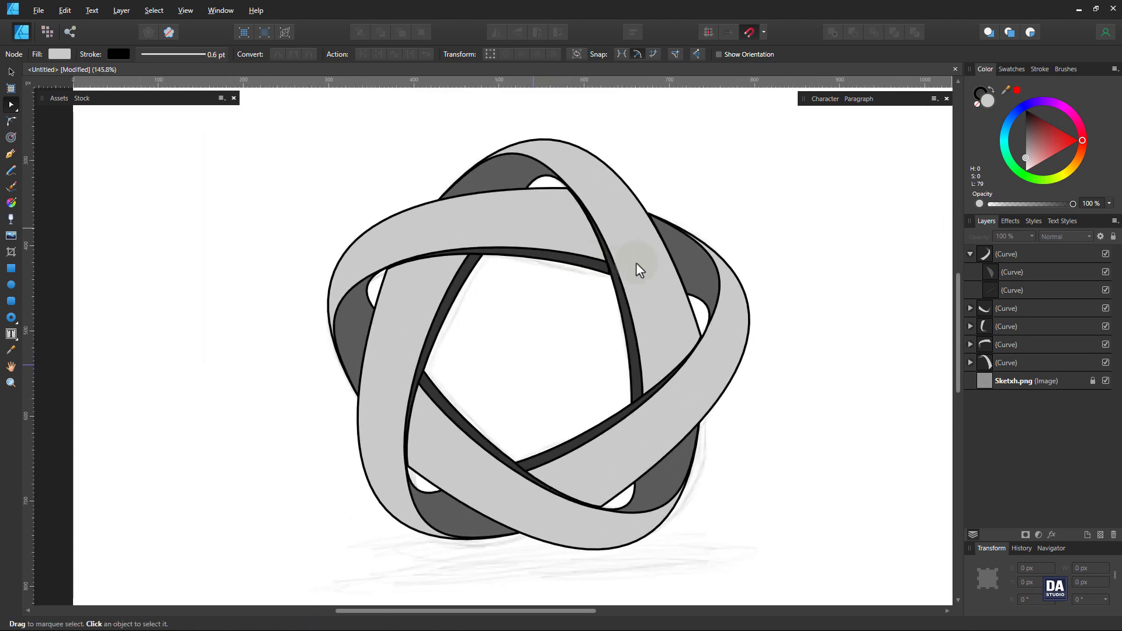
pyautogui.click(970, 254)
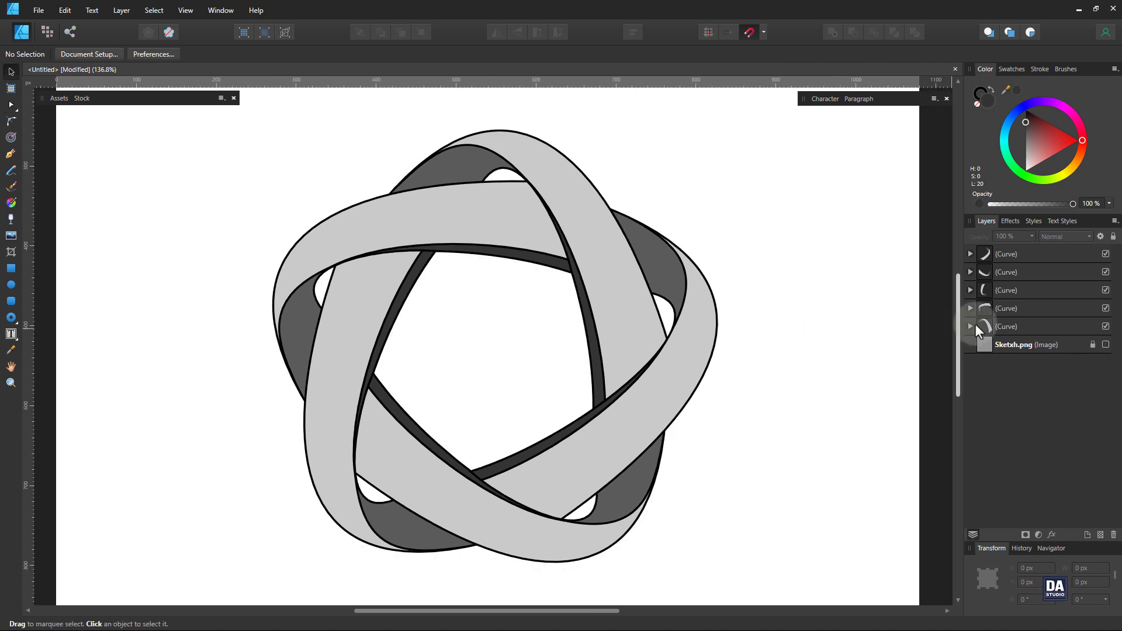
# Select all five ribbon curves and remove their stroke.
pyautogui.click(977, 325)
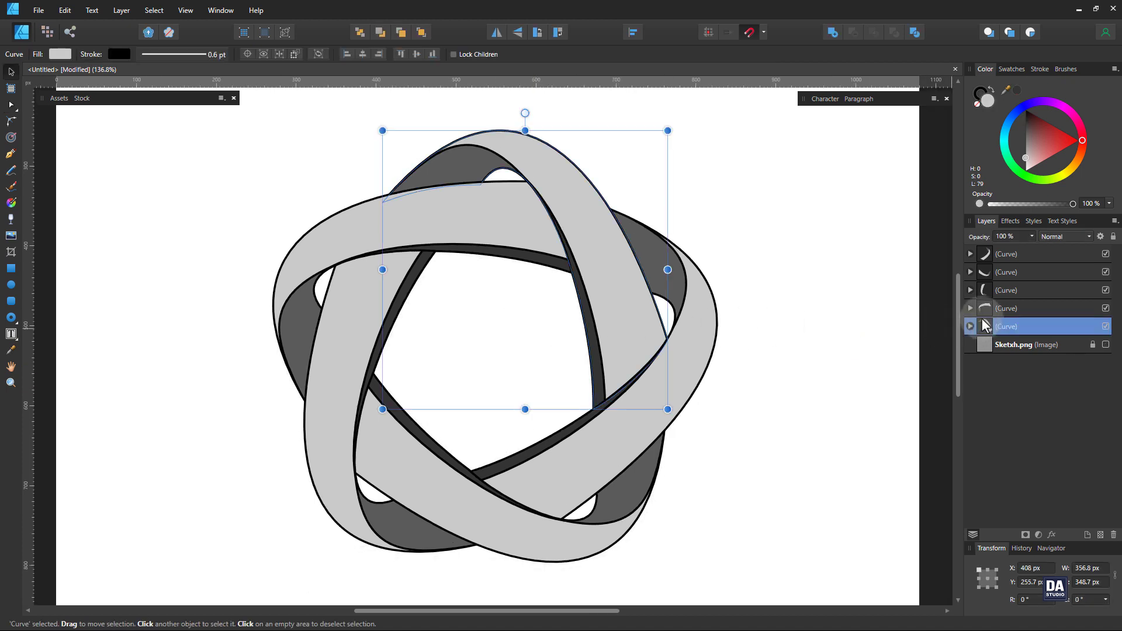
pyautogui.keyDown('shift'); pyautogui.click(1014, 252); pyautogui.keyUp('shift')
pyautogui.click(977, 104)
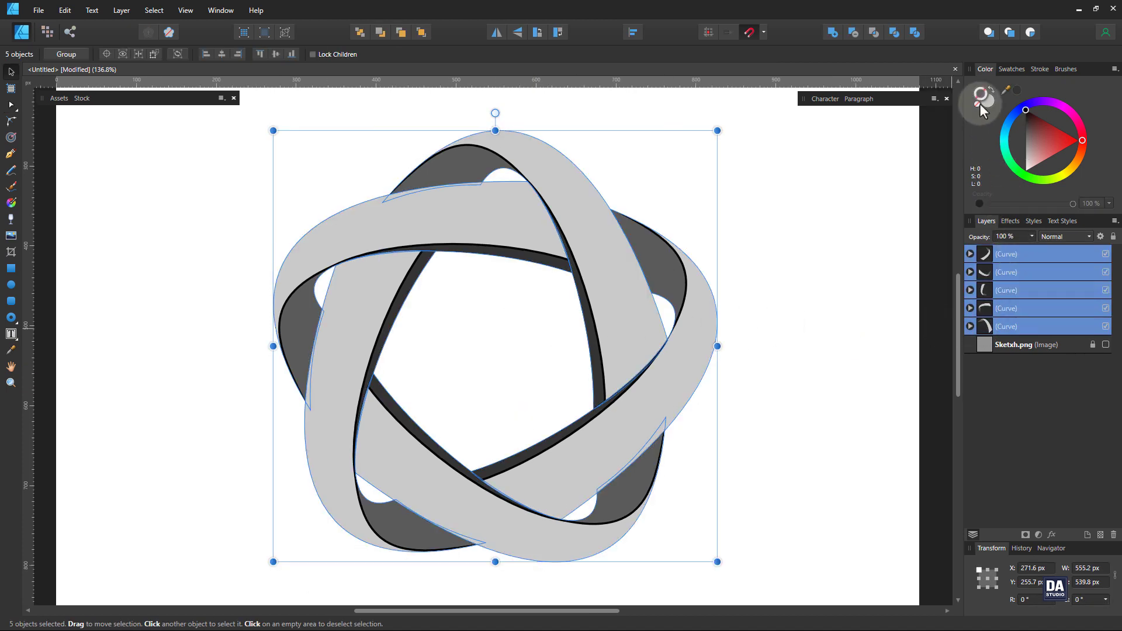
# Select the dark grey inner-fold curves of all five ribbons and remove their stroke.
pyautogui.click(497, 156)
pyautogui.click(457, 155)
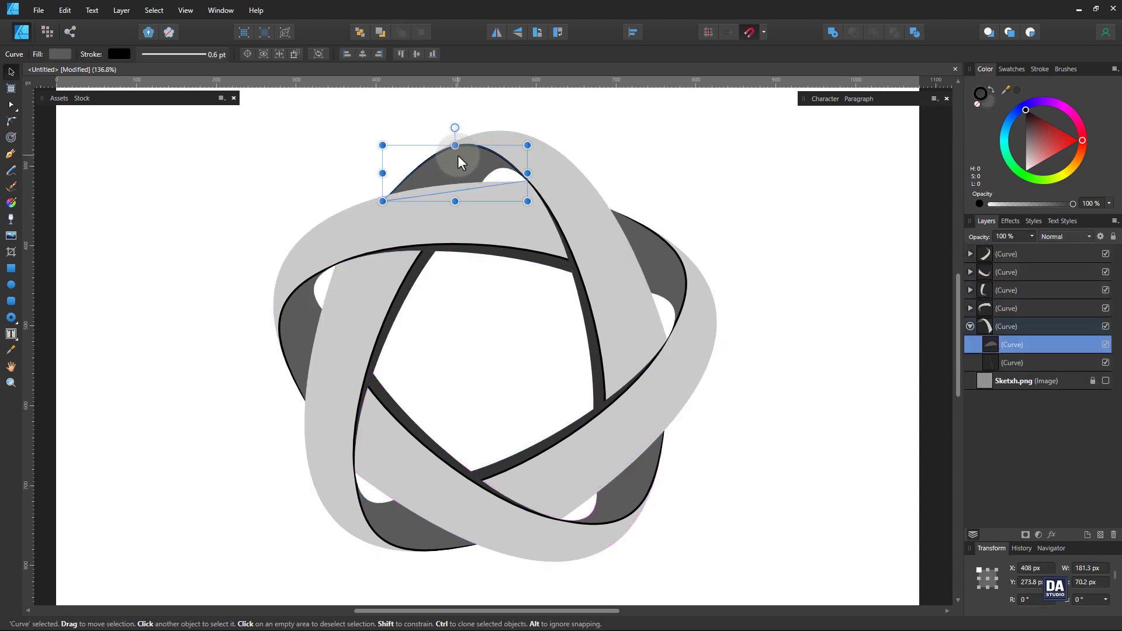
pyautogui.keyDown('shift'); pyautogui.click(650, 257); pyautogui.keyUp('shift')
pyautogui.keyDown('shift'); pyautogui.click(300, 333); pyautogui.keyUp('shift')
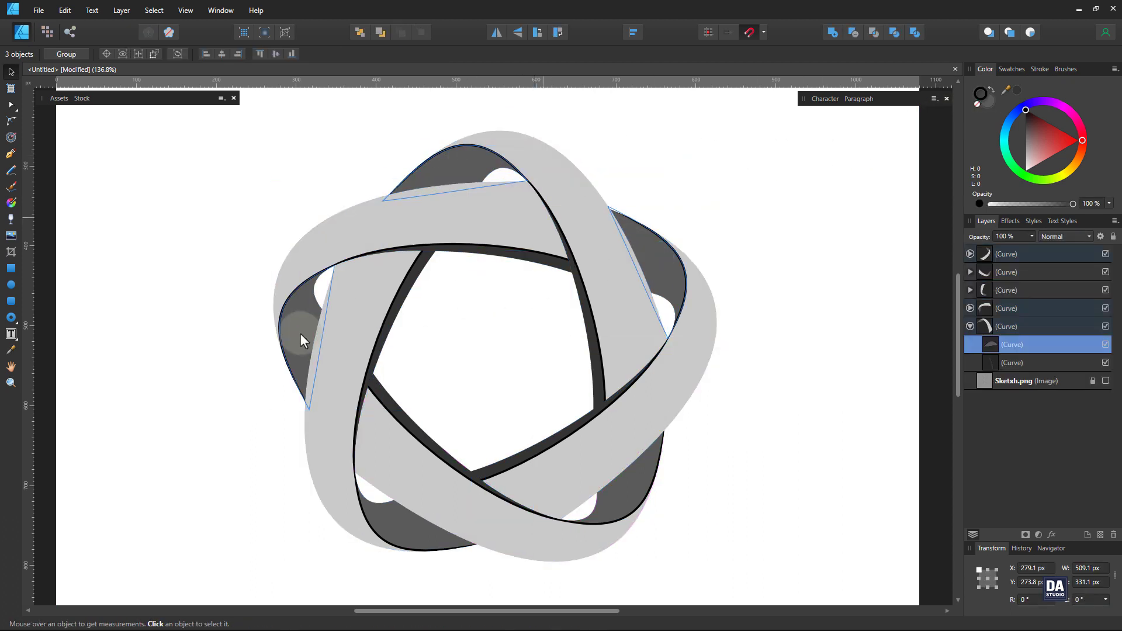
pyautogui.keyDown('shift'); pyautogui.click(394, 515); pyautogui.keyUp('shift')
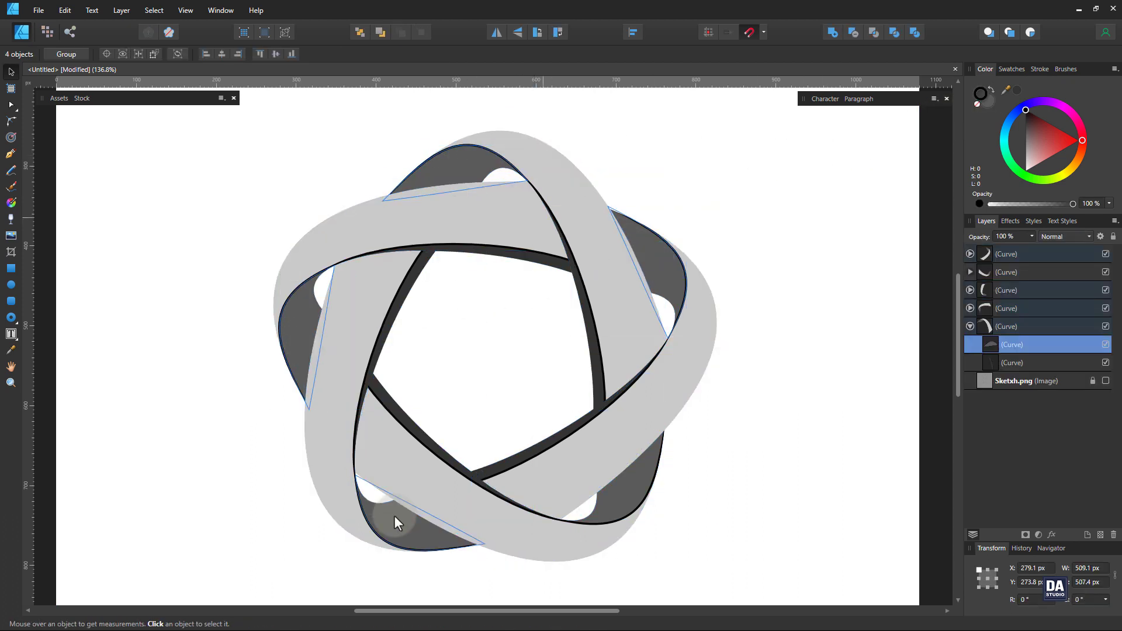
pyautogui.keyDown('shift'); pyautogui.click(635, 483); pyautogui.keyUp('shift')
pyautogui.click(974, 104)
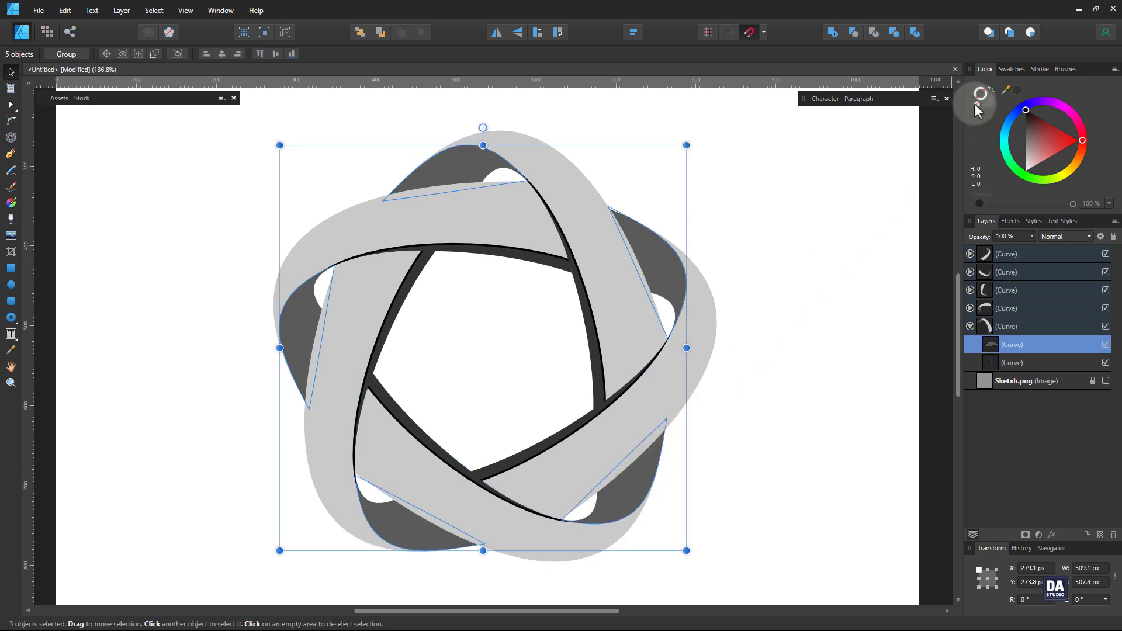
pyautogui.click(836, 248)
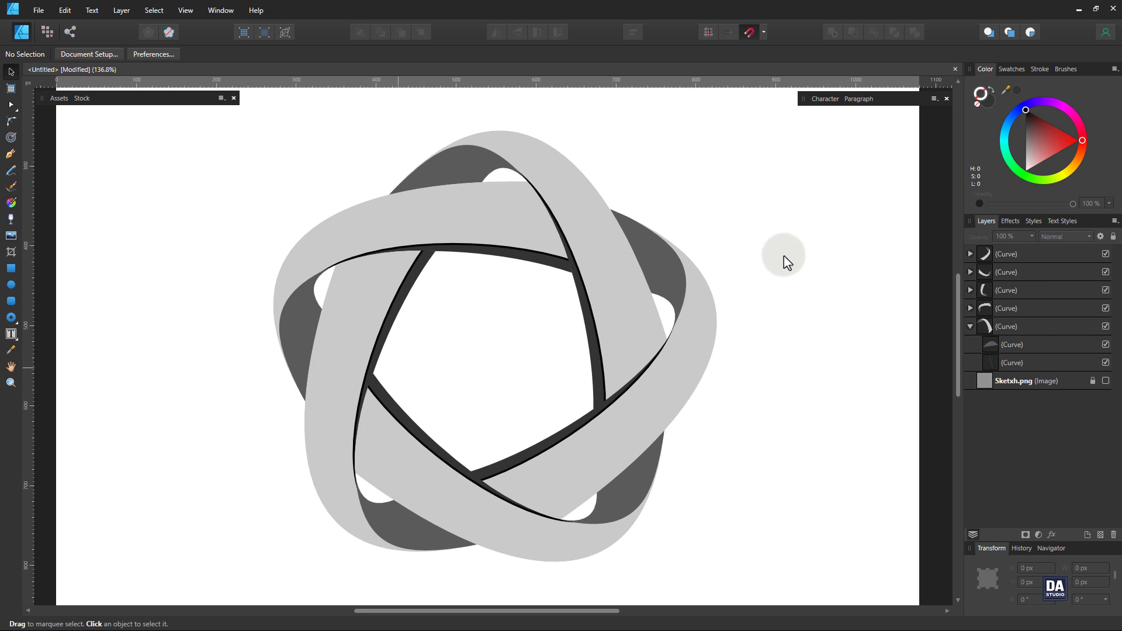
# Fill the top-right ribbon with a yellow-to-orange Fancy Gradient and run it linearly from the ribbon's top to beyond its lower end.
pyautogui.moveTo(494, 336); pyautogui.dragTo(454, 339)
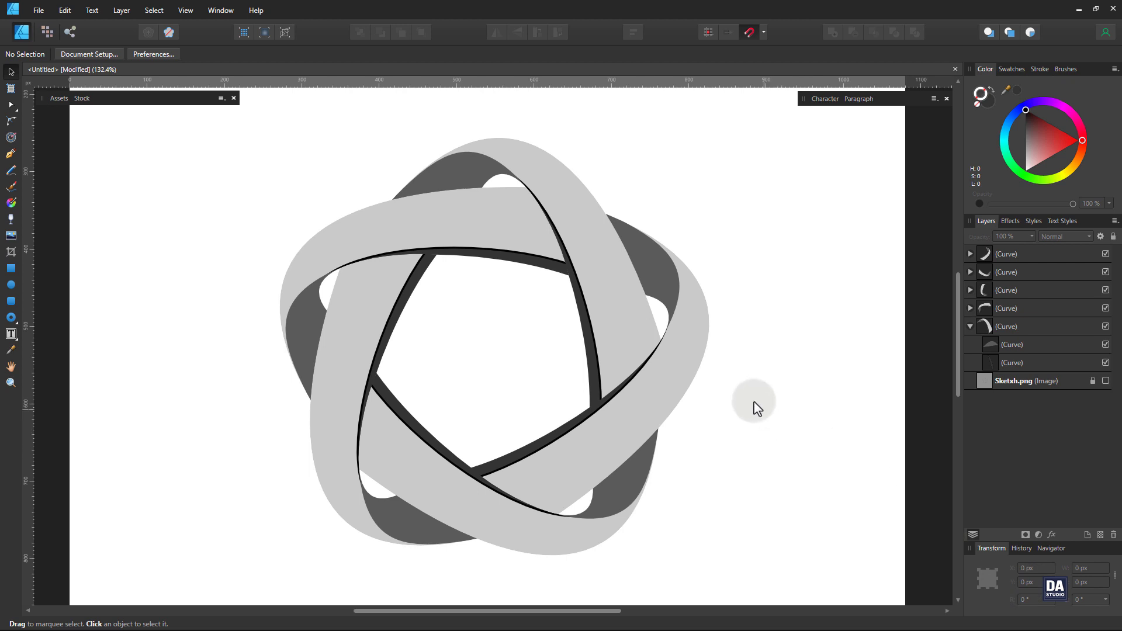
pyautogui.click(987, 328)
pyautogui.click(1010, 69)
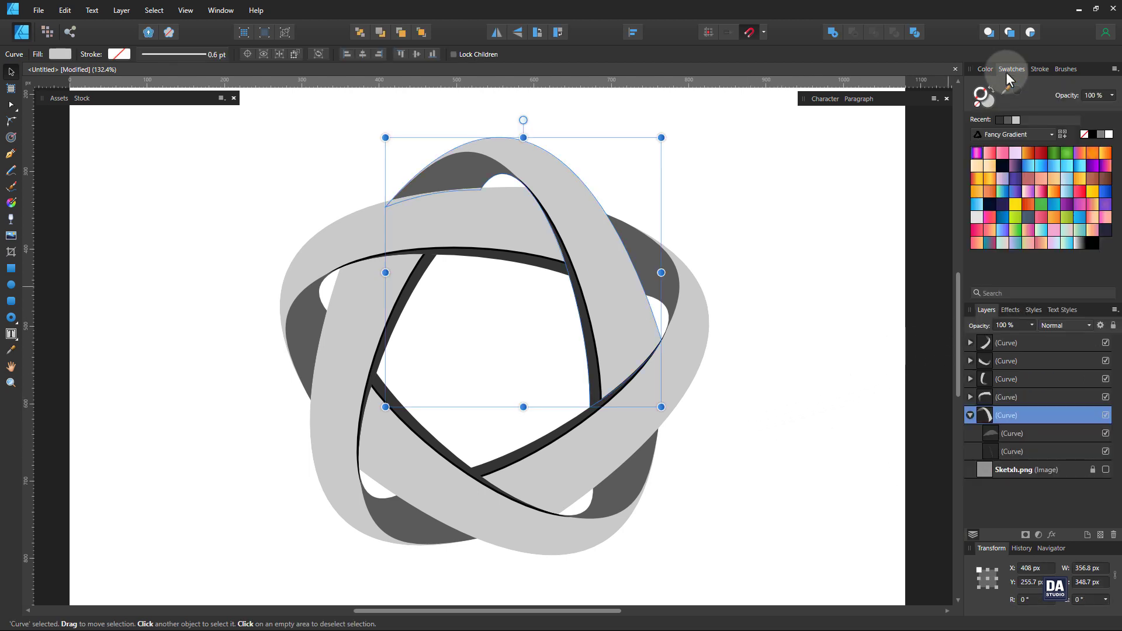
pyautogui.click(1058, 195)
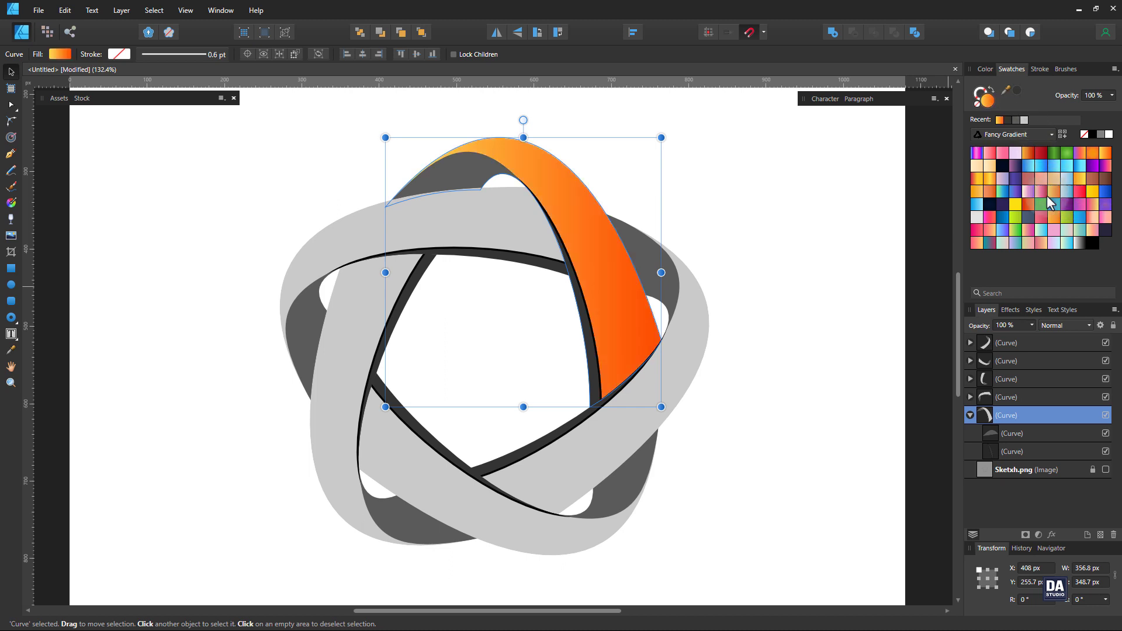
pyautogui.click(11, 202)
pyautogui.moveTo(487, 128); pyautogui.dragTo(638, 423)
# Insert a middle stop at 48% in the top-right ribbon's gradient and colour it golden orange.
pyautogui.click(176, 54)
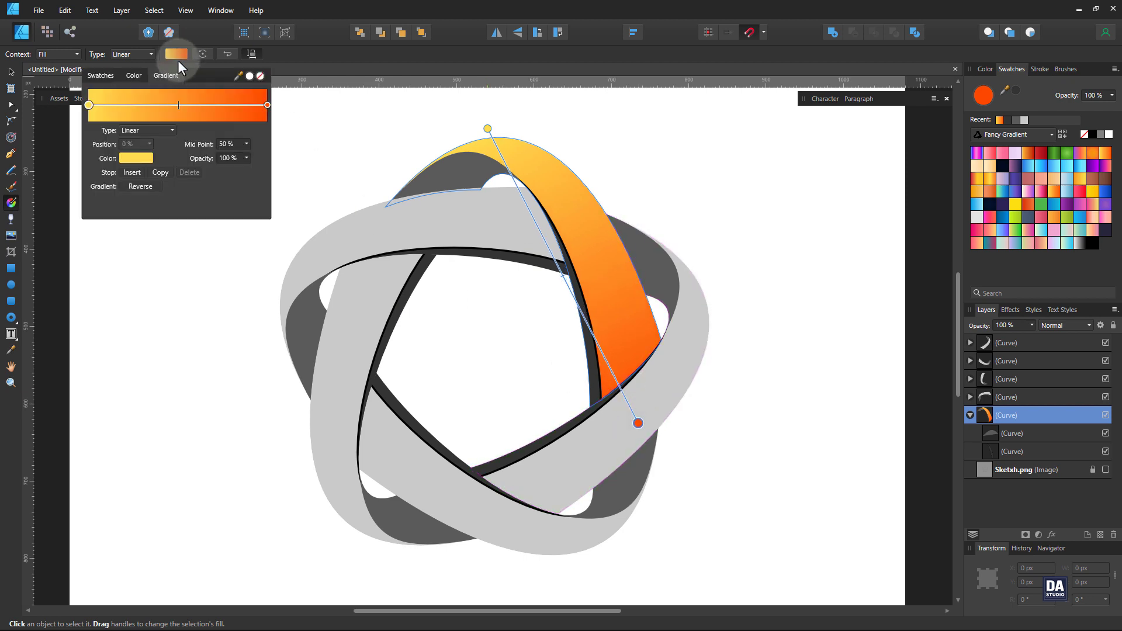
pyautogui.click(174, 105)
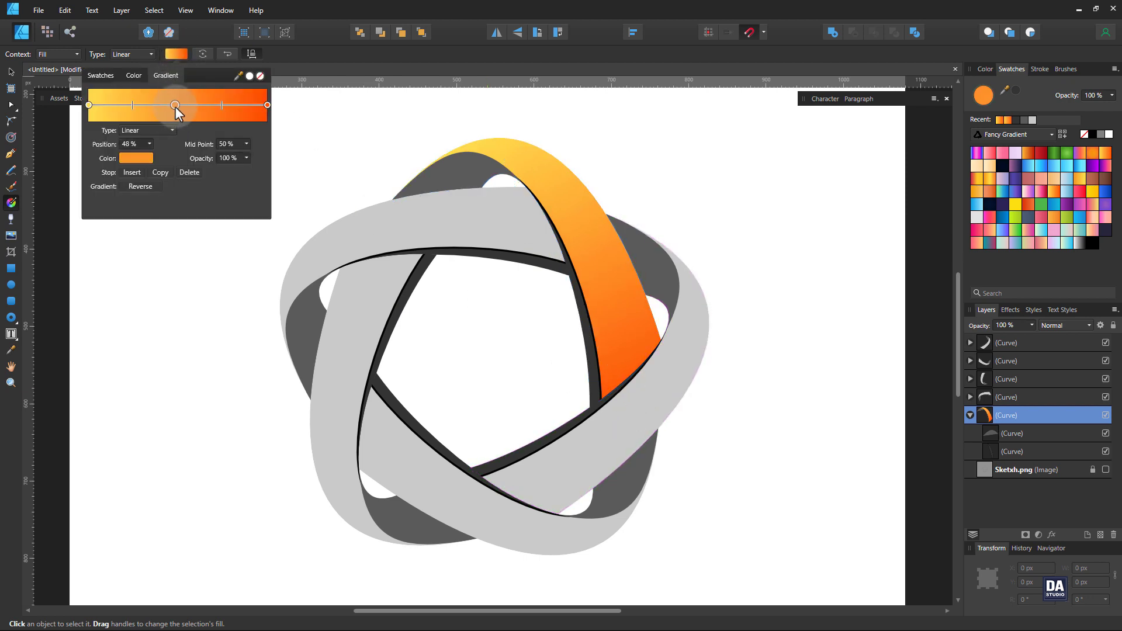
pyautogui.click(136, 158)
pyautogui.moveTo(158, 252); pyautogui.dragTo(166, 259)
# Recolour the ribbon gradient's start stop to dark orange and its end stop to red.
pyautogui.click(90, 107)
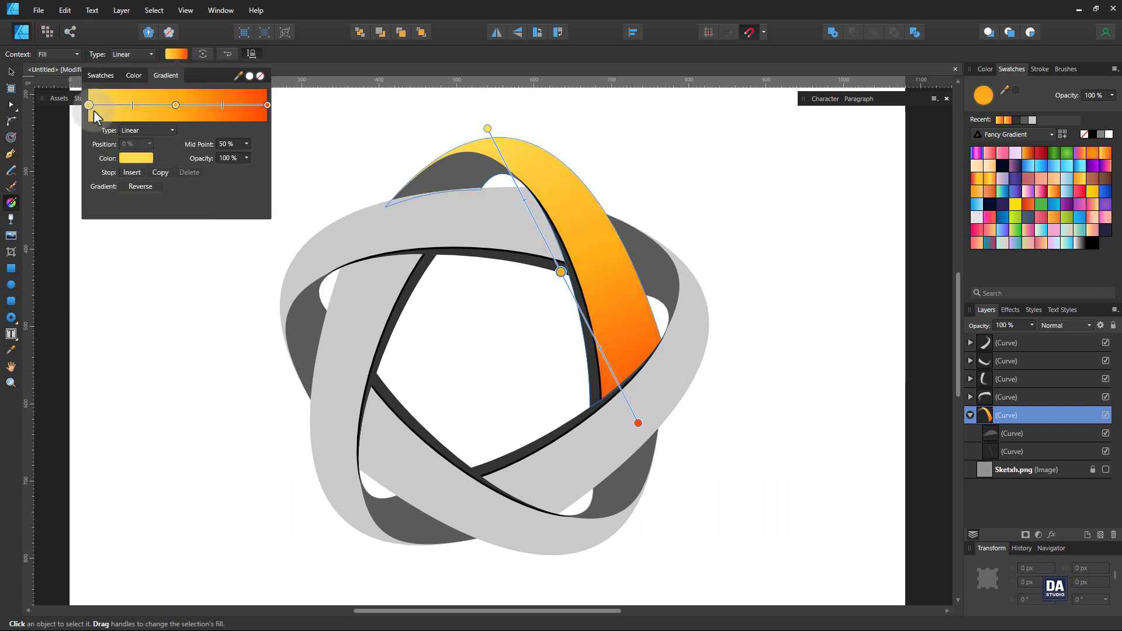
pyautogui.click(137, 160)
pyautogui.moveTo(164, 262)
pyautogui.mouseDown()
pyautogui.moveTo(190, 251)
pyautogui.moveTo(156, 248)
pyautogui.moveTo(166, 241)
pyautogui.mouseUp()
pyautogui.click(266, 105)
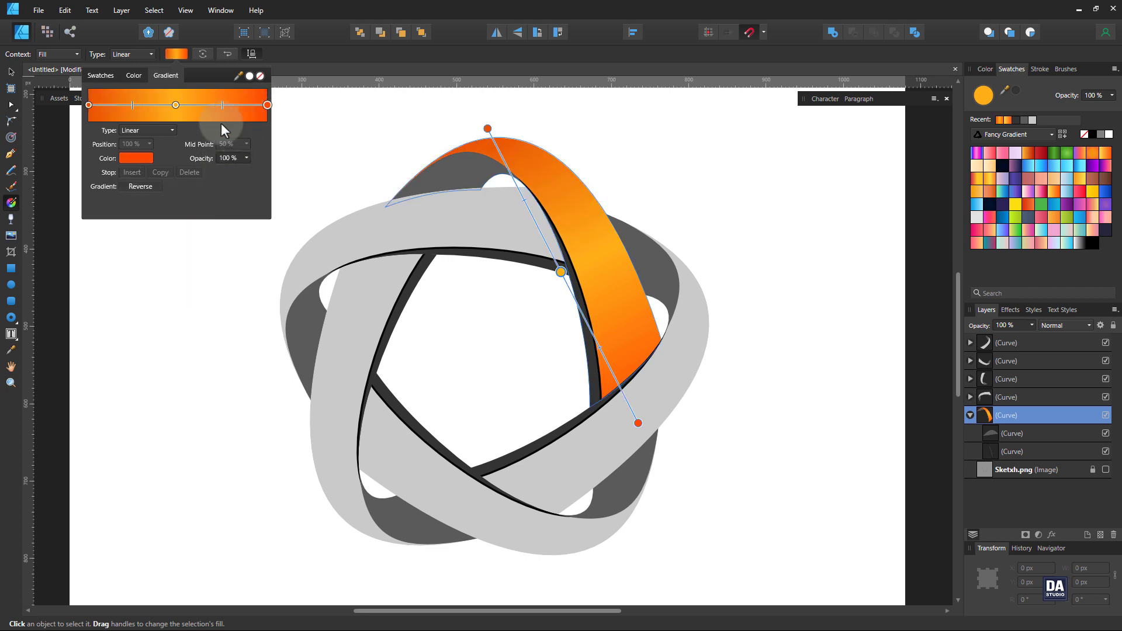
pyautogui.click(146, 156)
pyautogui.moveTo(174, 243)
pyautogui.mouseDown()
pyautogui.moveTo(196, 229)
pyautogui.moveTo(166, 237)
pyautogui.moveTo(156, 258)
pyautogui.mouseUp()
# Deepen the gradient's middle stop to a darker golden yellow and shift the first midpoint slightly toward the start stop.
pyautogui.click(175, 105)
pyautogui.click(146, 157)
pyautogui.moveTo(156, 258); pyautogui.dragTo(157, 252)
pyautogui.click(131, 106)
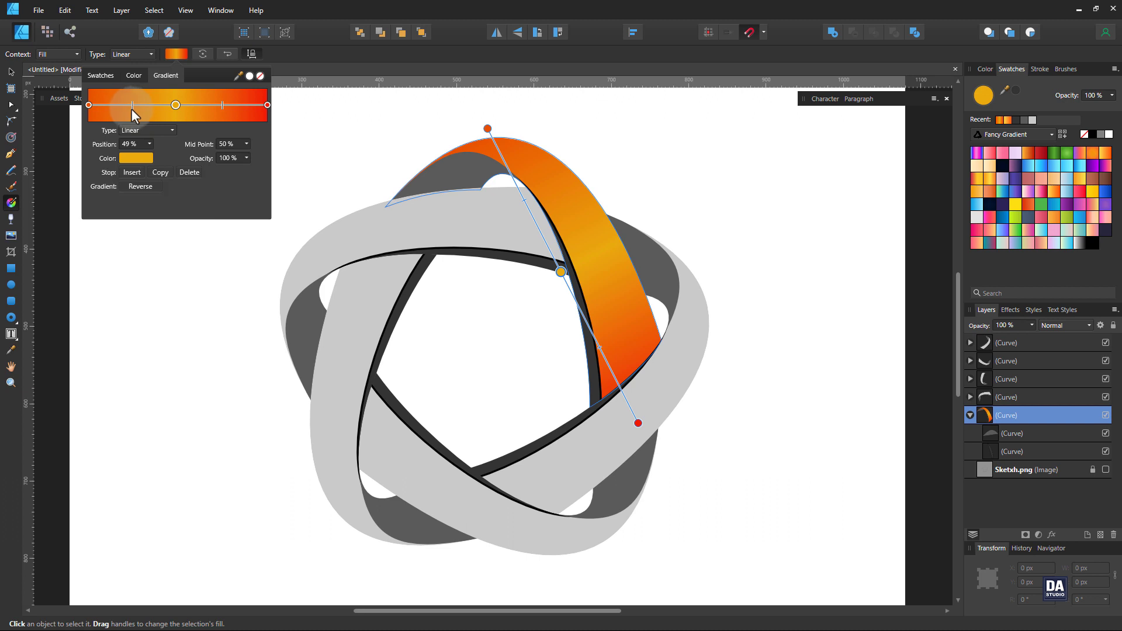
pyautogui.moveTo(131, 108)
pyautogui.mouseDown()
pyautogui.moveTo(113, 105)
pyautogui.moveTo(124, 105)
pyautogui.mouseUp()
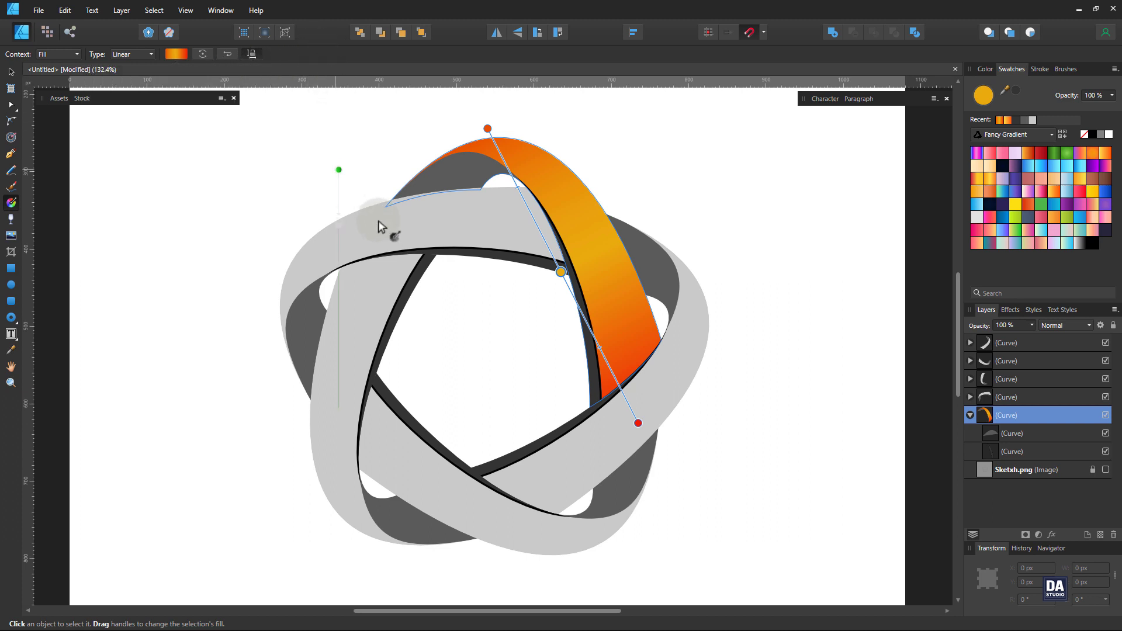
# Fill the upper-left ribbon with a green Fancy Gradient and the bottom ribbon with a blue one.
pyautogui.click(384, 240)
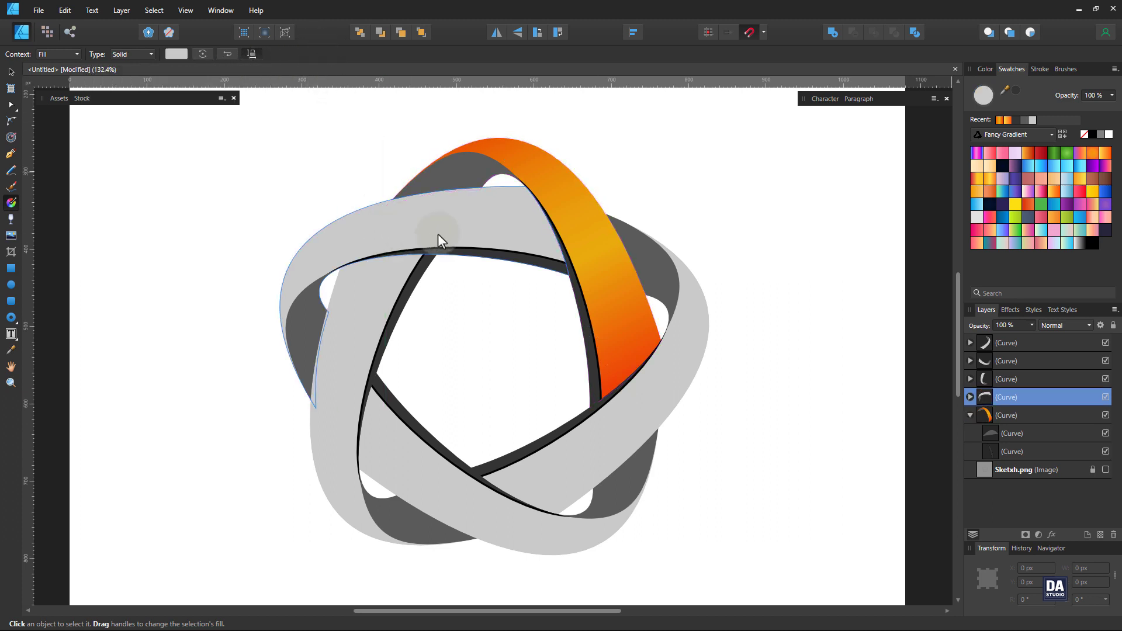
pyautogui.click(1067, 219)
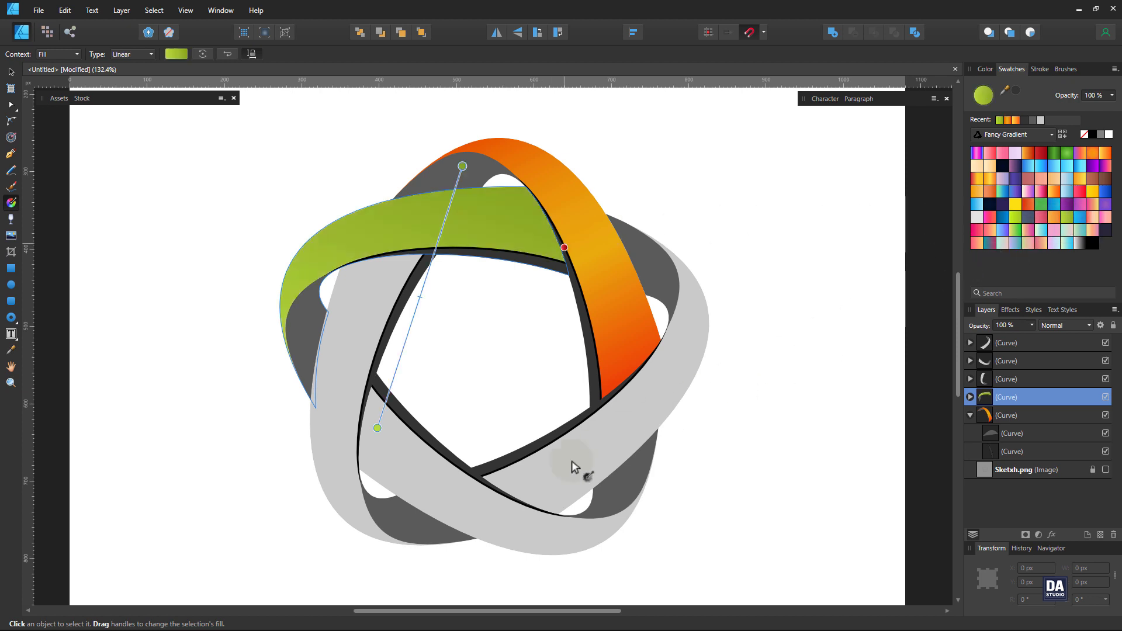
pyautogui.click(491, 507)
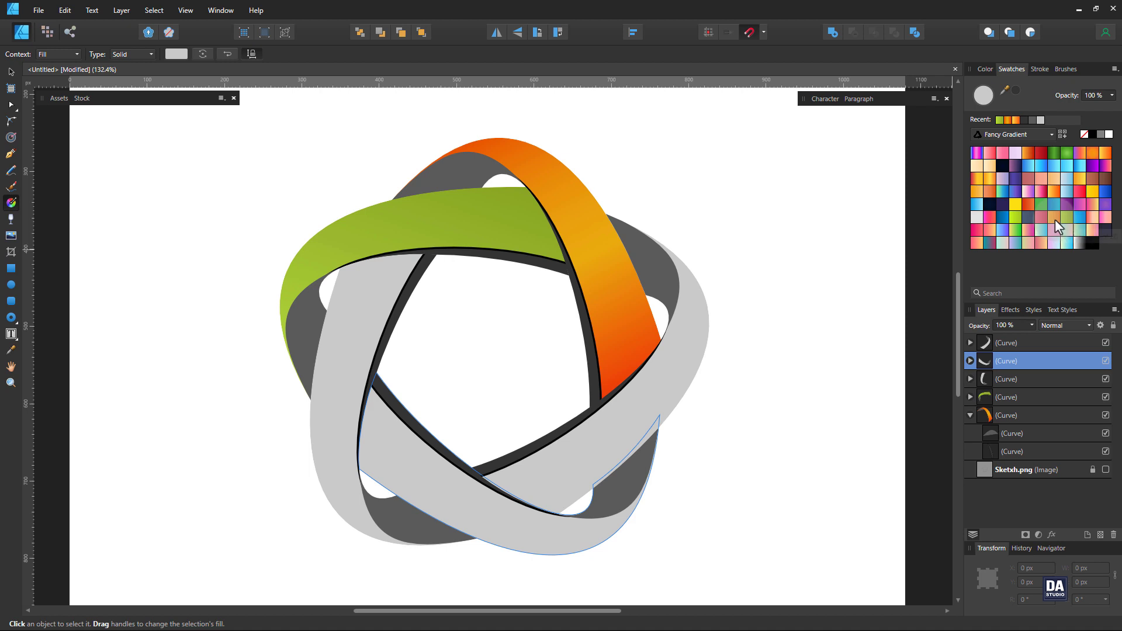
pyautogui.click(1079, 218)
# Redirect the blue gradient to darken toward the bottom ribbon's left end and the green gradient to darken toward the orange ribbon.
pyautogui.moveTo(353, 427); pyautogui.dragTo(556, 530)
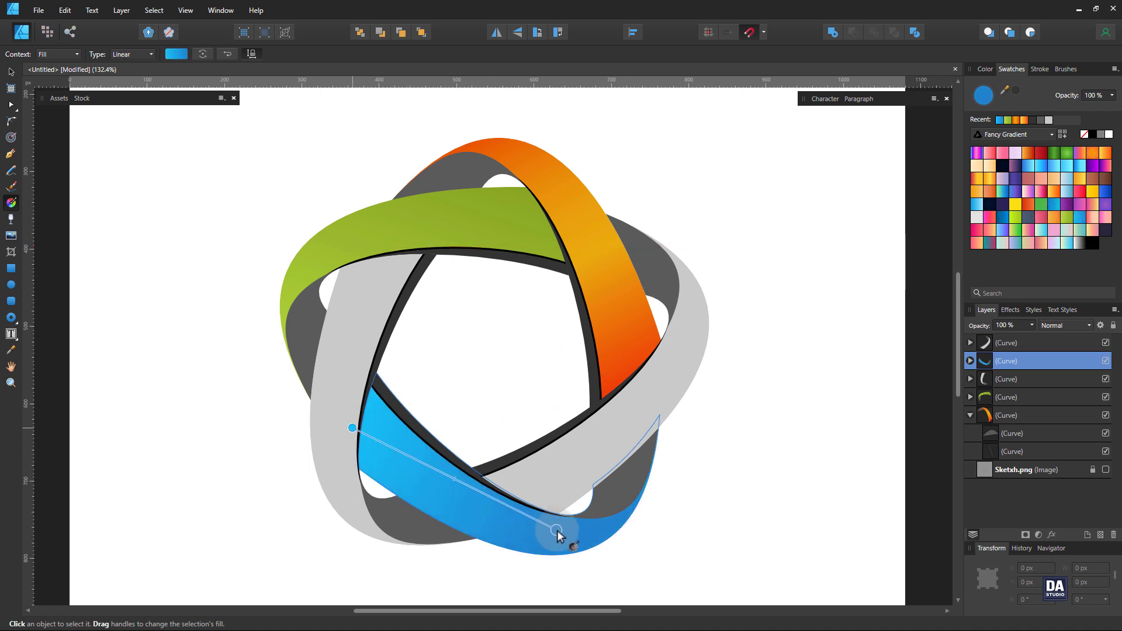
pyautogui.moveTo(601, 559); pyautogui.dragTo(296, 440)
pyautogui.click(481, 236)
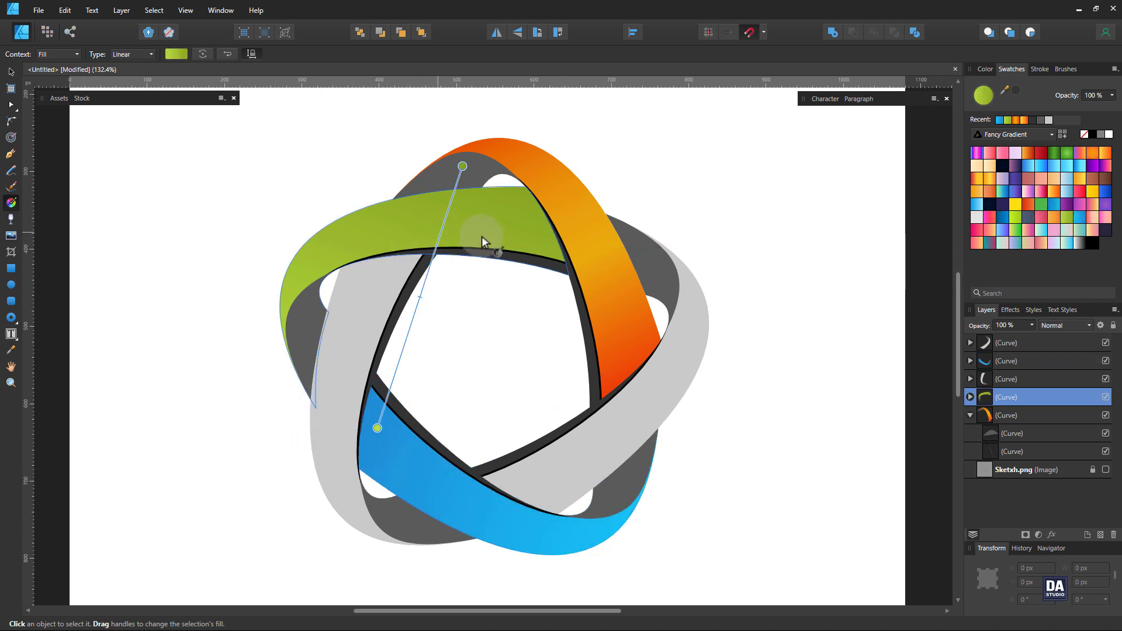
pyautogui.moveTo(309, 290); pyautogui.dragTo(583, 237)
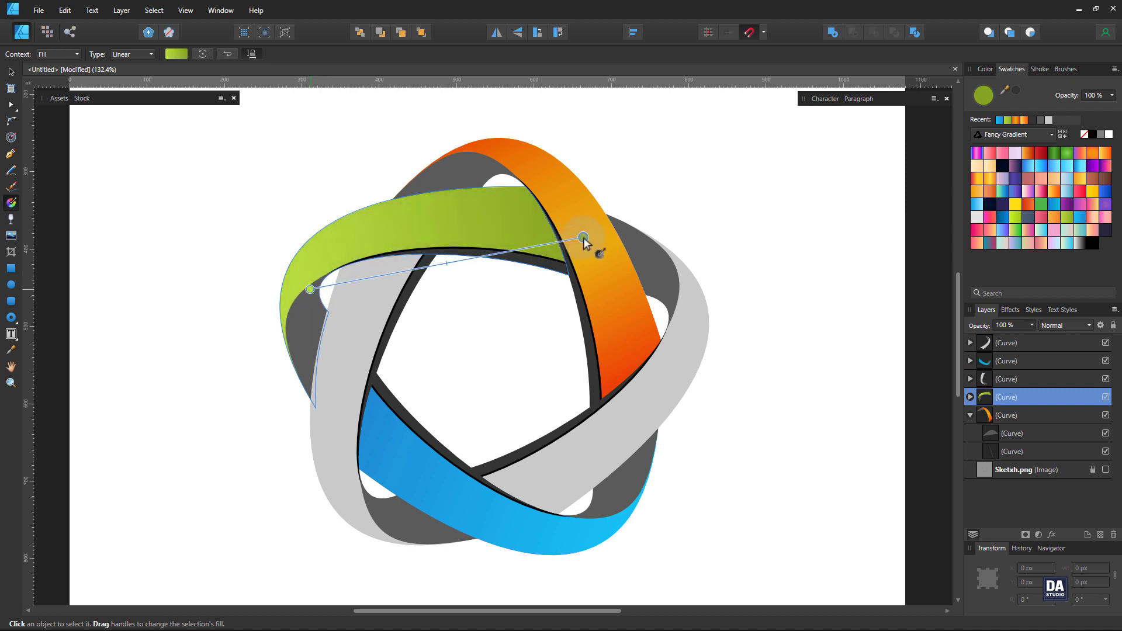
# Darken the green gradient's end stop to H 74, S 87, L 30.
pyautogui.click(174, 54)
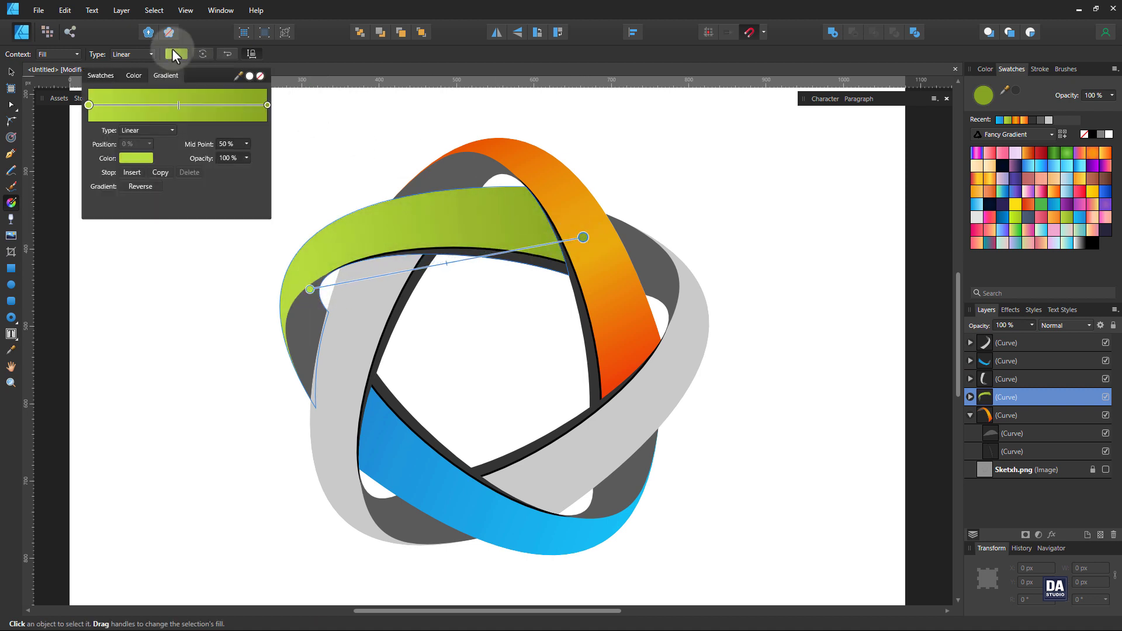
pyautogui.click(266, 105)
pyautogui.click(138, 159)
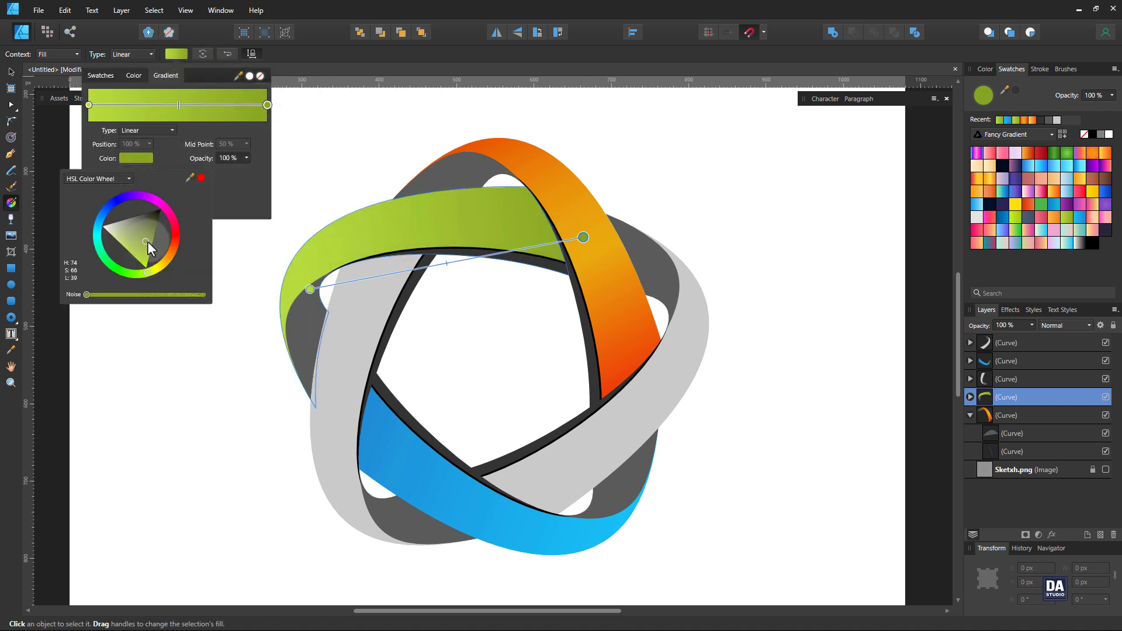
pyautogui.moveTo(148, 240); pyautogui.dragTo(166, 254)
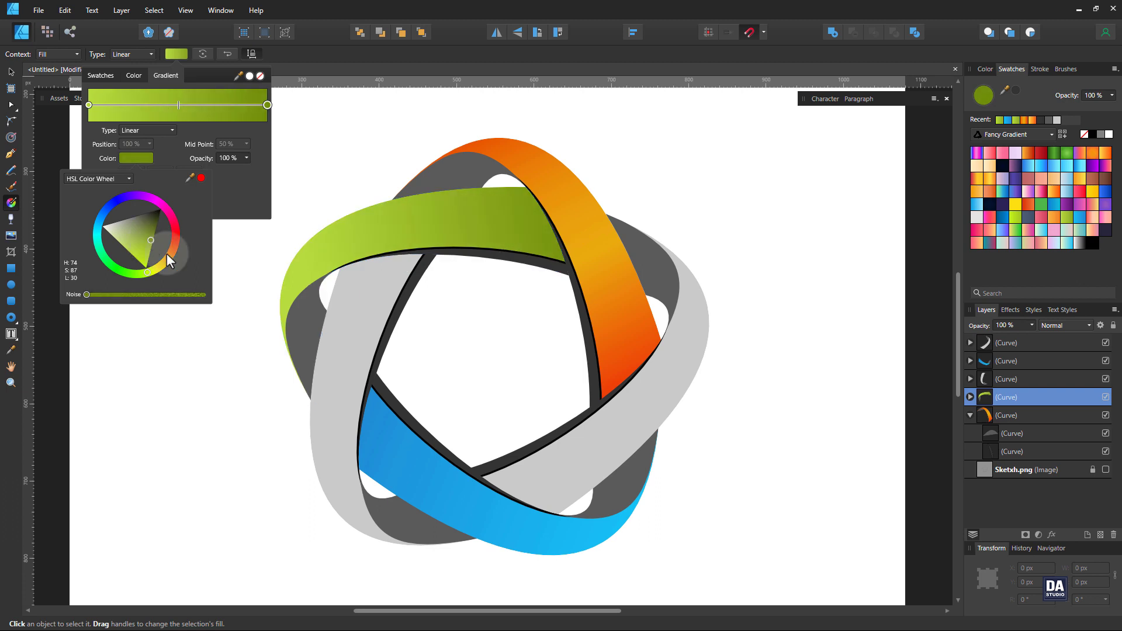
# Darken the bottom ribbon's blue gradient end stop to H 206, S 79, L 40 and deselect the ribbon.
pyautogui.click(436, 473)
pyautogui.click(175, 54)
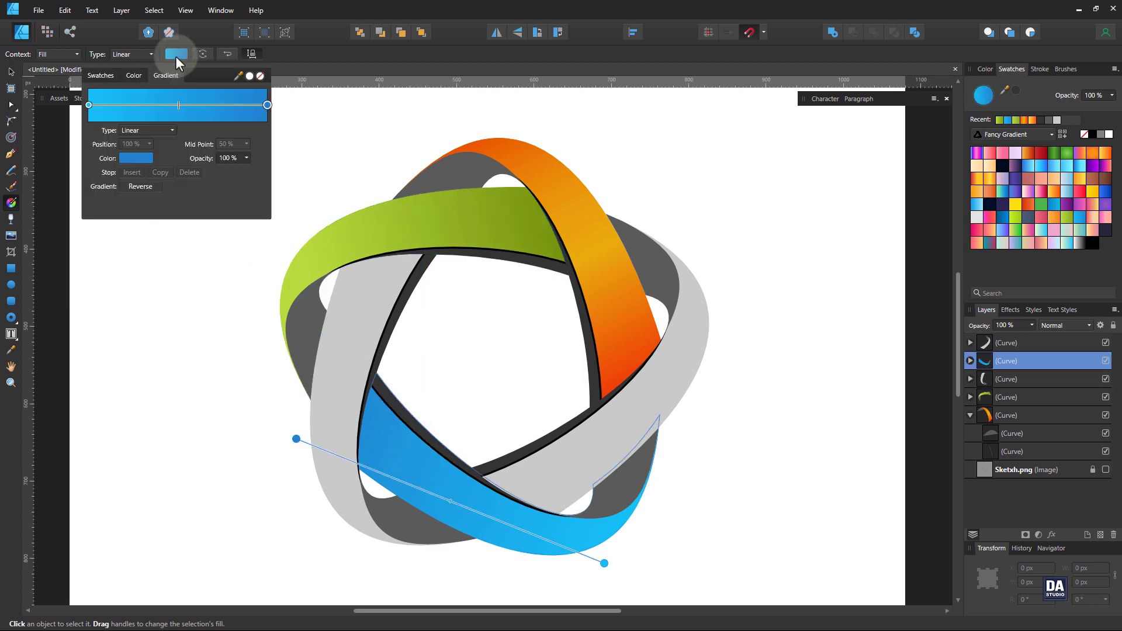
pyautogui.click(145, 159)
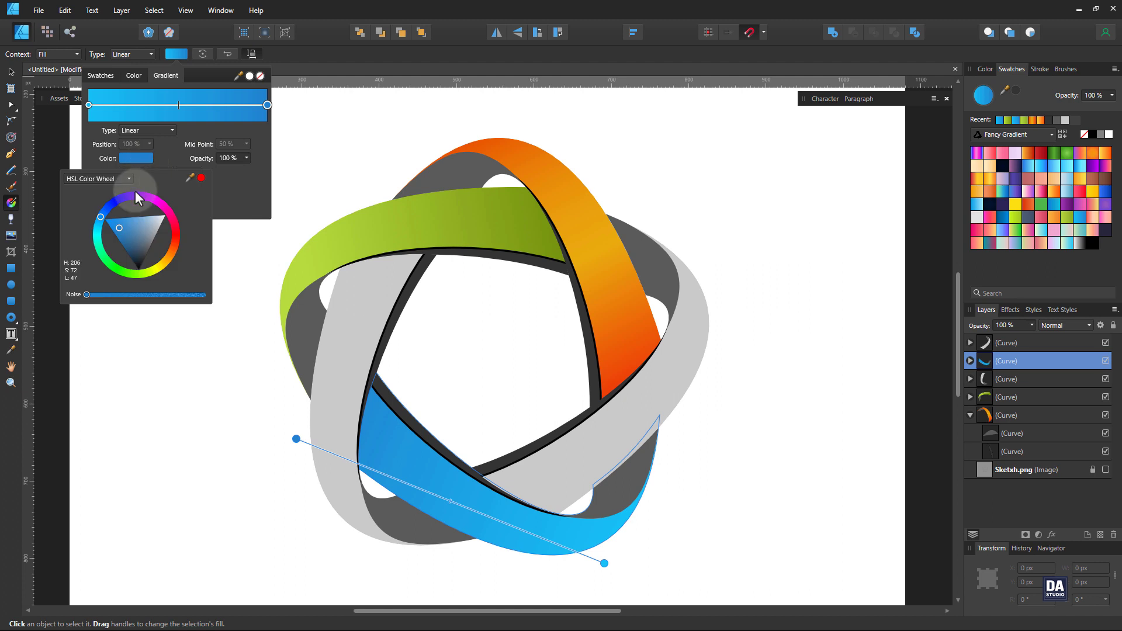
pyautogui.moveTo(119, 230); pyautogui.dragTo(119, 233)
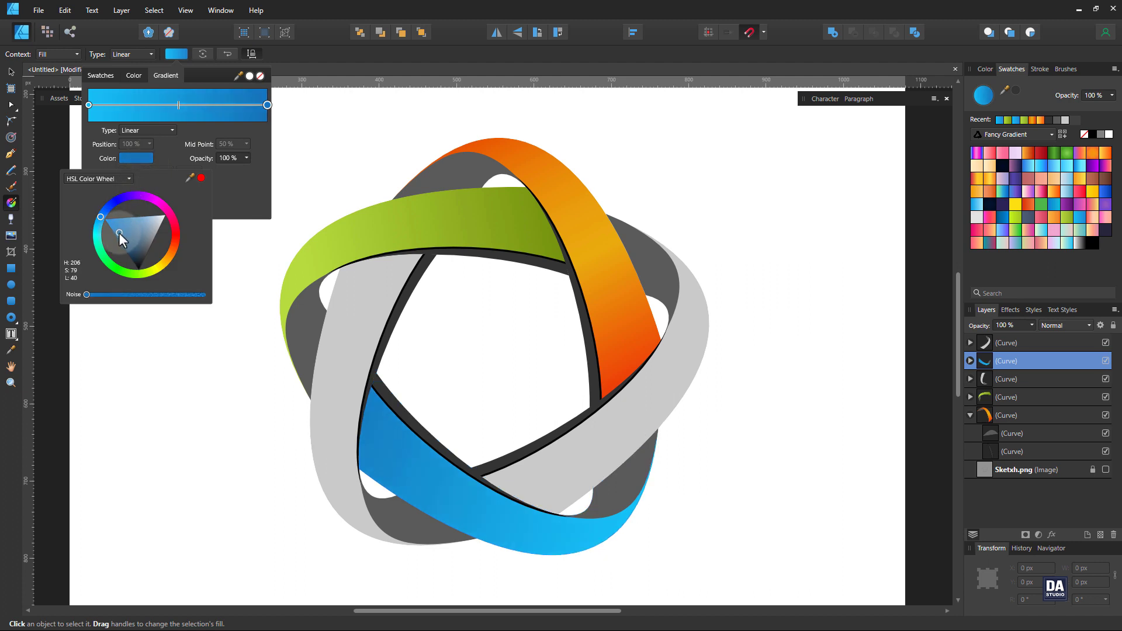
pyautogui.click(11, 71)
pyautogui.click(11, 71)
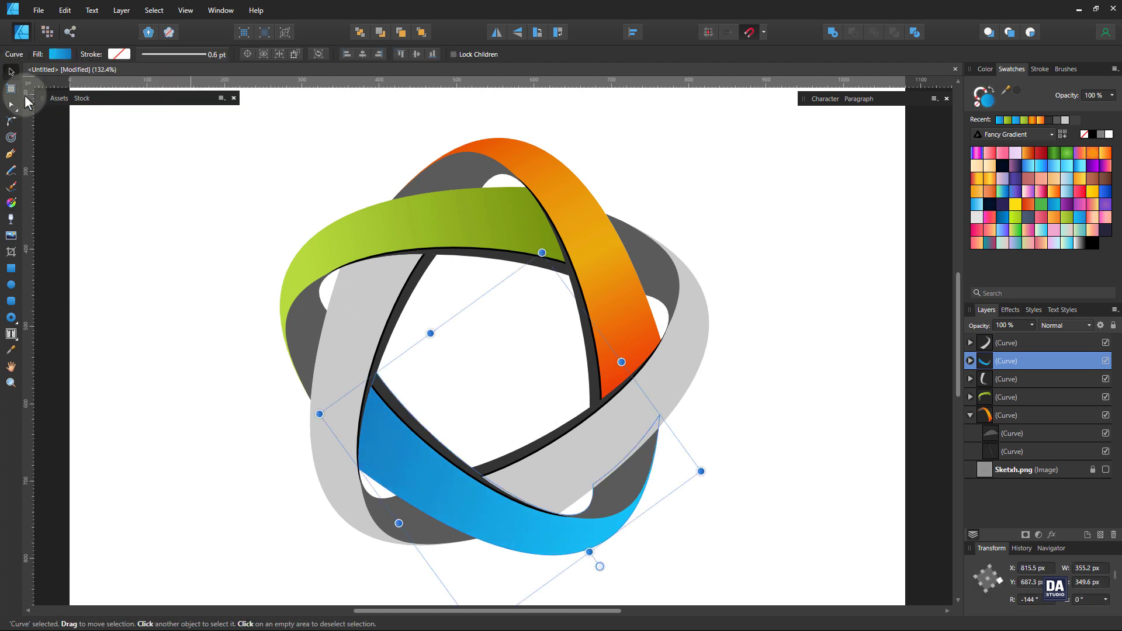
pyautogui.click(136, 238)
# Fill the left ribbon with the recently used three-stop orange gradient.
pyautogui.moveTo(469, 353); pyautogui.dragTo(500, 367)
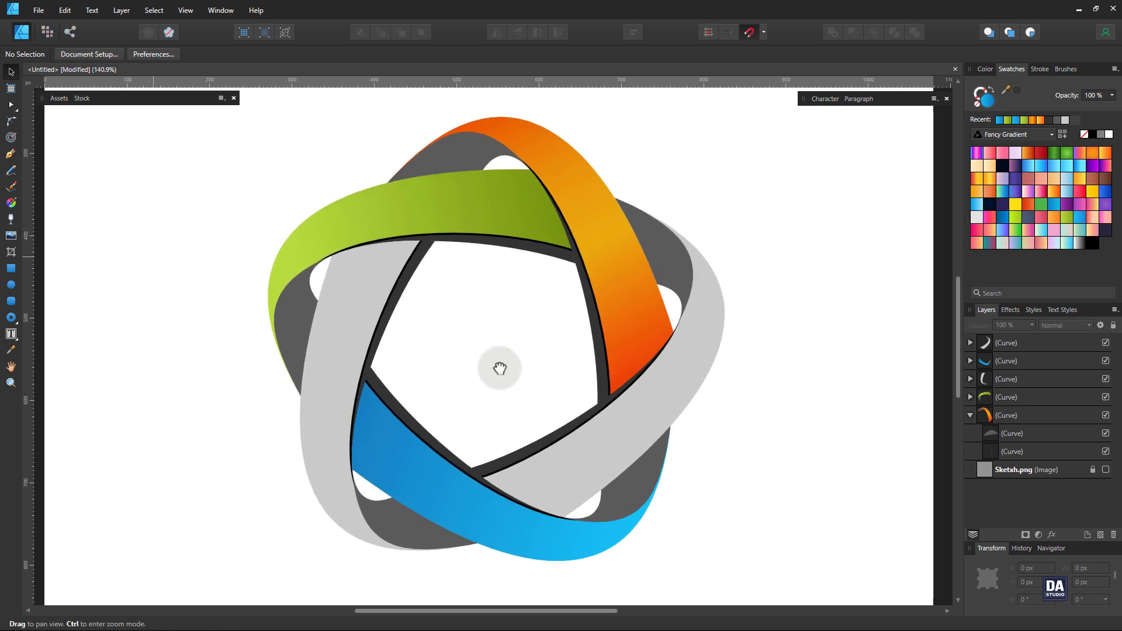
pyautogui.click(350, 329)
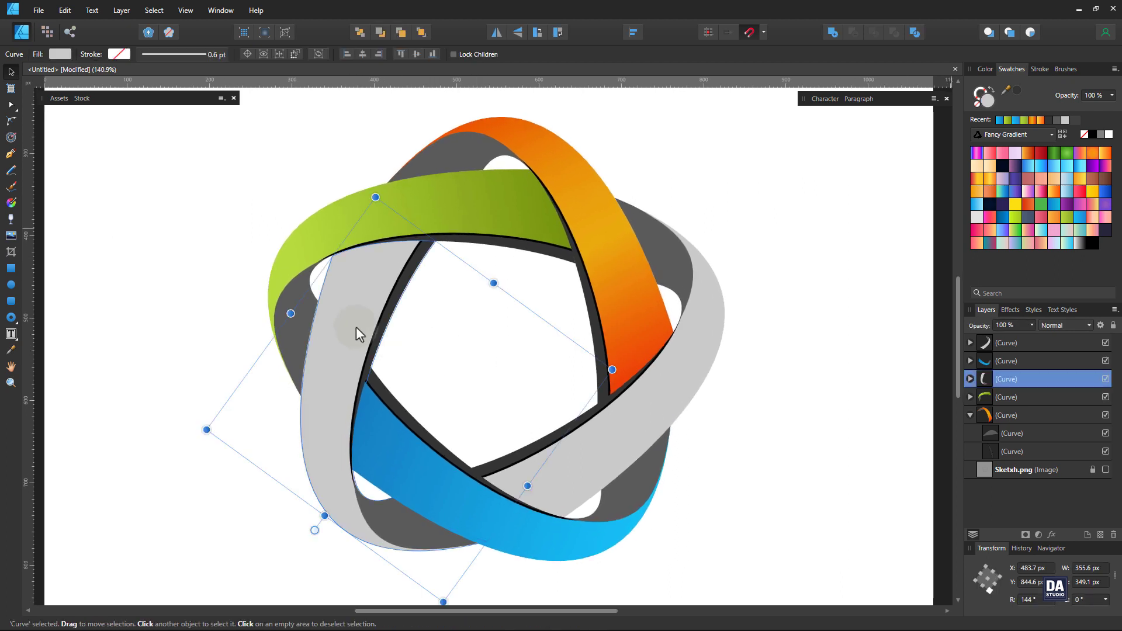
pyautogui.click(1031, 120)
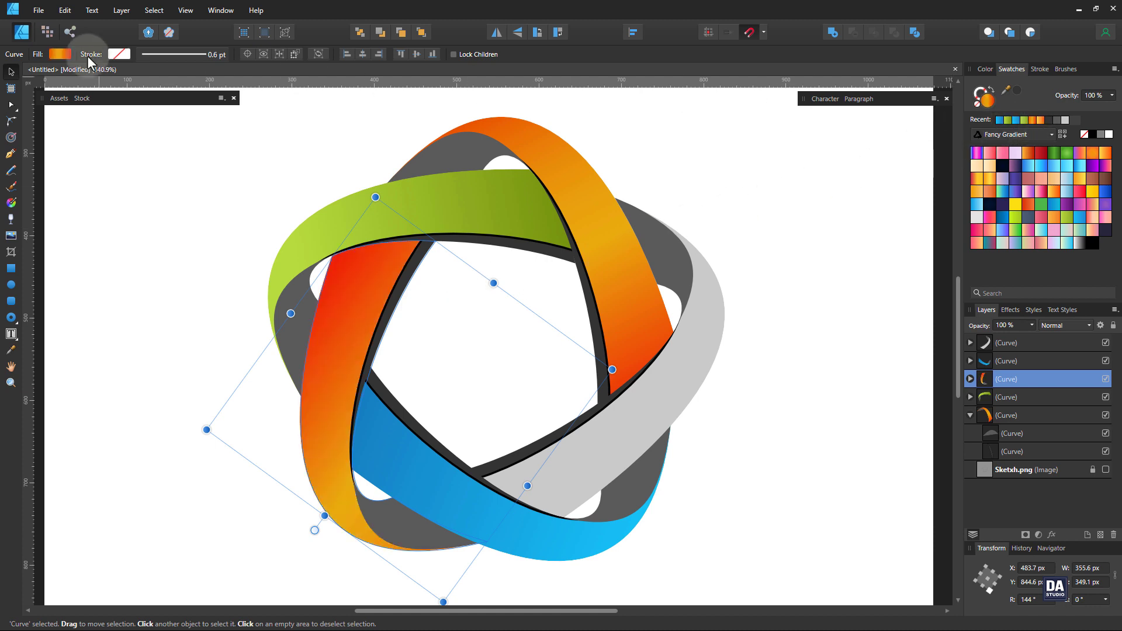
# Recolour the end stop of the left ribbon's gradient to dark navy, H 229, S 37, L 24.
pyautogui.click(60, 54)
pyautogui.click(192, 106)
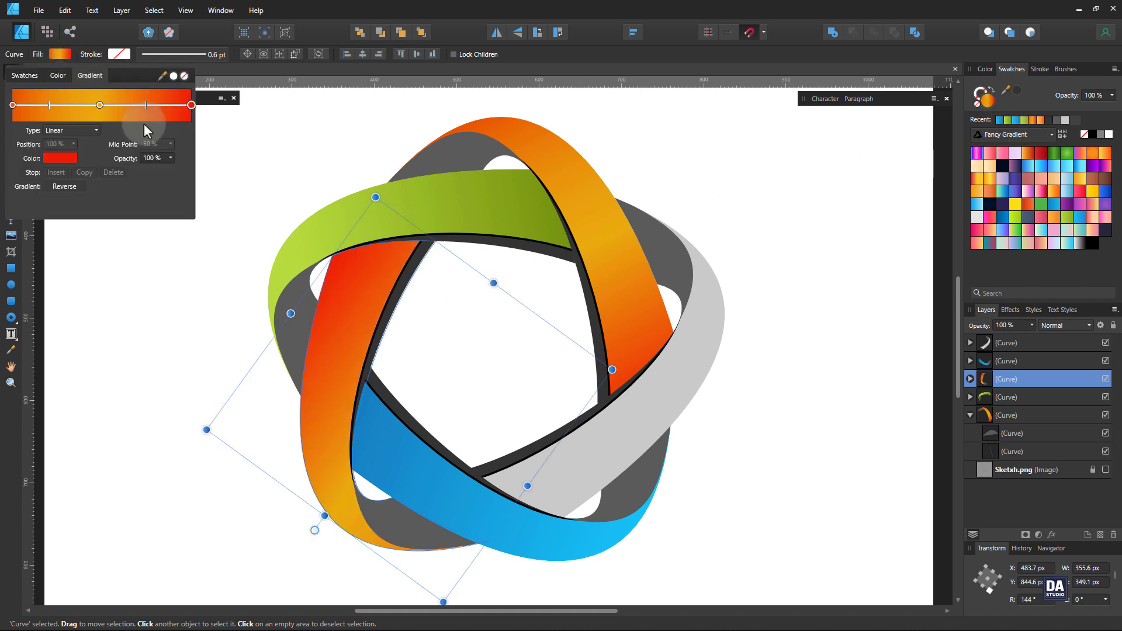
pyautogui.click(47, 158)
pyautogui.click(47, 205)
pyautogui.moveTo(60, 211); pyautogui.dragTo(74, 250)
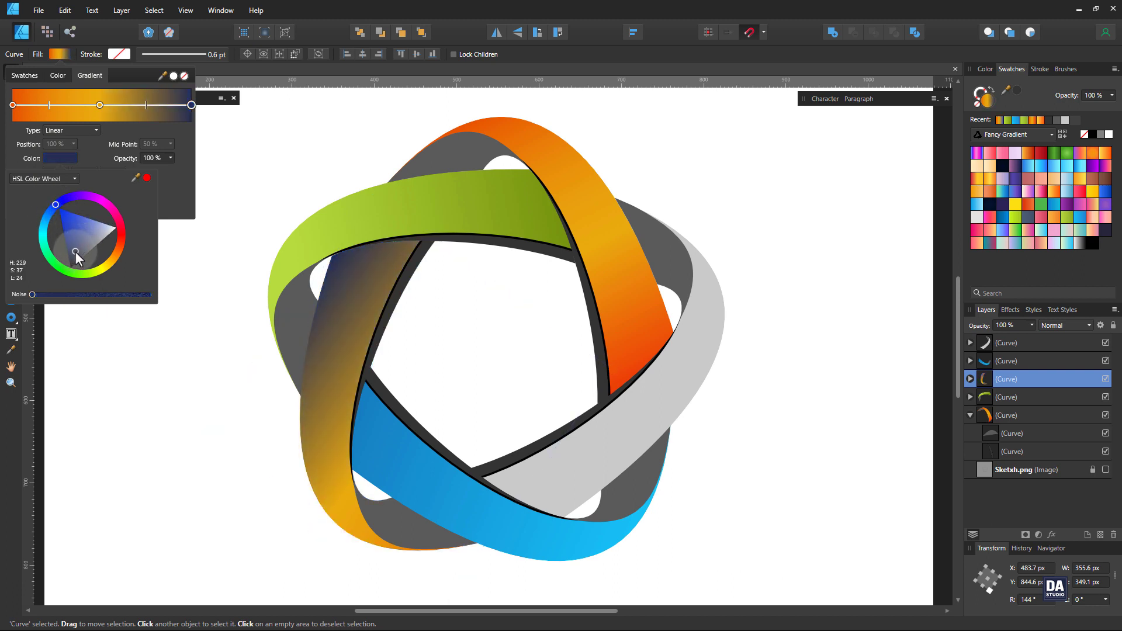
# Recolour the middle stop of the left ribbon's gradient to bright blue, H 207, S 89, L 48.
pyautogui.click(99, 106)
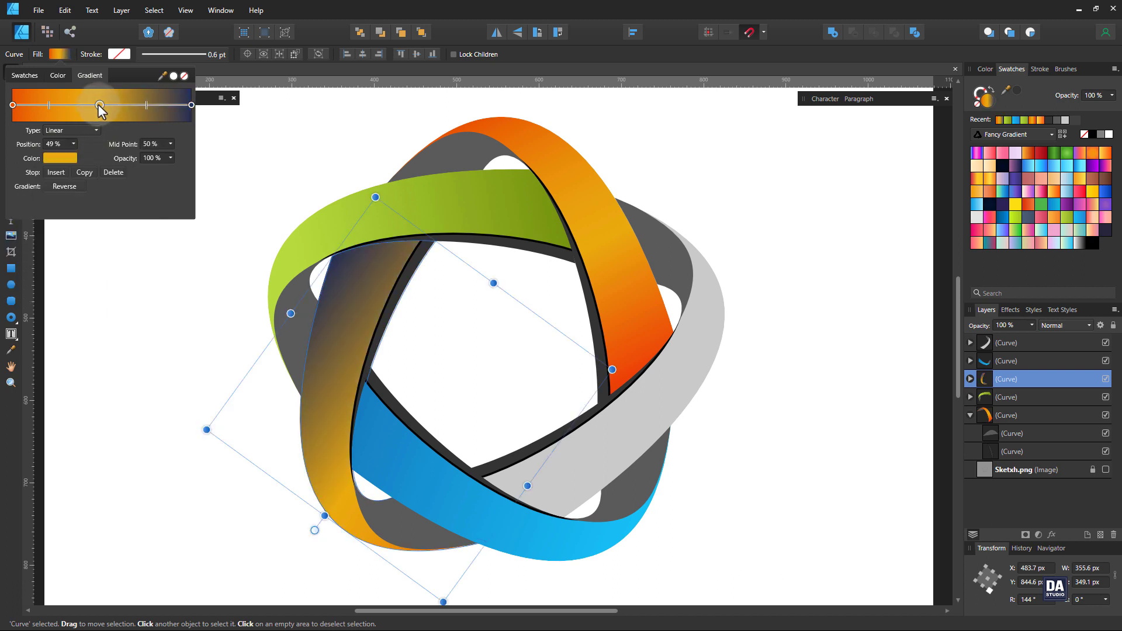
pyautogui.click(59, 159)
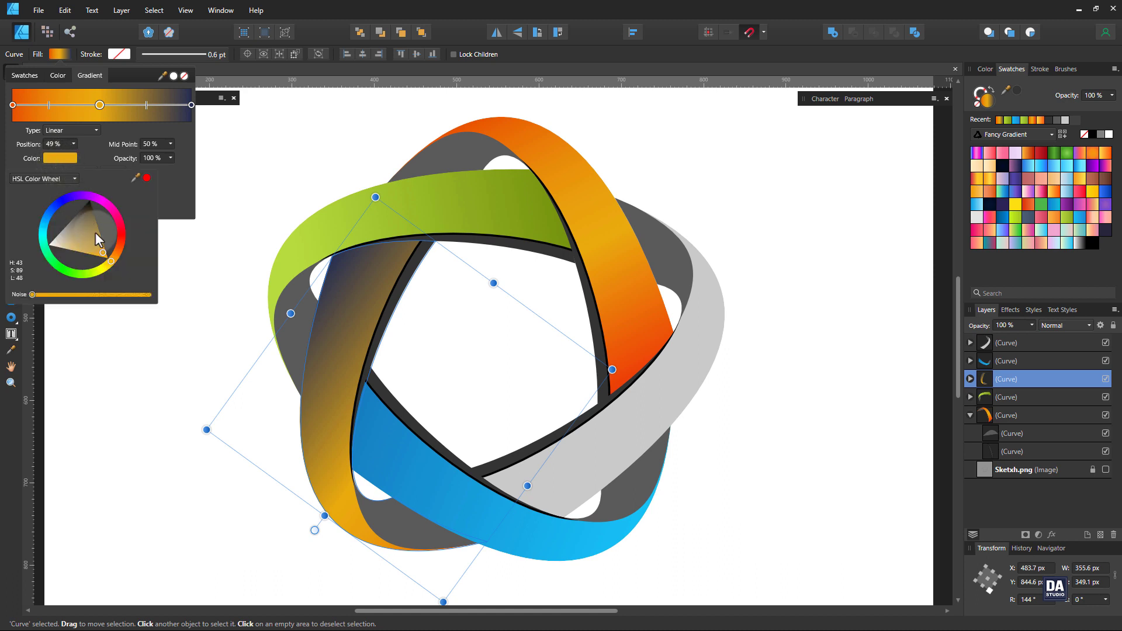
pyautogui.moveTo(111, 262); pyautogui.dragTo(53, 219)
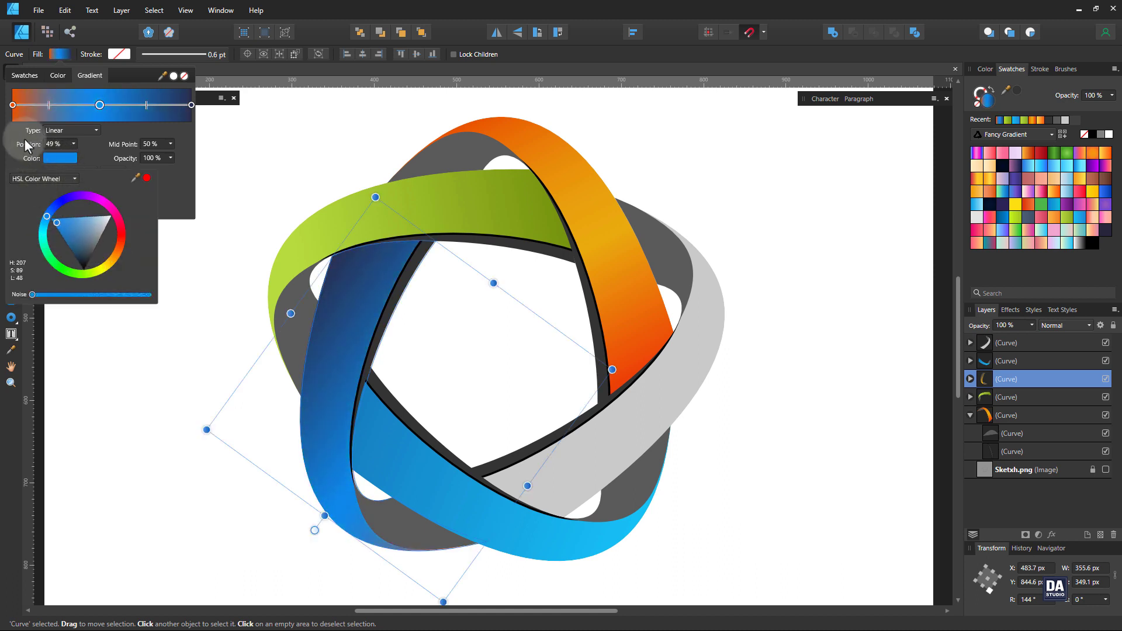
# Recolour the start stop of the left ribbon's gradient to dark slate, H 211, S 9, L 25, and run the gradient lengthwise down the ribbon.
pyautogui.click(13, 107)
pyautogui.click(60, 158)
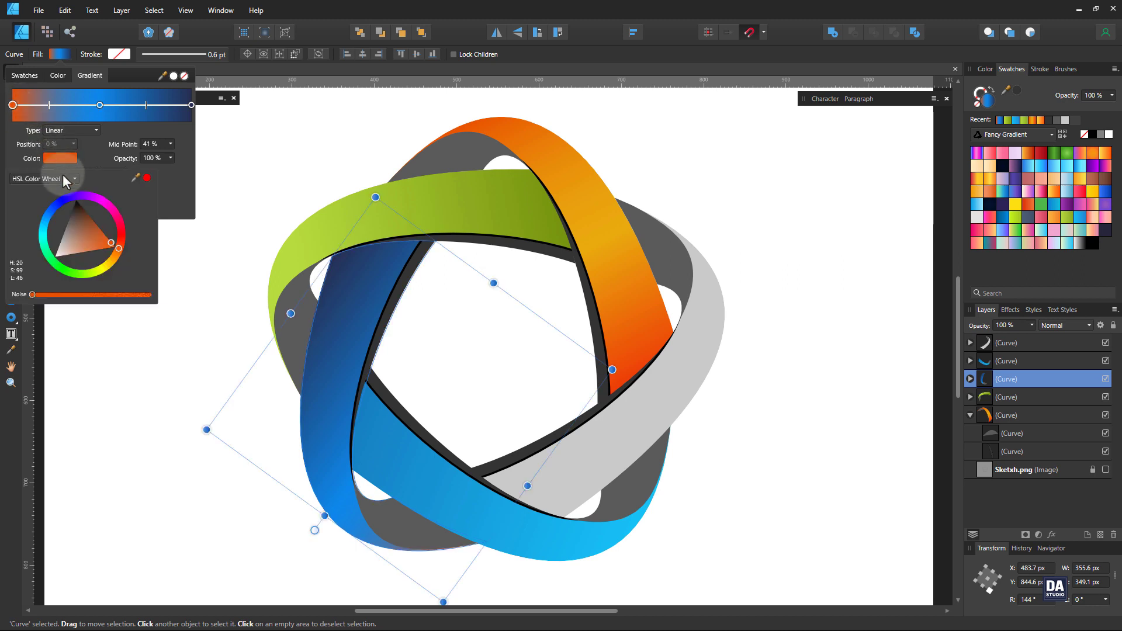
pyautogui.click(63, 200)
pyautogui.moveTo(63, 200); pyautogui.dragTo(86, 255)
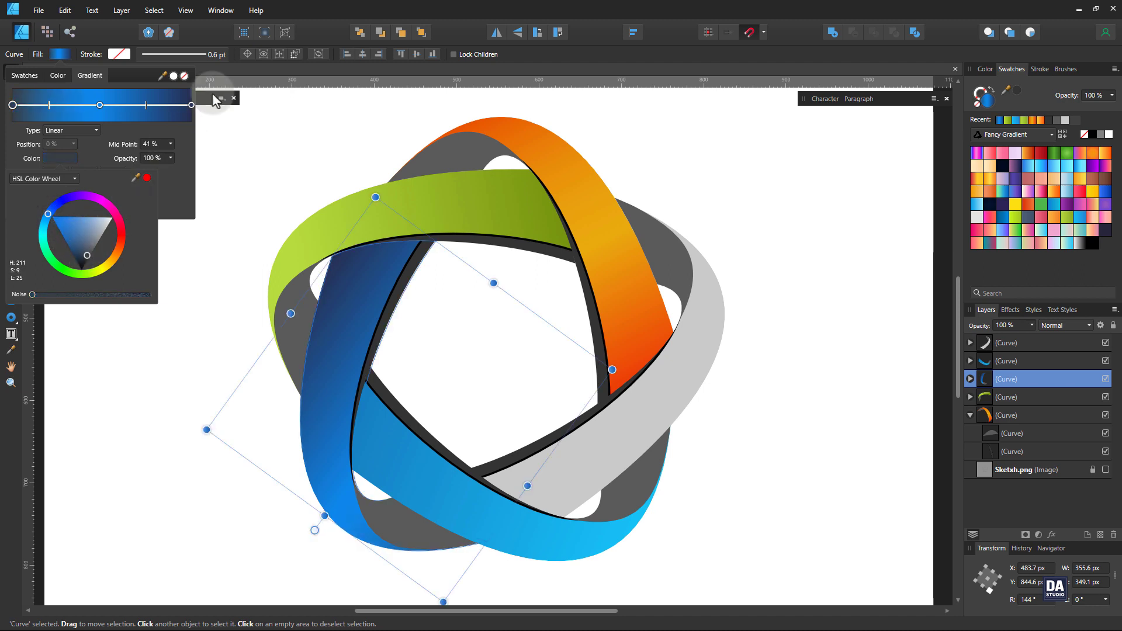
pyautogui.click(232, 65)
pyautogui.click(11, 203)
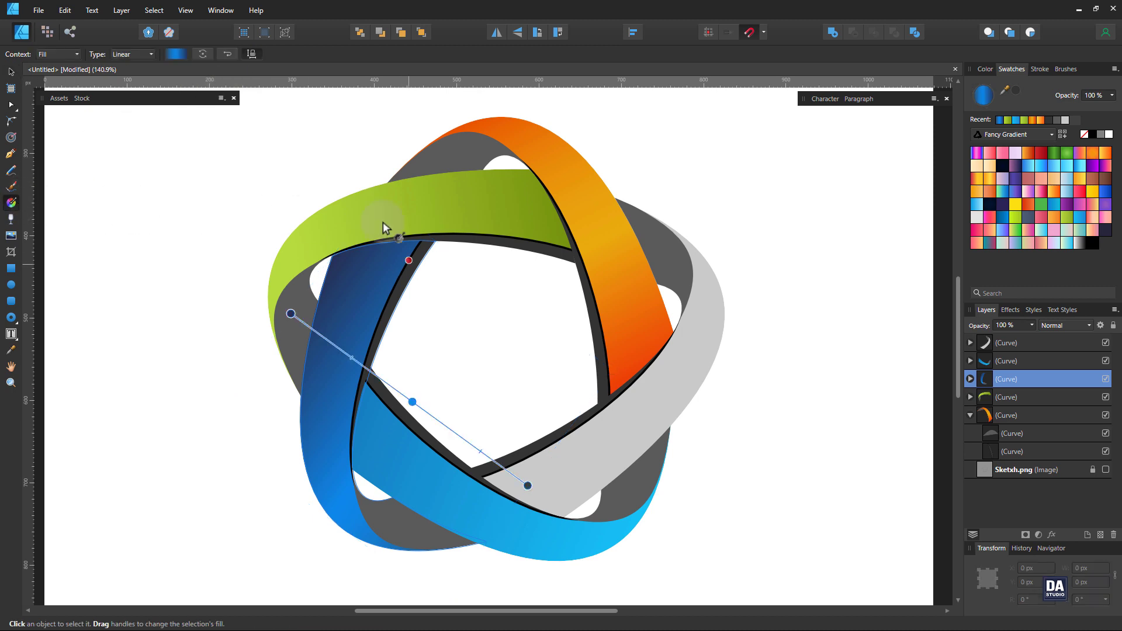
pyautogui.moveTo(422, 223)
pyautogui.mouseDown()
pyautogui.moveTo(380, 517)
pyautogui.moveTo(387, 562)
pyautogui.moveTo(414, 218)
pyautogui.mouseUp()
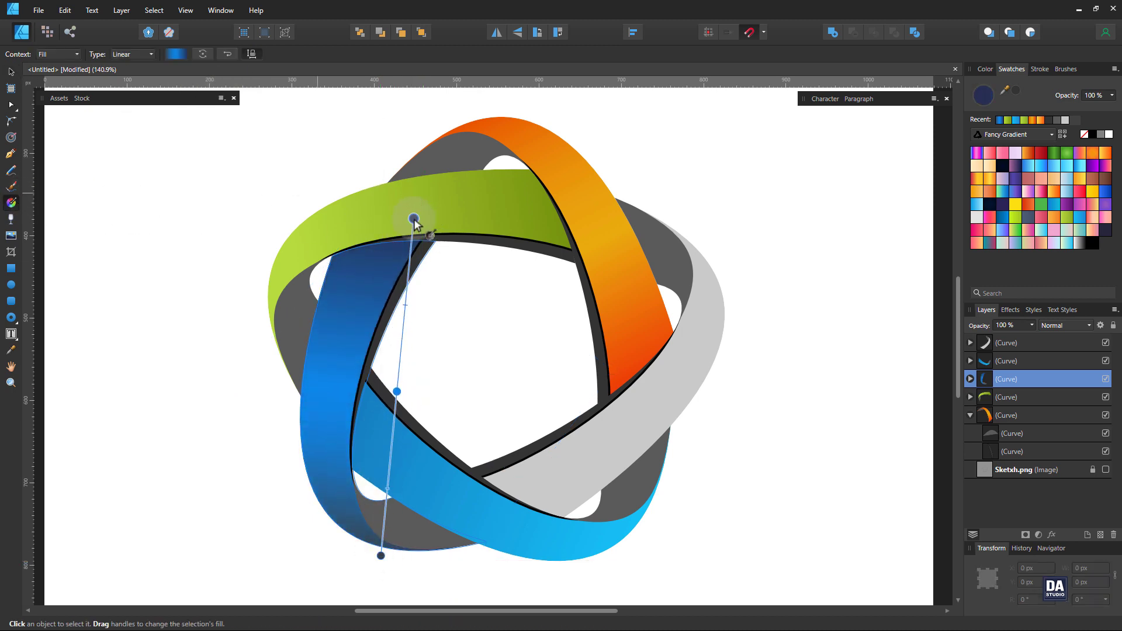
# Mute the middle stop of the left ribbon's gradient to H 207, S 31, L 40.
pyautogui.click(176, 54)
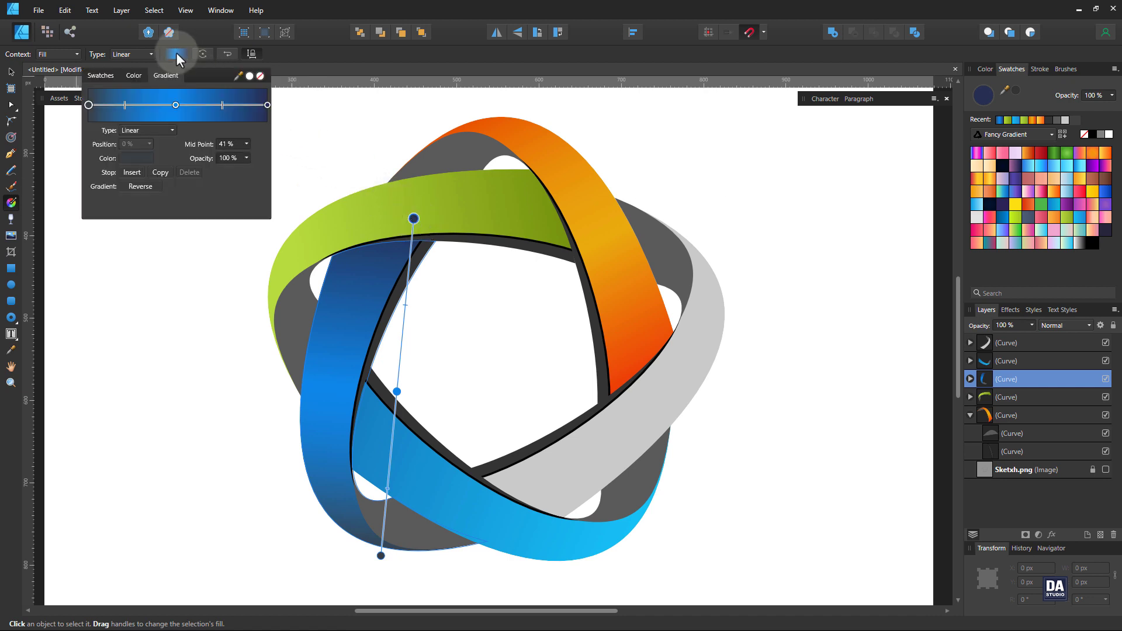
pyautogui.click(175, 105)
pyautogui.click(140, 159)
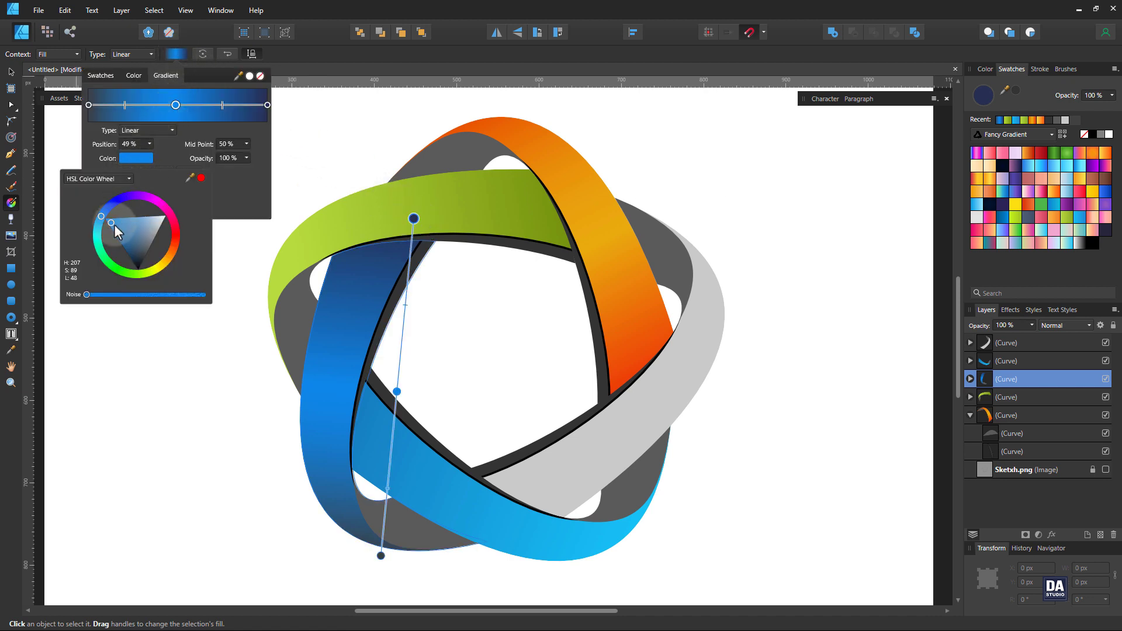
pyautogui.moveTo(114, 225); pyautogui.dragTo(135, 241)
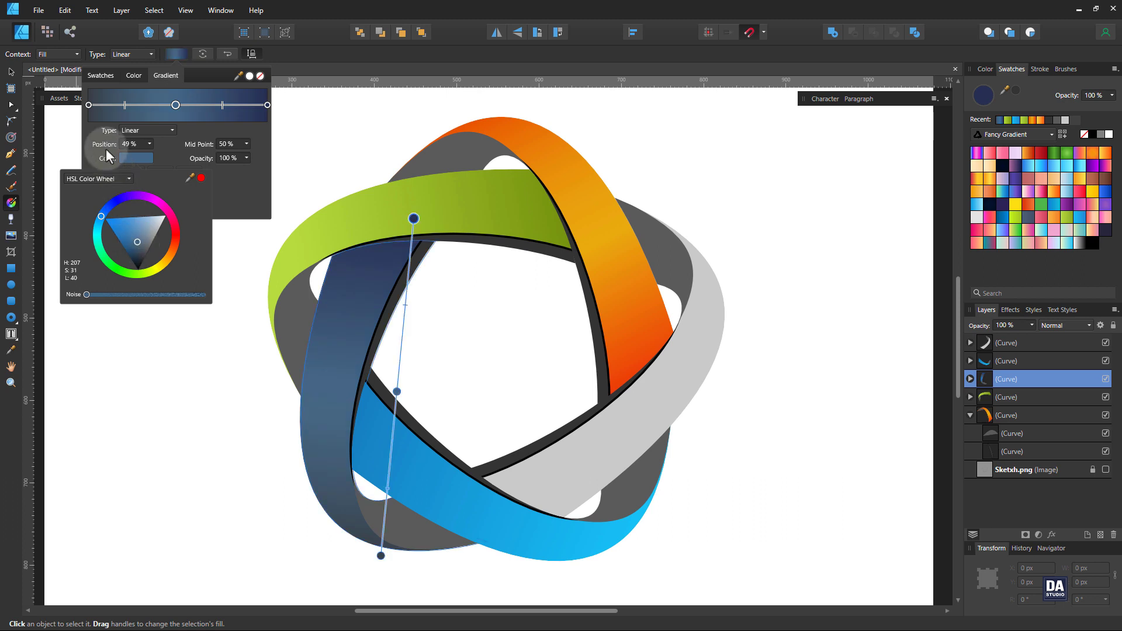
# Recolour the end stop of the left ribbon's gradient to a greyish navy, H 229, S 14, L 30.
pyautogui.click(89, 105)
pyautogui.click(267, 104)
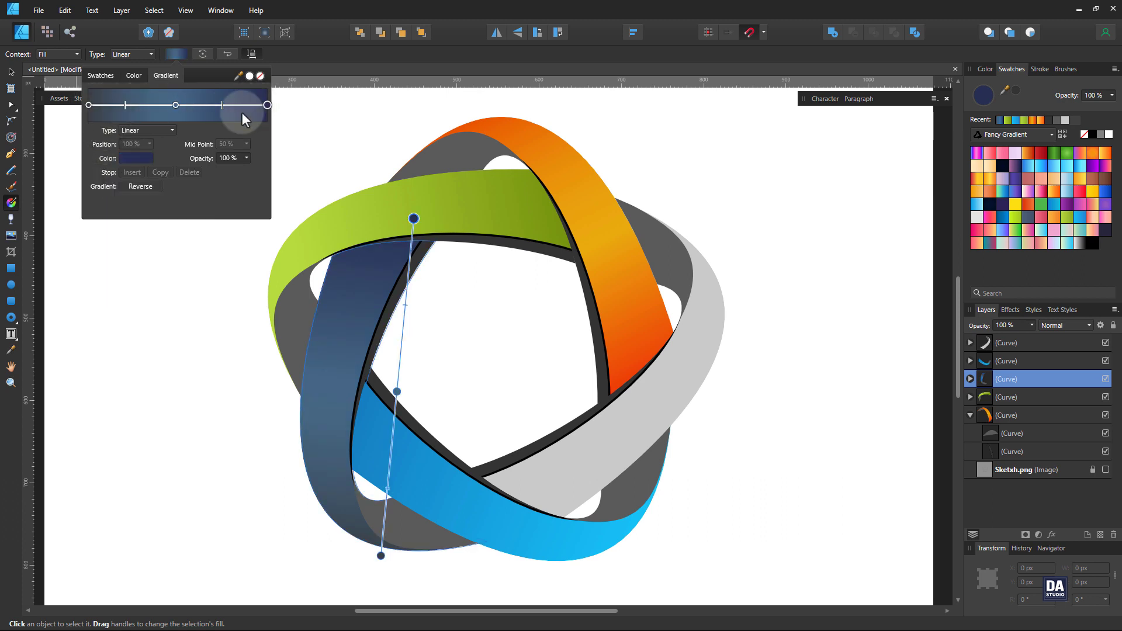
pyautogui.click(135, 158)
pyautogui.moveTo(131, 242); pyautogui.dragTo(133, 243)
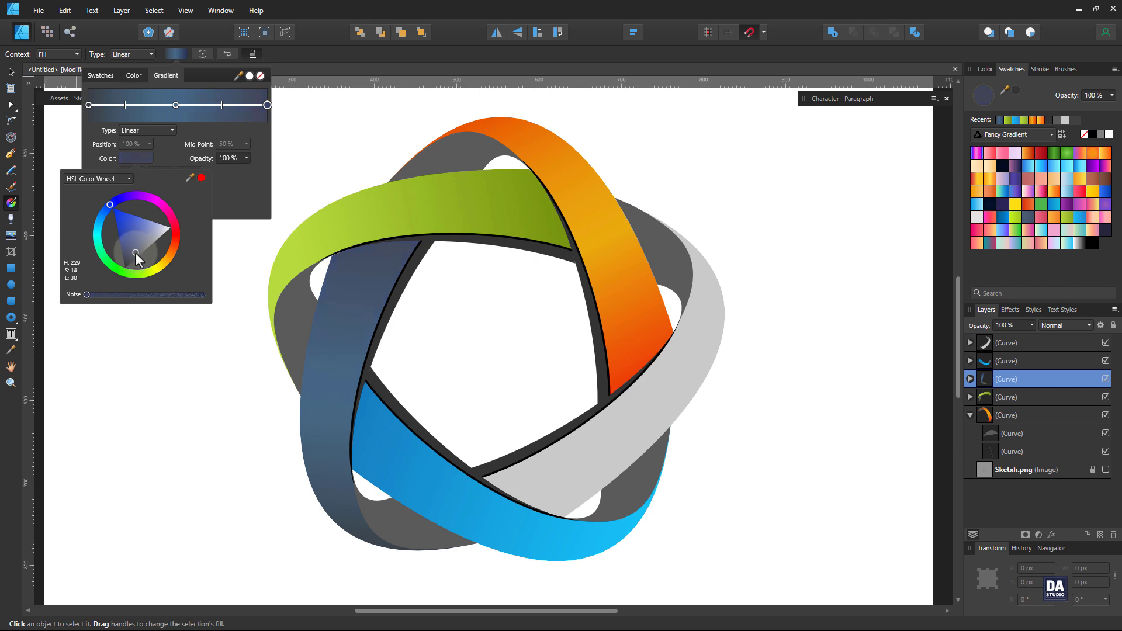
pyautogui.moveTo(135, 252); pyautogui.dragTo(135, 253)
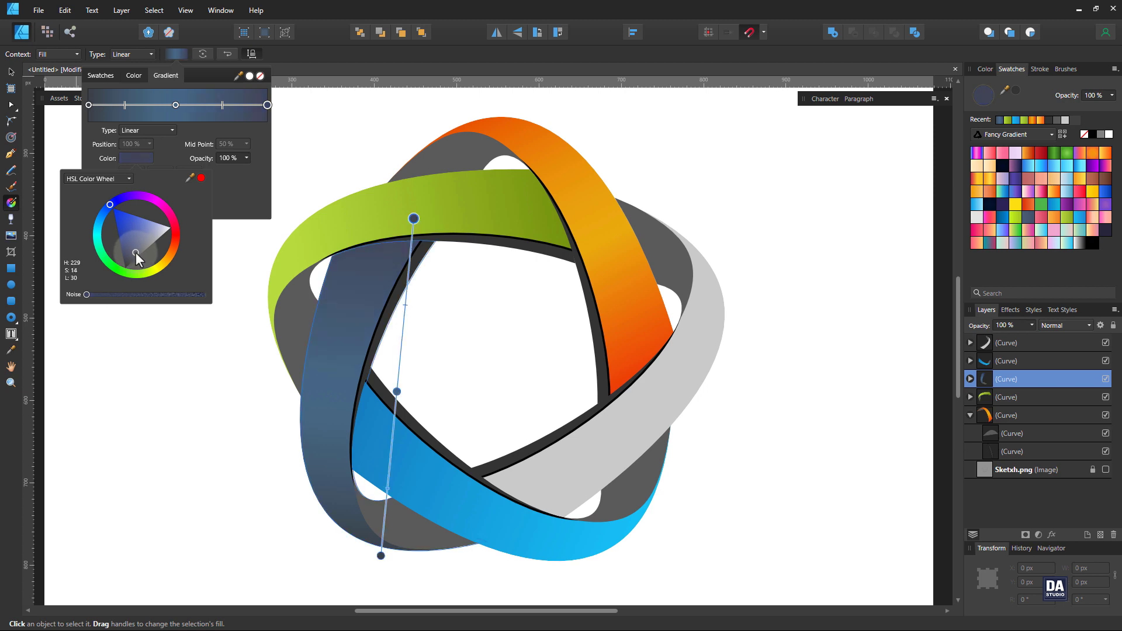
# Lighten the middle stop of the left ribbon's gradient to a softer grey-blue, about S 23, L 48.
pyautogui.click(176, 106)
pyautogui.click(135, 156)
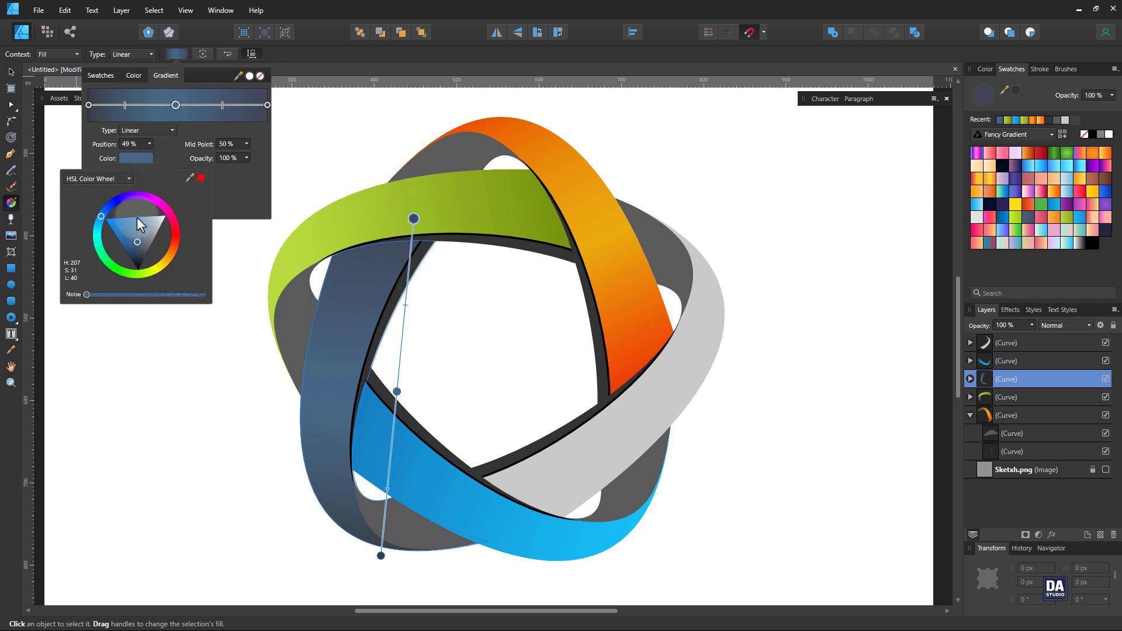
pyautogui.moveTo(138, 225); pyautogui.dragTo(141, 237)
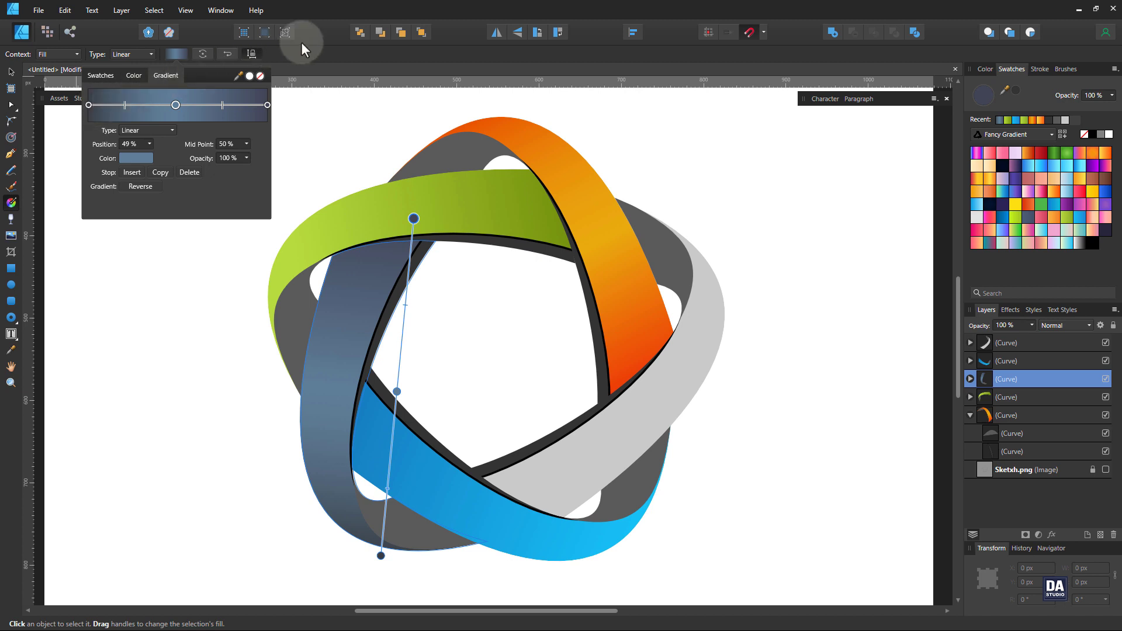
# Fill the light grey right ribbon with the recent slate-blue gradient and stretch it diagonally from the ribbon's lower-left tip to its upper-right edge.
pyautogui.click(611, 449)
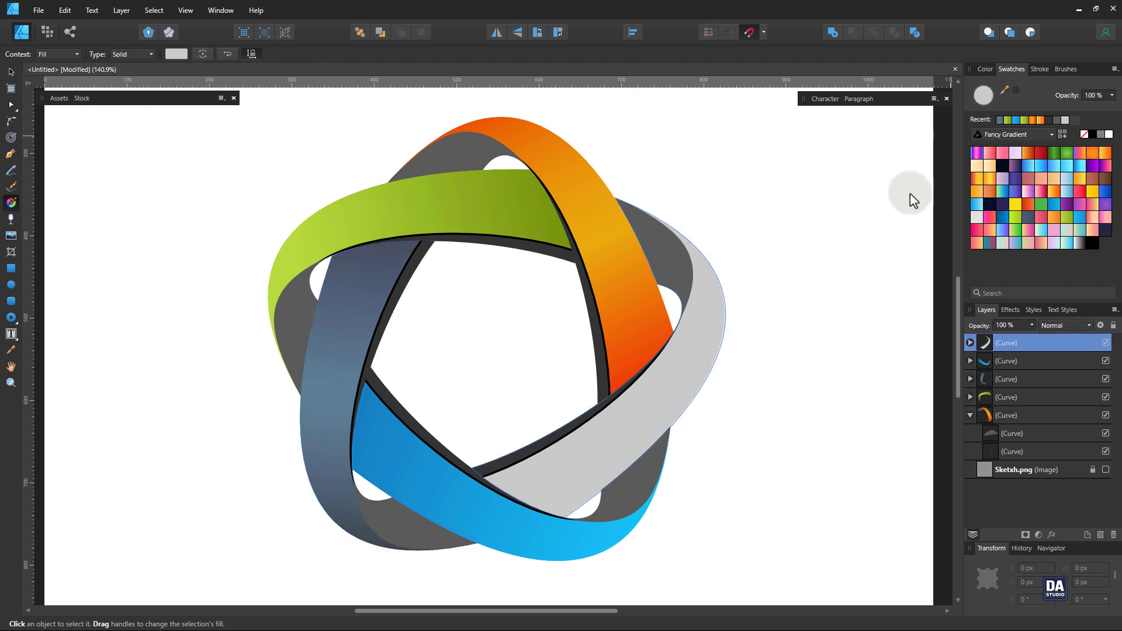
pyautogui.click(997, 121)
pyautogui.moveTo(527, 491); pyautogui.dragTo(737, 266)
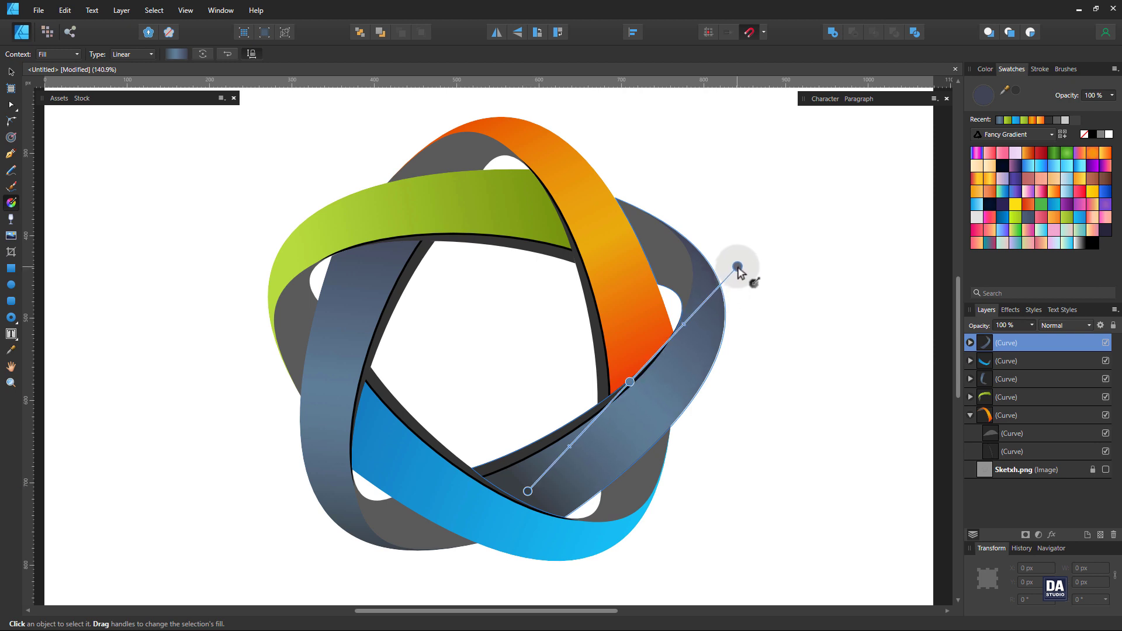
# Recolour the start stop of the right ribbon's gradient to dark teal, H 187, S 28, L 23.
pyautogui.click(169, 51)
pyautogui.click(89, 105)
pyautogui.click(140, 159)
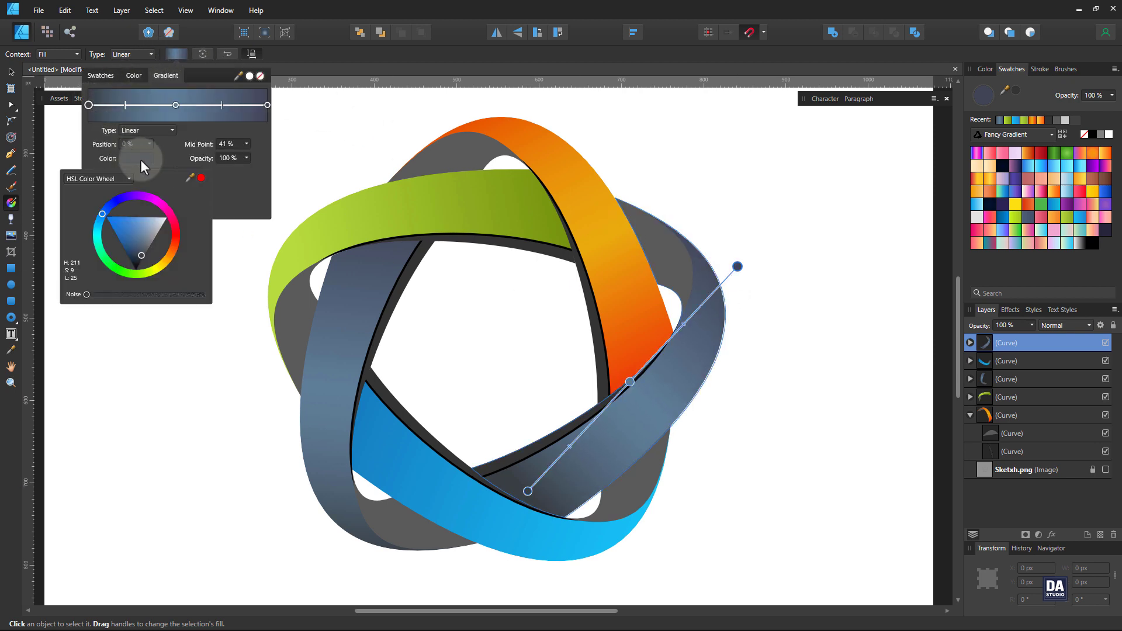
pyautogui.moveTo(100, 214); pyautogui.dragTo(145, 251)
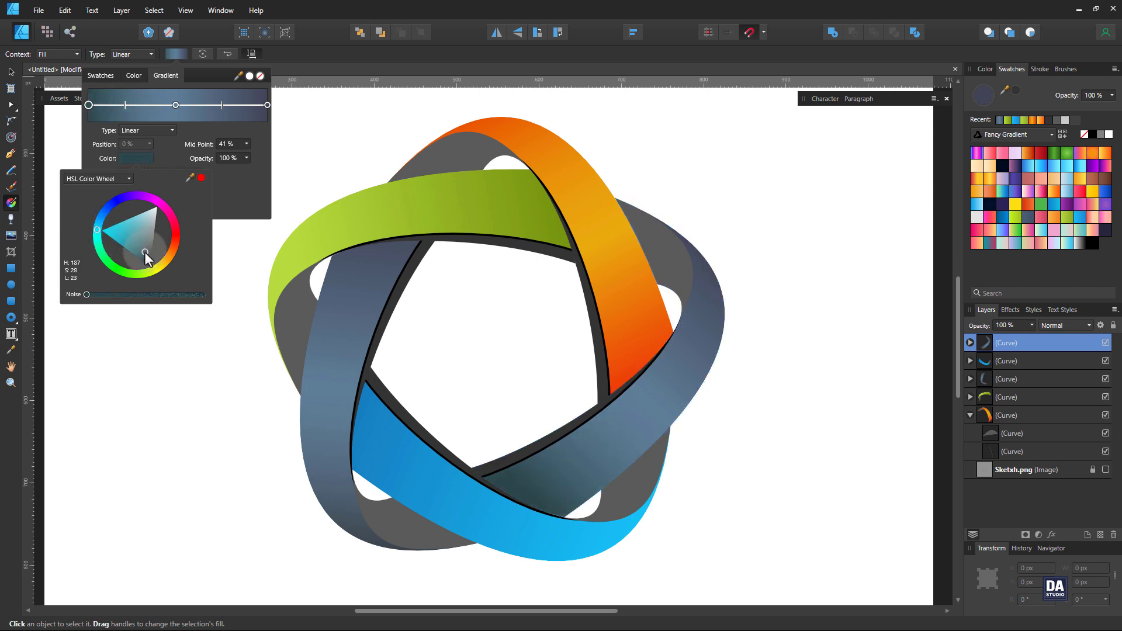
# Shift the middle stop of the right ribbon's gradient to teal, H 180, S 23, L 48.
pyautogui.click(176, 105)
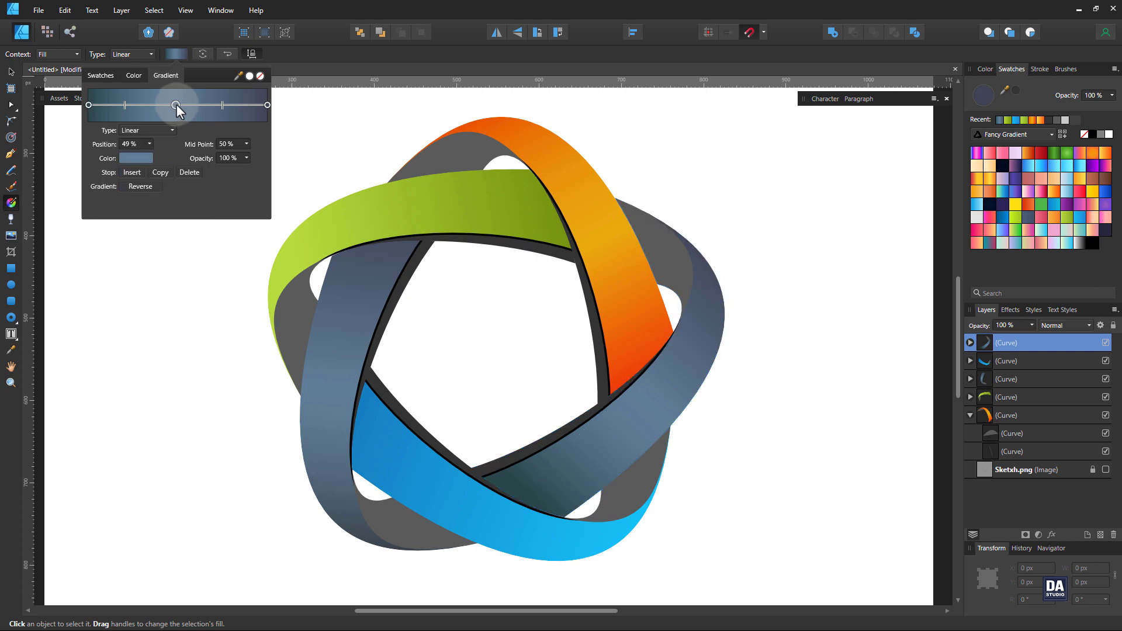
pyautogui.click(138, 158)
pyautogui.moveTo(100, 218); pyautogui.dragTo(95, 234)
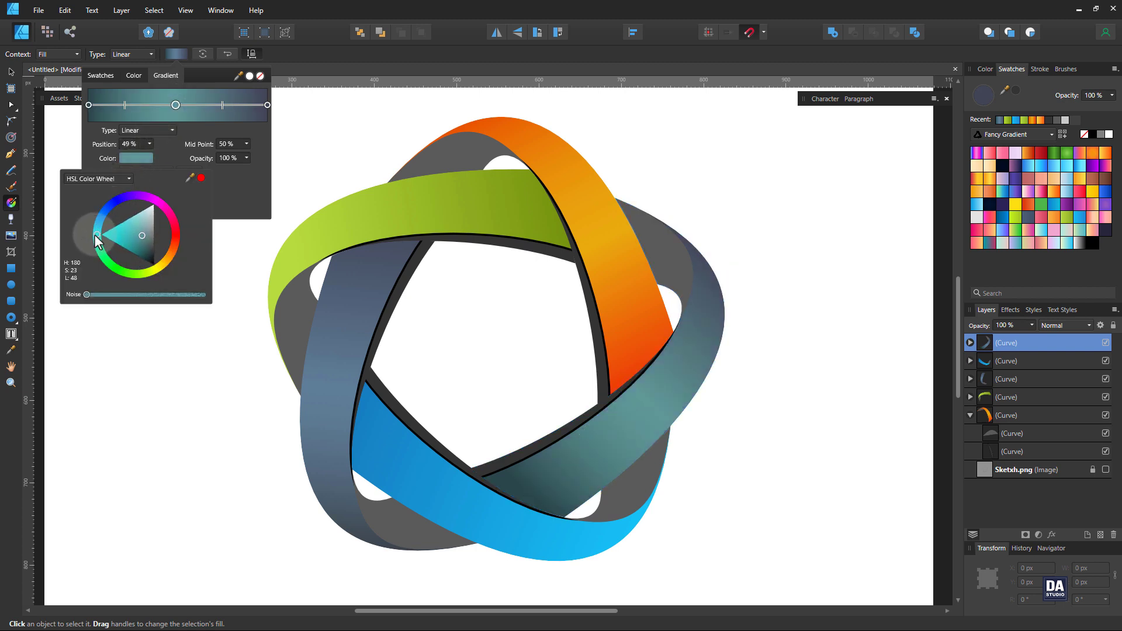
# Shift the end stop of the right ribbon's gradient to H 194, S 14, L 30.
pyautogui.click(267, 104)
pyautogui.click(125, 159)
pyautogui.moveTo(110, 205); pyautogui.dragTo(102, 226)
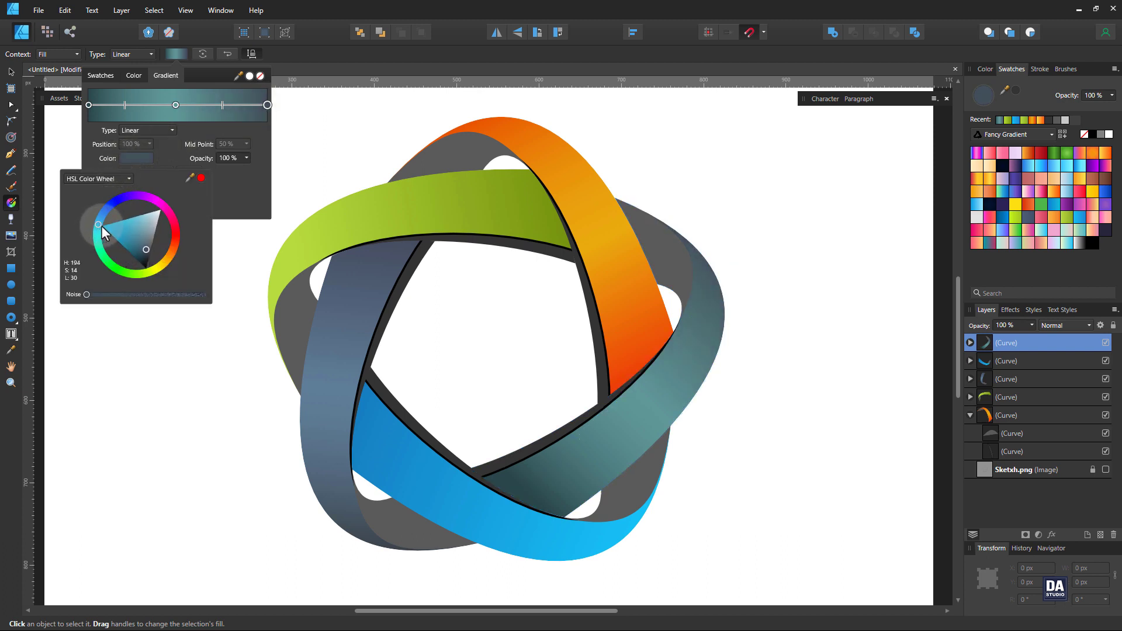
pyautogui.click(307, 52)
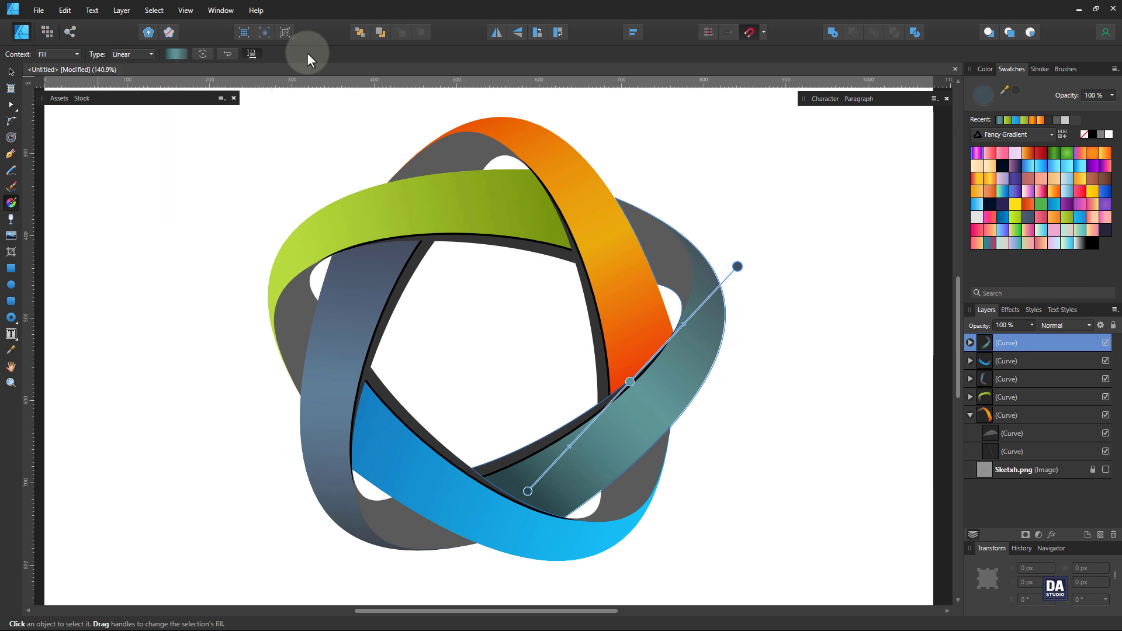
# Select the five dark grey folded pieces behind the ribbons and fill them with the recent teal gradient.
pyautogui.click(11, 71)
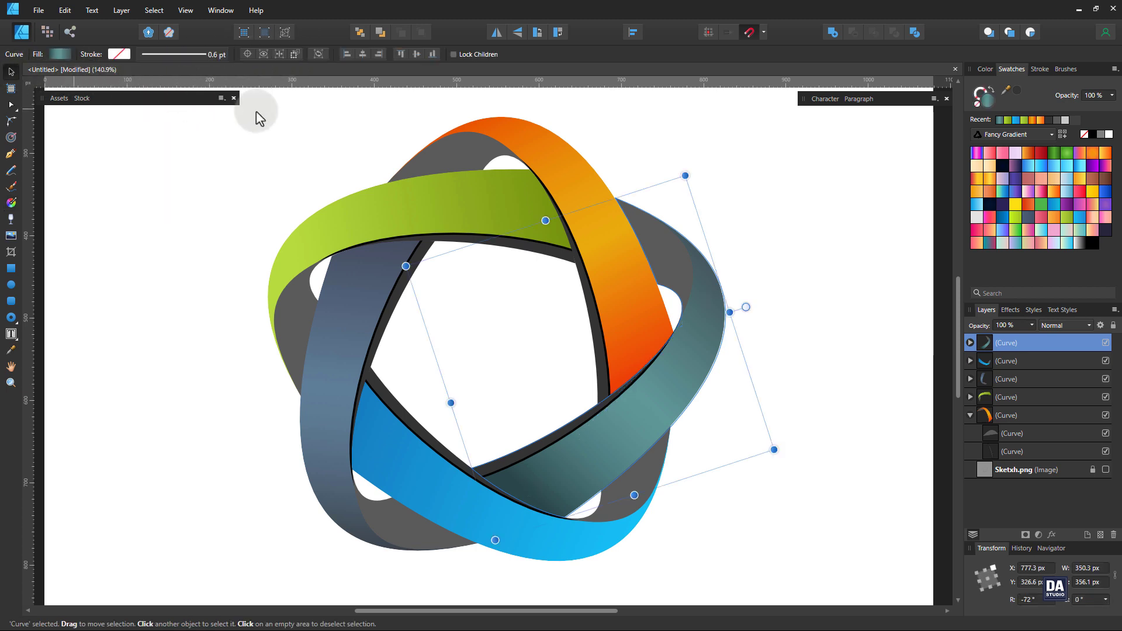
pyautogui.click(467, 145)
pyautogui.doubleClick(461, 146)
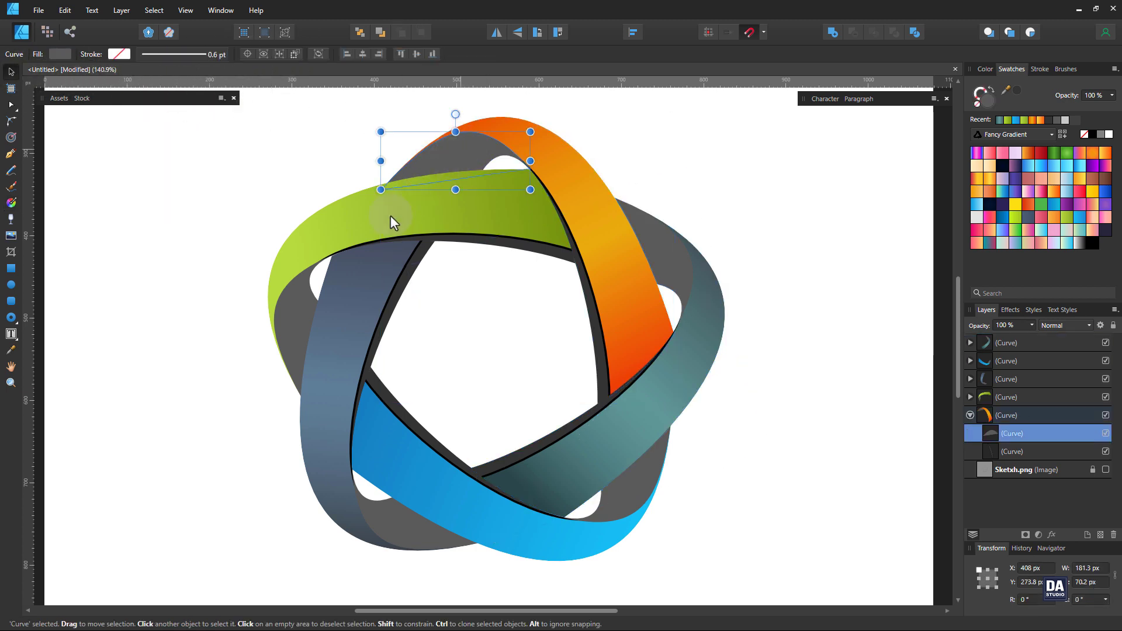
pyautogui.keyDown('shift'); pyautogui.click(297, 306); pyautogui.keyUp('shift')
pyautogui.keyDown('shift'); pyautogui.click(390, 514); pyautogui.keyUp('shift')
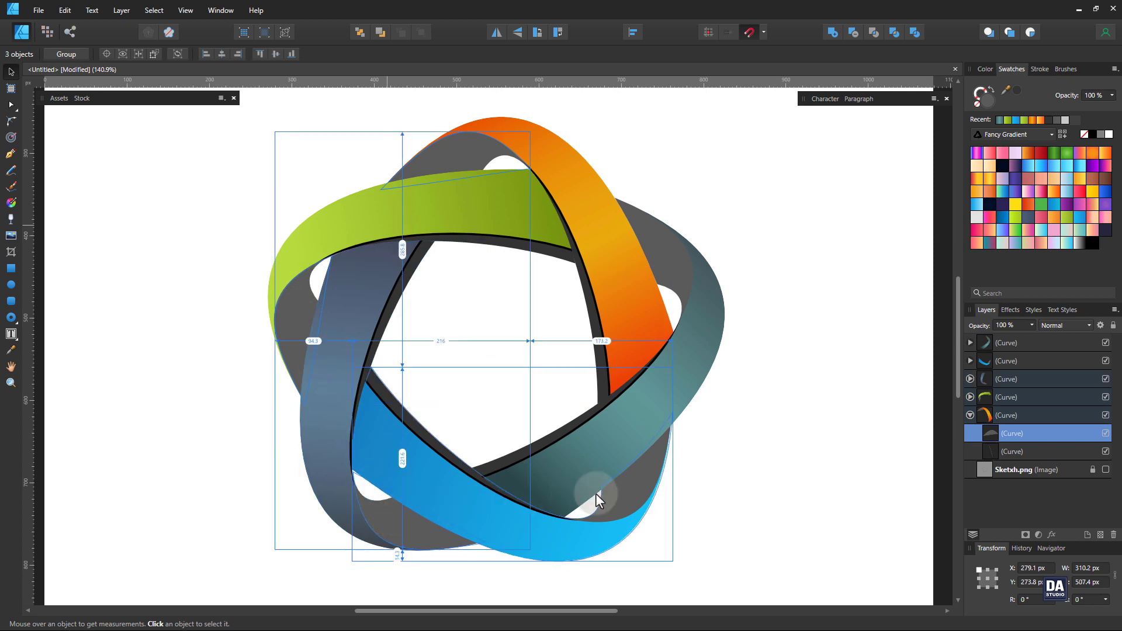
pyautogui.keyDown('shift'); pyautogui.click(640, 486); pyautogui.keyUp('shift')
pyautogui.keyDown('shift'); pyautogui.click(671, 250); pyautogui.keyUp('shift')
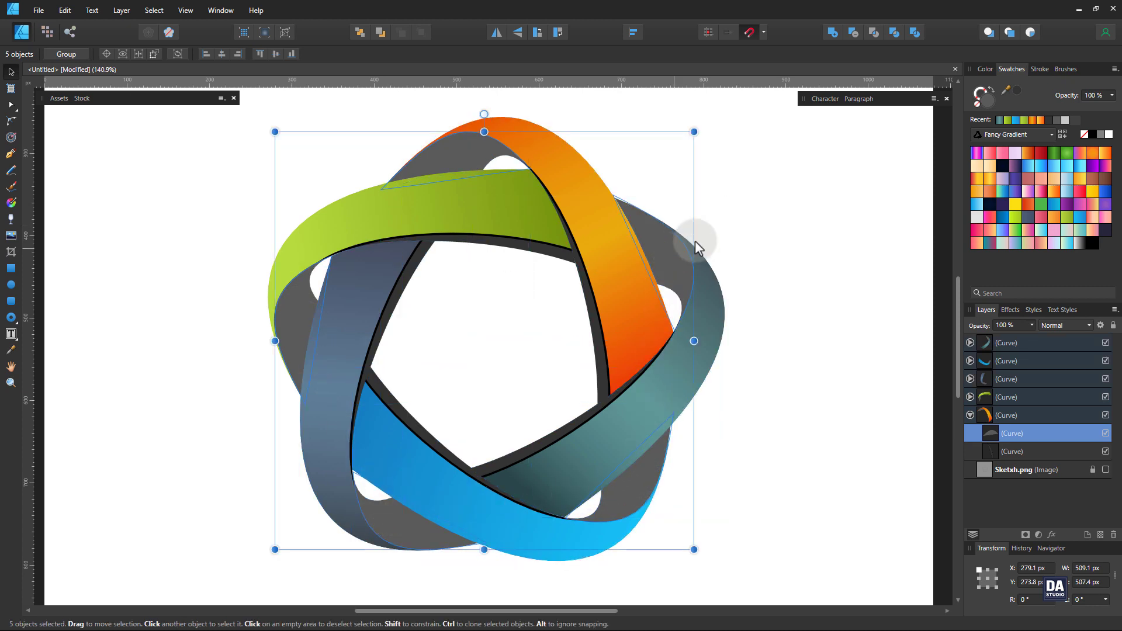
pyautogui.click(999, 120)
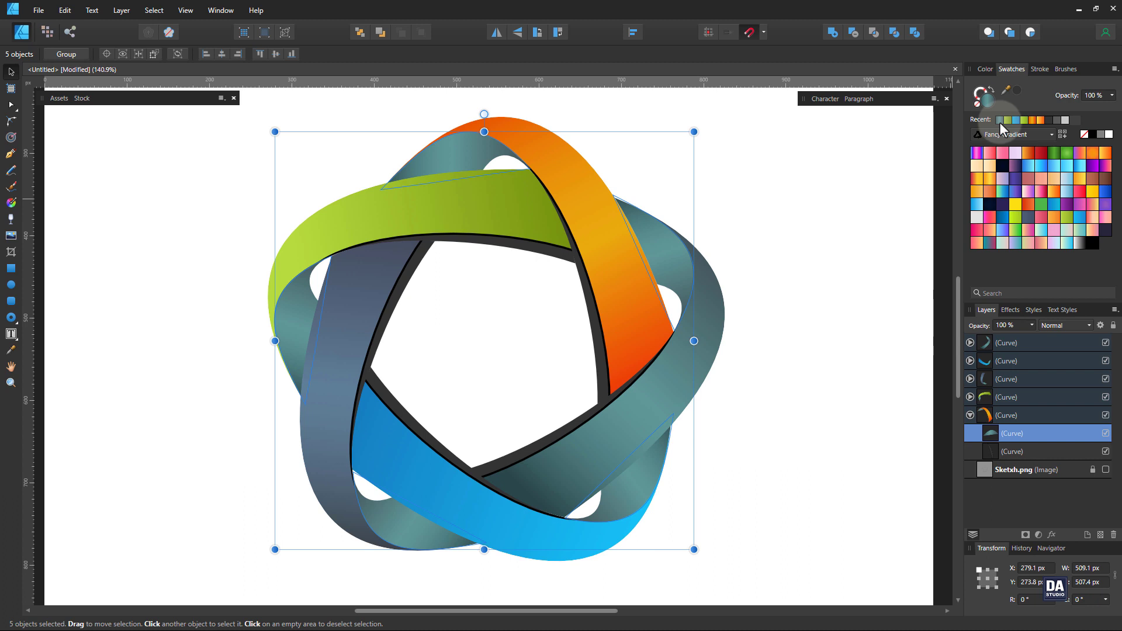
pyautogui.click(1050, 121)
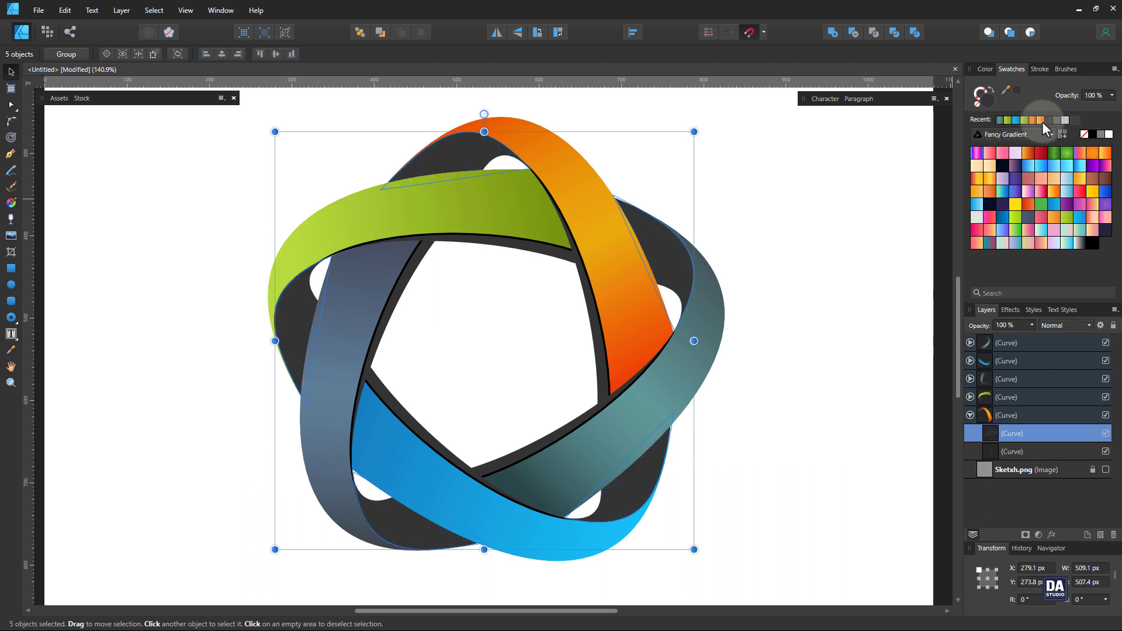
pyautogui.click(1000, 121)
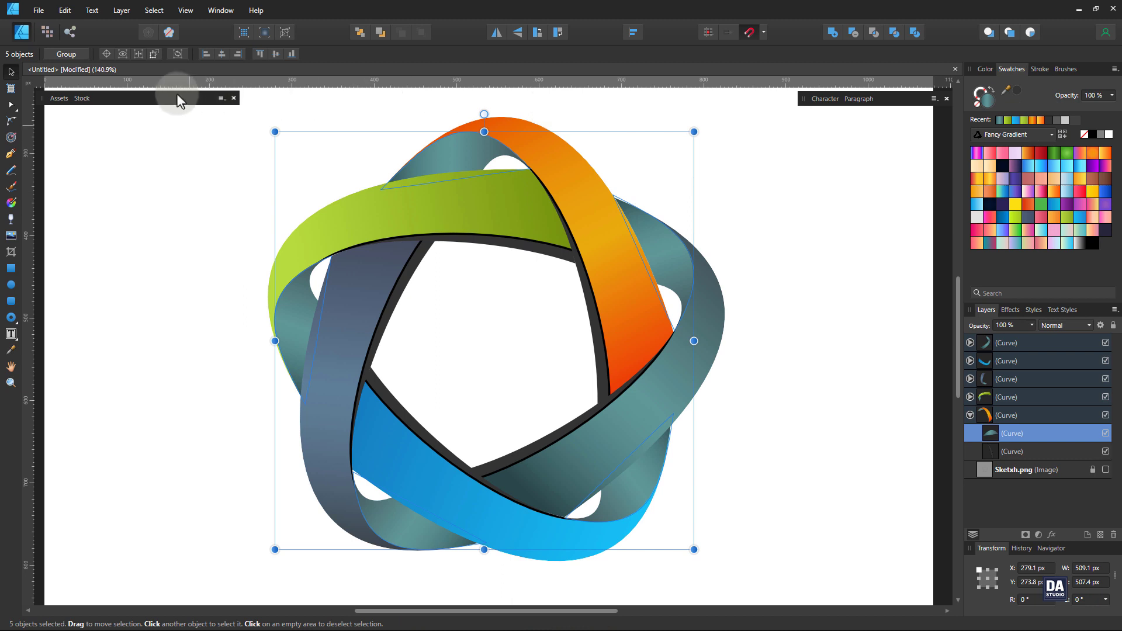
# Darken the start stop of the five folded pieces' gradient to near-black blue, H 214, S 28, L 15.
pyautogui.click(10, 203)
pyautogui.click(170, 55)
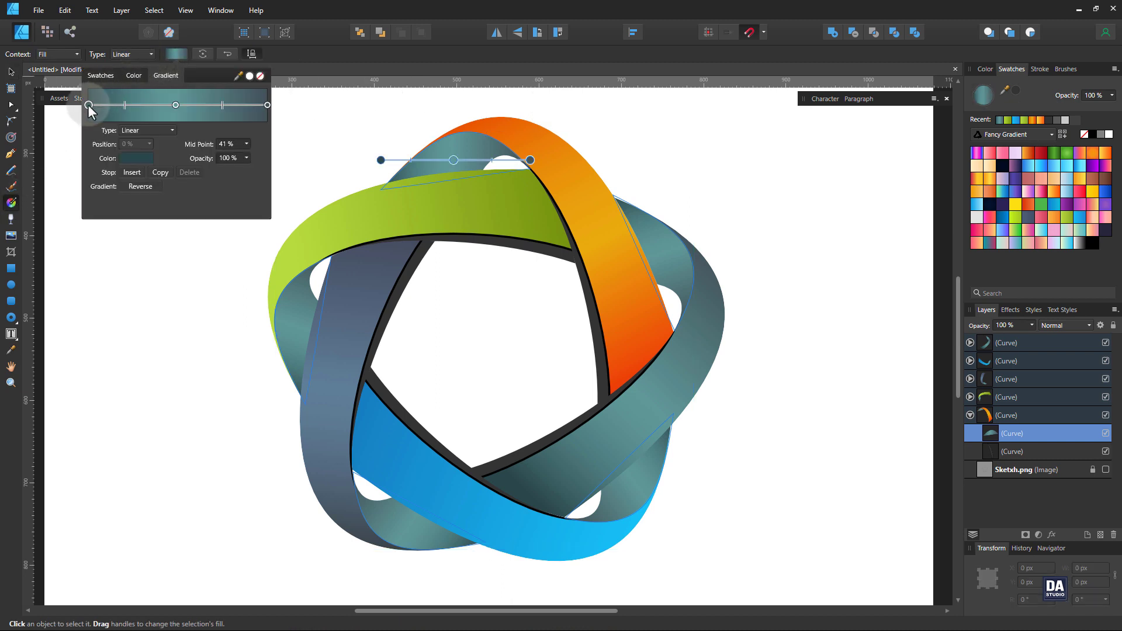
pyautogui.click(125, 159)
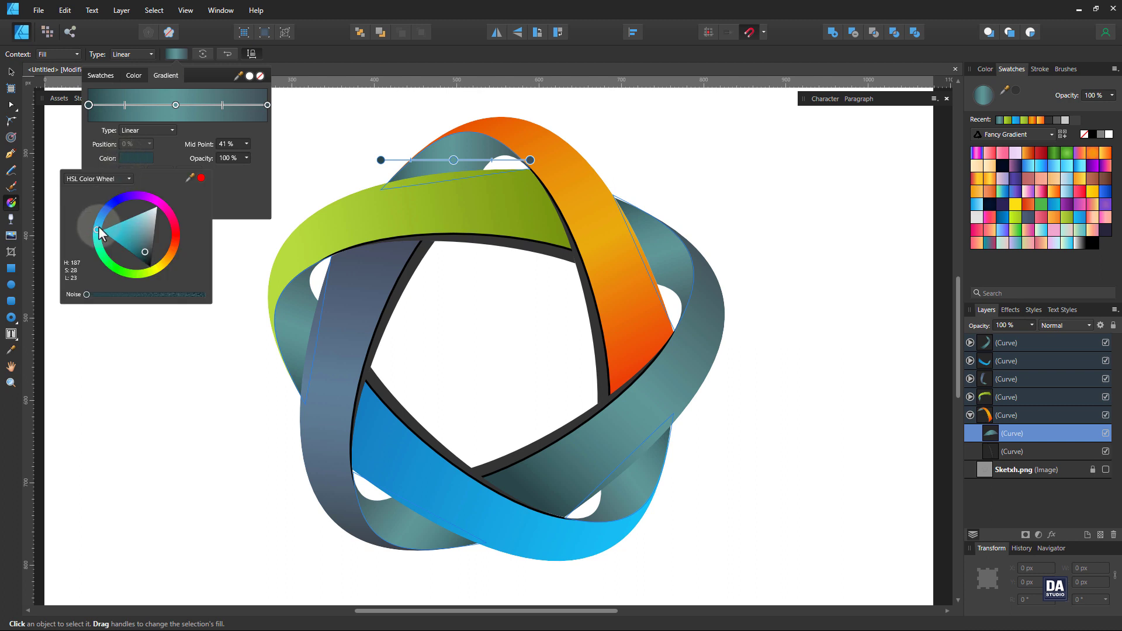
pyautogui.moveTo(98, 228); pyautogui.dragTo(100, 210)
pyautogui.moveTo(134, 257); pyautogui.dragTo(134, 260)
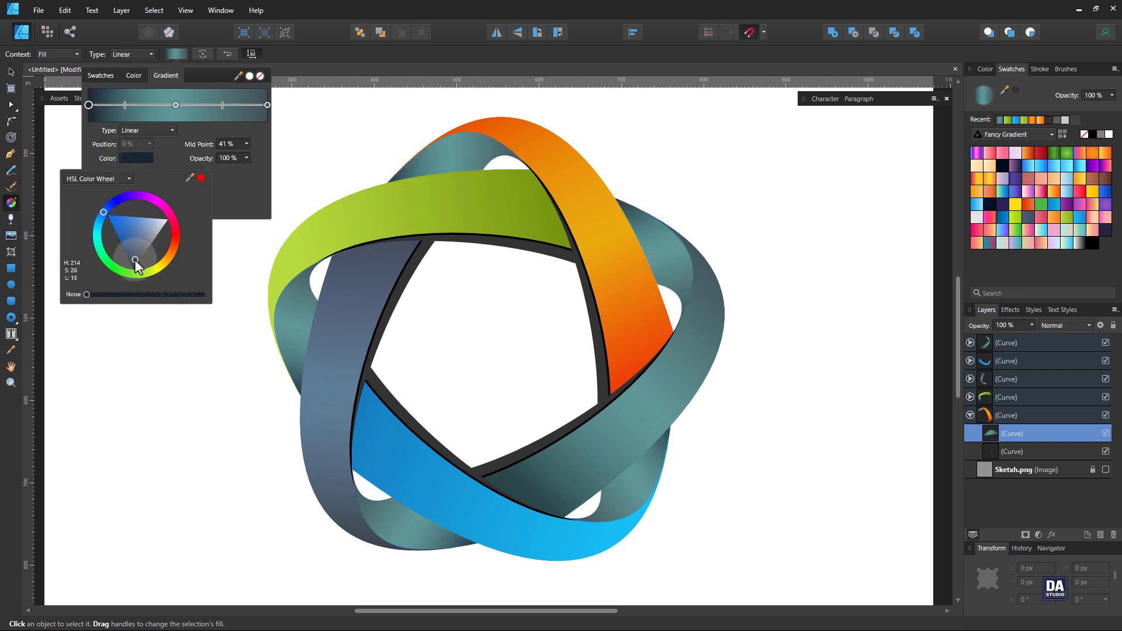
# Recolour the middle stop of the folded pieces' gradient to slate blue, H 221, S 19, L 39.
pyautogui.click(176, 105)
pyautogui.click(175, 105)
pyautogui.click(138, 163)
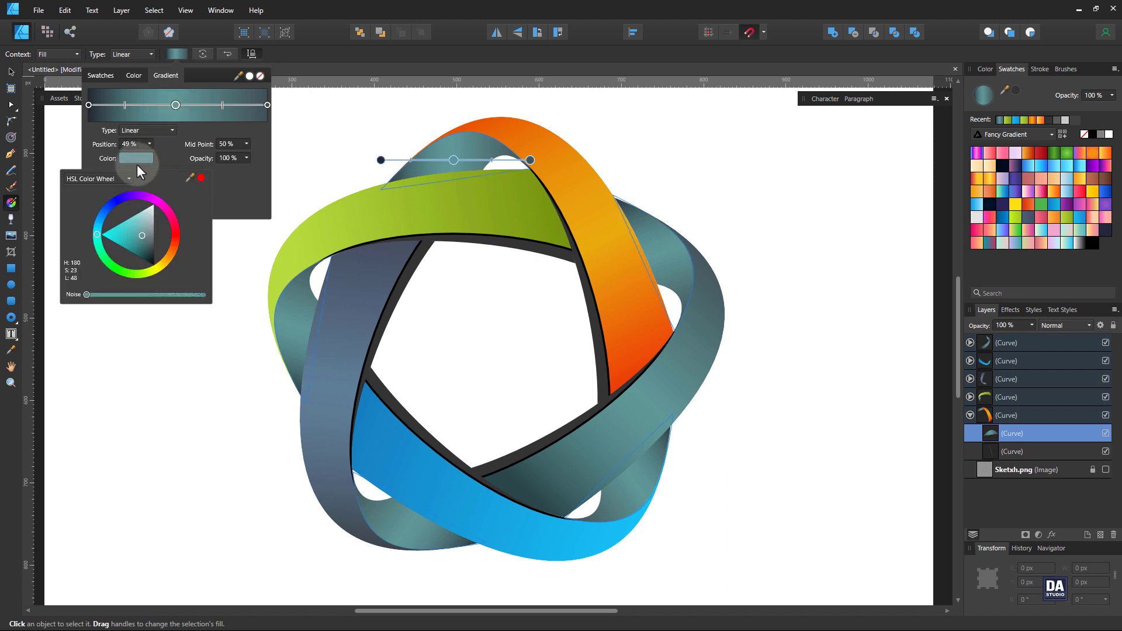
pyautogui.moveTo(98, 228); pyautogui.dragTo(139, 247)
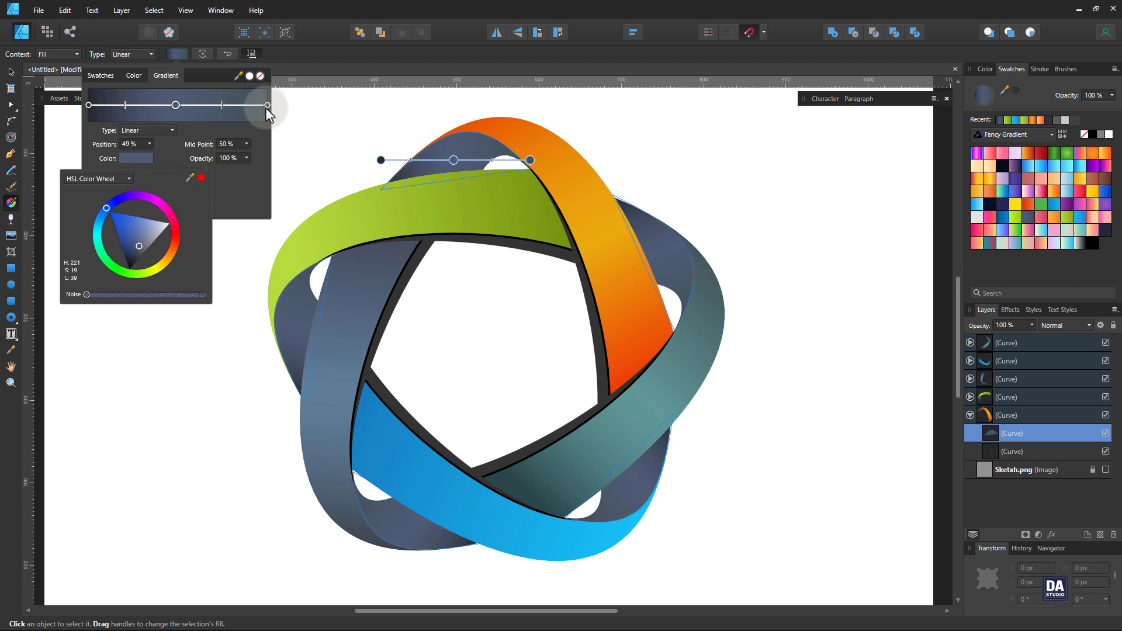
# Darken the end stop of the folded pieces' gradient to H 218, S 13, L 13.
pyautogui.click(267, 106)
pyautogui.moveTo(110, 207); pyautogui.dragTo(107, 212)
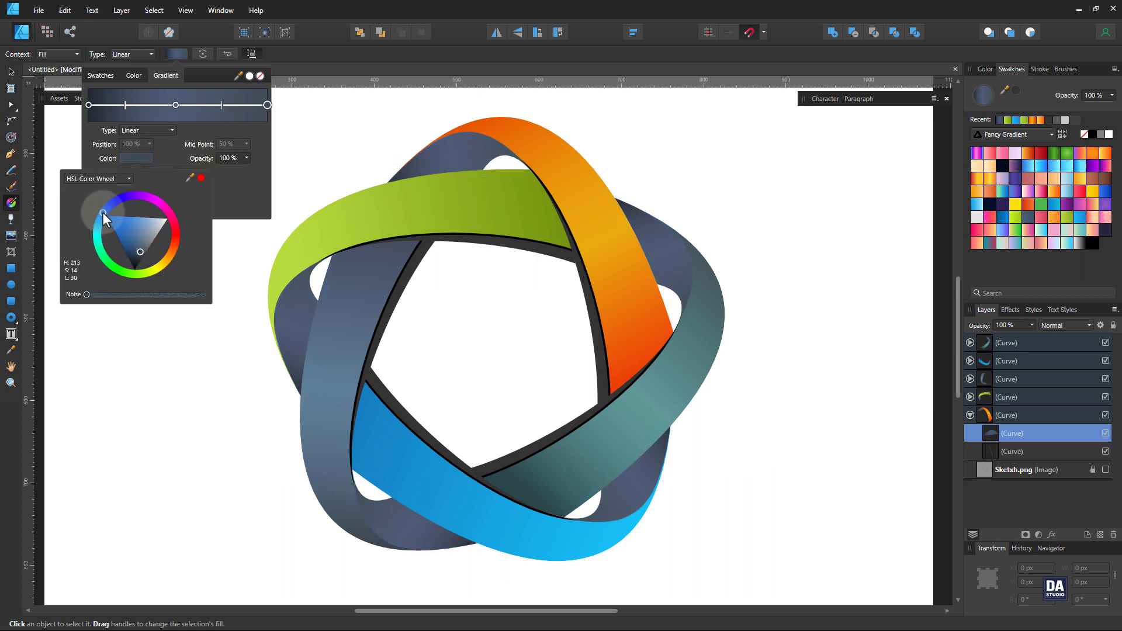
pyautogui.click(135, 254)
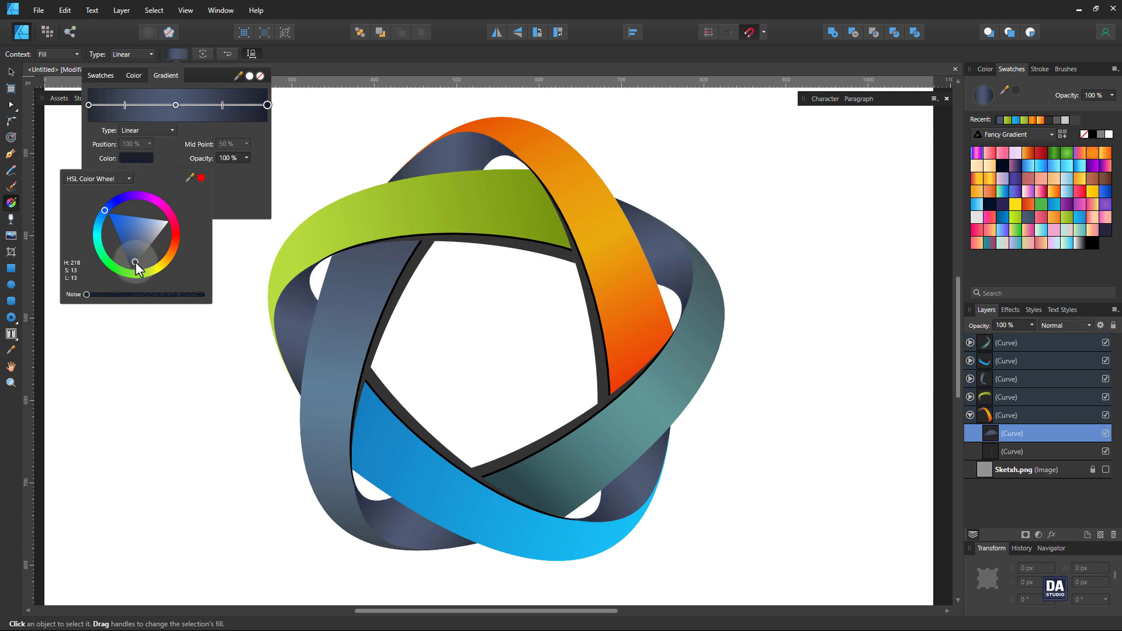
pyautogui.click(136, 262)
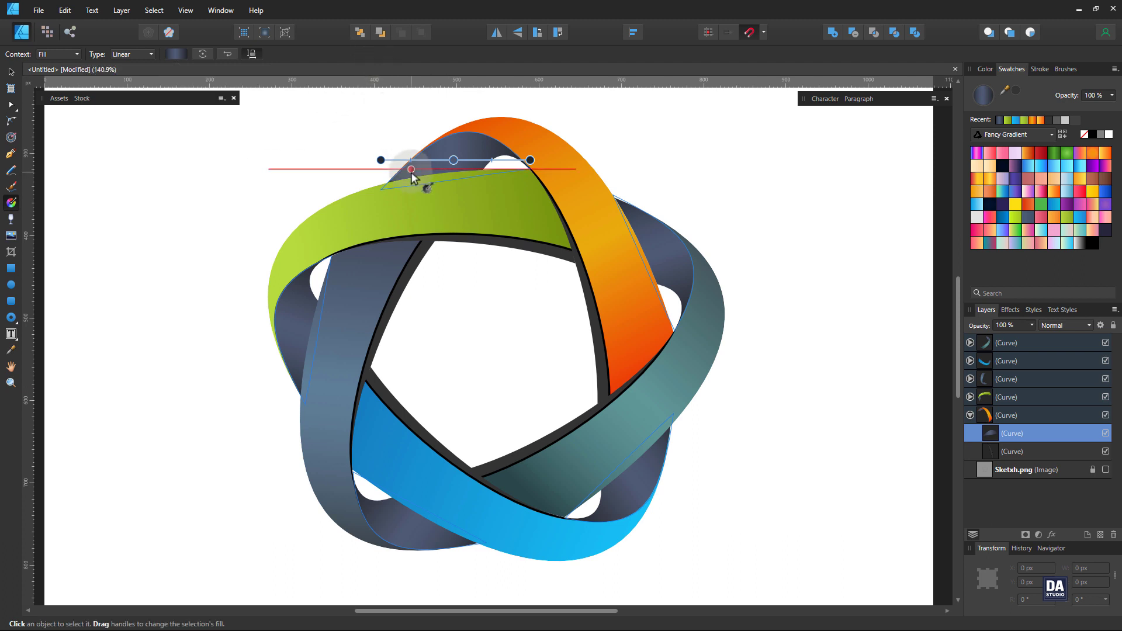
# Reorient the linear gradient of the folded piece behind the orange ribbon so it runs steeply across the piece's width.
pyautogui.moveTo(489, 135)
pyautogui.mouseDown()
pyautogui.moveTo(412, 207)
pyautogui.moveTo(454, 190)
pyautogui.moveTo(497, 137)
pyautogui.moveTo(471, 122)
pyautogui.mouseUp()
pyautogui.moveTo(428, 198)
pyautogui.mouseDown()
pyautogui.moveTo(446, 210)
pyautogui.moveTo(448, 194)
pyautogui.mouseUp()
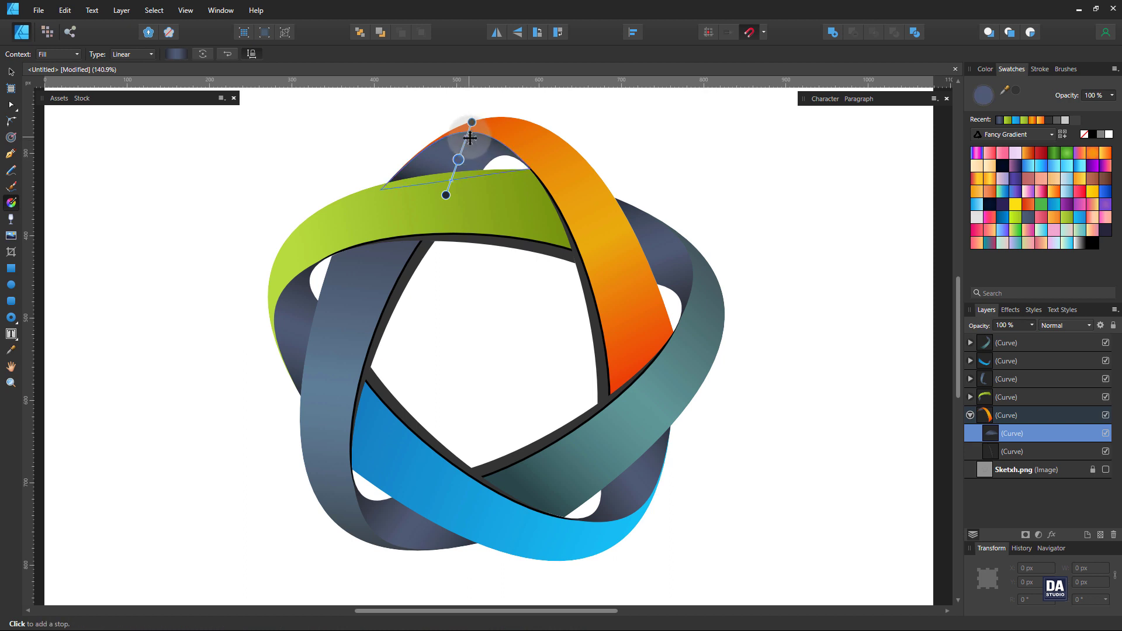
pyautogui.moveTo(471, 122)
pyautogui.mouseDown()
pyautogui.moveTo(458, 118)
pyautogui.moveTo(472, 122)
pyautogui.mouseUp()
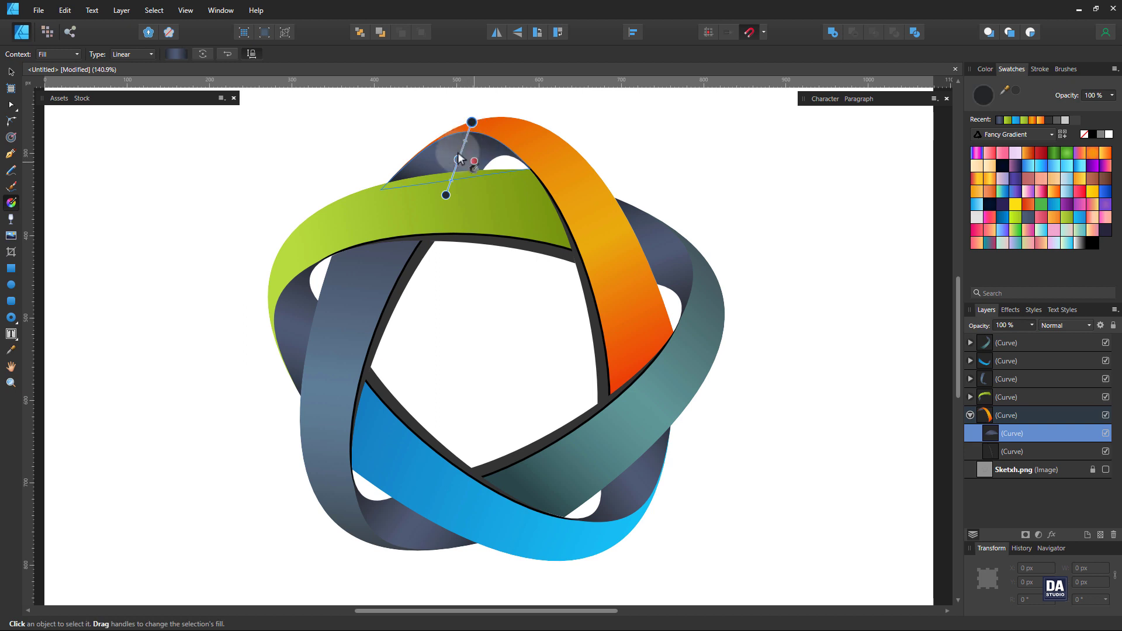
pyautogui.moveTo(446, 197); pyautogui.dragTo(464, 193)
# Shorten and turn the gradient of the green ribbon's folded piece so it runs nearly horizontally across the fold.
pyautogui.click(307, 315)
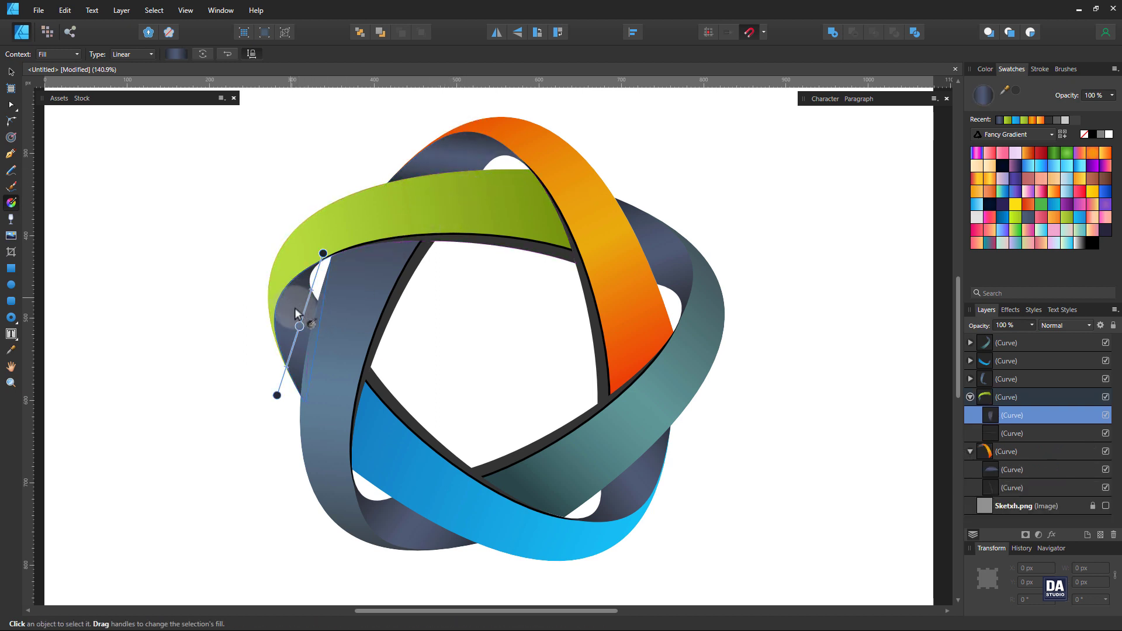
pyautogui.moveTo(297, 314); pyautogui.dragTo(280, 296)
pyautogui.moveTo(329, 349); pyautogui.dragTo(323, 309)
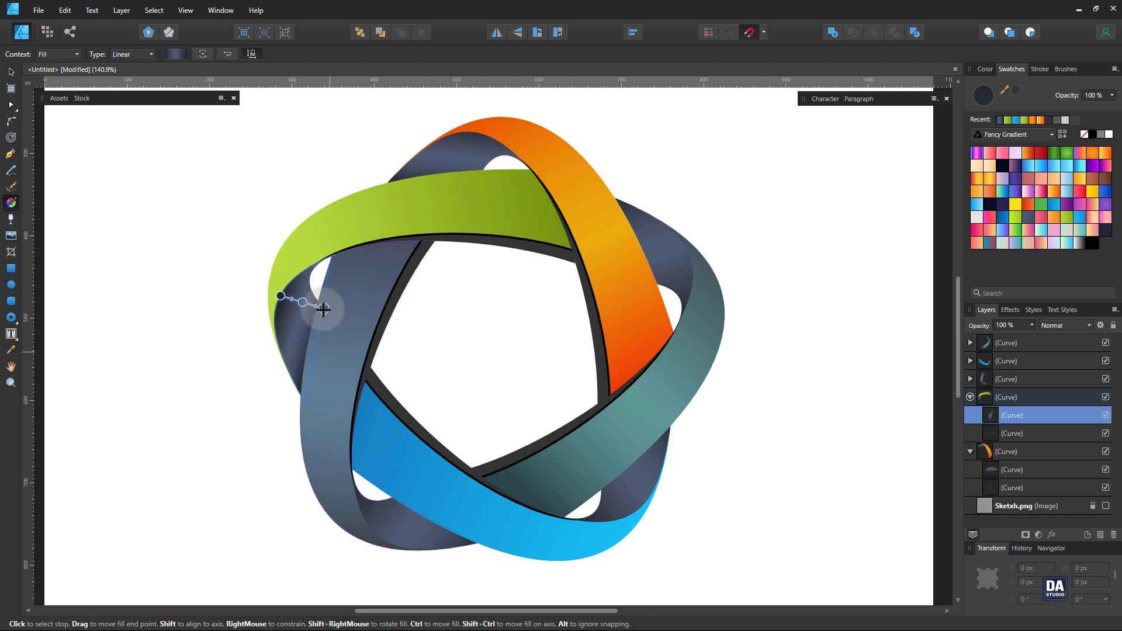
# Turn the gradient of the slate ribbon's folded piece to run diagonally from its outer edge towards the blue ribbon.
pyautogui.click(404, 534)
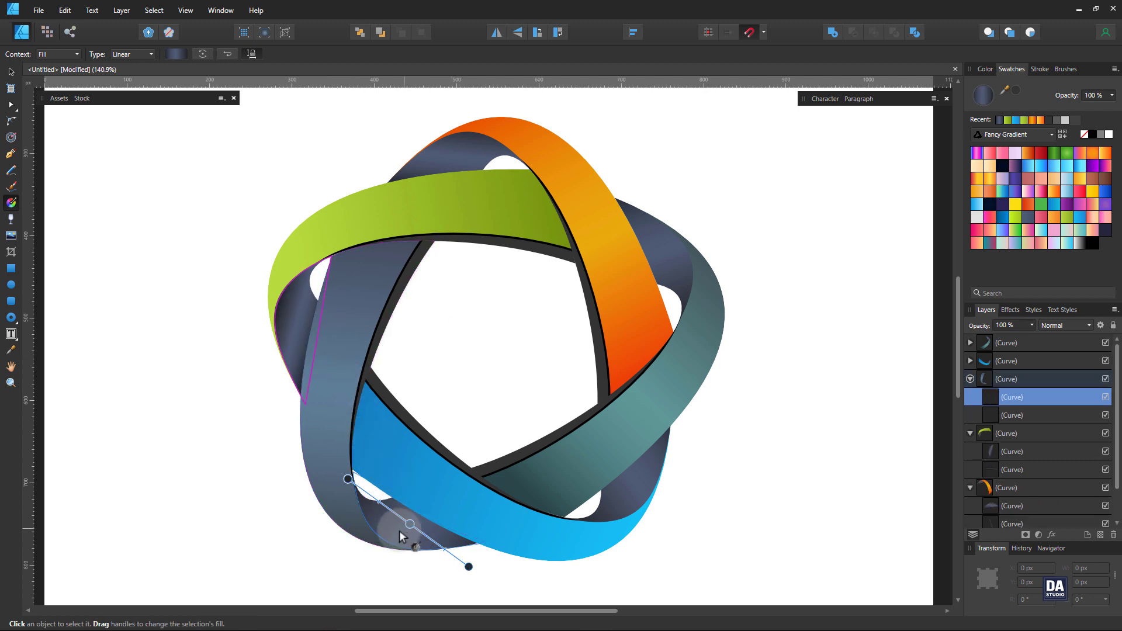
pyautogui.moveTo(398, 530)
pyautogui.mouseDown()
pyautogui.moveTo(447, 516)
pyautogui.moveTo(423, 465)
pyautogui.moveTo(444, 490)
pyautogui.moveTo(381, 528)
pyautogui.mouseUp()
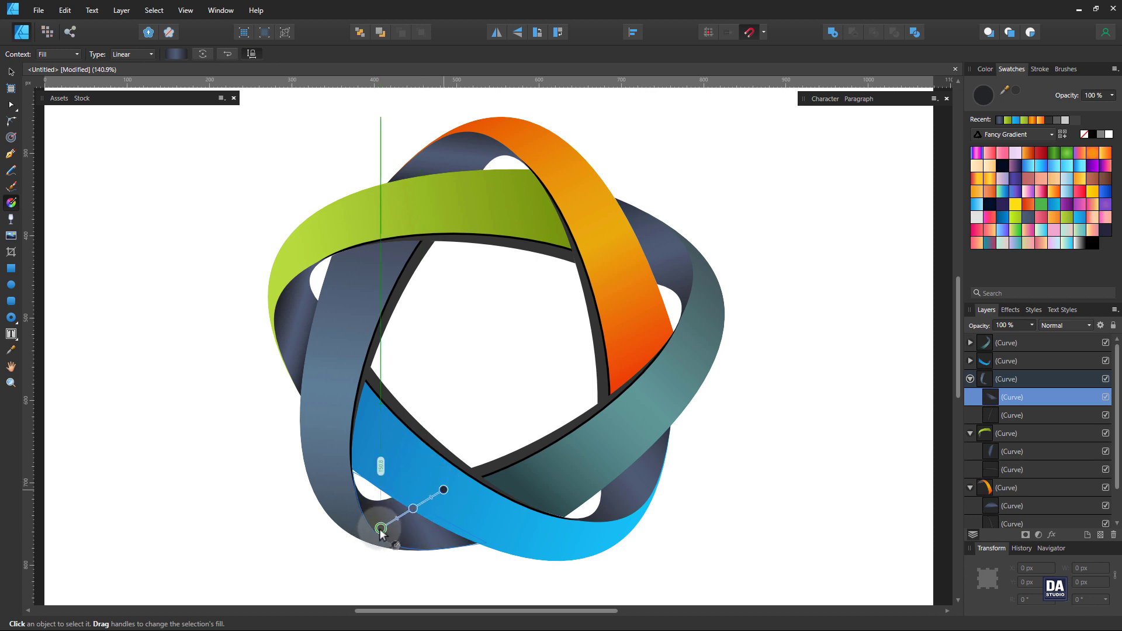
pyautogui.moveTo(444, 489); pyautogui.dragTo(402, 493)
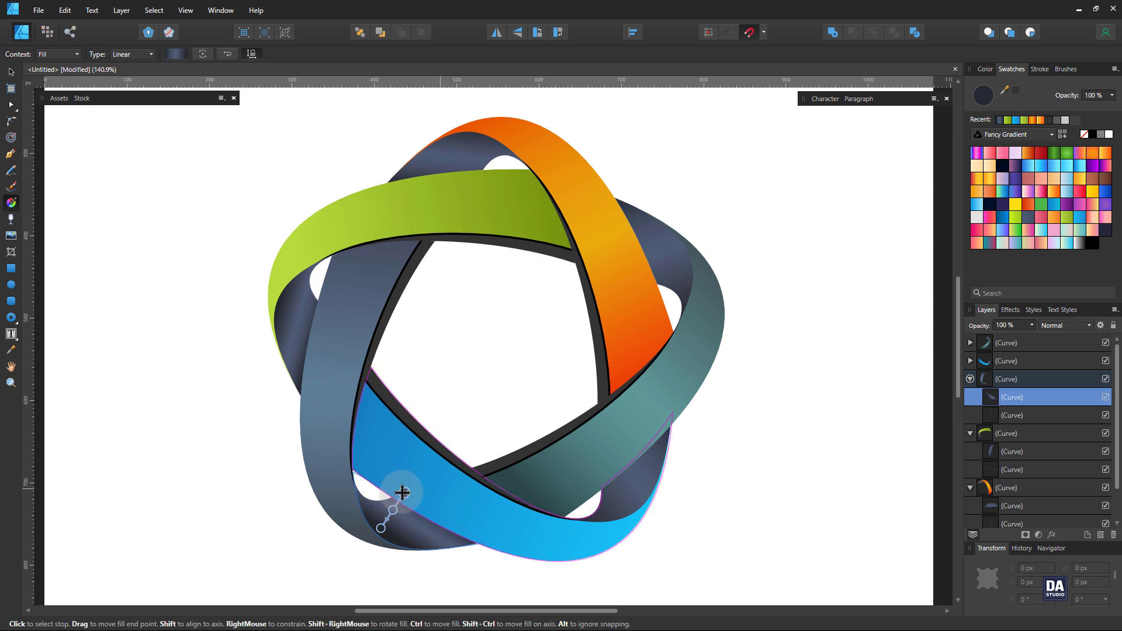
# Turn the gradient of the blue ribbon's folded piece so it crosses the fold diagonally towards the teal ribbon.
pyautogui.click(635, 490)
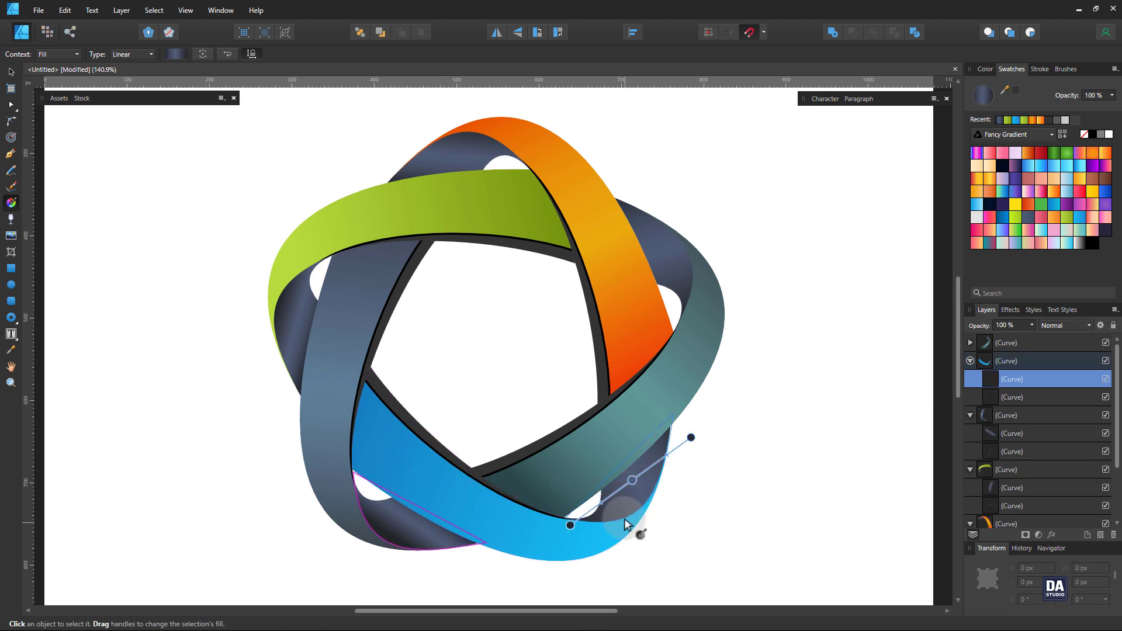
pyautogui.moveTo(621, 524)
pyautogui.mouseDown()
pyautogui.moveTo(626, 446)
pyautogui.moveTo(590, 472)
pyautogui.moveTo(603, 465)
pyautogui.moveTo(620, 520)
pyautogui.mouseUp()
pyautogui.moveTo(604, 465); pyautogui.dragTo(588, 472)
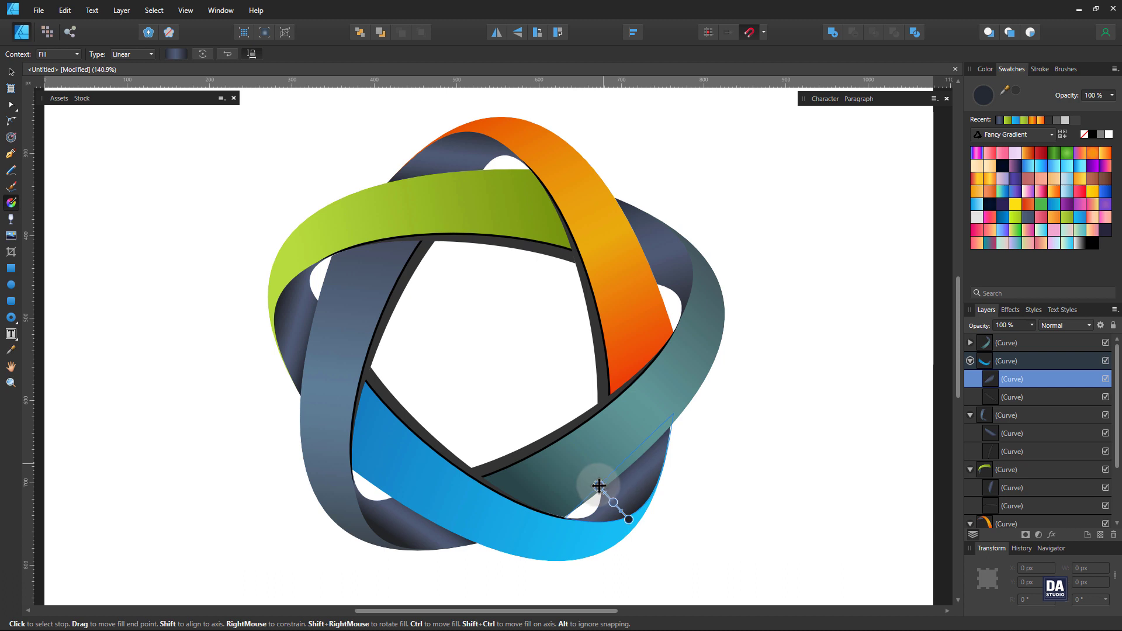
# Turn the gradient of the teal ribbon's folded piece to run across its width from the orange ribbon outwards, and deselect it.
pyautogui.click(658, 274)
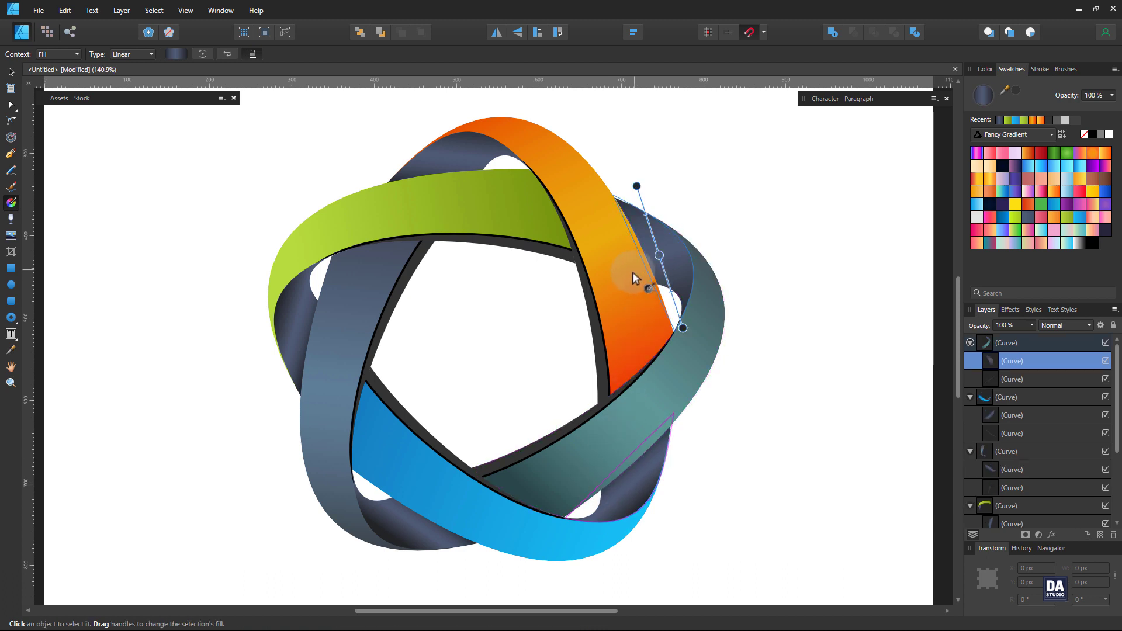
pyautogui.moveTo(624, 270)
pyautogui.mouseDown()
pyautogui.moveTo(697, 285)
pyautogui.moveTo(701, 297)
pyautogui.moveTo(627, 277)
pyautogui.moveTo(691, 278)
pyautogui.mouseUp()
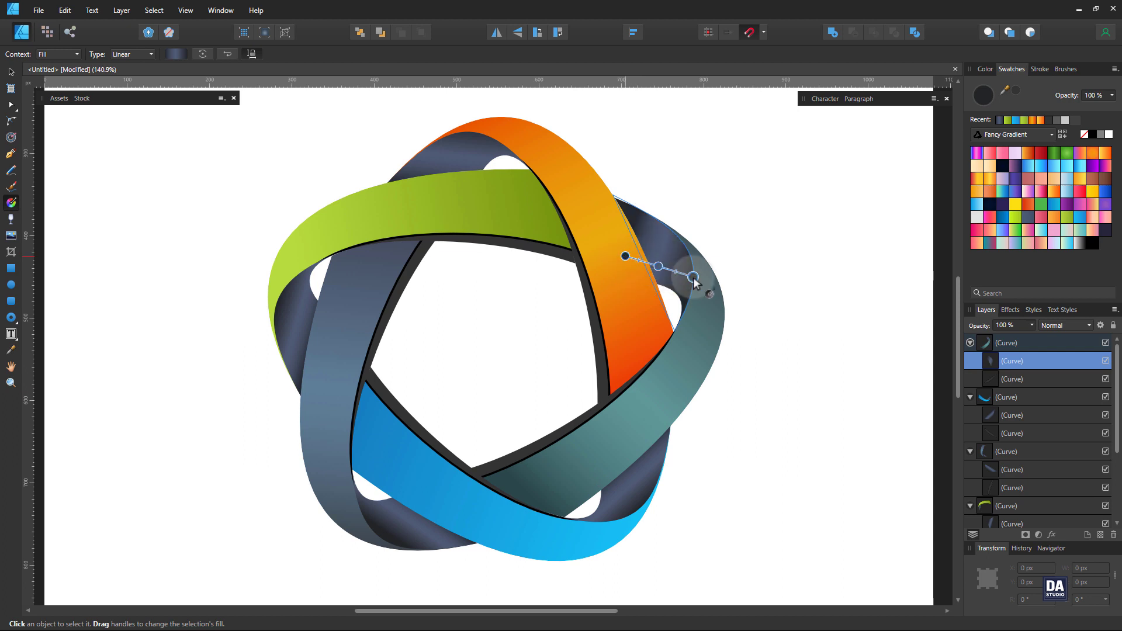
pyautogui.moveTo(625, 256); pyautogui.dragTo(653, 293)
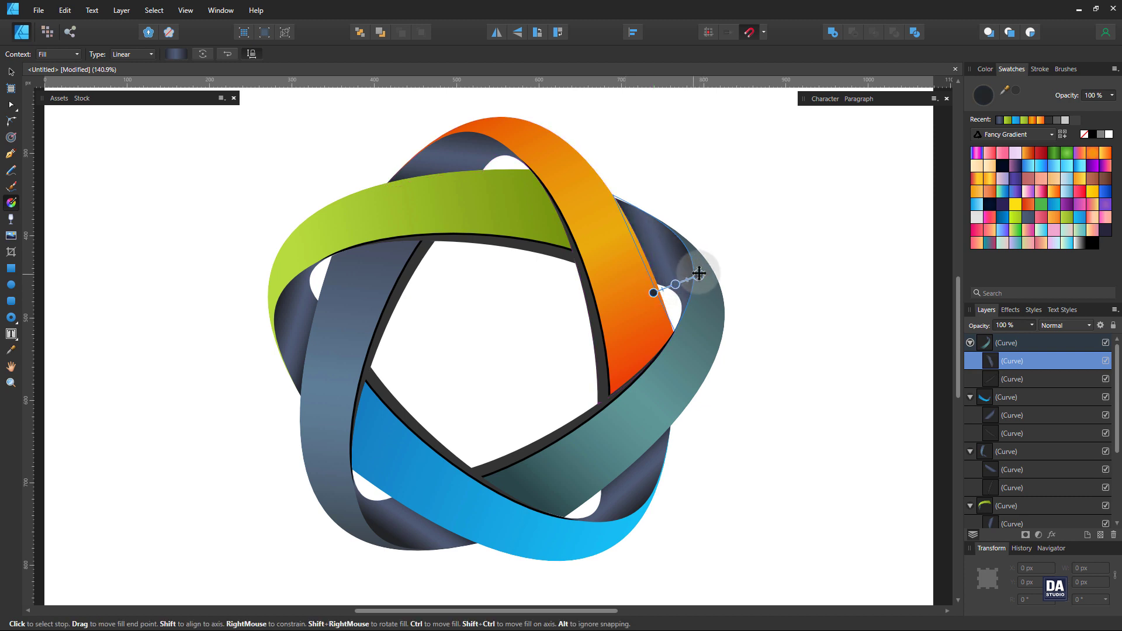
pyautogui.moveTo(694, 276); pyautogui.dragTo(701, 272)
pyautogui.click(11, 71)
pyautogui.click(158, 217)
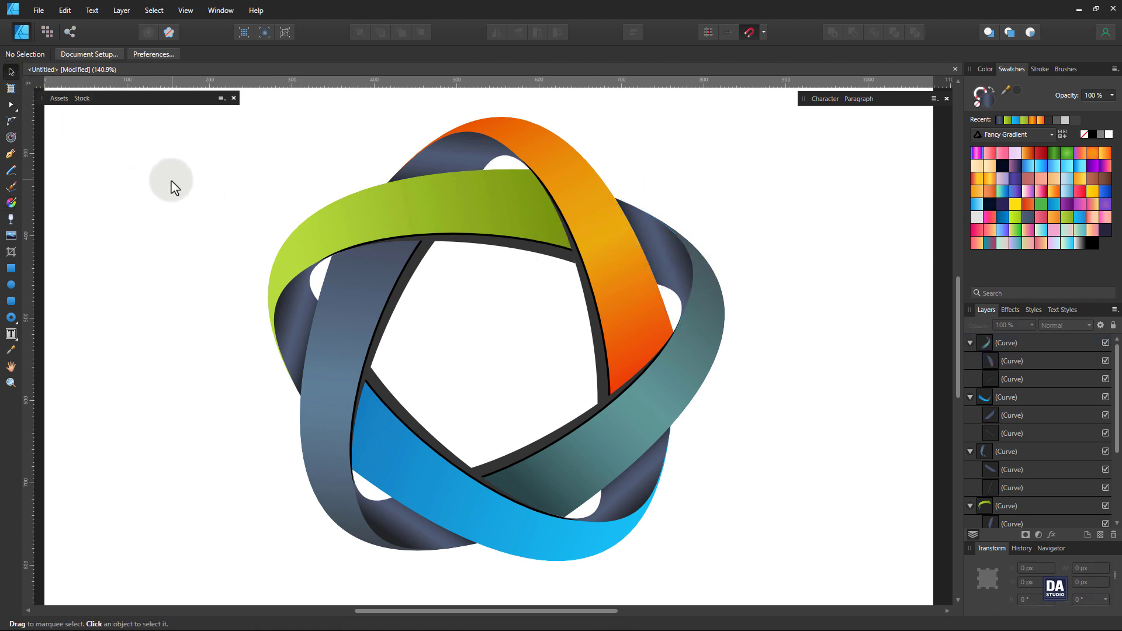
# Fill the green ribbon's dark inner edge strip with the recent green gradient, running horizontally from its outer end to past the middle.
pyautogui.click(474, 248)
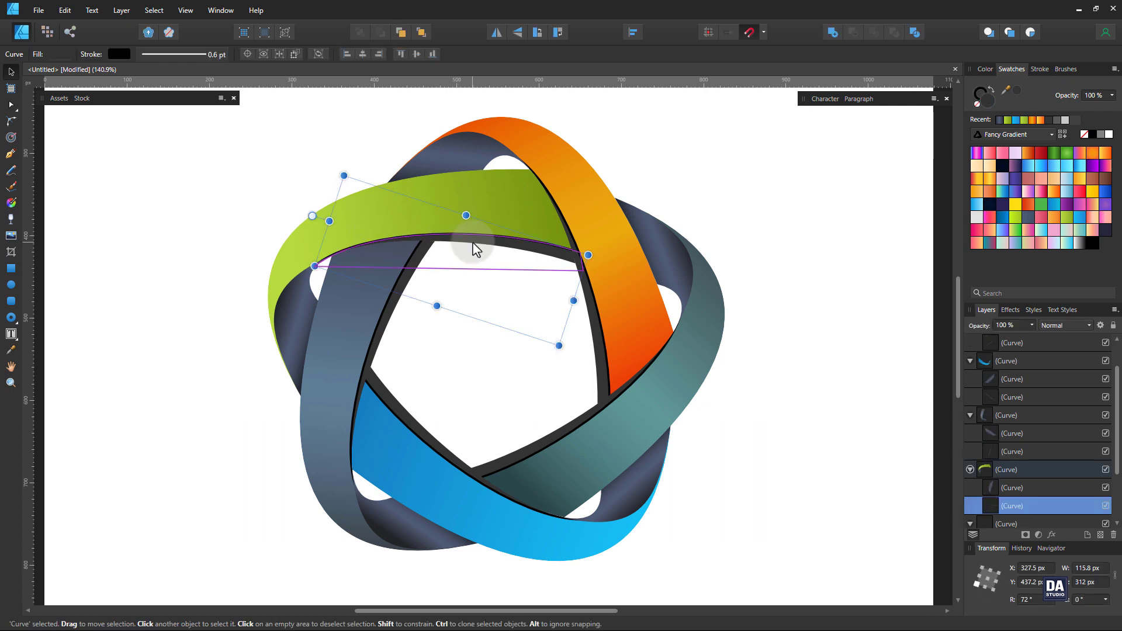
pyautogui.click(1009, 119)
pyautogui.click(13, 202)
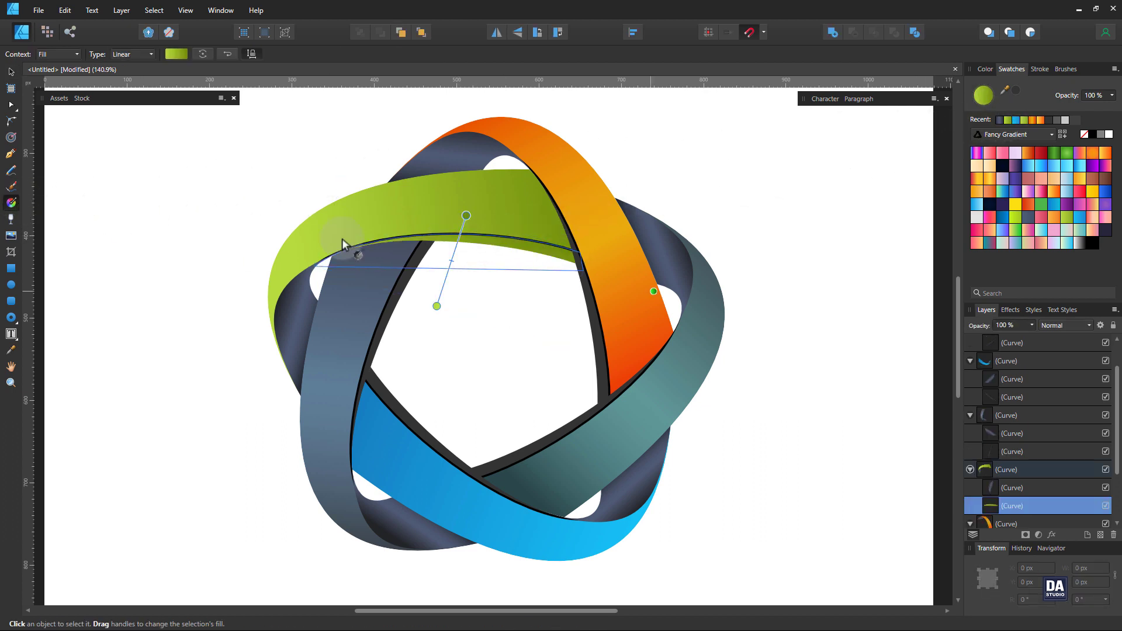
pyautogui.moveTo(361, 252); pyautogui.dragTo(561, 261)
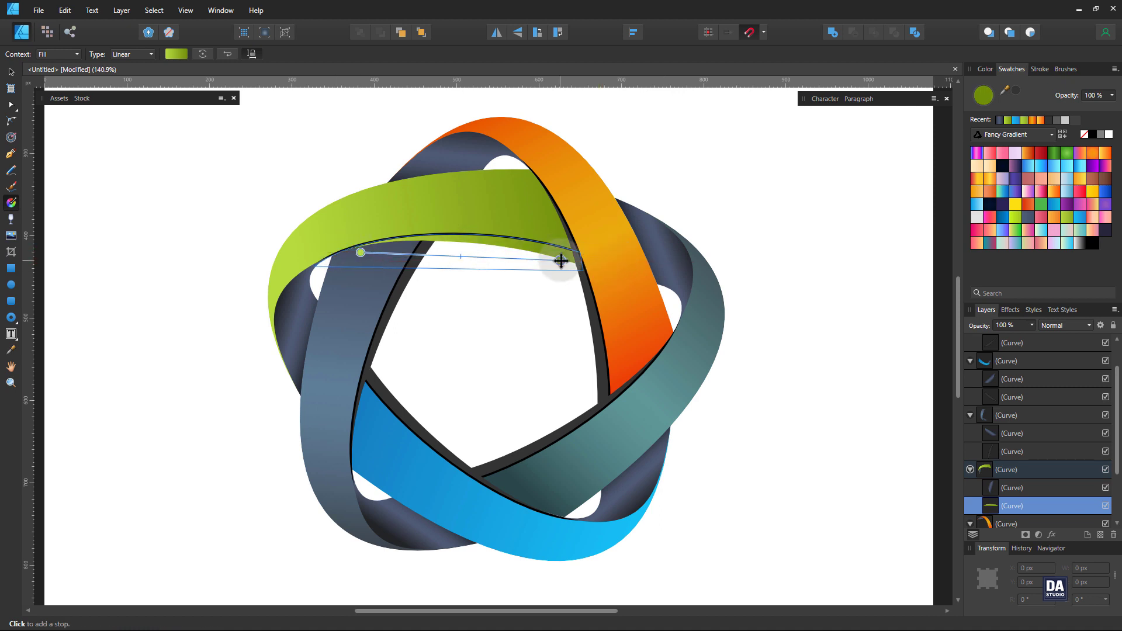
pyautogui.moveTo(360, 252); pyautogui.dragTo(311, 263)
pyautogui.moveTo(561, 261); pyautogui.dragTo(486, 261)
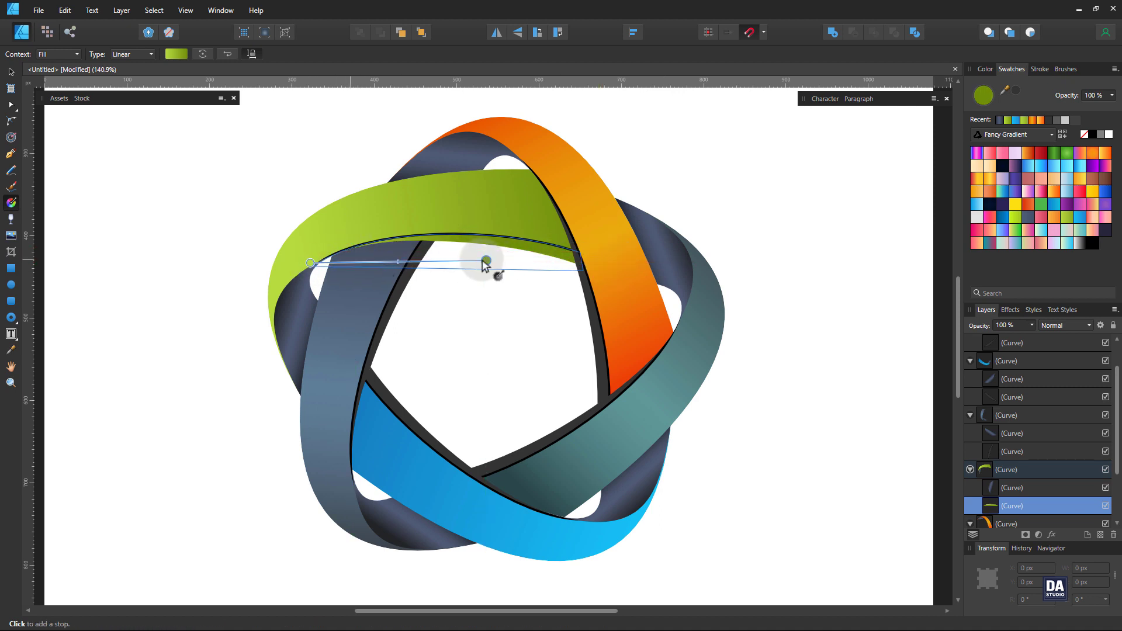
# Darken the end stop of the green inner edge strip's gradient to H 74, S 66, L 22.
pyautogui.click(175, 53)
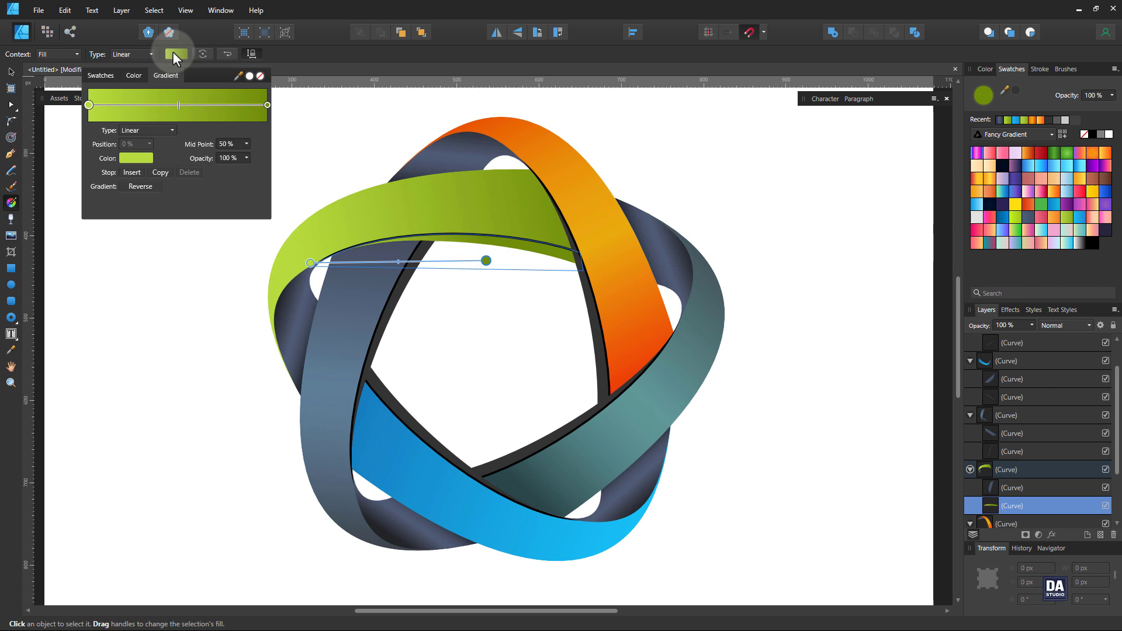
pyautogui.click(268, 106)
pyautogui.click(140, 158)
pyautogui.moveTo(149, 230); pyautogui.dragTo(152, 226)
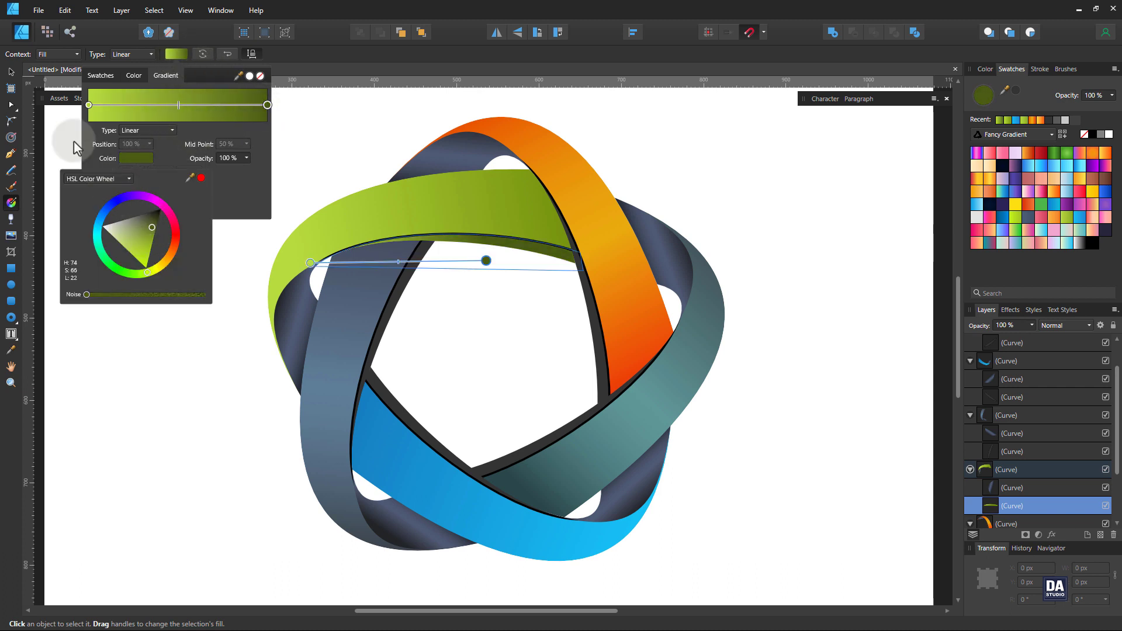
pyautogui.click(11, 73)
pyautogui.click(11, 73)
# Fill the dark grey inner edge strip of the orange ribbon with the recent yellow-to-orange gradient.
pyautogui.click(593, 335)
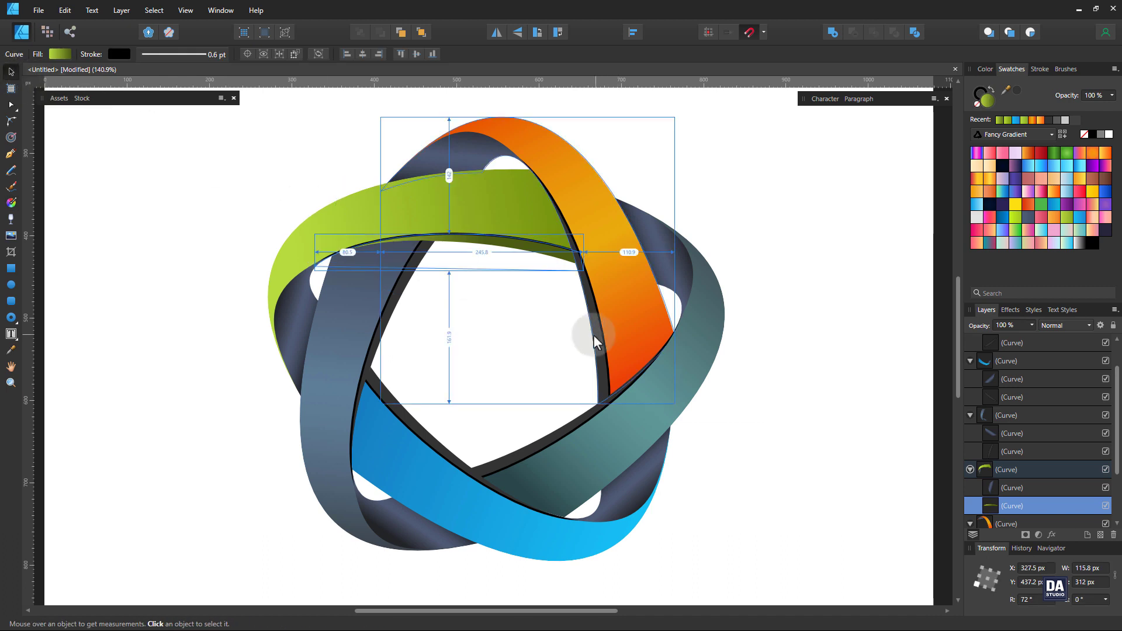
pyautogui.doubleClick(597, 333)
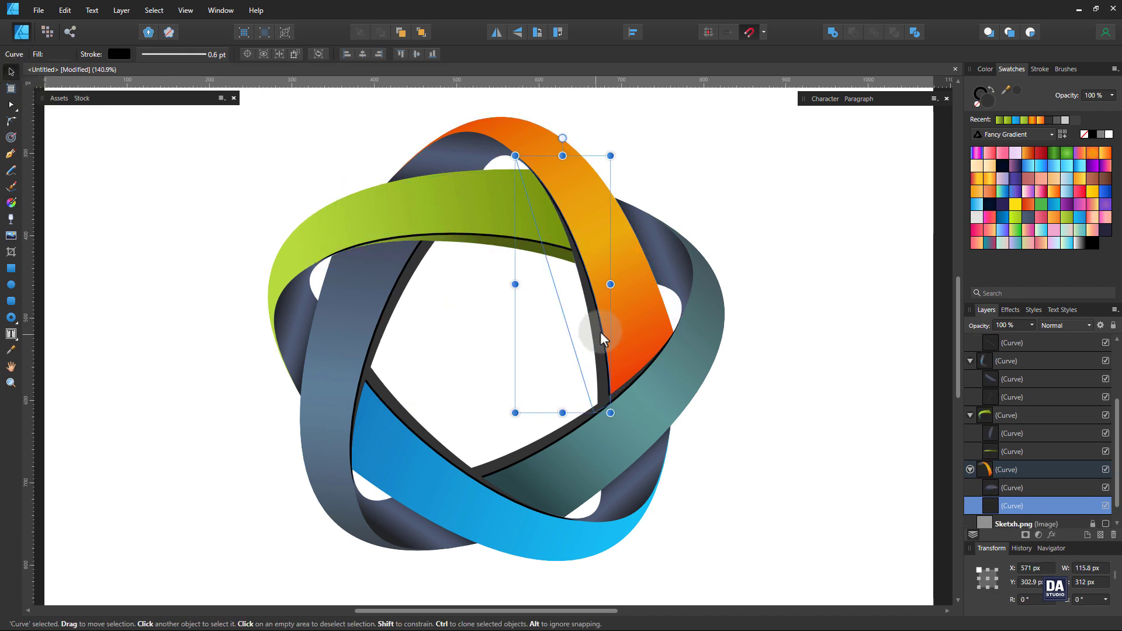
pyautogui.click(1039, 121)
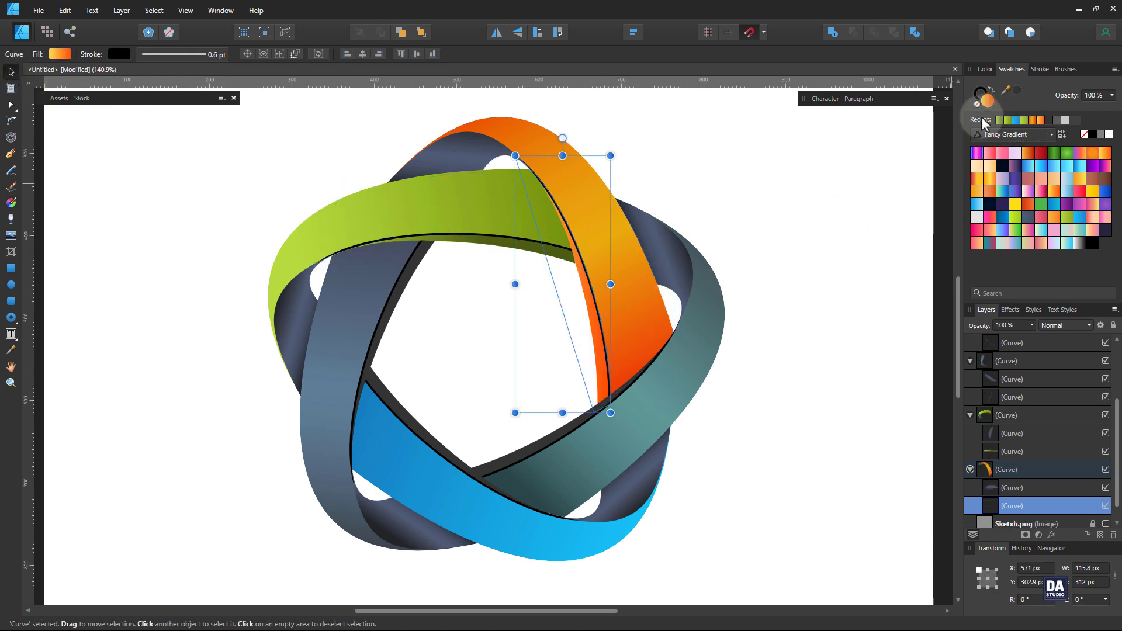
# Darken the end stop of the orange inner edge strip's gradient to brown, H 17, S 89, L 26.
pyautogui.click(64, 51)
pyautogui.click(191, 106)
pyautogui.click(55, 159)
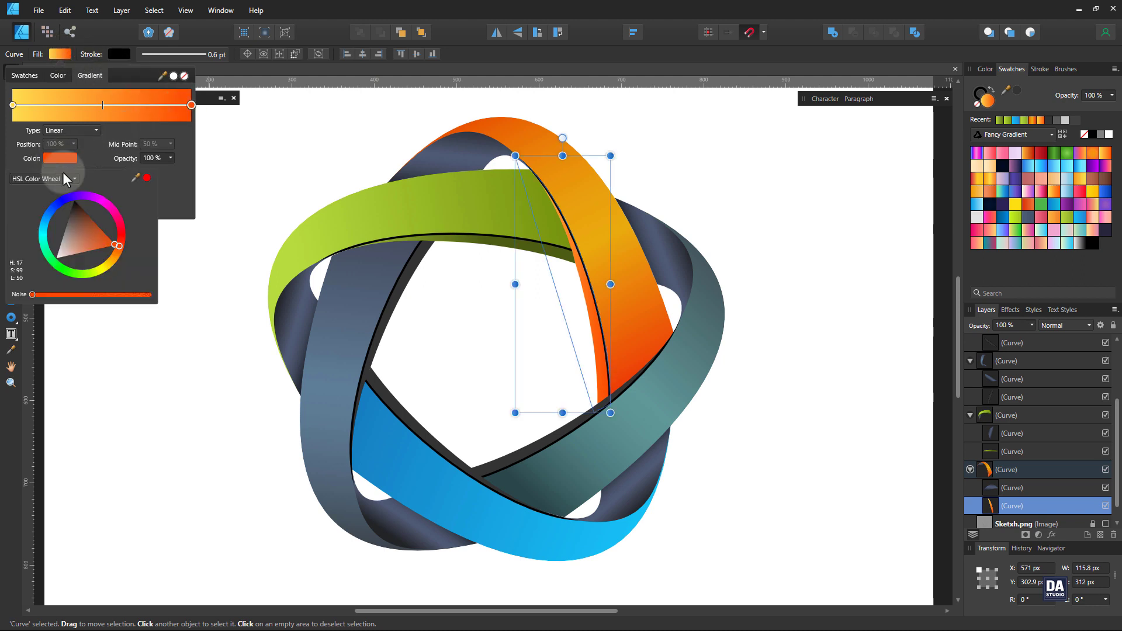
pyautogui.moveTo(110, 240); pyautogui.dragTo(92, 223)
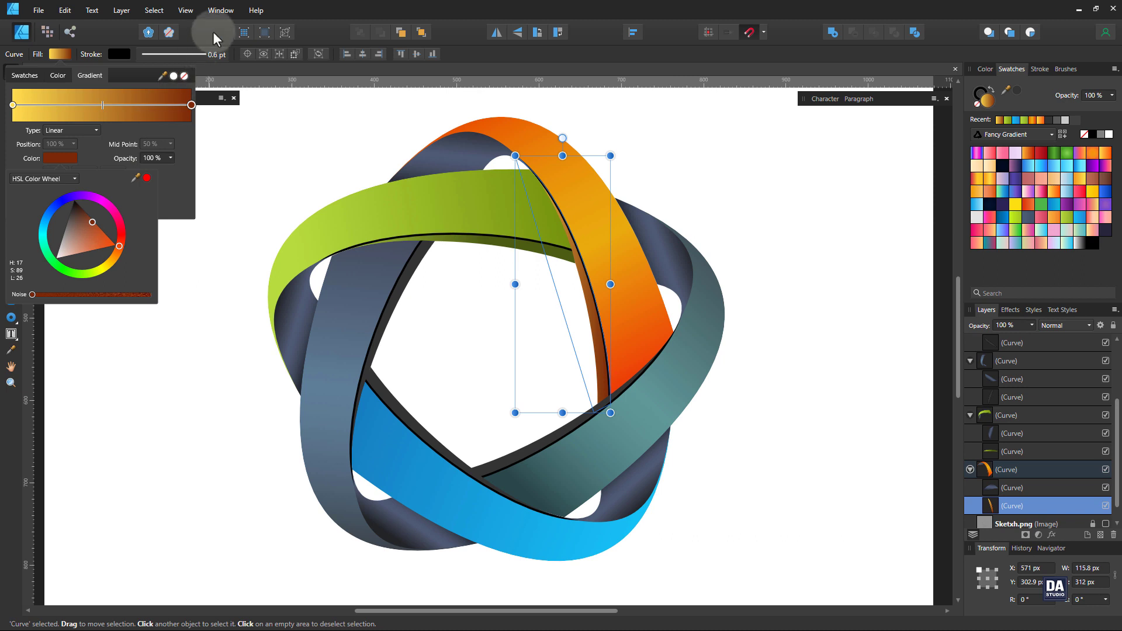
# Fill the blue ribbon's inner edge strip with the recent blue gradient and align the gradient lengthwise, with its end under the slate ribbon.
pyautogui.click(411, 418)
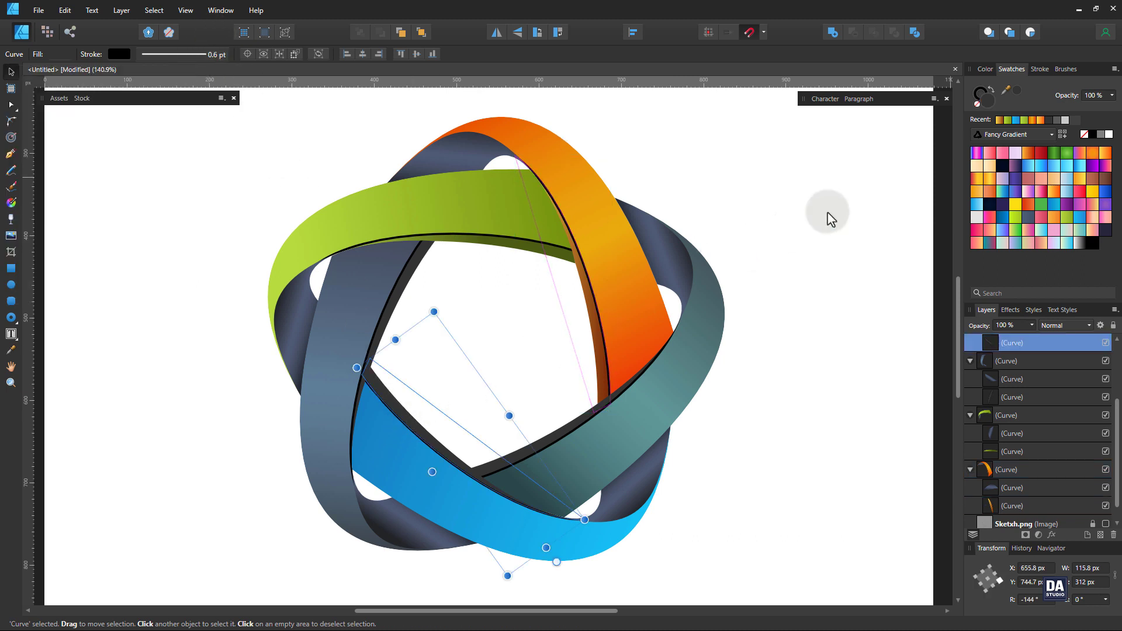
pyautogui.click(1015, 120)
pyautogui.click(11, 202)
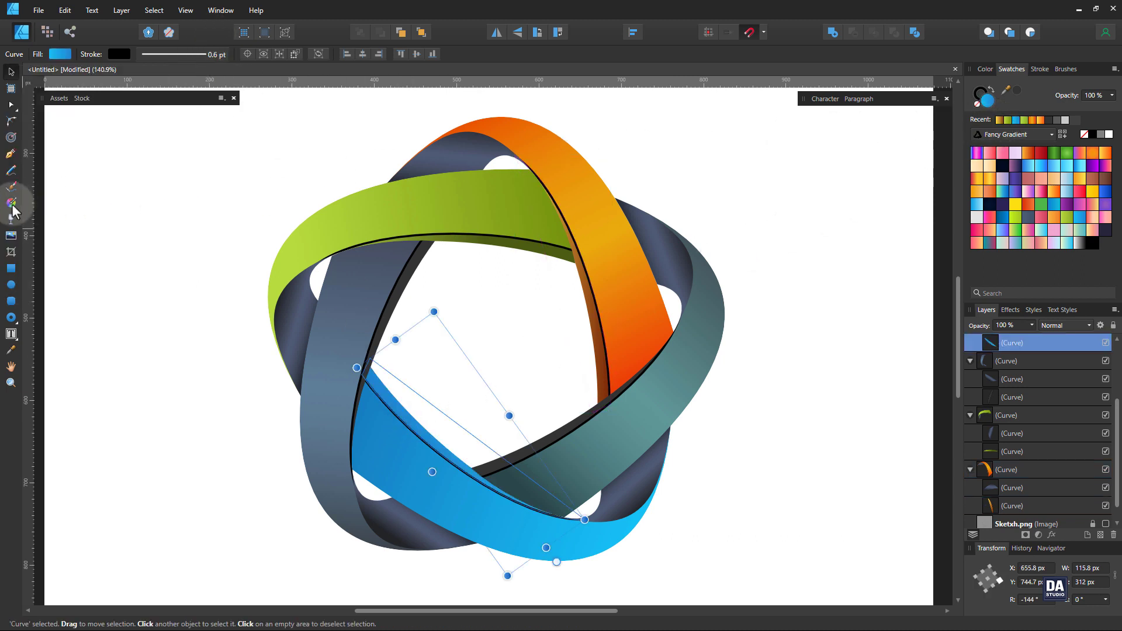
pyautogui.moveTo(359, 404); pyautogui.dragTo(339, 381)
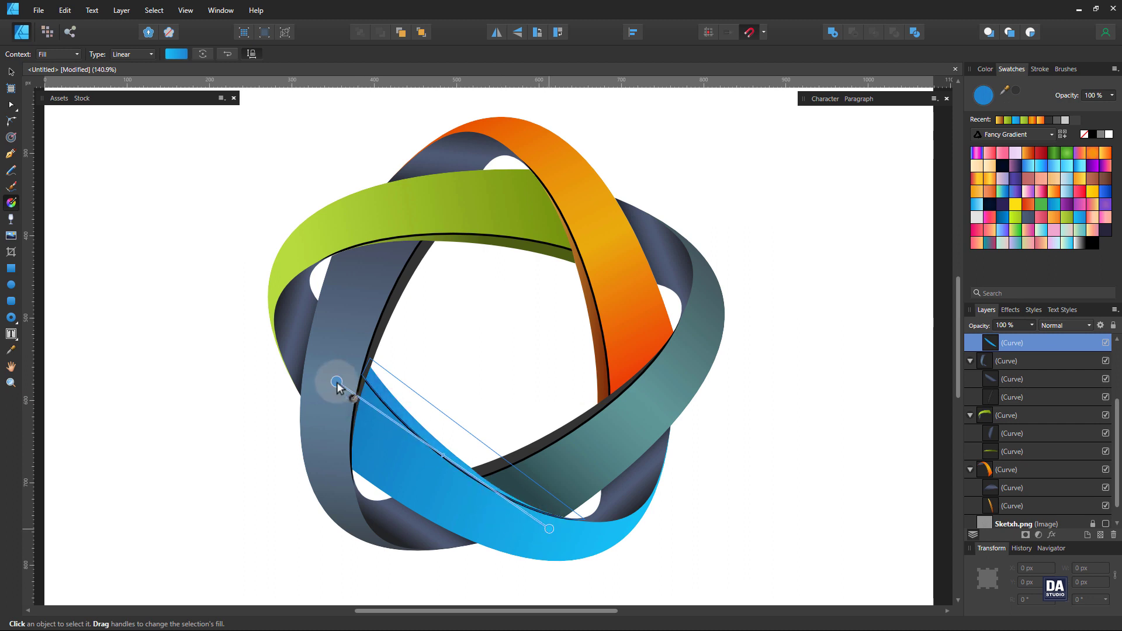
# Darken the end stop of the blue inner edge strip's gradient to navy, H 206, S 69, L 22.
pyautogui.click(177, 54)
pyautogui.click(267, 105)
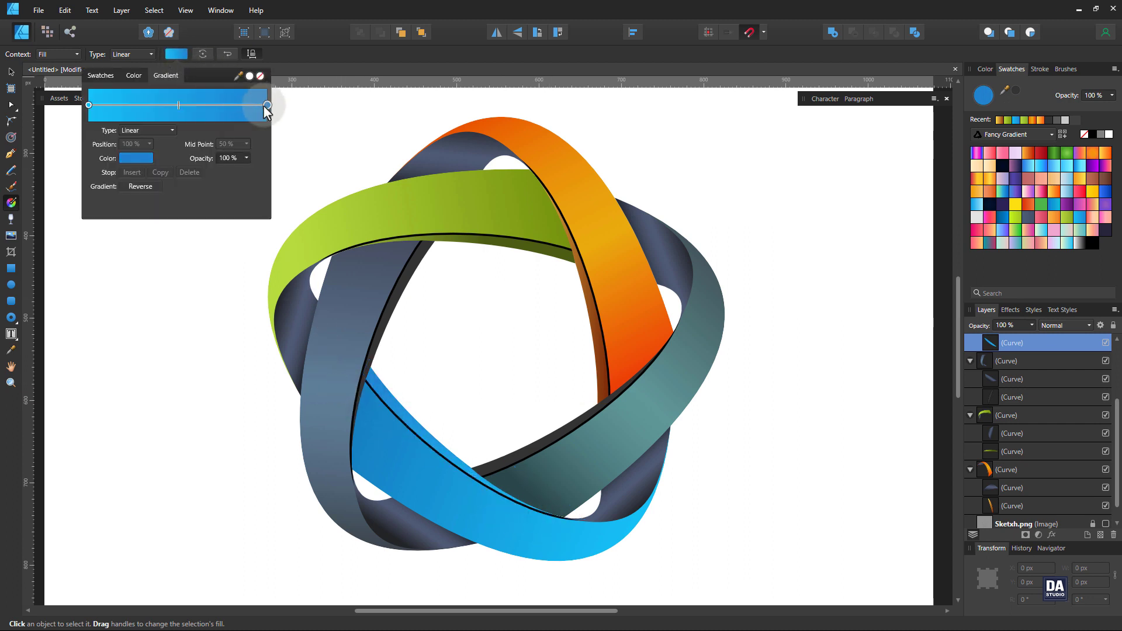
pyautogui.click(145, 159)
pyautogui.moveTo(134, 206); pyautogui.dragTo(130, 251)
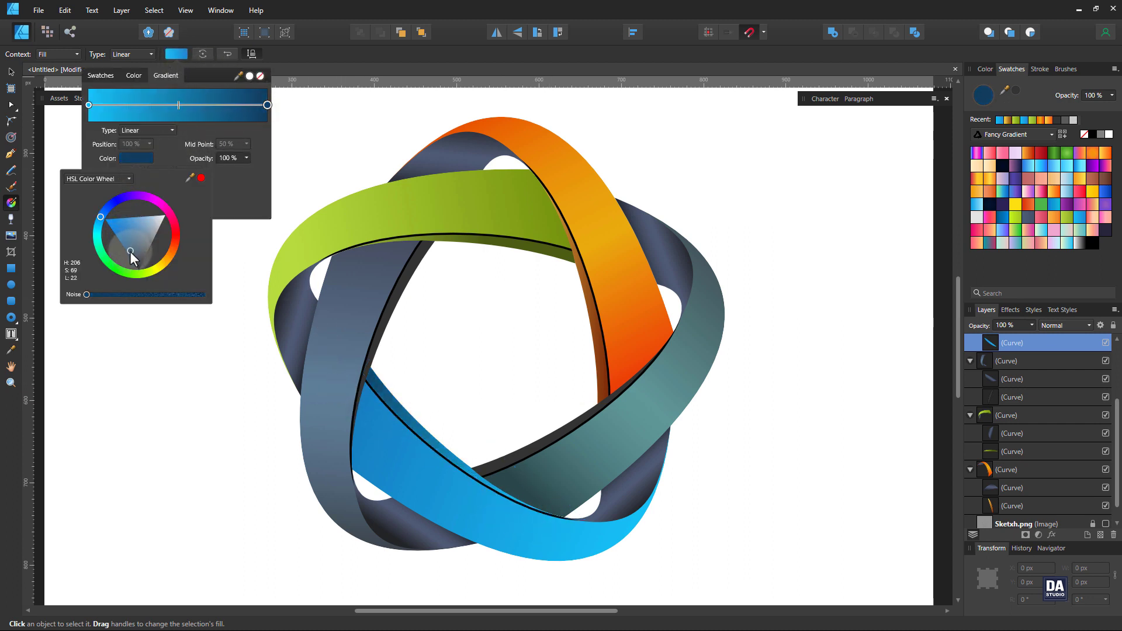
pyautogui.click(300, 62)
pyautogui.click(12, 72)
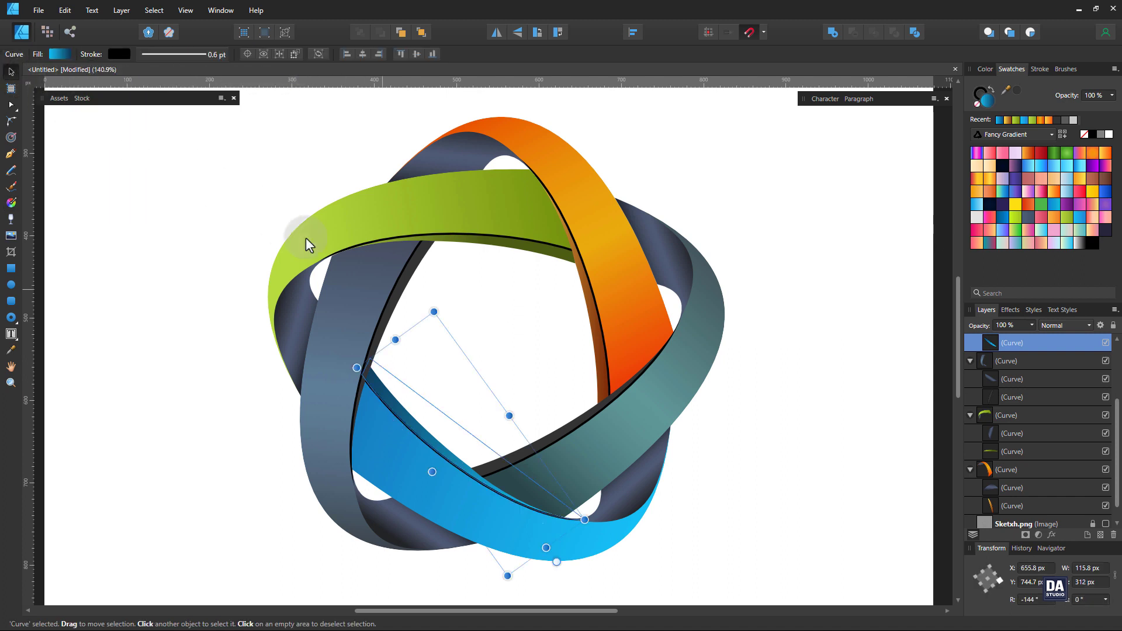
# Fill the slate ribbon's inner edge strip with the colour sampled from that ribbon, and apply a linear gradient along the strip's length.
pyautogui.click(400, 291)
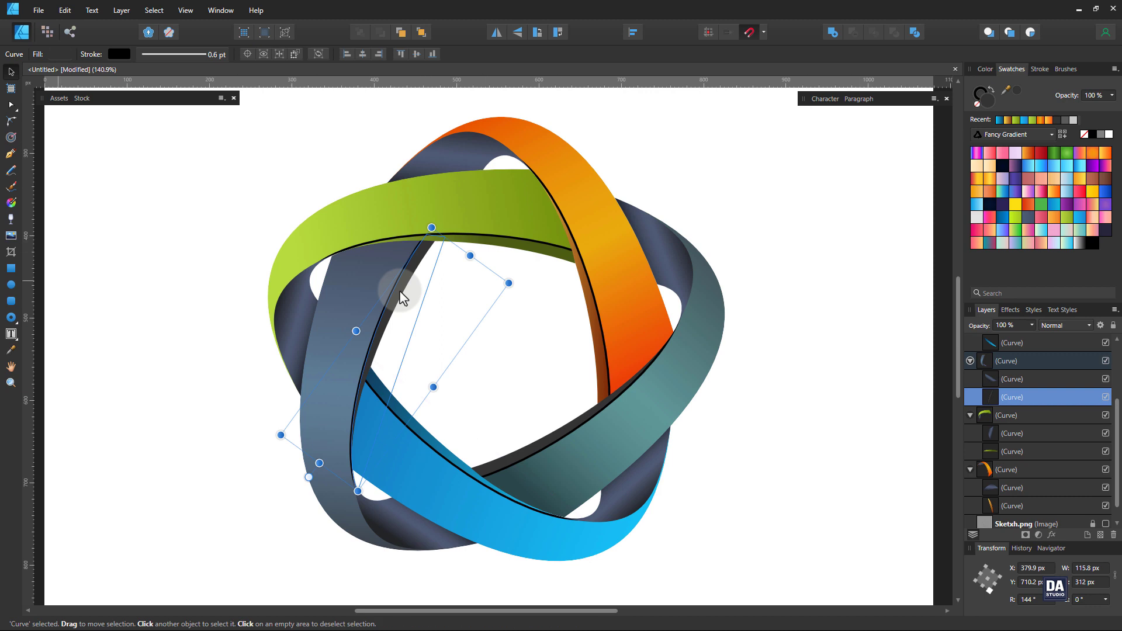
pyautogui.click(10, 349)
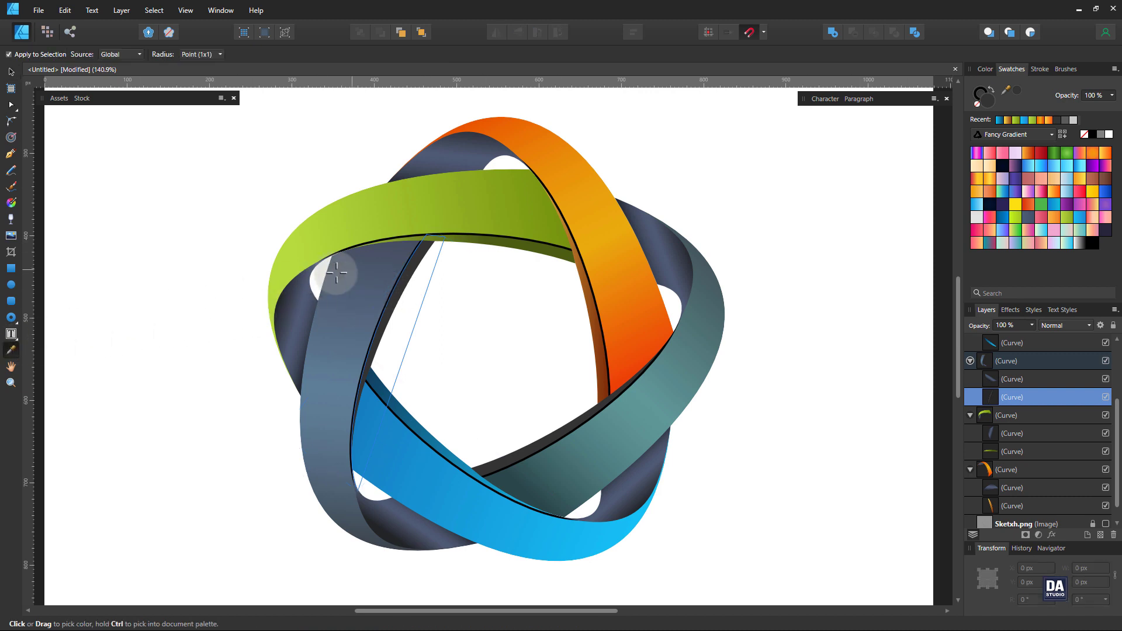
pyautogui.click(355, 268)
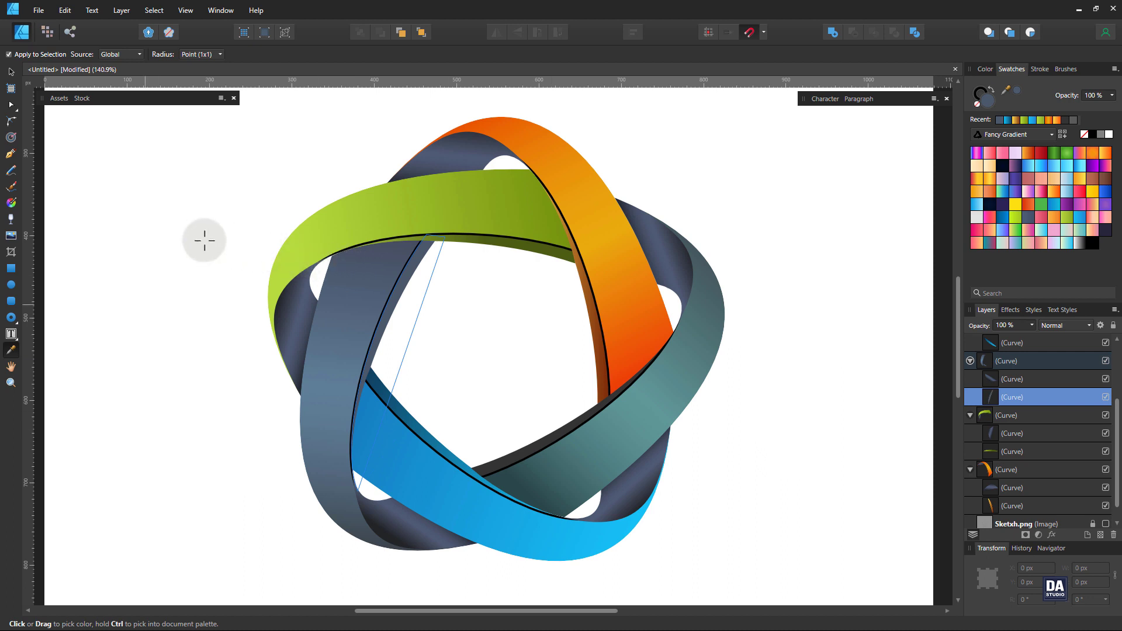
pyautogui.click(11, 202)
pyautogui.moveTo(431, 248); pyautogui.dragTo(363, 431)
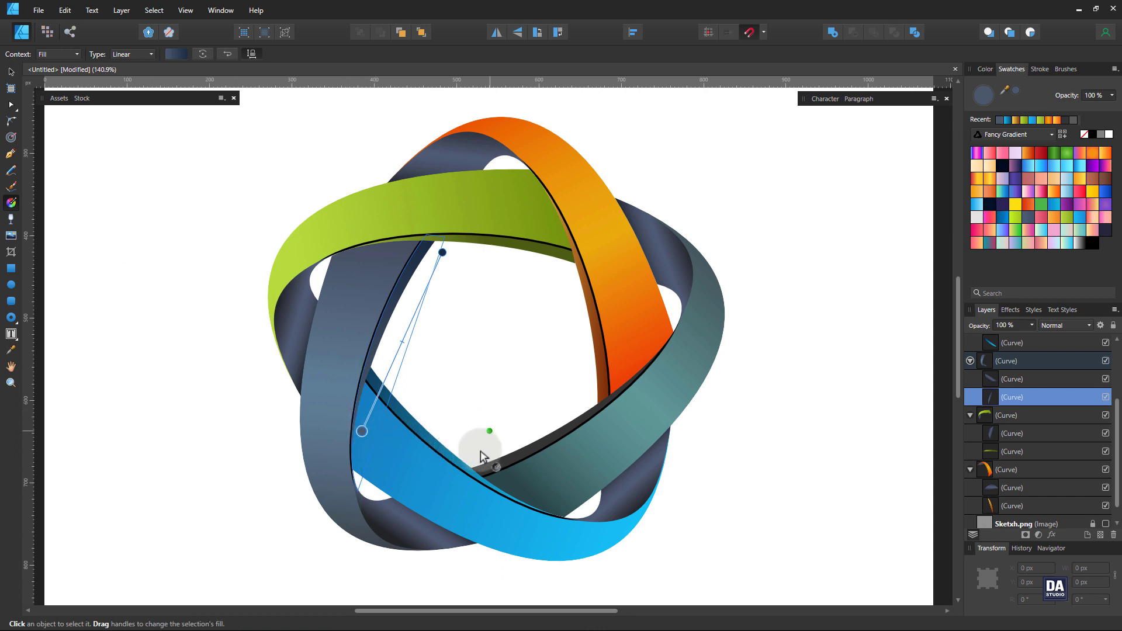
# Fill the teal ribbon's inner edge strip with the colour sampled from that ribbon, and stretch a linear gradient along and beyond the strip.
pyautogui.click(512, 456)
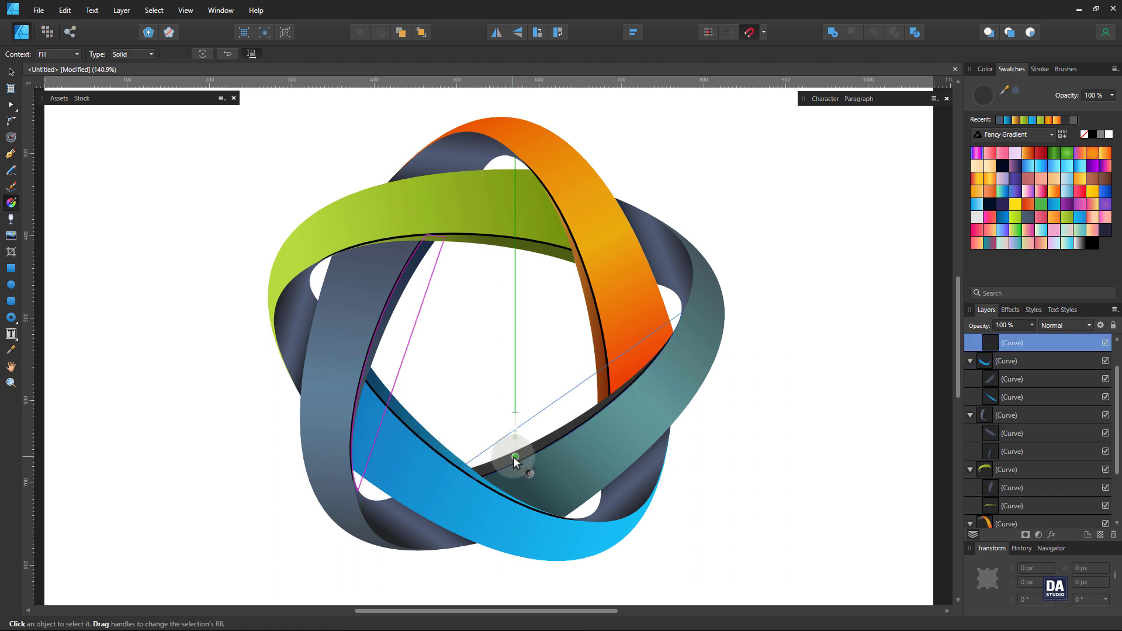
pyautogui.click(11, 350)
pyautogui.click(559, 471)
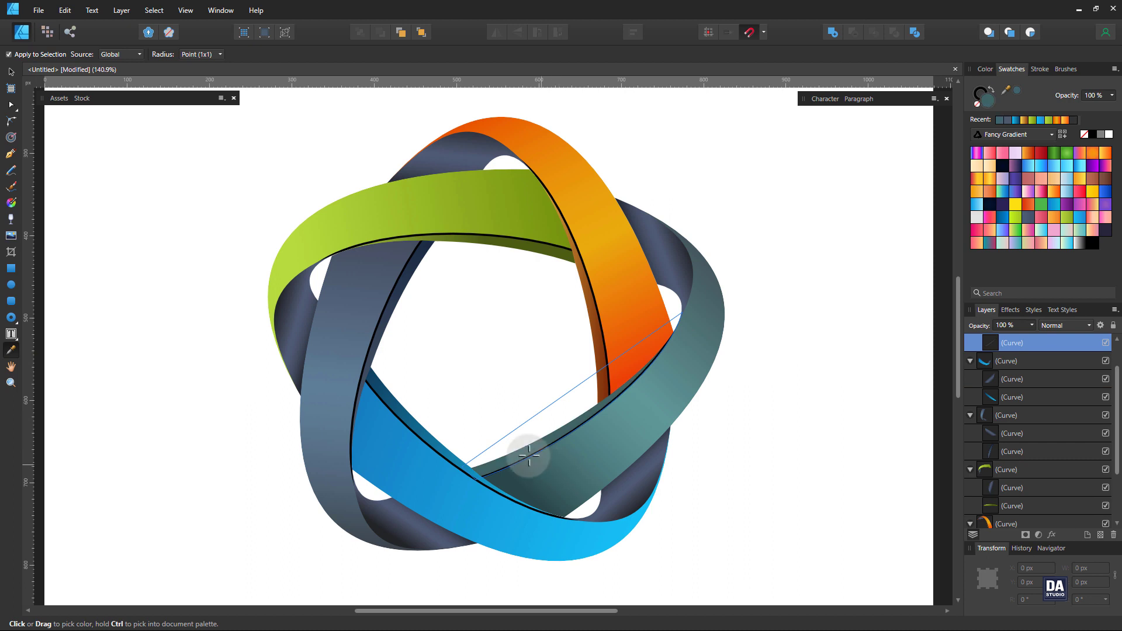
pyautogui.click(11, 202)
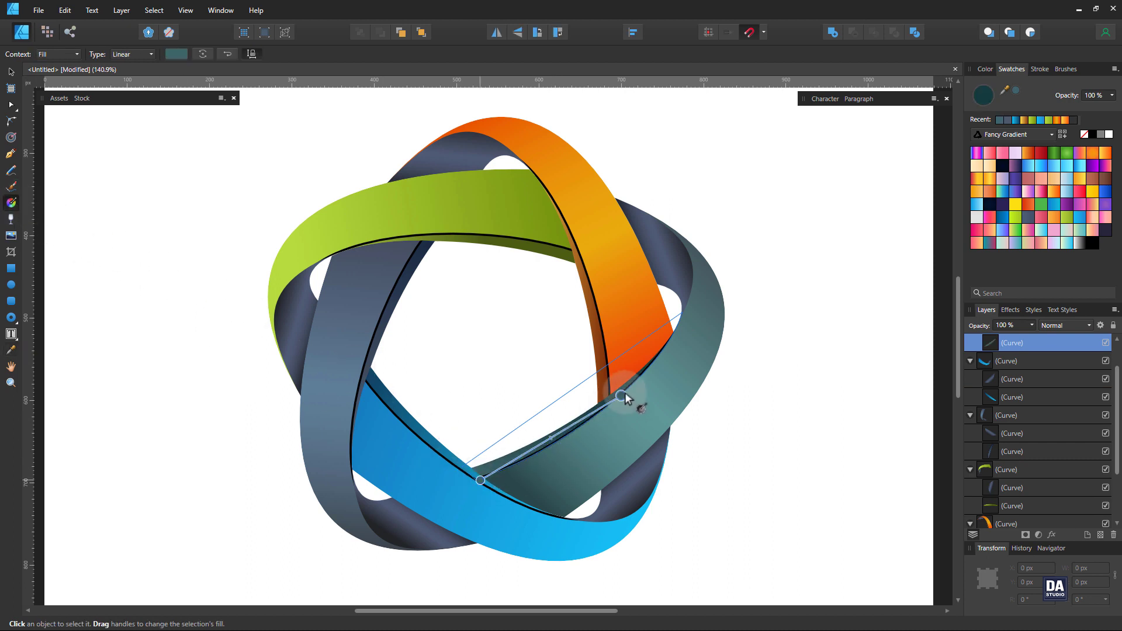
pyautogui.moveTo(716, 358); pyautogui.dragTo(449, 501)
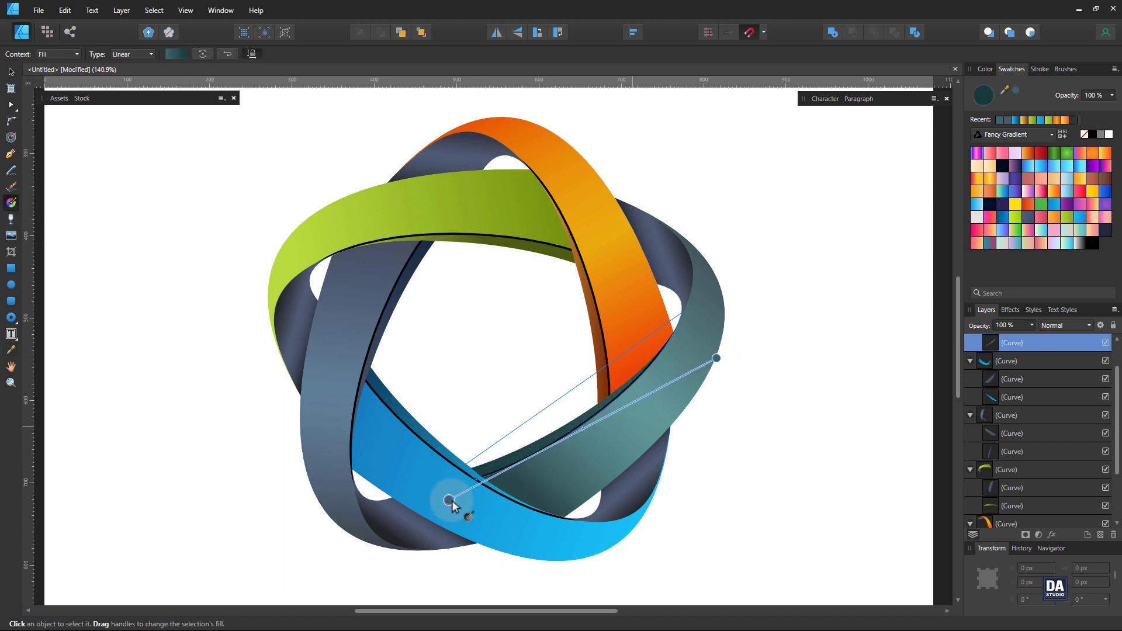
# Select the inner edge strips of all five ribbons and set their stroke colour to white.
pyautogui.click(12, 71)
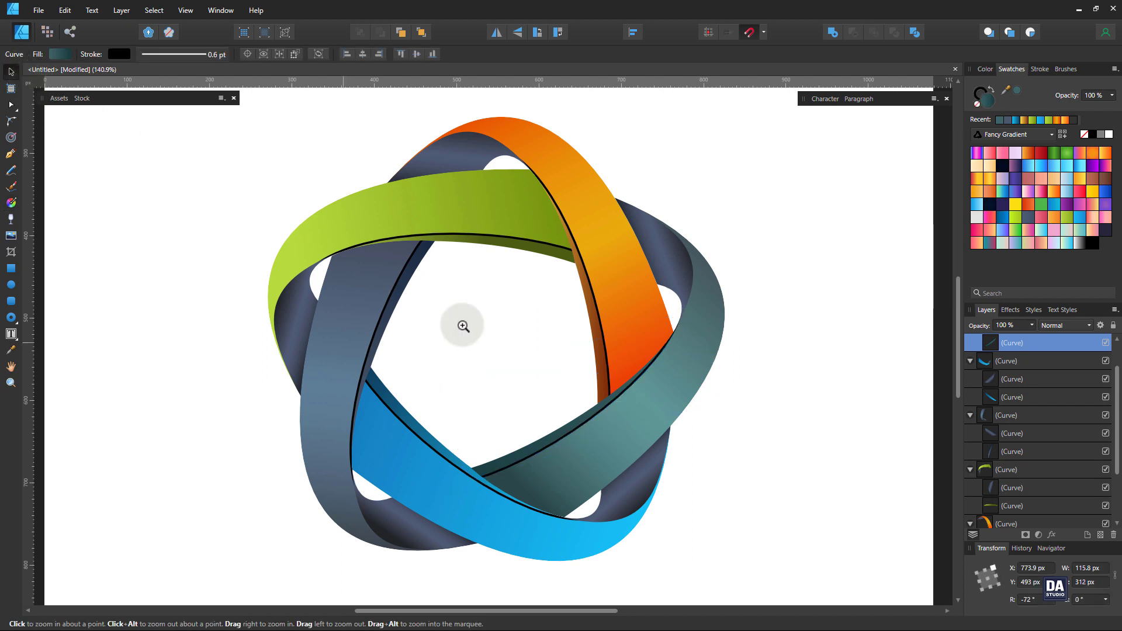
pyautogui.moveTo(462, 324); pyautogui.dragTo(526, 325)
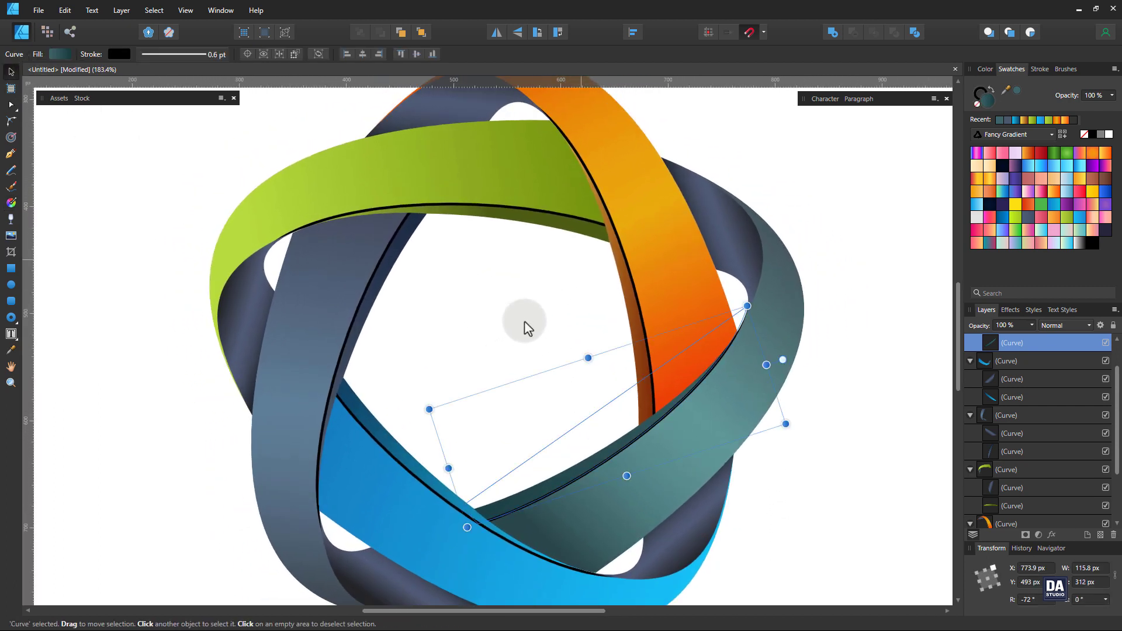
pyautogui.click(615, 271)
pyautogui.keyDown('shift'); pyautogui.click(535, 231); pyautogui.keyUp('shift')
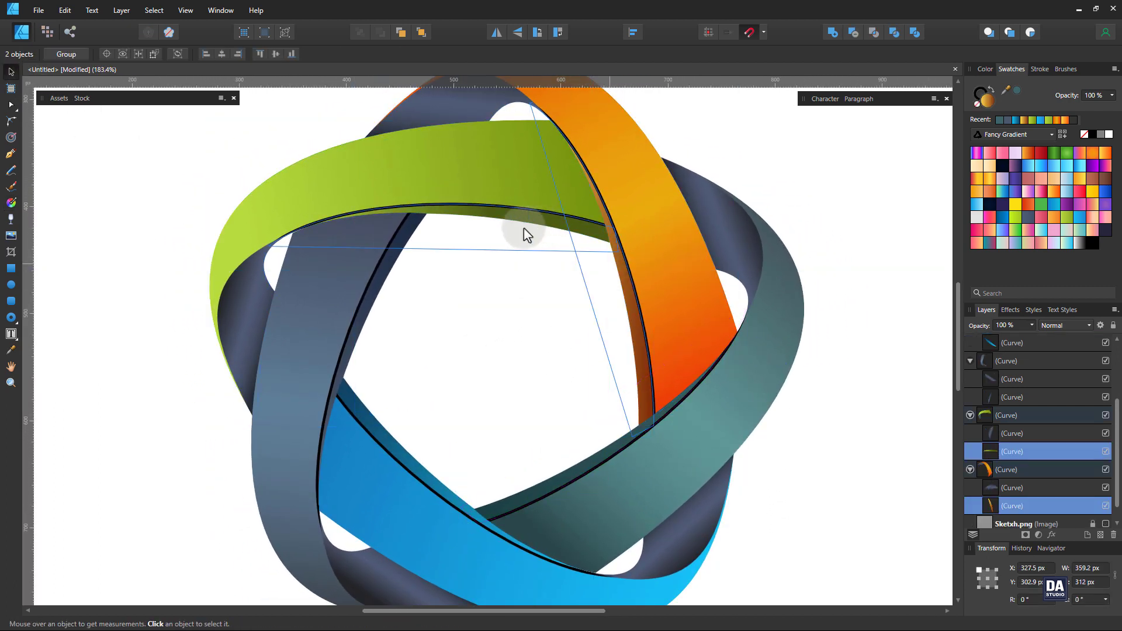
pyautogui.keyDown('shift'); pyautogui.click(392, 268); pyautogui.keyUp('shift')
pyautogui.keyDown('shift'); pyautogui.click(377, 431); pyautogui.keyUp('shift')
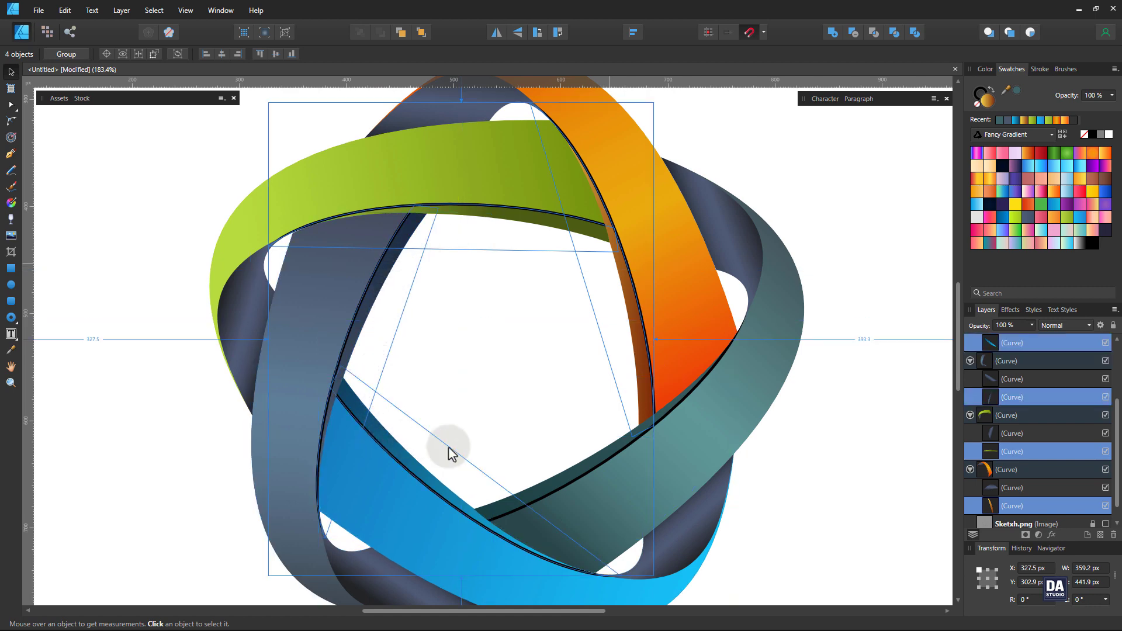
pyautogui.keyDown('shift'); pyautogui.click(564, 471); pyautogui.keyUp('shift')
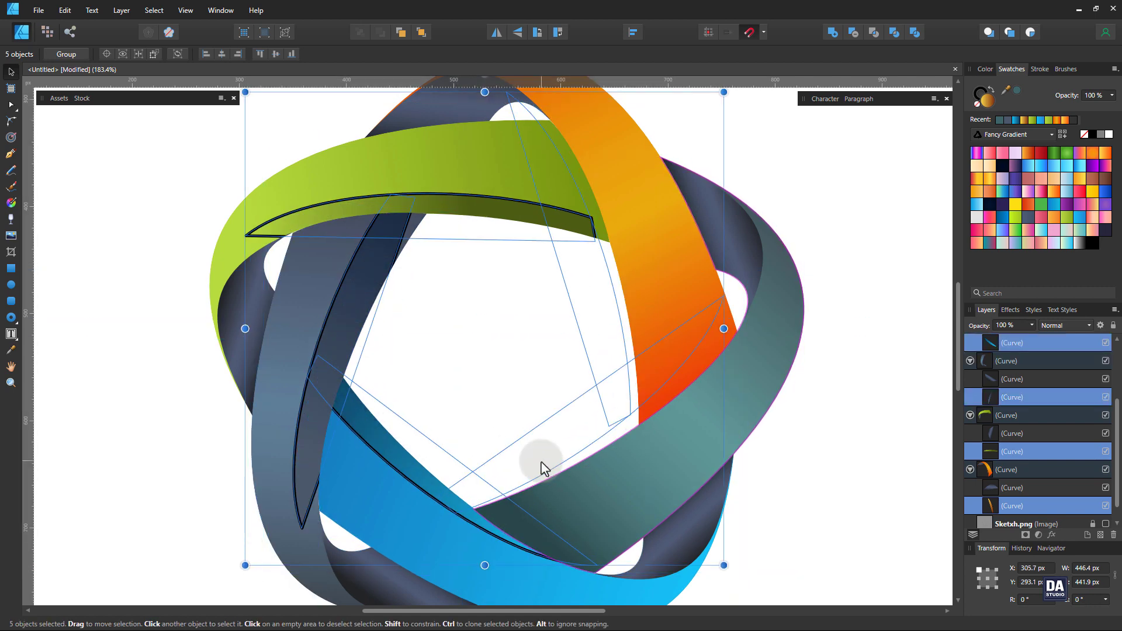
pyautogui.click(1108, 135)
# Set the strips' stroke width to 0.3 pt, scaling with the object, and taper its pressure profile to zero at both ends.
pyautogui.click(1041, 70)
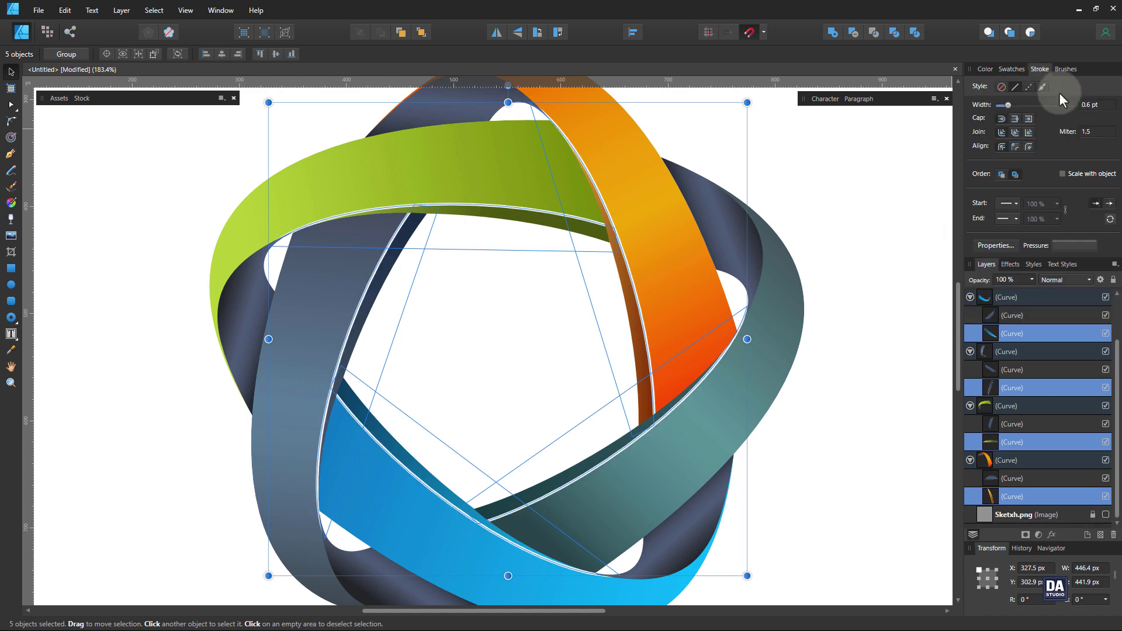
pyautogui.scroll(-3, 1075, 115)
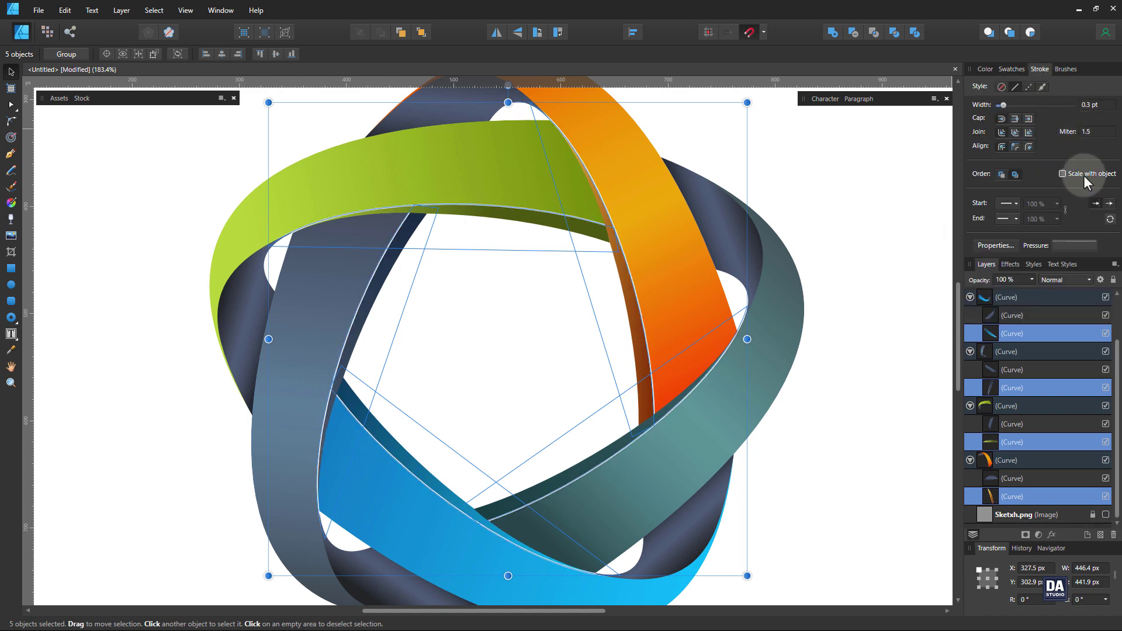
pyautogui.click(1075, 246)
pyautogui.click(1043, 259)
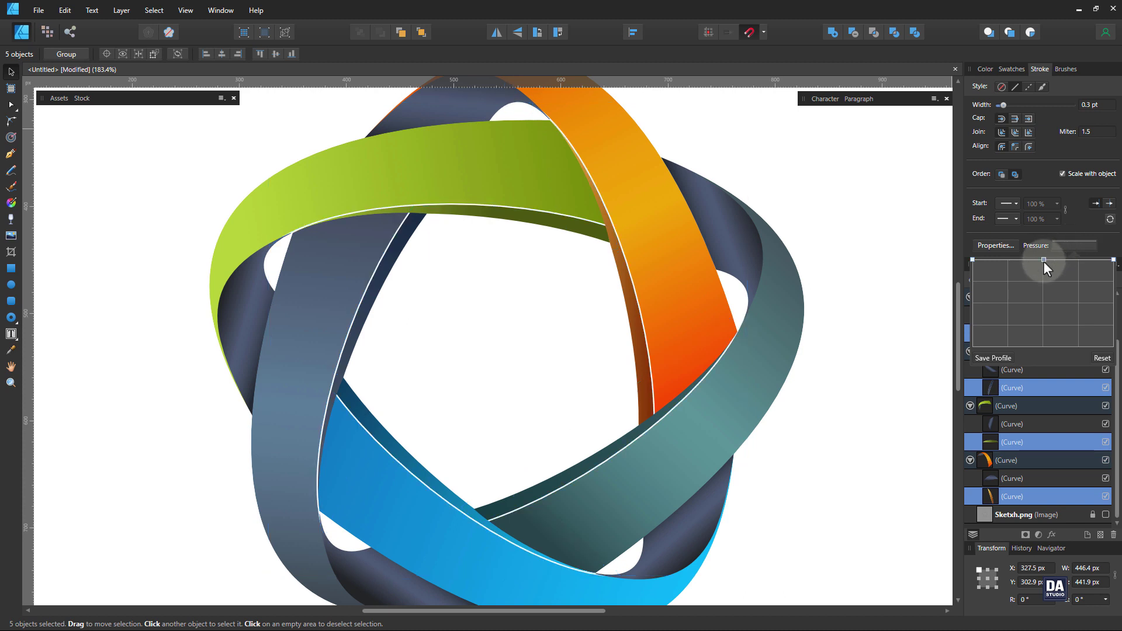
pyautogui.moveTo(975, 261); pyautogui.dragTo(952, 351)
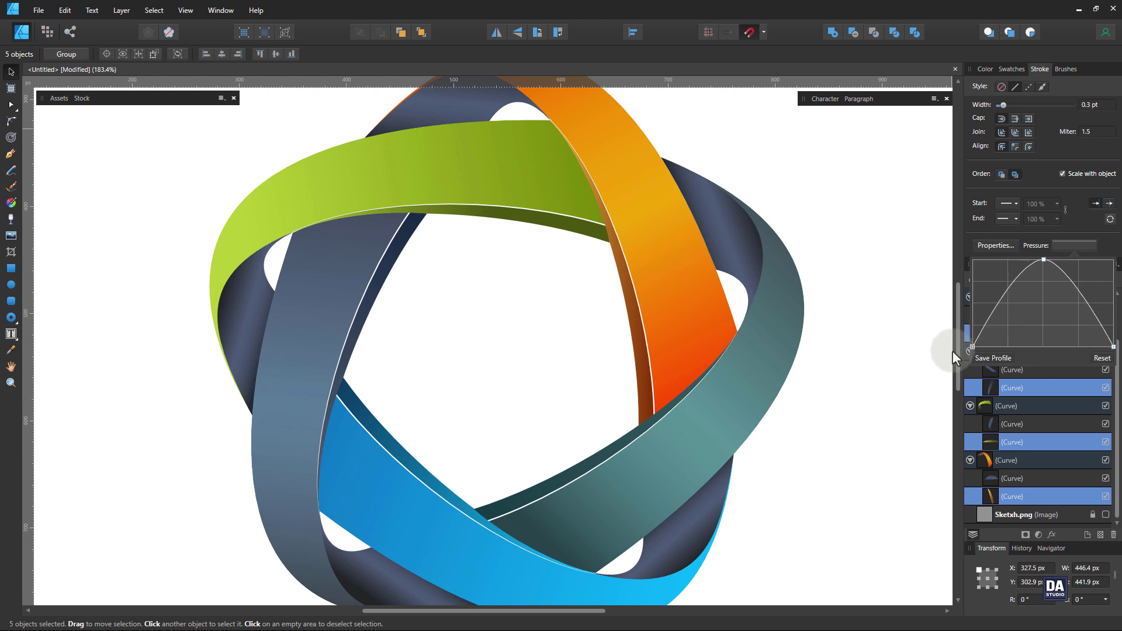
pyautogui.click(826, 380)
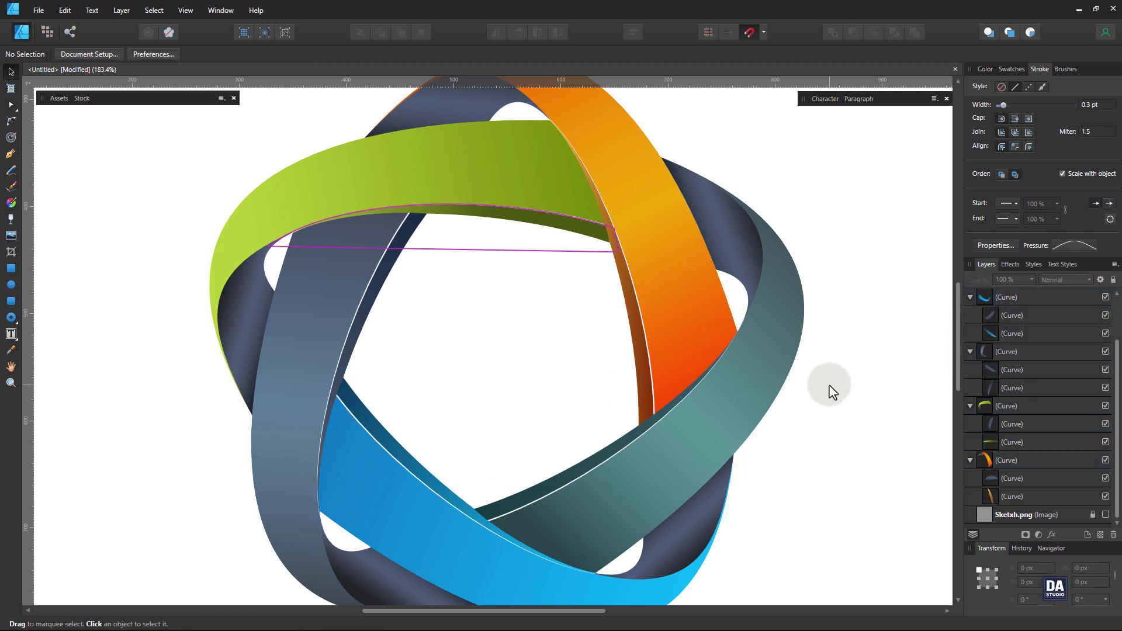
pyautogui.moveTo(442, 312); pyautogui.dragTo(341, 285)
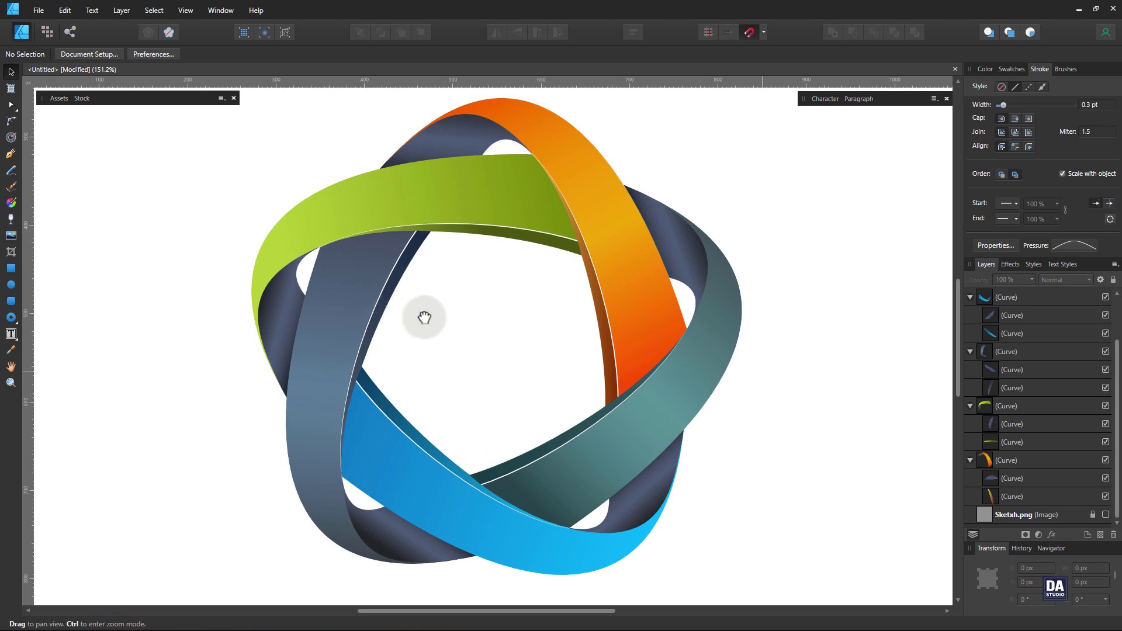
pyautogui.moveTo(424, 318); pyautogui.dragTo(424, 315)
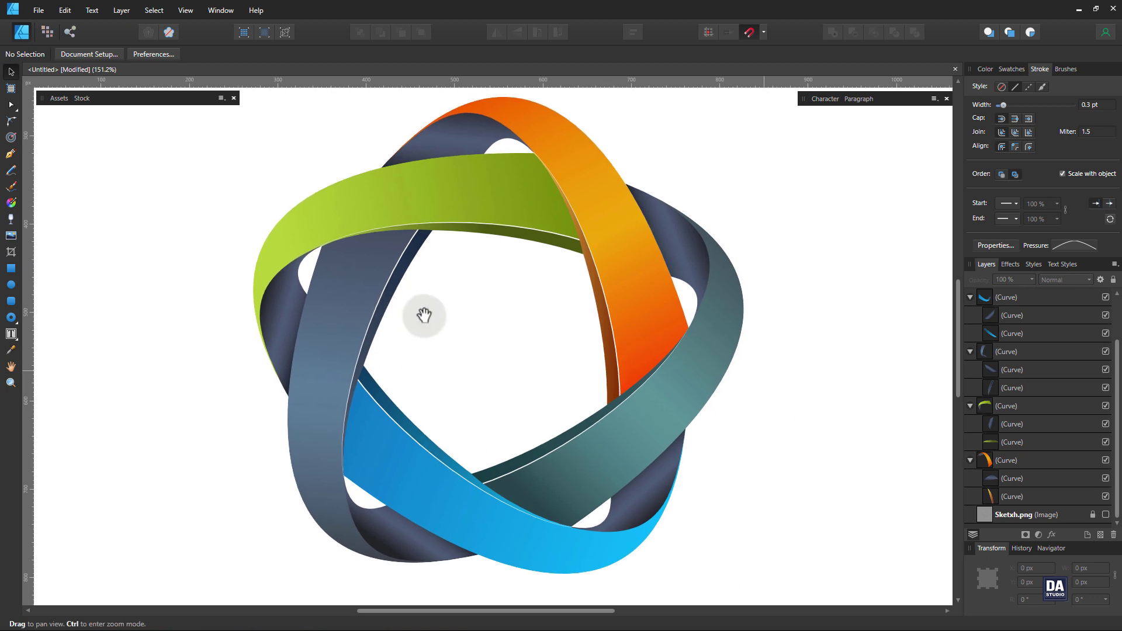
pyautogui.click(10, 154)
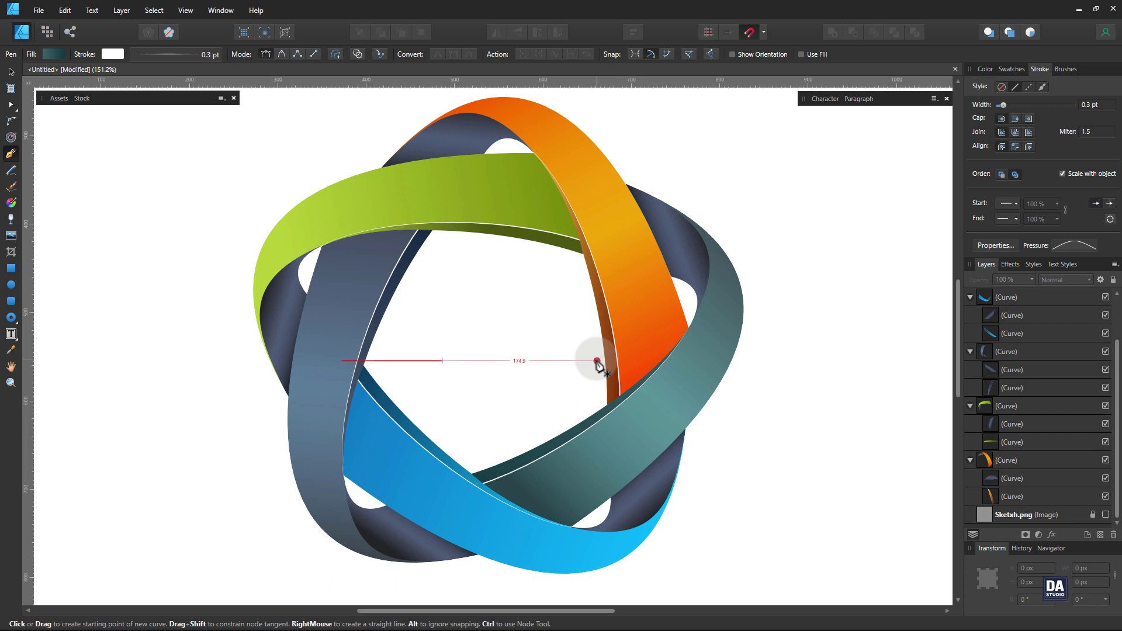
pyautogui.click(596, 361)
pyautogui.click(679, 267)
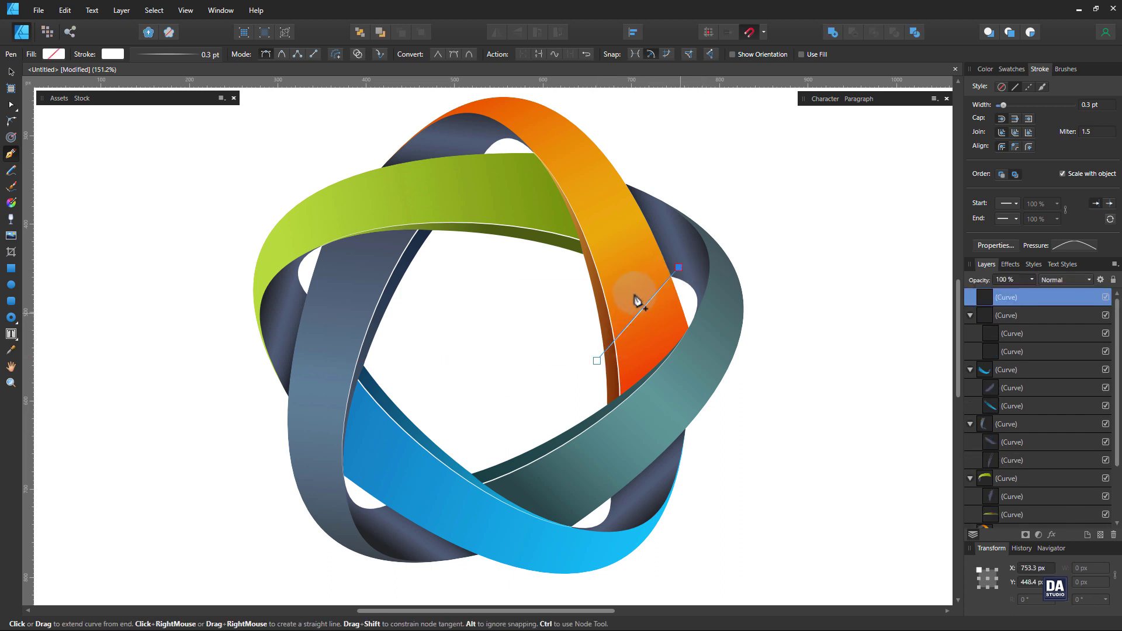
pyautogui.hotkey('ctrl', 'z')
pyautogui.hotkey('ctrl', 'z')
# Draw a closed four-sided Pen shape, about 150 by 208 px, over the orange ribbon's end where it meets the teal ribbon.
pyautogui.click(578, 328)
pyautogui.click(676, 251)
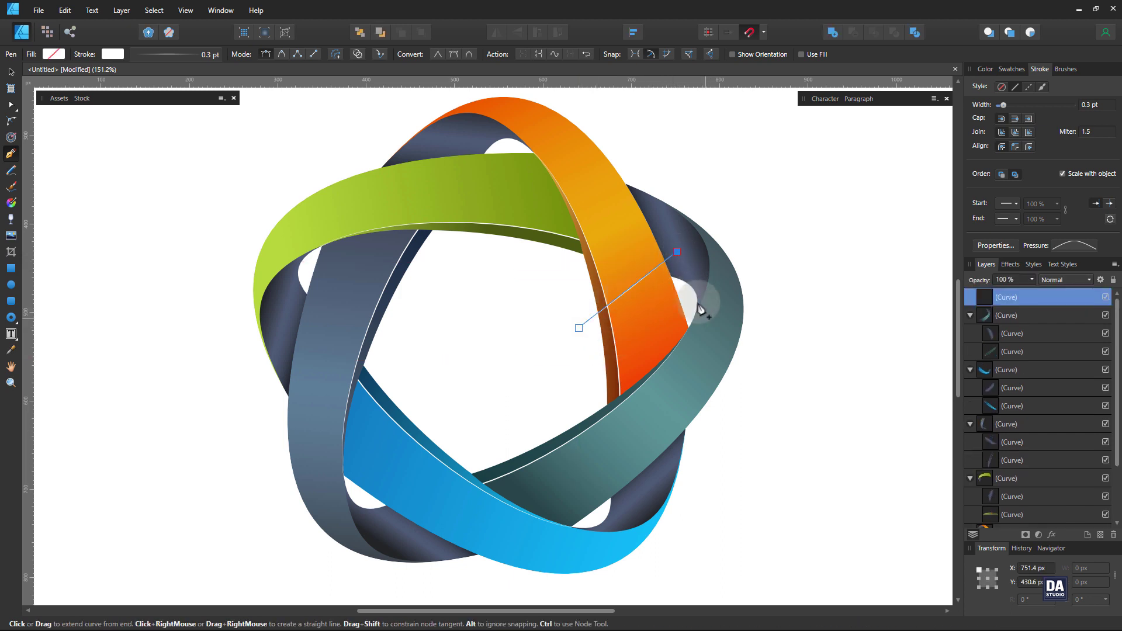
pyautogui.click(711, 332)
pyautogui.click(604, 435)
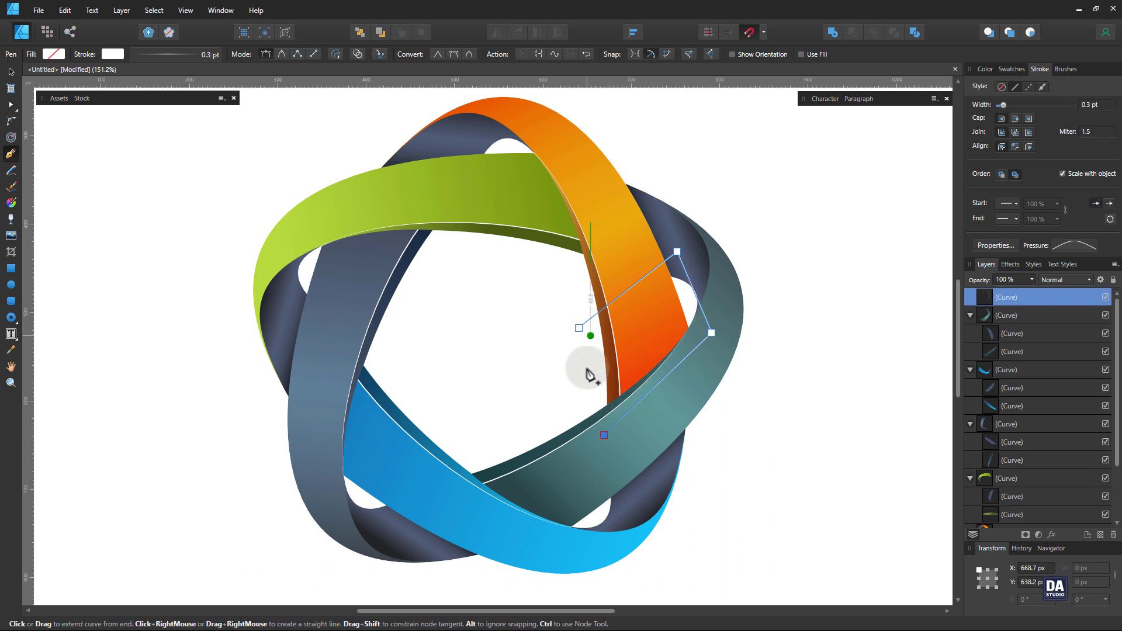
pyautogui.click(578, 329)
# Remove the new shape's outline and fill it with the black-to-transparent gradient, darkest at the teal ribbon and fading up the orange ribbon.
pyautogui.click(1000, 71)
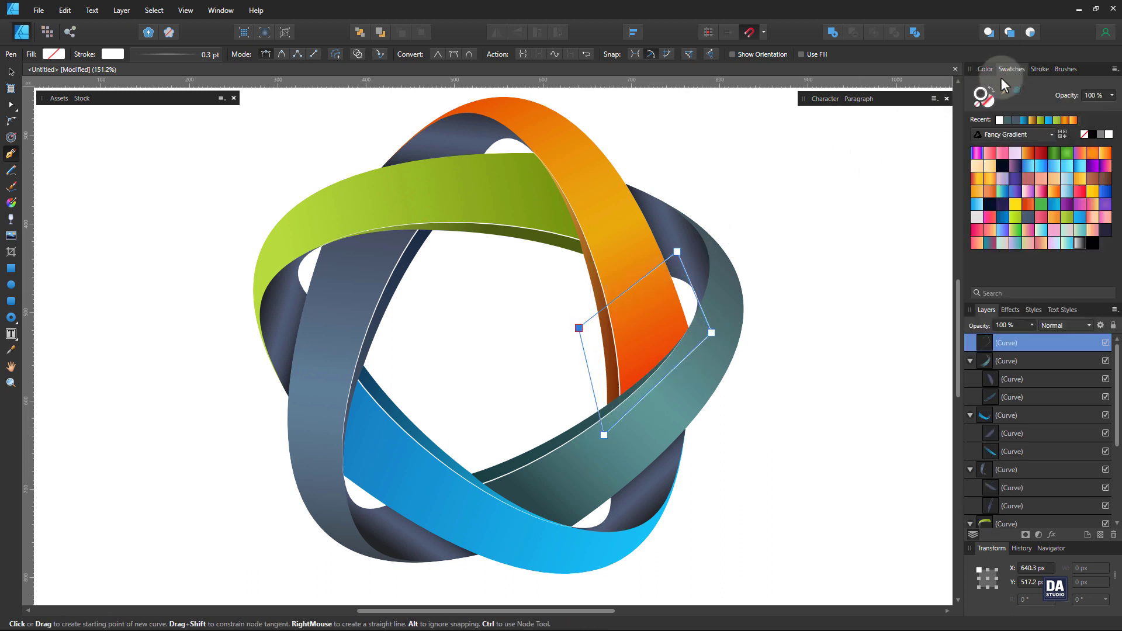
pyautogui.click(977, 104)
pyautogui.click(988, 101)
pyautogui.click(1091, 244)
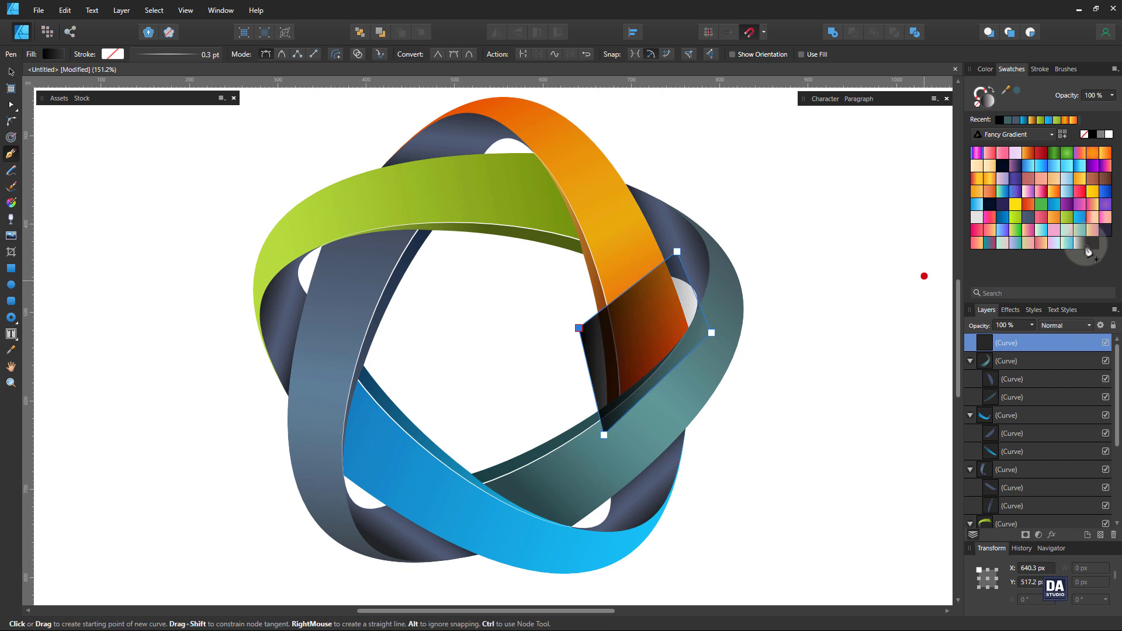
pyautogui.press('g')
pyautogui.moveTo(669, 421); pyautogui.dragTo(589, 328)
pyautogui.press('v')
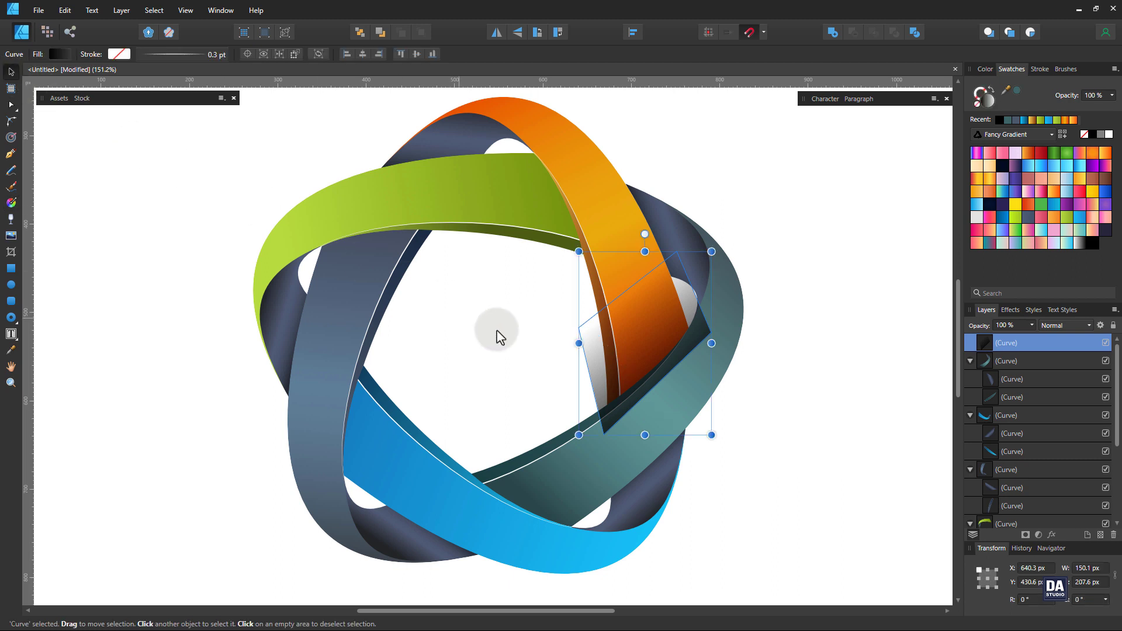
pyautogui.click(498, 335)
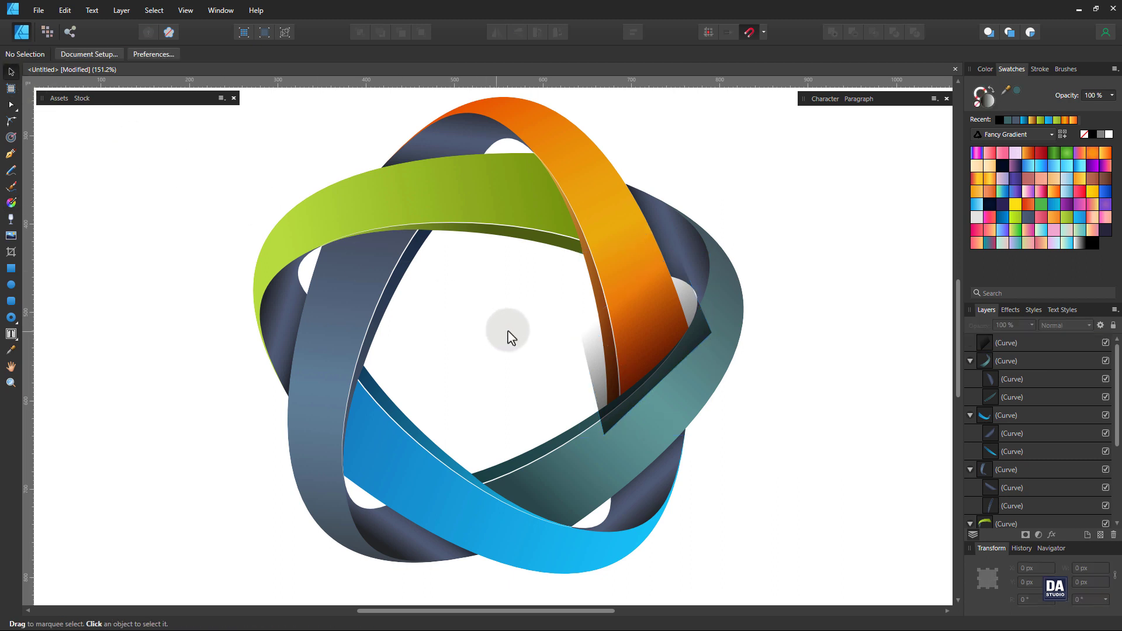
# Move the shadow shape's two upper nodes together farther up the orange ribbon.
pyautogui.click(635, 336)
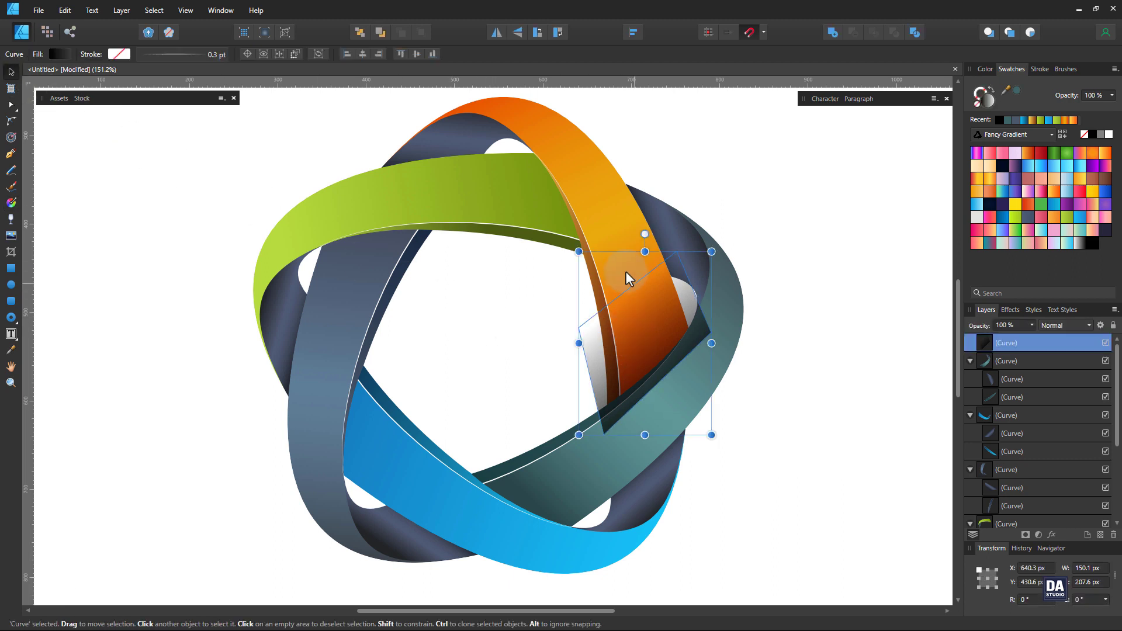
pyautogui.press('a')
pyautogui.click(579, 328)
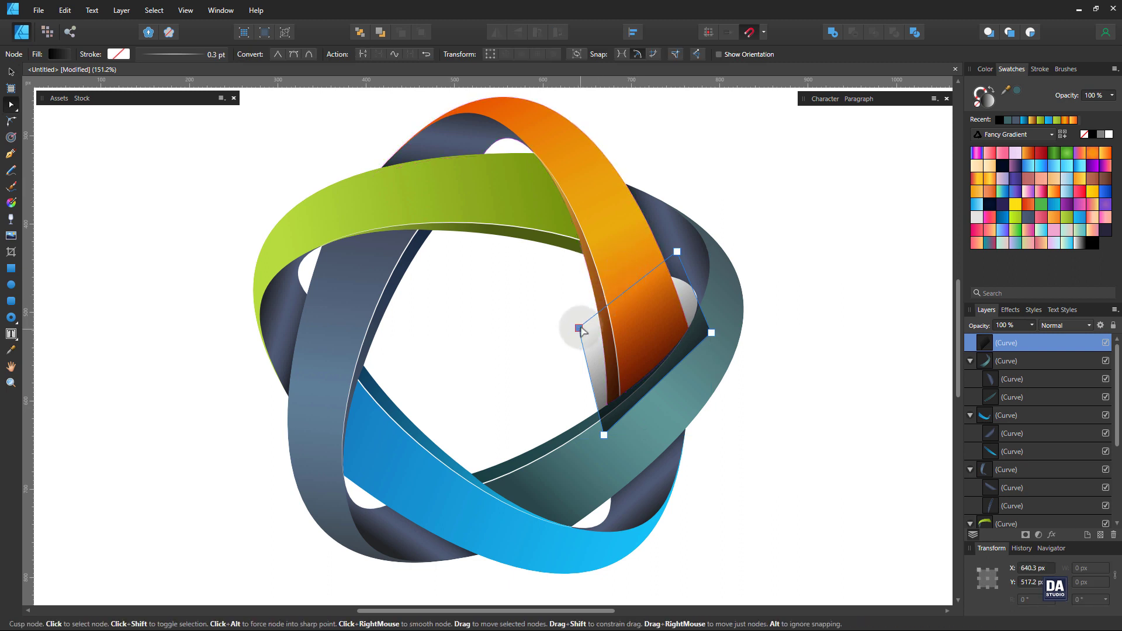
pyautogui.keyDown('shift'); pyautogui.click(677, 252); pyautogui.keyUp('shift')
pyautogui.moveTo(677, 252); pyautogui.dragTo(672, 237)
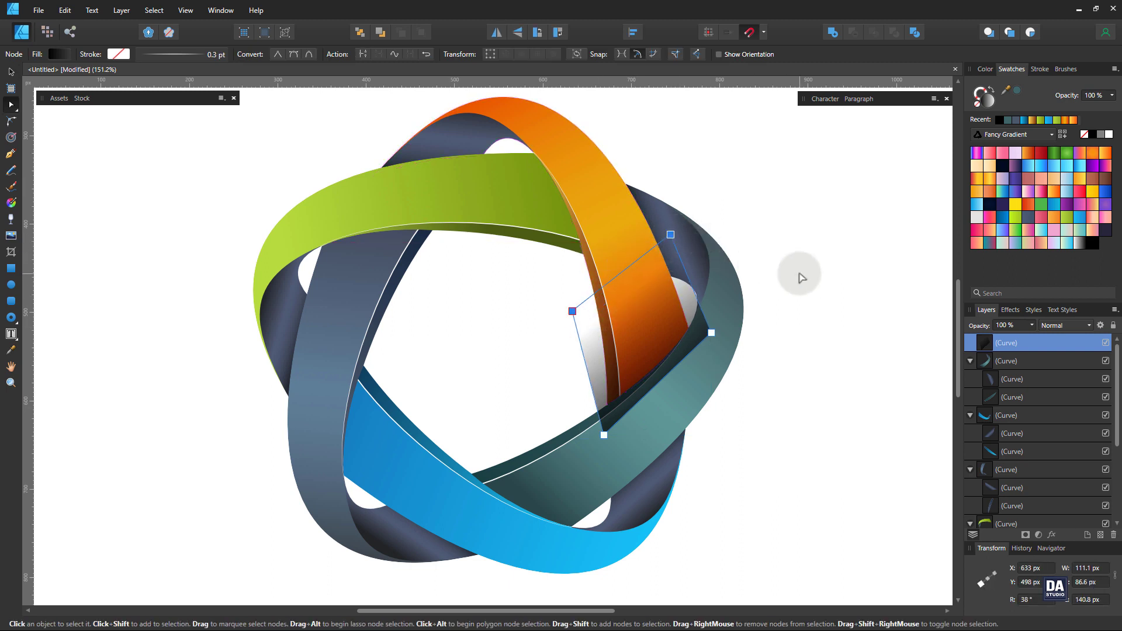
pyautogui.click(676, 310)
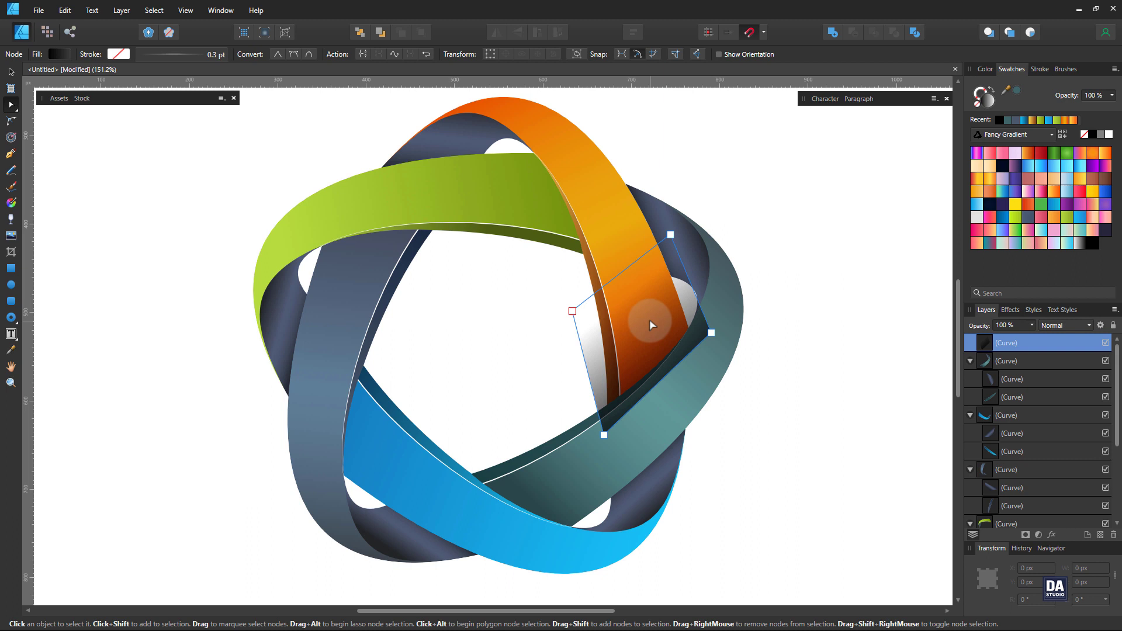
# Extend the shadow gradient's transparent end toward the shape's raised edge and shift its midpoint slightly toward the black stop.
pyautogui.press('g')
pyautogui.moveTo(650, 321); pyautogui.dragTo(588, 303)
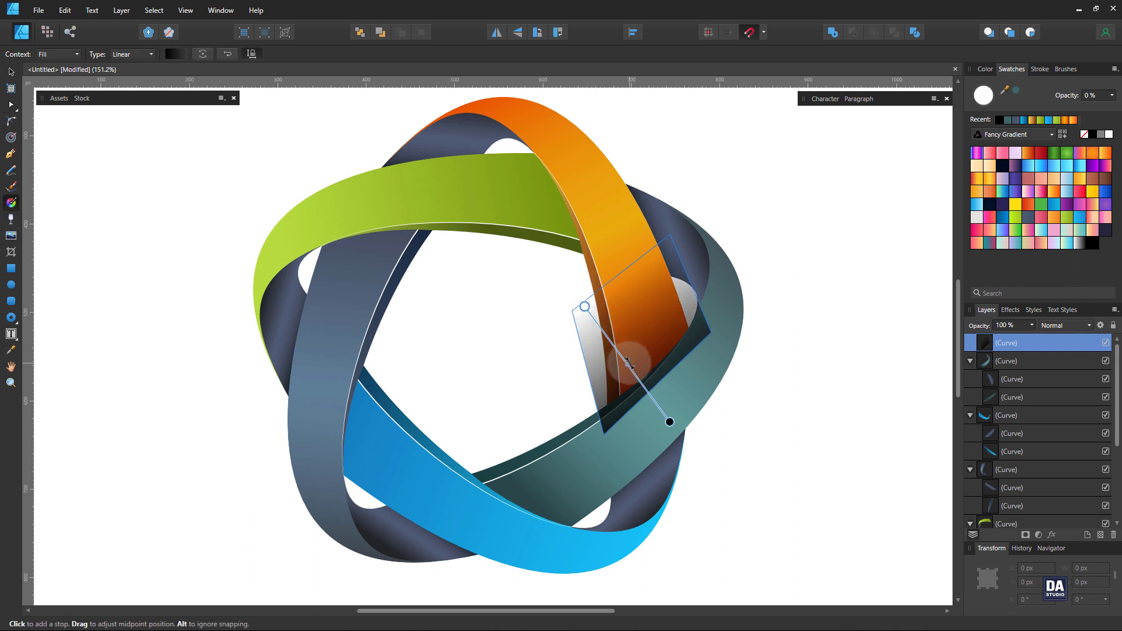
pyautogui.moveTo(627, 364); pyautogui.dragTo(630, 368)
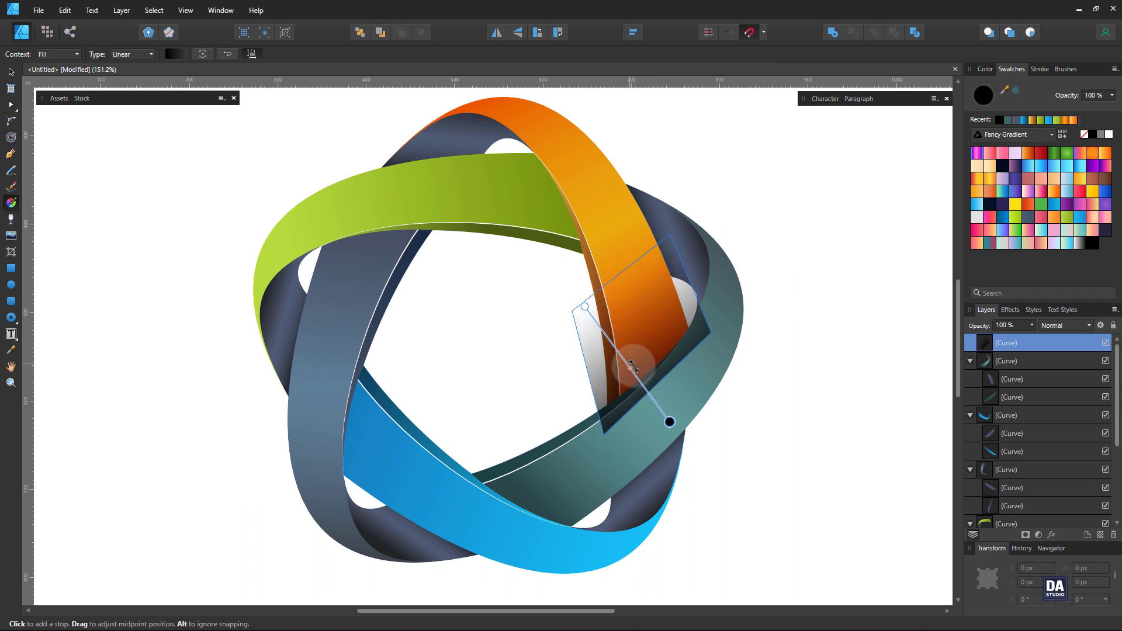
# Duplicate the shadow shape onto the green ribbon's end at the orange ribbon and rotate the copy to 75°.
pyautogui.click(11, 71)
pyautogui.moveTo(658, 367); pyautogui.dragTo(538, 249)
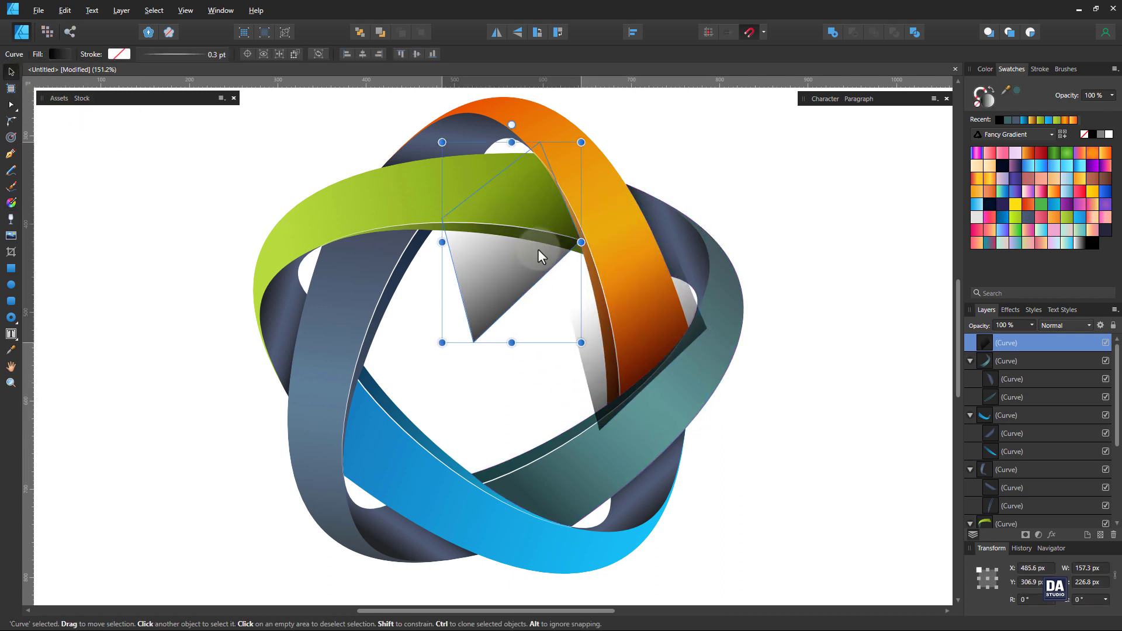
pyautogui.moveTo(463, 128); pyautogui.dragTo(388, 258)
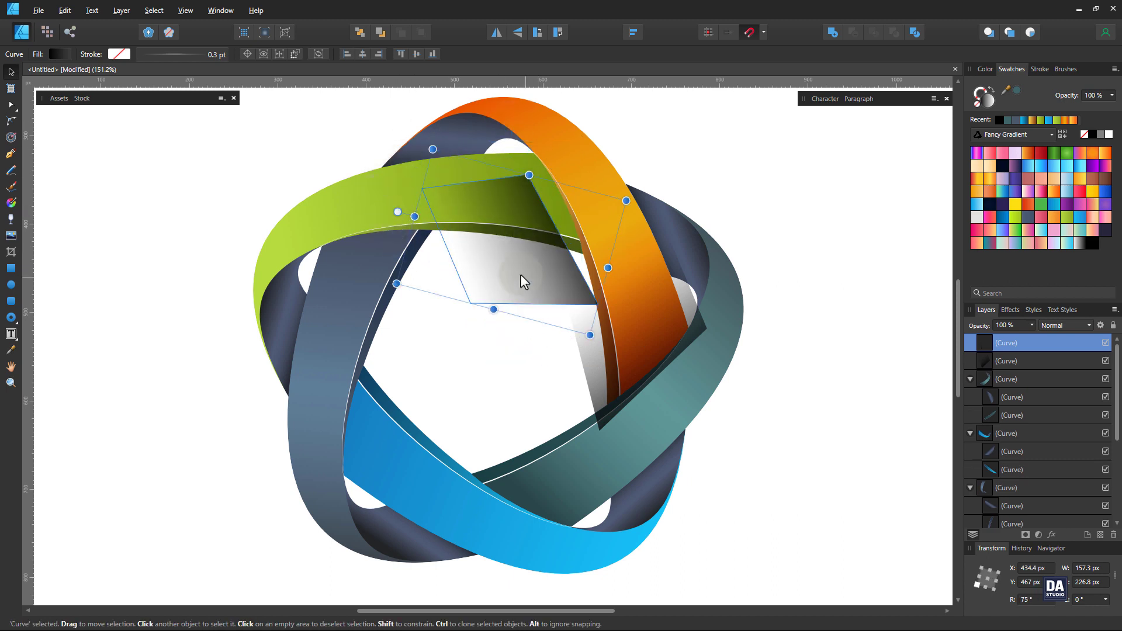
# Duplicate the shadow shape onto the slate ribbon's upper end beneath the green ribbon and rotate the copy to 149.5°.
pyautogui.moveTo(520, 274); pyautogui.dragTo(406, 288)
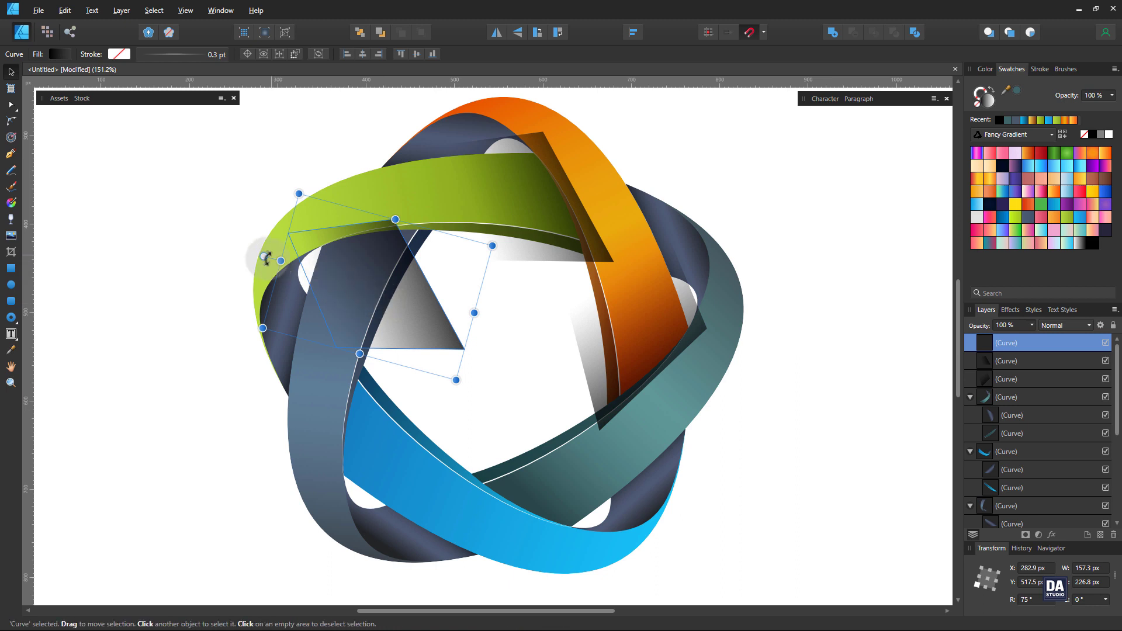
pyautogui.moveTo(295, 220); pyautogui.dragTo(306, 357)
pyautogui.moveTo(421, 310); pyautogui.dragTo(407, 289)
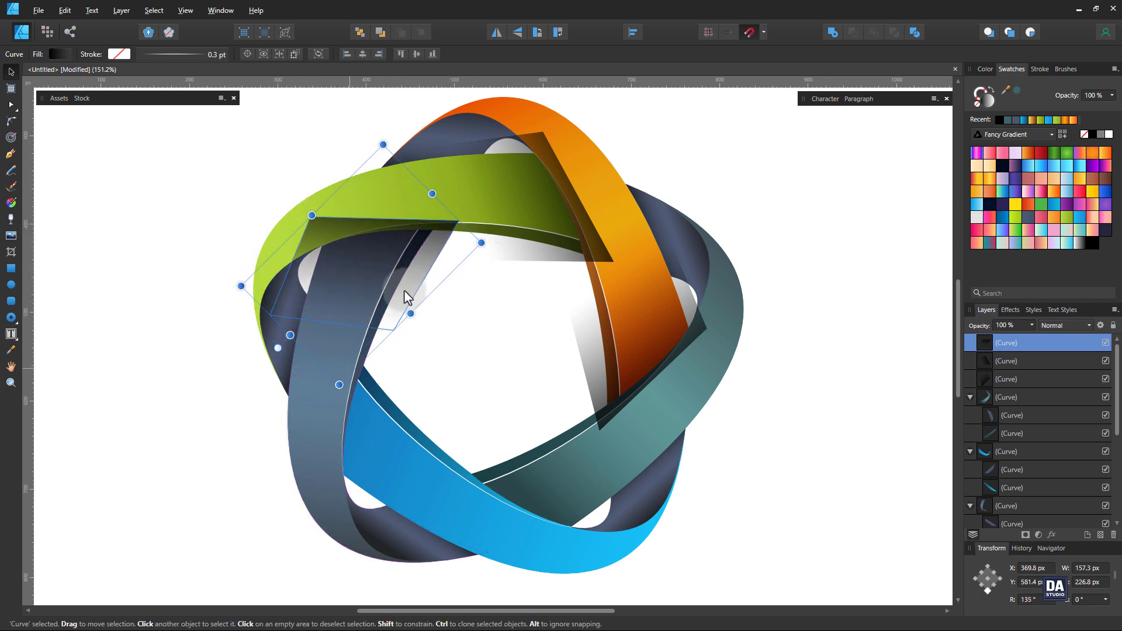
pyautogui.moveTo(278, 348); pyautogui.dragTo(304, 366)
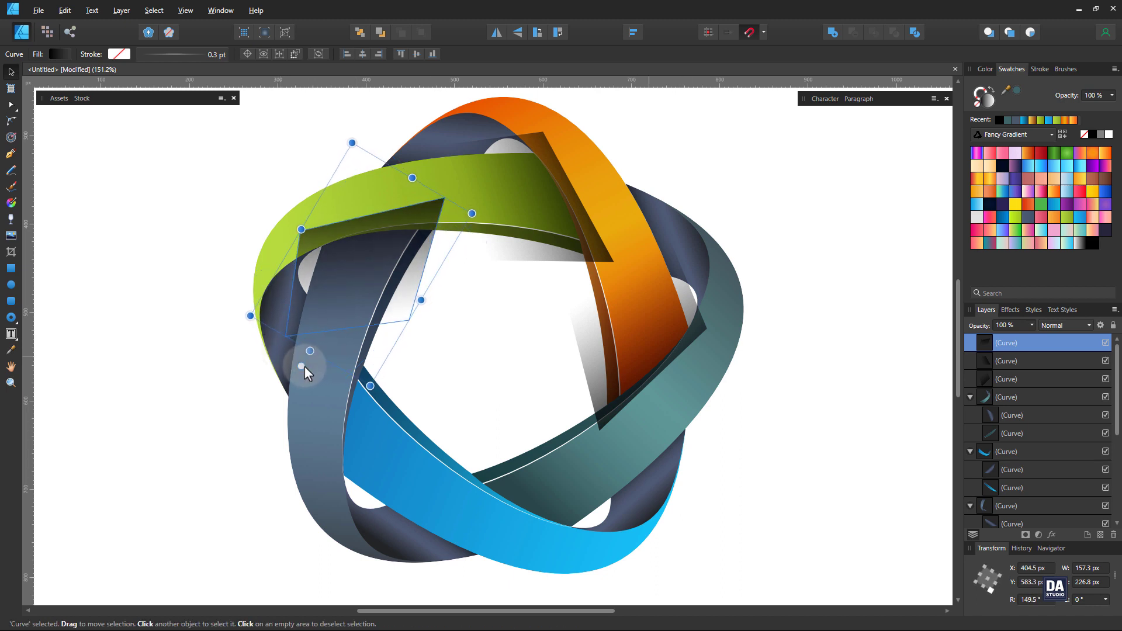
# Duplicate the shadow shape onto the blue ribbon's end beneath the slate ribbon and rotate the copy to -139.6°.
pyautogui.moveTo(342, 296); pyautogui.dragTo(358, 420)
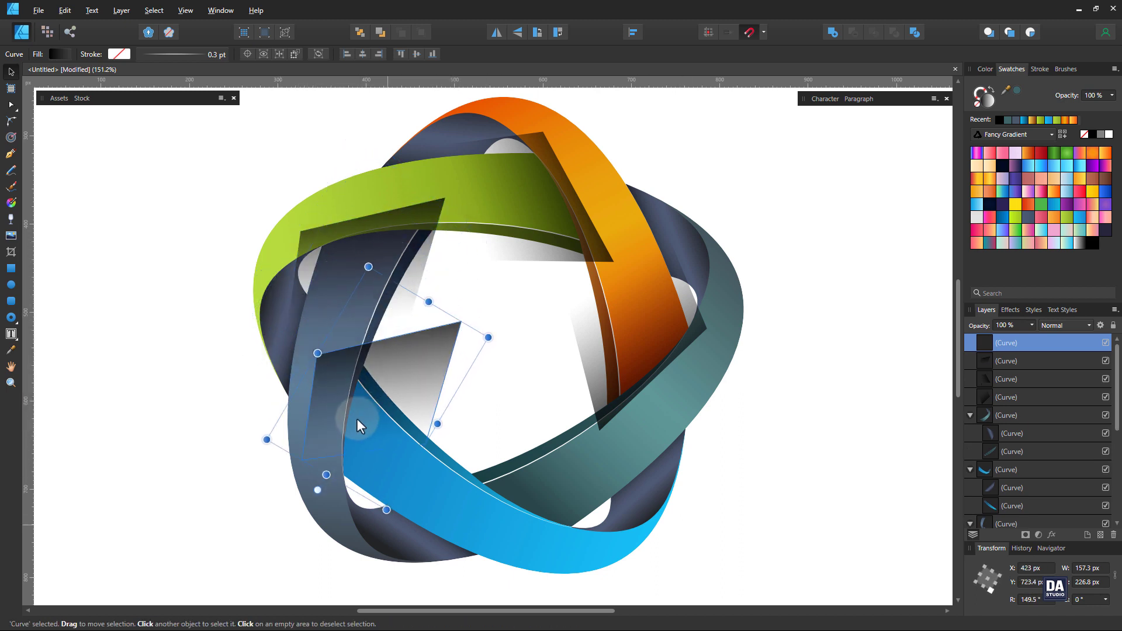
pyautogui.moveTo(317, 492); pyautogui.dragTo(455, 530)
pyautogui.moveTo(391, 403); pyautogui.dragTo(384, 455)
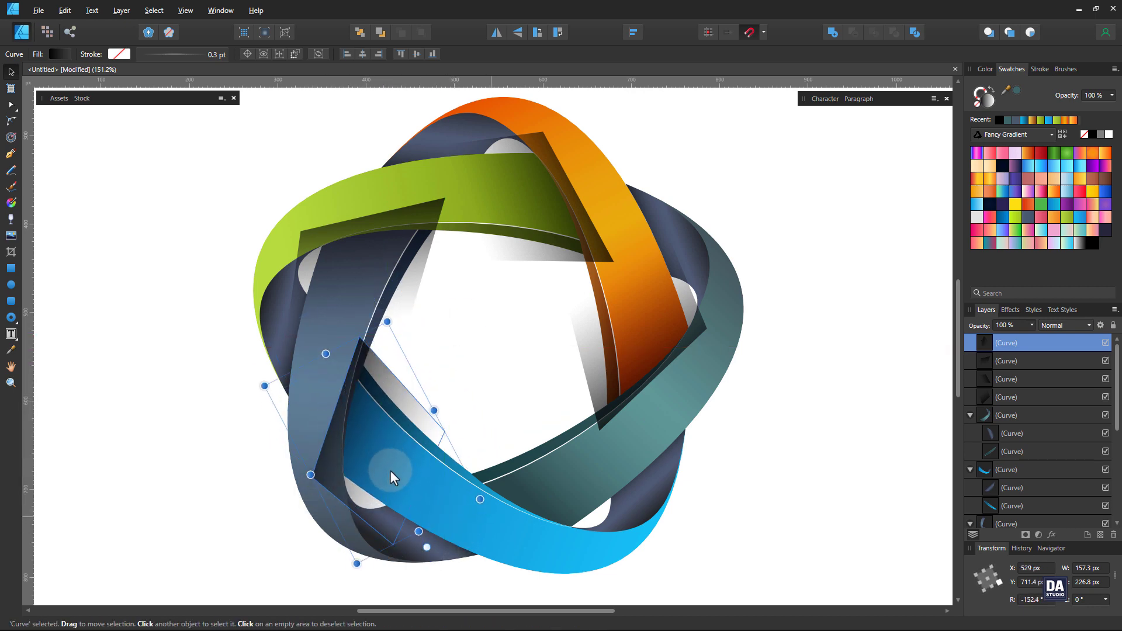
pyautogui.moveTo(426, 535); pyautogui.dragTo(454, 536)
# Duplicate the shadow shape onto the teal ribbon's lower end above the blue ribbon and rotate the copy to -71.8°.
pyautogui.moveTo(404, 489); pyautogui.dragTo(503, 504)
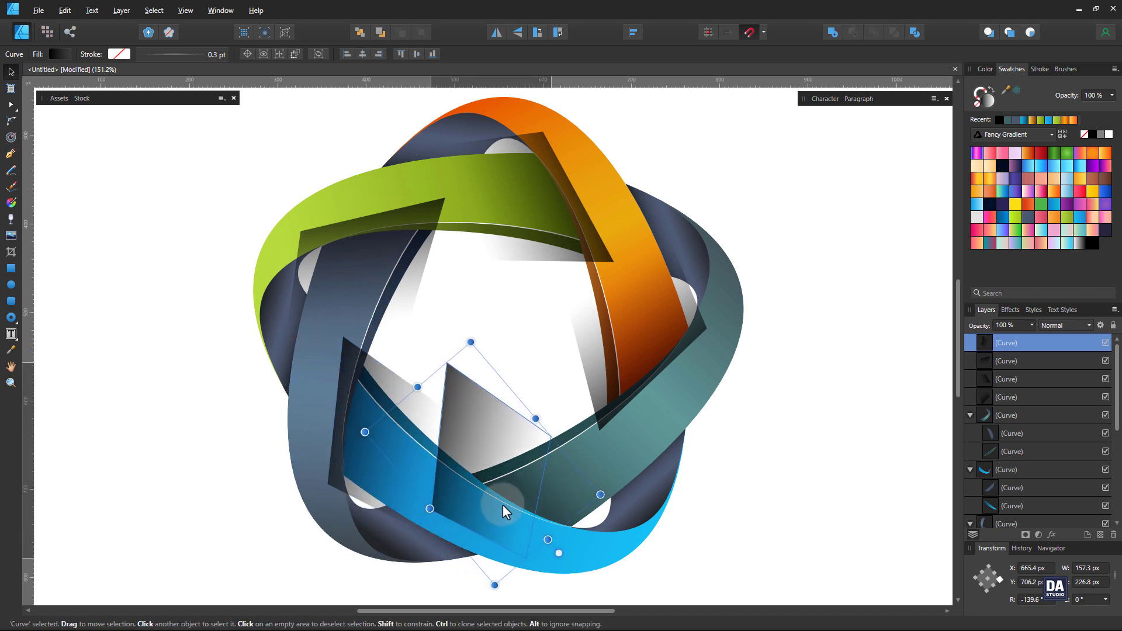
pyautogui.moveTo(556, 546); pyautogui.dragTo(593, 451)
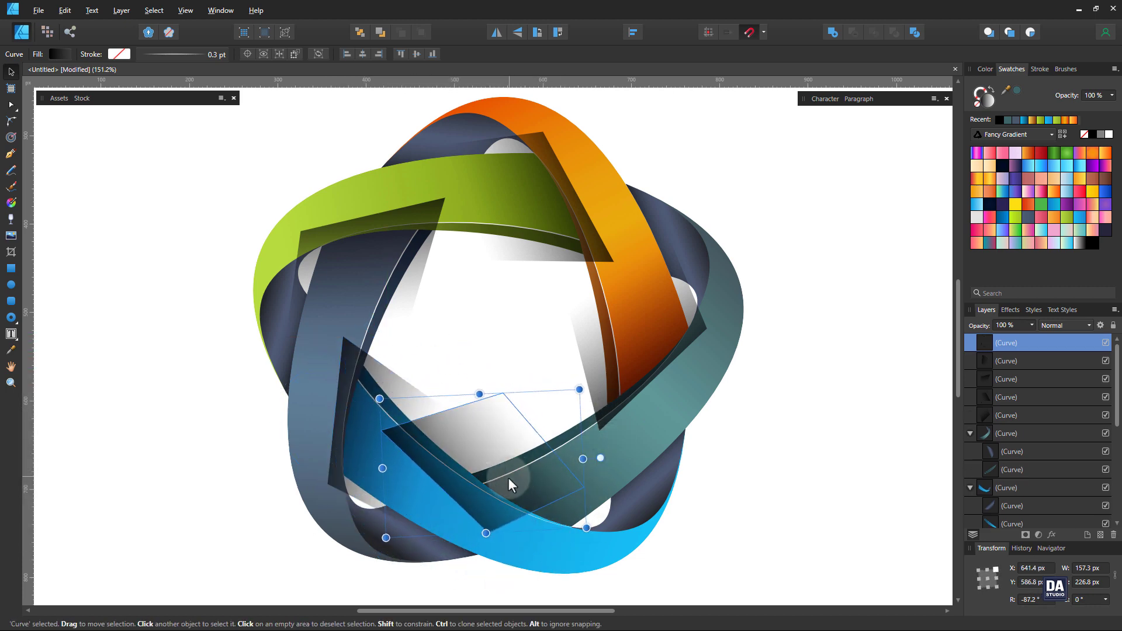
pyautogui.moveTo(507, 478); pyautogui.dragTo(566, 496)
pyautogui.moveTo(656, 475); pyautogui.dragTo(648, 445)
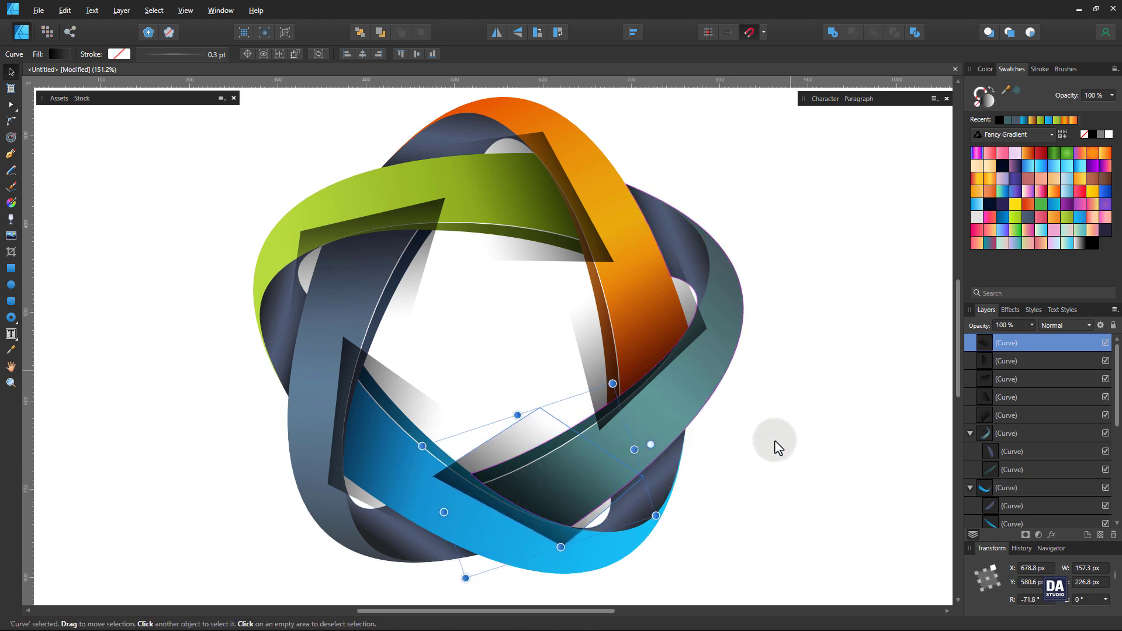
# Collapse the five ribbon layers and nest the orange ribbon's shadow inside the orange ribbon's layer to clip it.
pyautogui.click(616, 341)
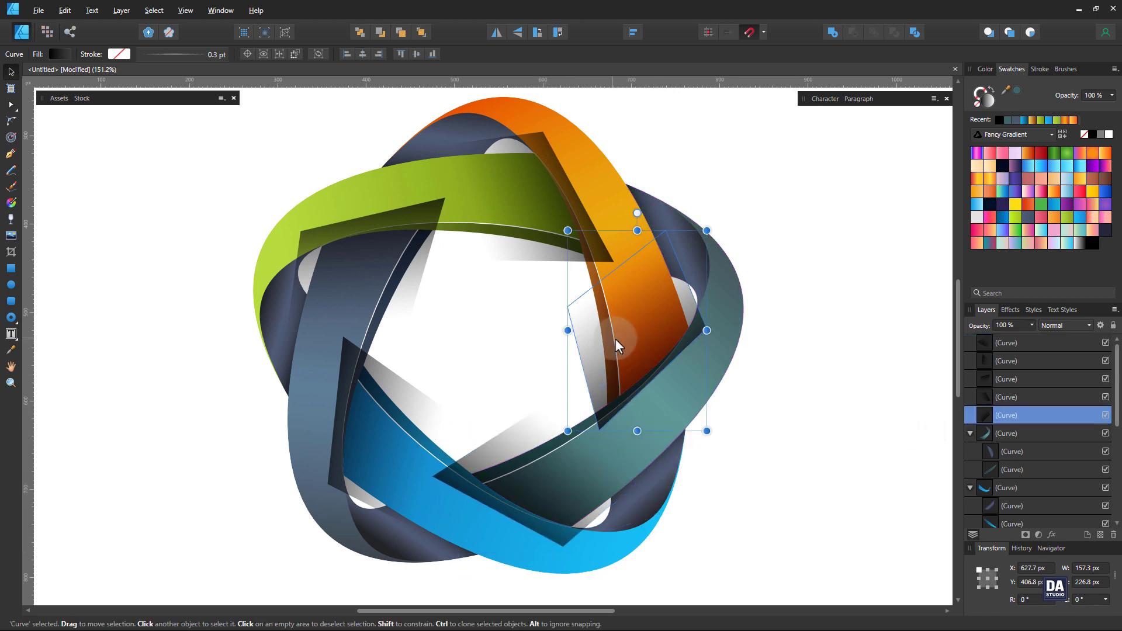
pyautogui.scroll(-3, 1008, 421)
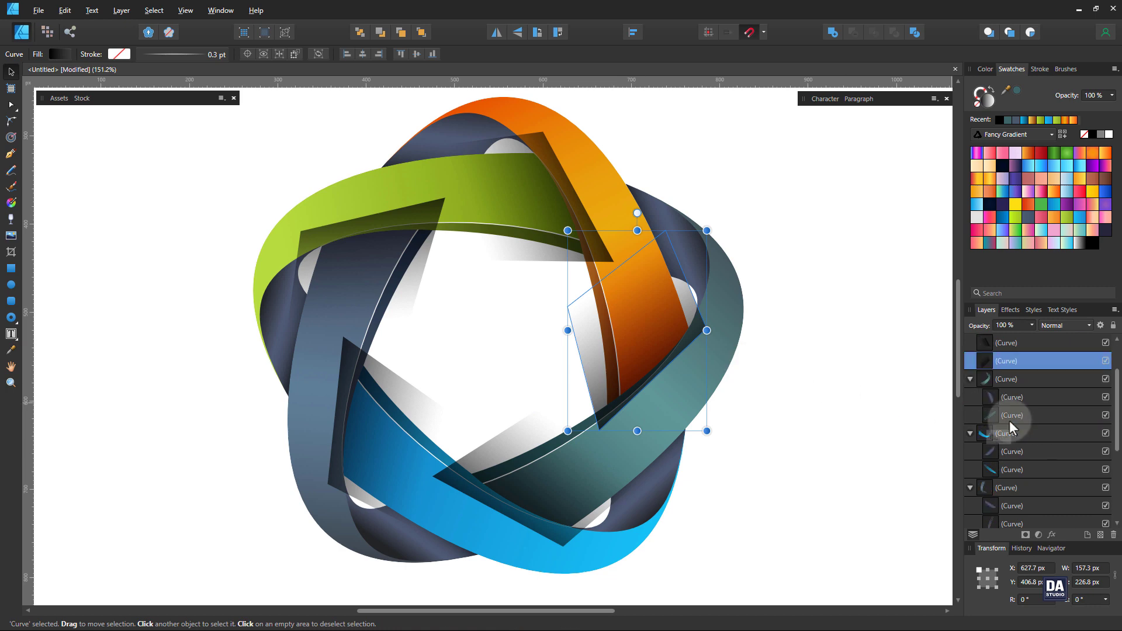
pyautogui.click(971, 379)
pyautogui.click(971, 398)
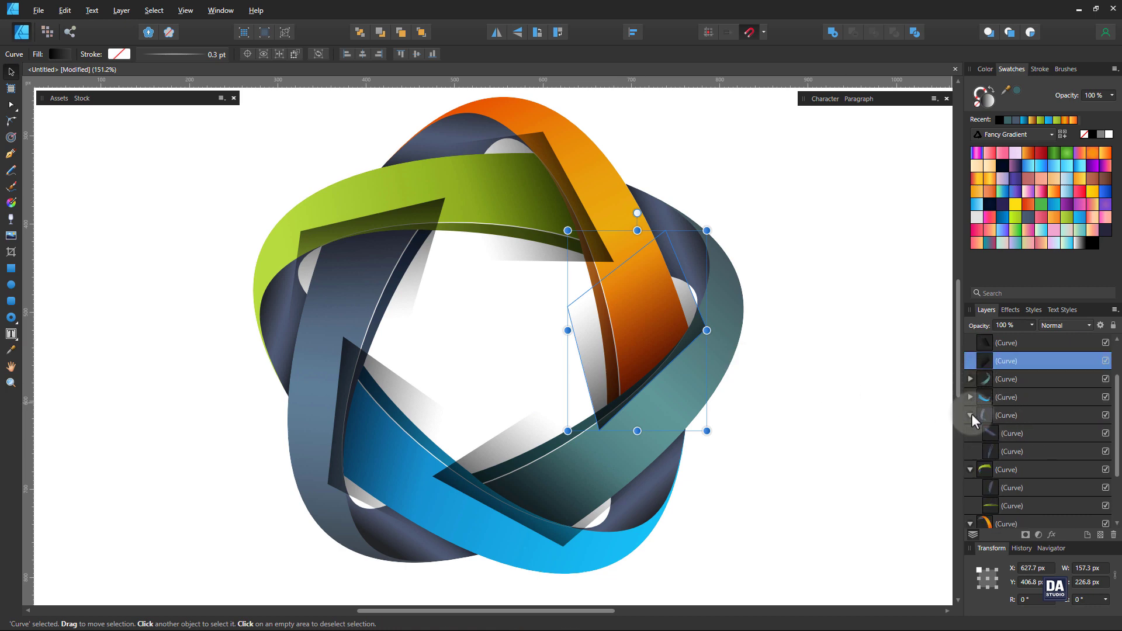
pyautogui.click(971, 415)
pyautogui.click(970, 433)
pyautogui.click(968, 451)
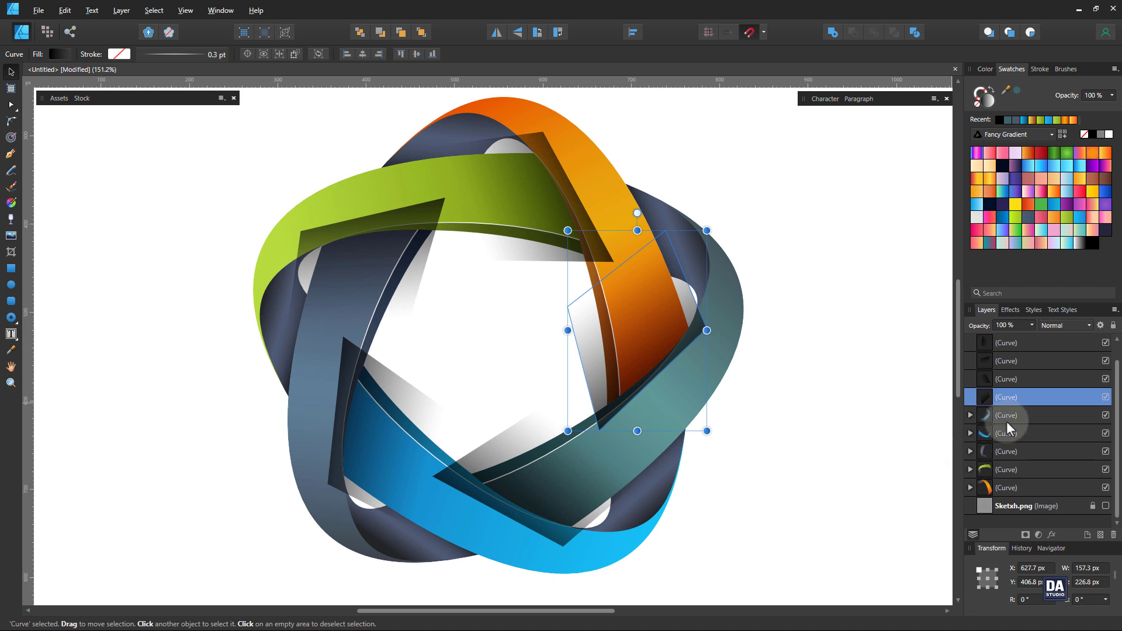
pyautogui.moveTo(1035, 398); pyautogui.dragTo(1033, 488)
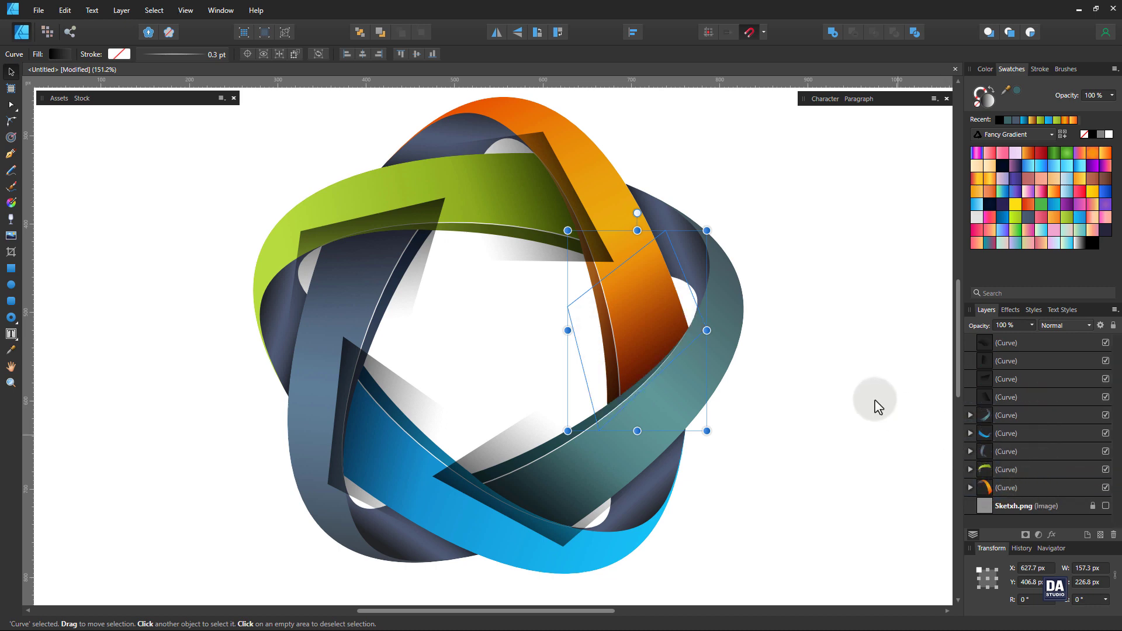
# Clip the green ribbon's shadow inside the green ribbon layer and the upper slate shadow inside the slate ribbon layer.
pyautogui.click(534, 217)
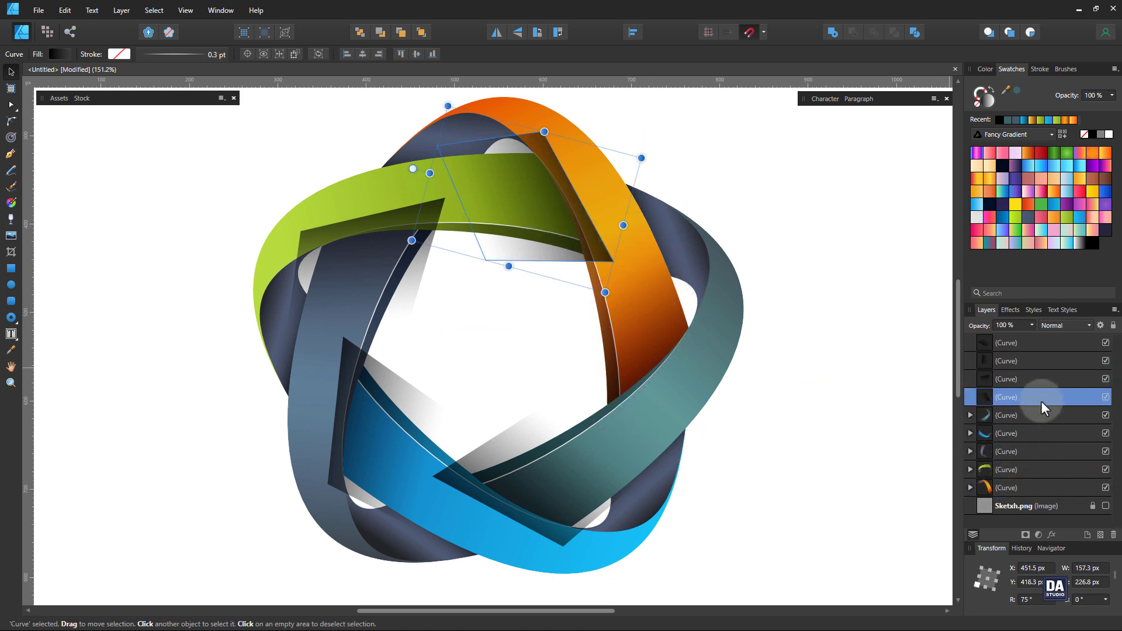
pyautogui.moveTo(1040, 401); pyautogui.dragTo(1029, 466)
pyautogui.click(359, 258)
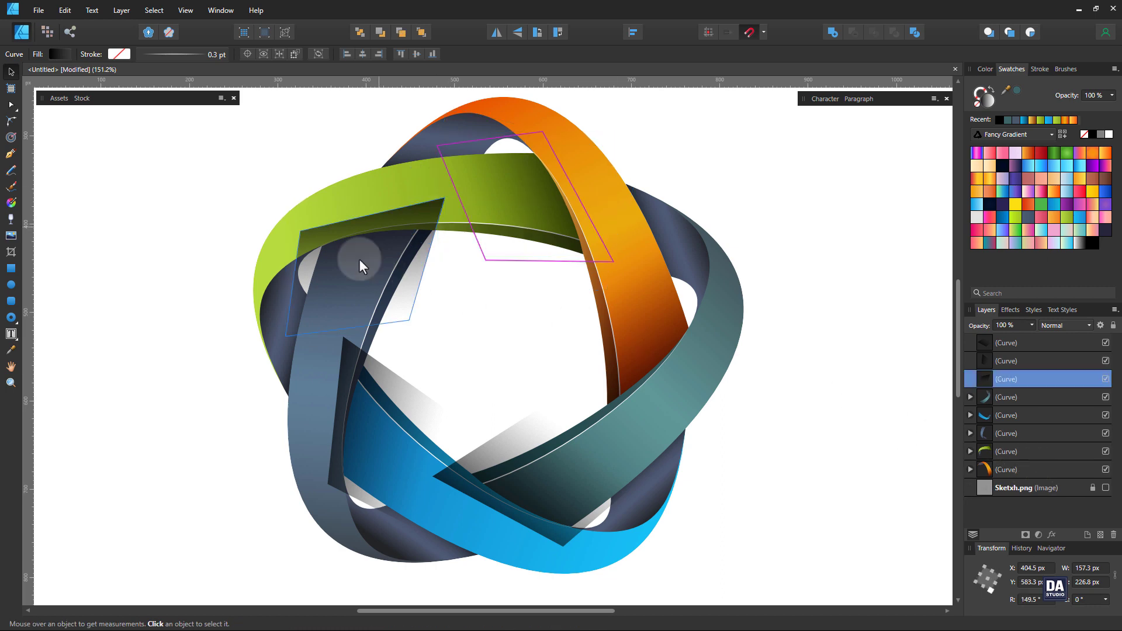
pyautogui.moveTo(1039, 385); pyautogui.dragTo(1035, 432)
# Clip the blue ribbon's shadow inside the blue ribbon layer and the remaining shadow inside the teal ribbon layer.
pyautogui.click(400, 468)
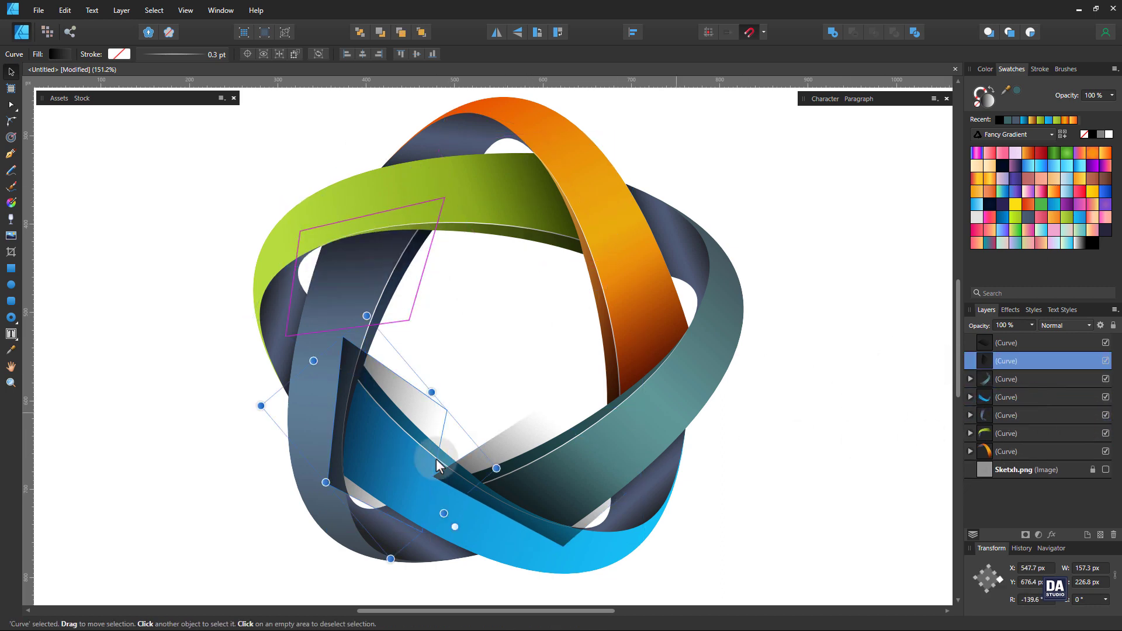
pyautogui.moveTo(1036, 364); pyautogui.dragTo(1032, 402)
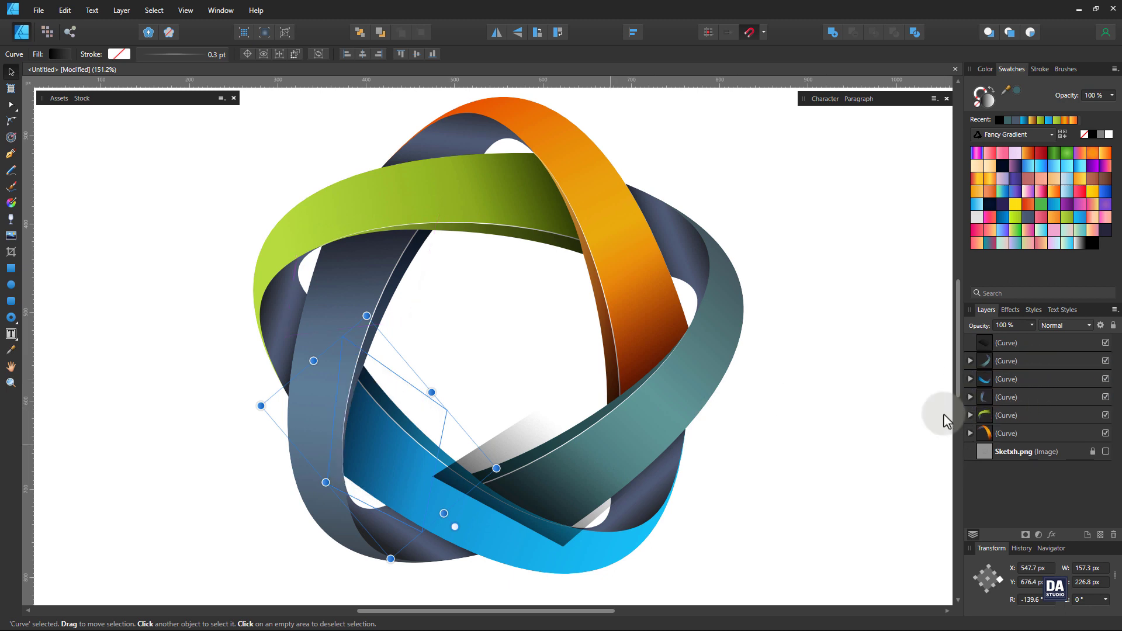
pyautogui.click(542, 466)
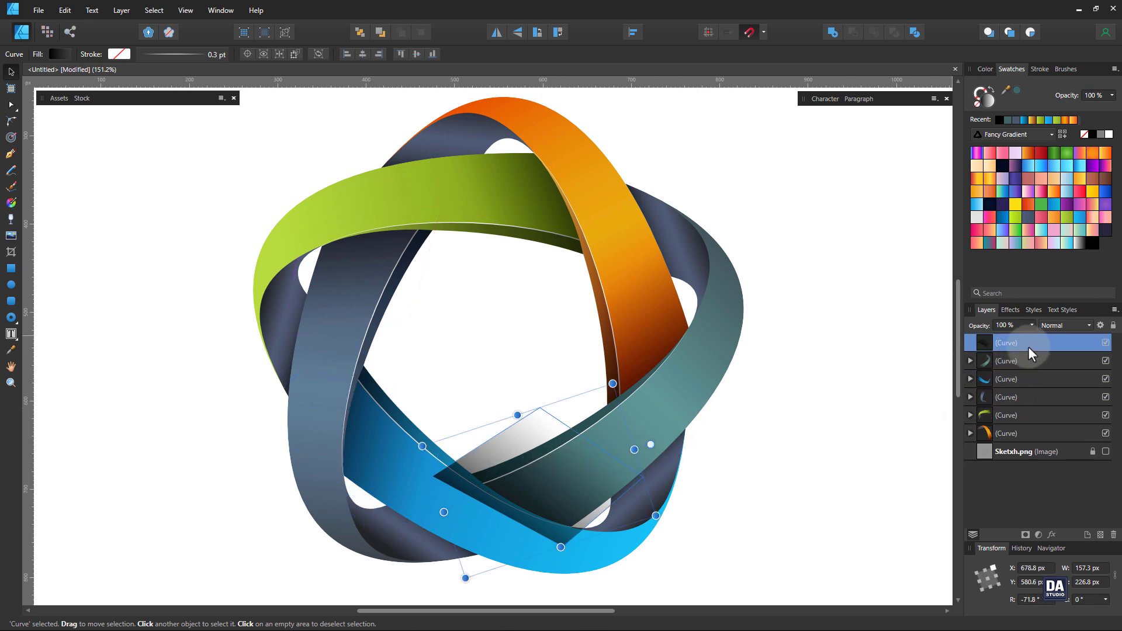
pyautogui.moveTo(1029, 346); pyautogui.dragTo(1030, 370)
pyautogui.click(839, 450)
# Set all five clipped shadow shapes to the Darker Color blend mode at 75% opacity.
pyautogui.press('z')
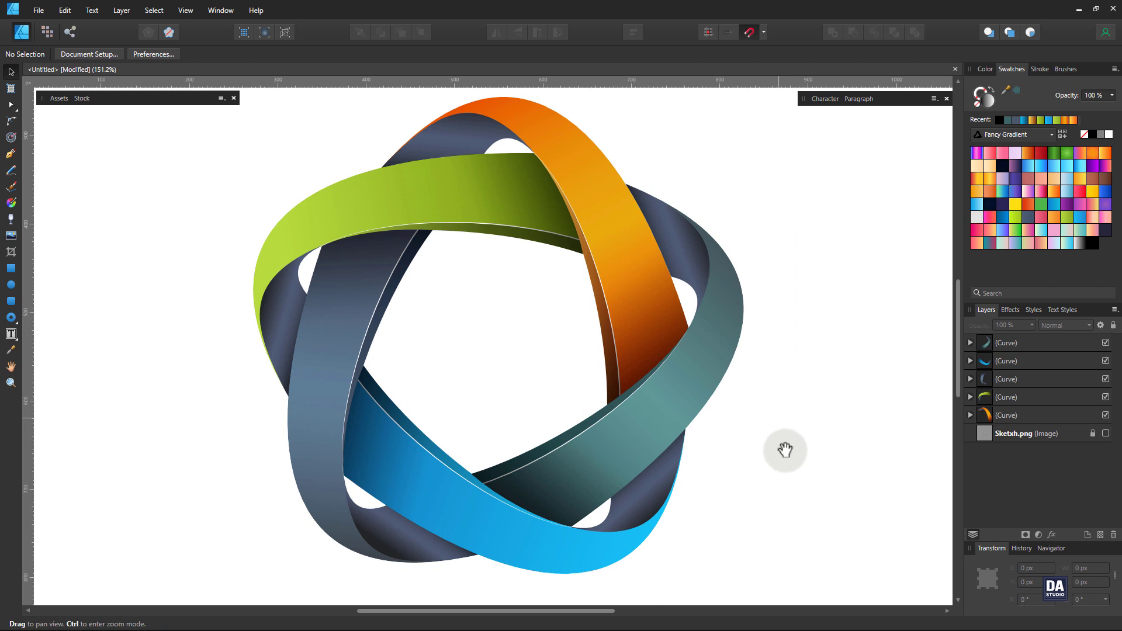
pyautogui.moveTo(629, 350); pyautogui.dragTo(551, 339)
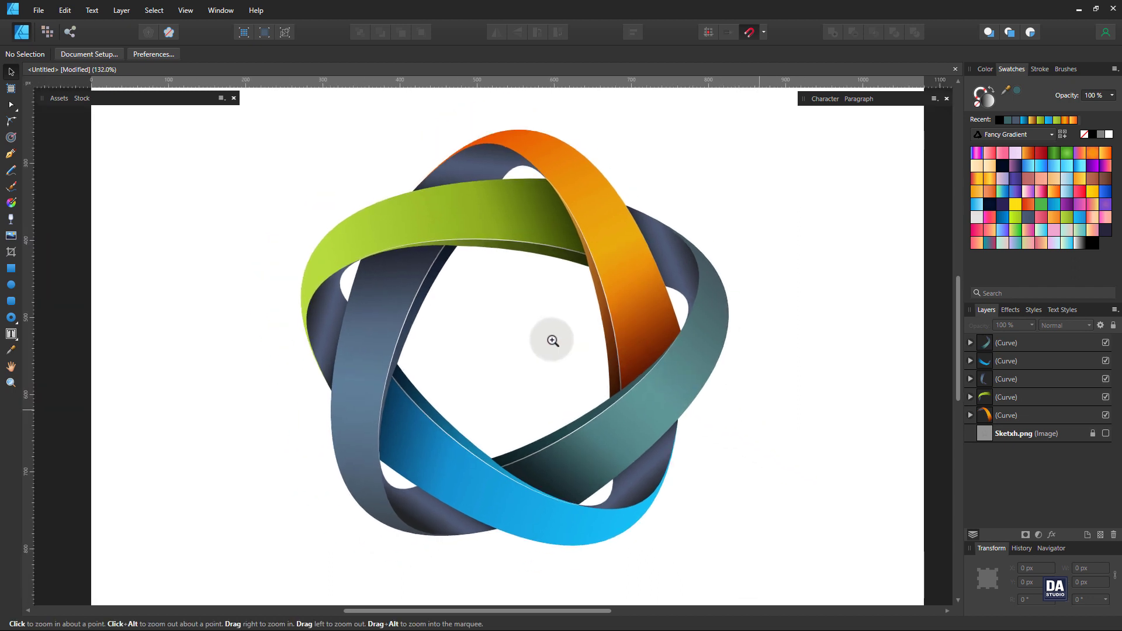
pyautogui.press('v')
pyautogui.click(639, 338)
pyautogui.keyDown('shift'); pyautogui.click(544, 229); pyautogui.keyUp('shift')
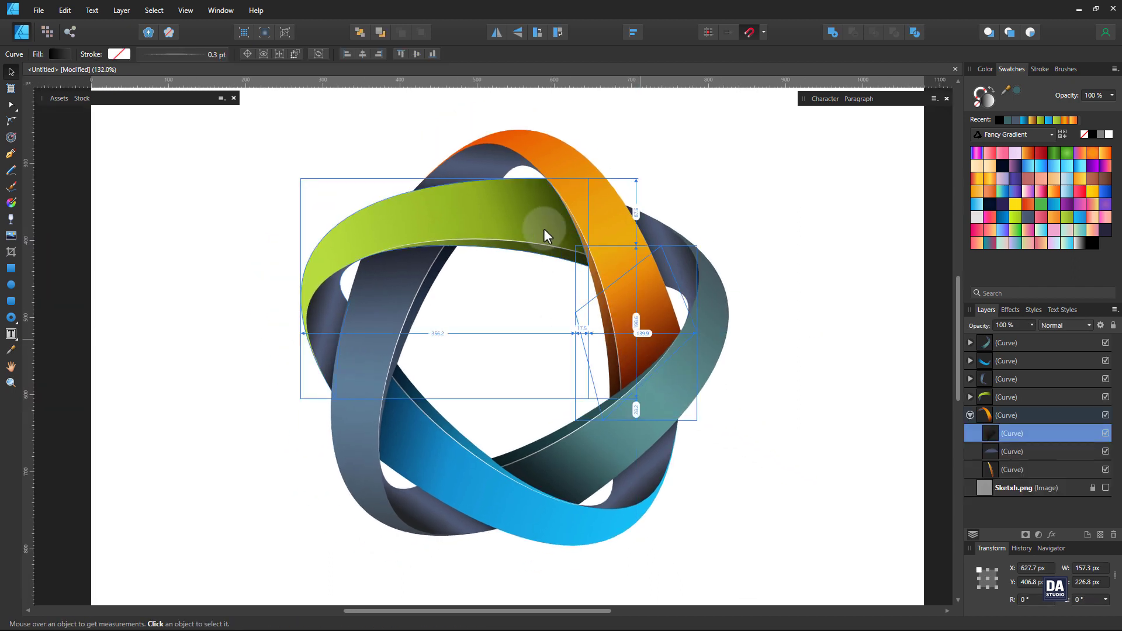
pyautogui.keyDown('shift'); pyautogui.click(368, 280); pyautogui.keyUp('shift')
pyautogui.keyDown('shift'); pyautogui.click(396, 408); pyautogui.keyUp('shift')
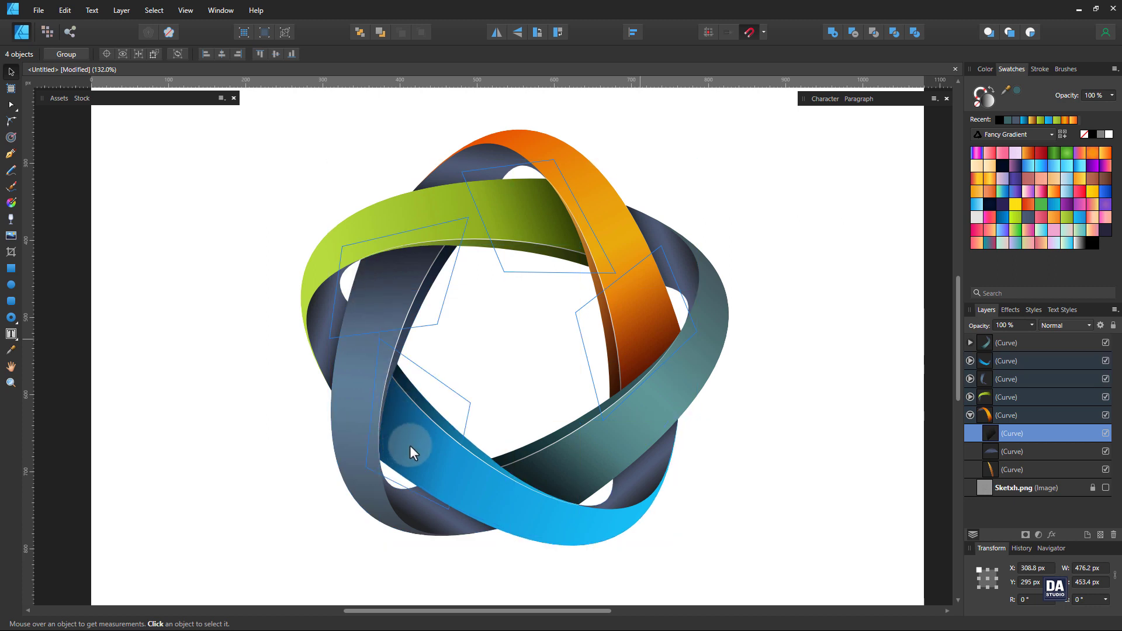
pyautogui.keyDown('shift'); pyautogui.click(563, 460); pyautogui.keyUp('shift')
pyautogui.click(1067, 327)
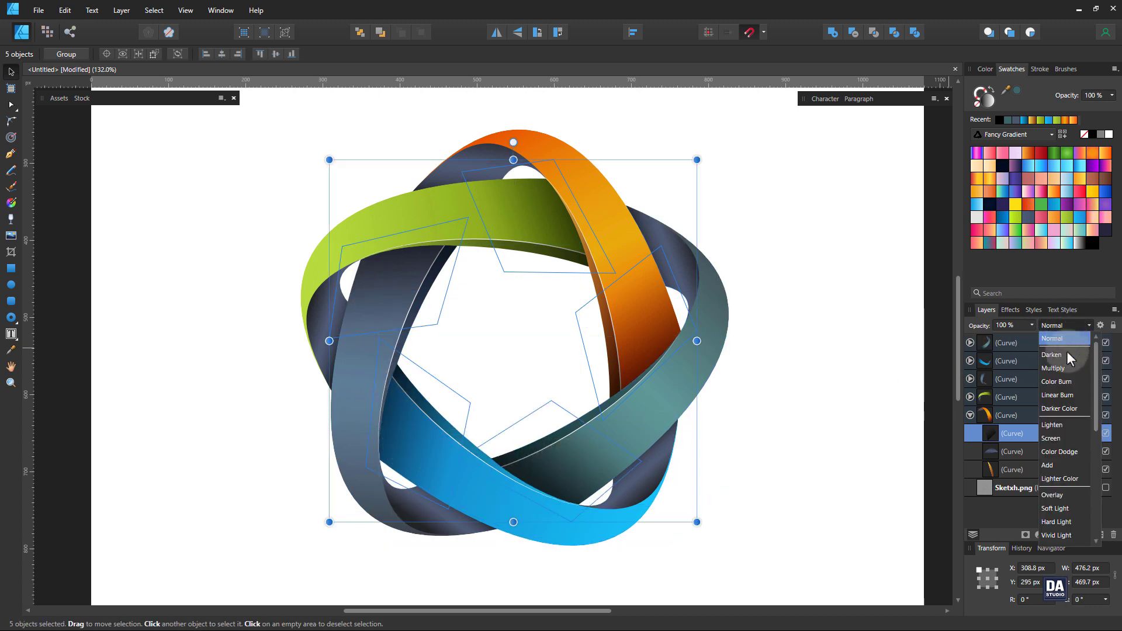
pyautogui.click(1067, 405)
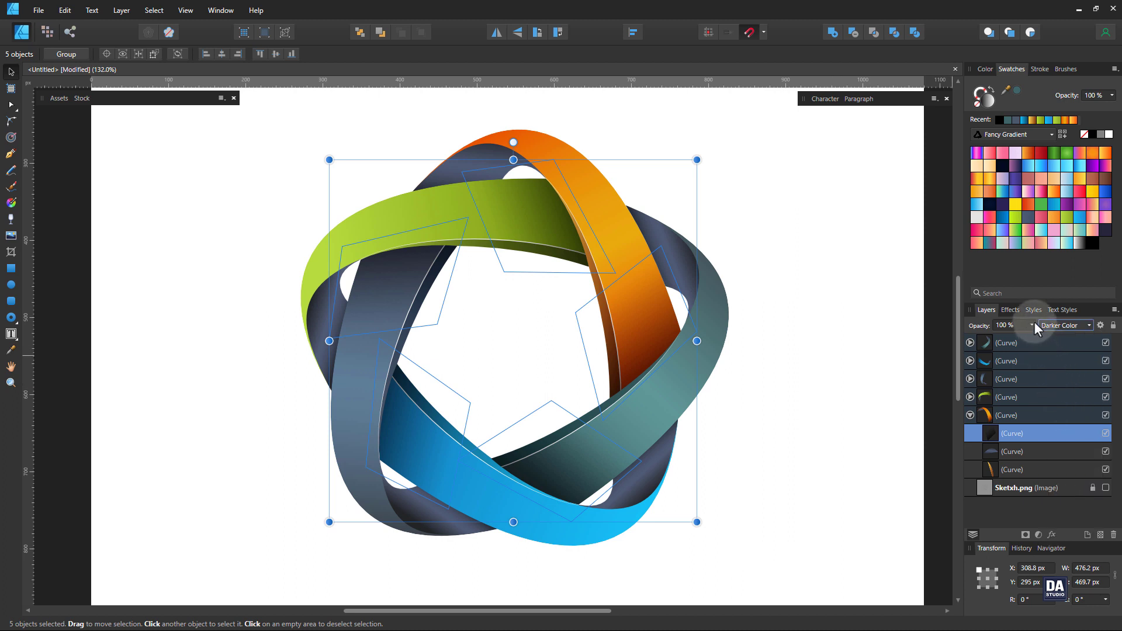
pyautogui.moveTo(1032, 325); pyautogui.dragTo(1013, 341)
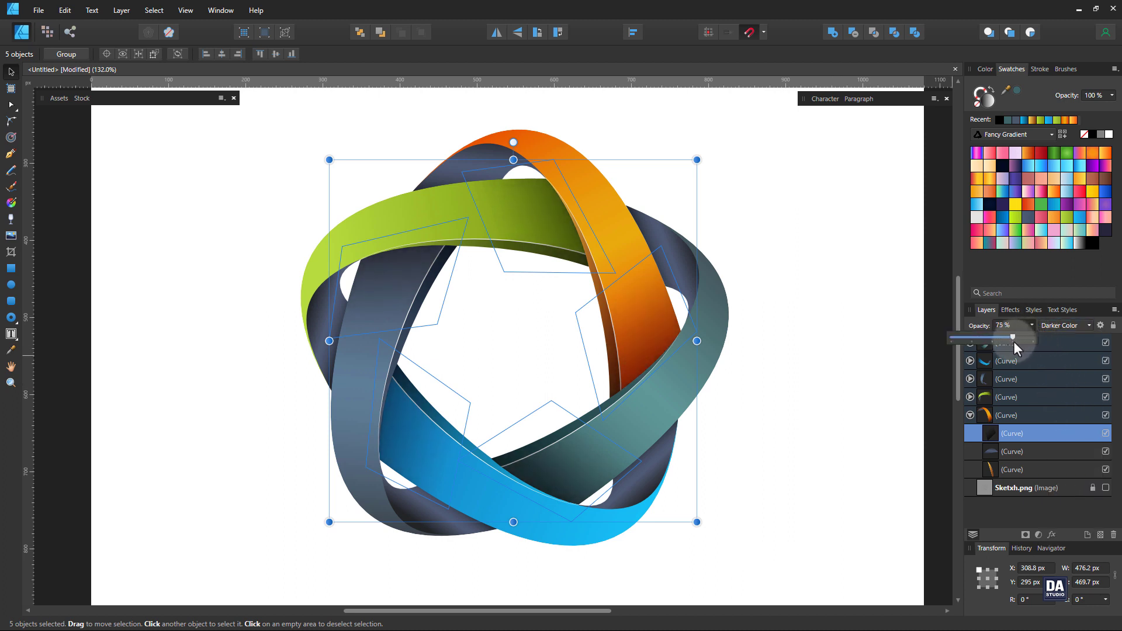
pyautogui.click(850, 380)
# Draw a circle about 458 px in diameter over the lower-left part of the ring.
pyautogui.hotkey('ctrl', 'space')
pyautogui.moveTo(639, 328); pyautogui.dragTo(253, 296)
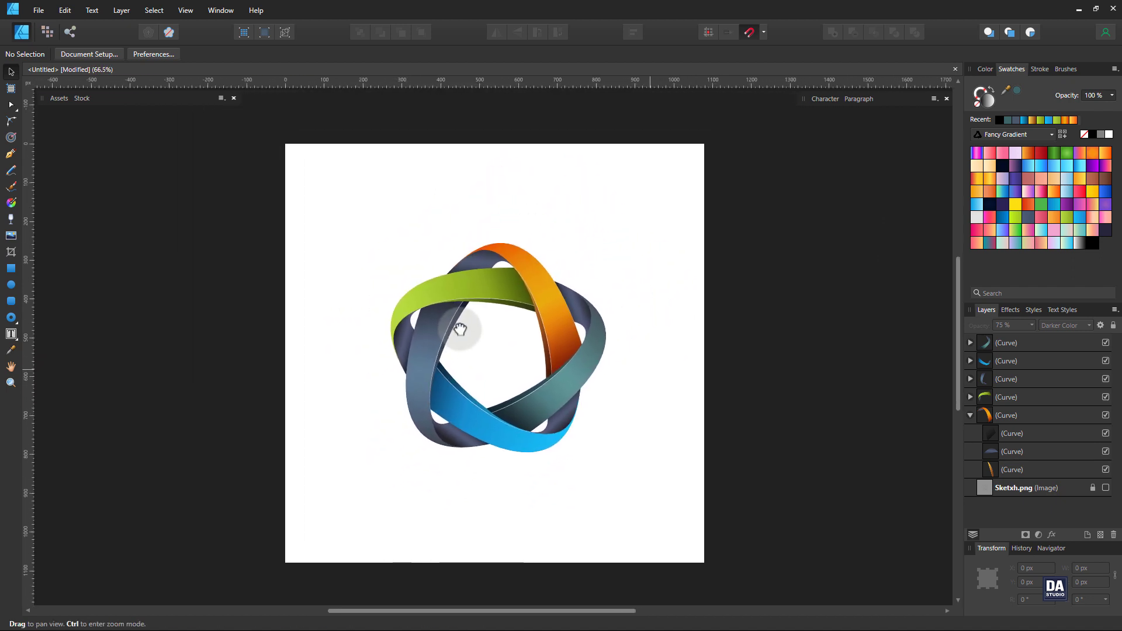
pyautogui.moveTo(460, 329); pyautogui.dragTo(539, 363)
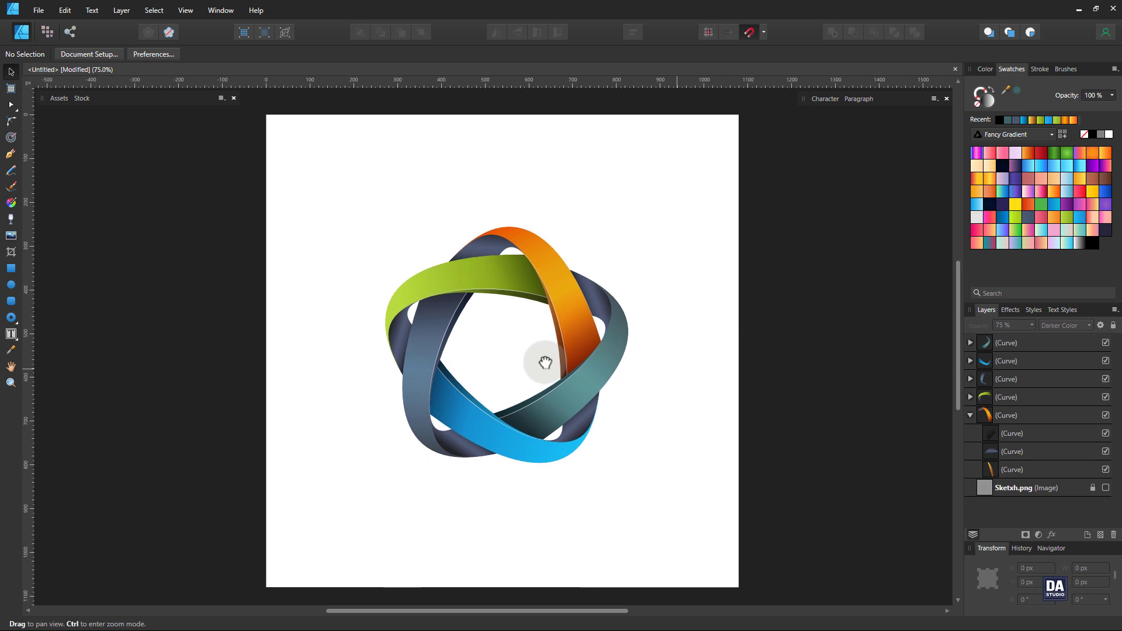
pyautogui.click(11, 287)
pyautogui.moveTo(325, 308); pyautogui.dragTo(529, 506)
# Change the circle's black-to-transparent fill to an elliptical gradient running from its centre to its edge.
pyautogui.click(63, 54)
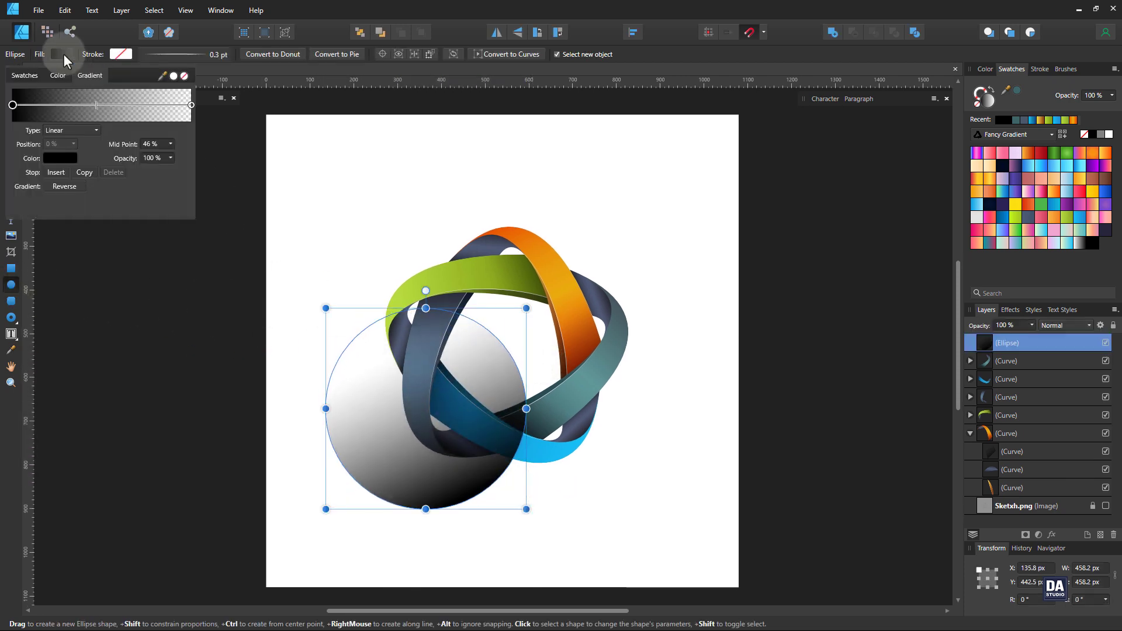
pyautogui.click(76, 131)
pyautogui.click(82, 155)
pyautogui.click(223, 72)
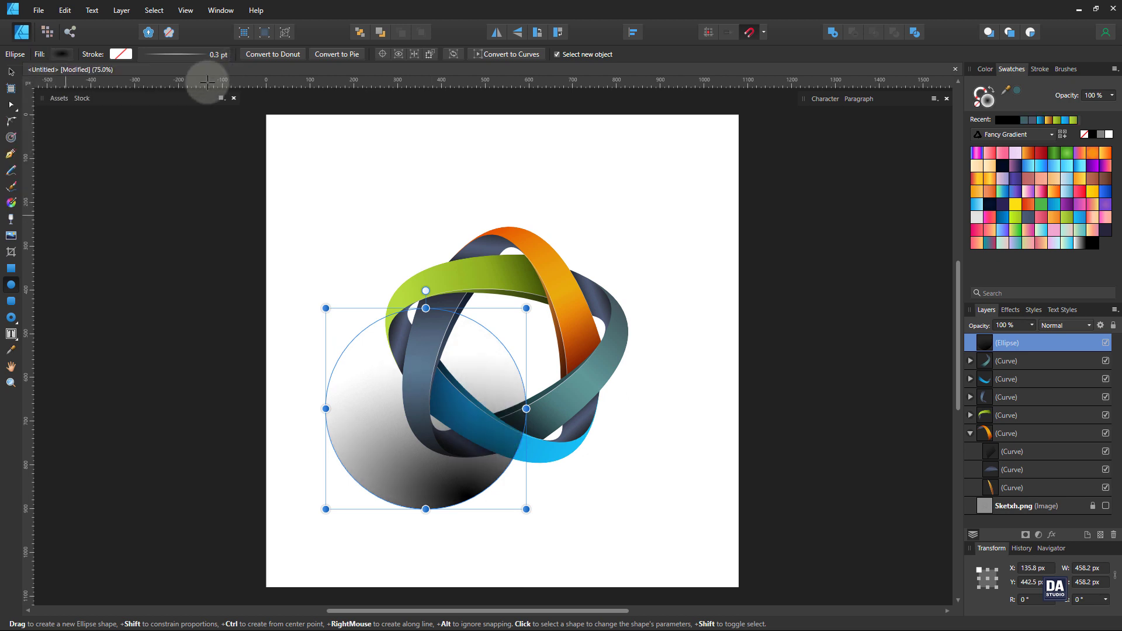
pyautogui.click(11, 203)
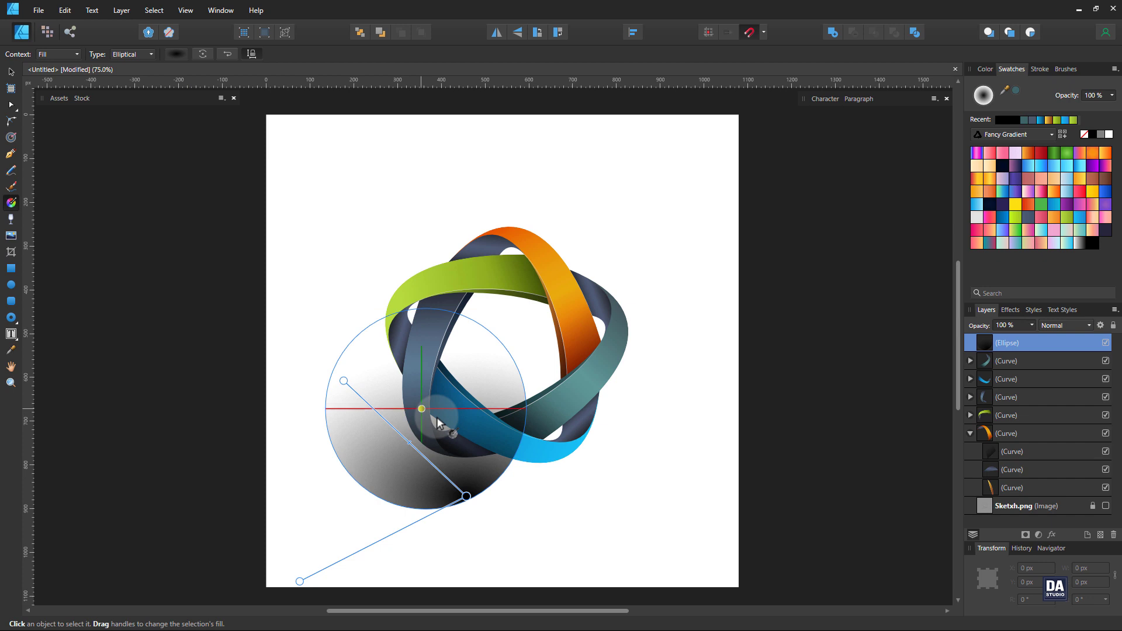
pyautogui.moveTo(427, 409); pyautogui.dragTo(525, 408)
# Flatten the circle into a ground-shadow ellipse about 661 × 84 px beneath the ring, fitting the gradient's vertical extent to its upper edge.
pyautogui.click(10, 71)
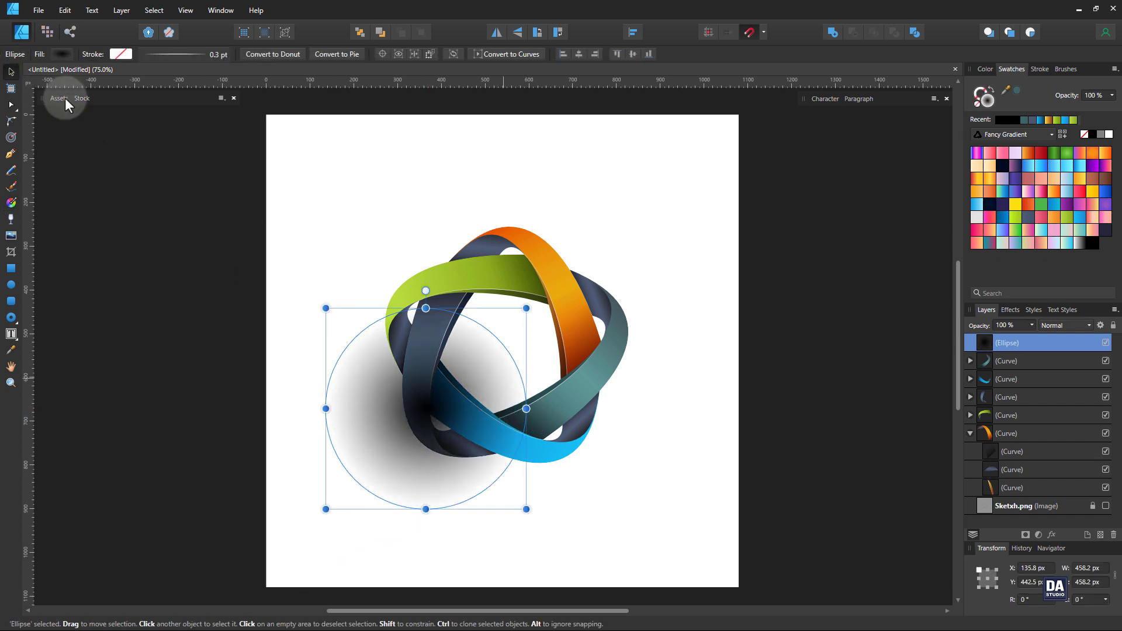
pyautogui.moveTo(425, 307); pyautogui.dragTo(635, 466)
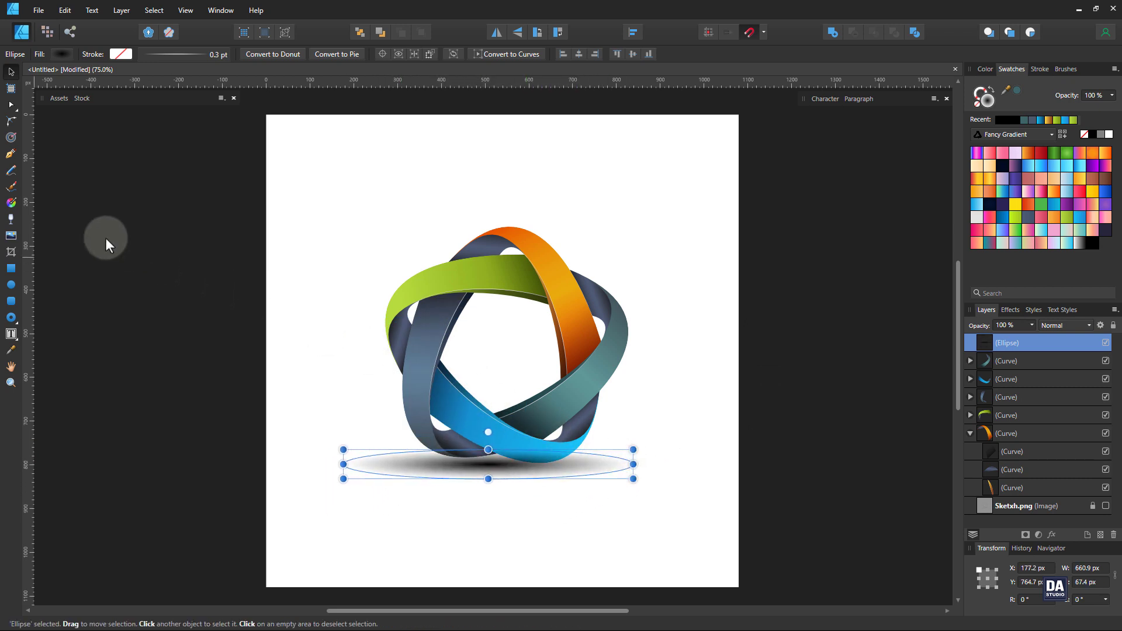
pyautogui.click(14, 201)
pyautogui.scroll(4, 353, 375)
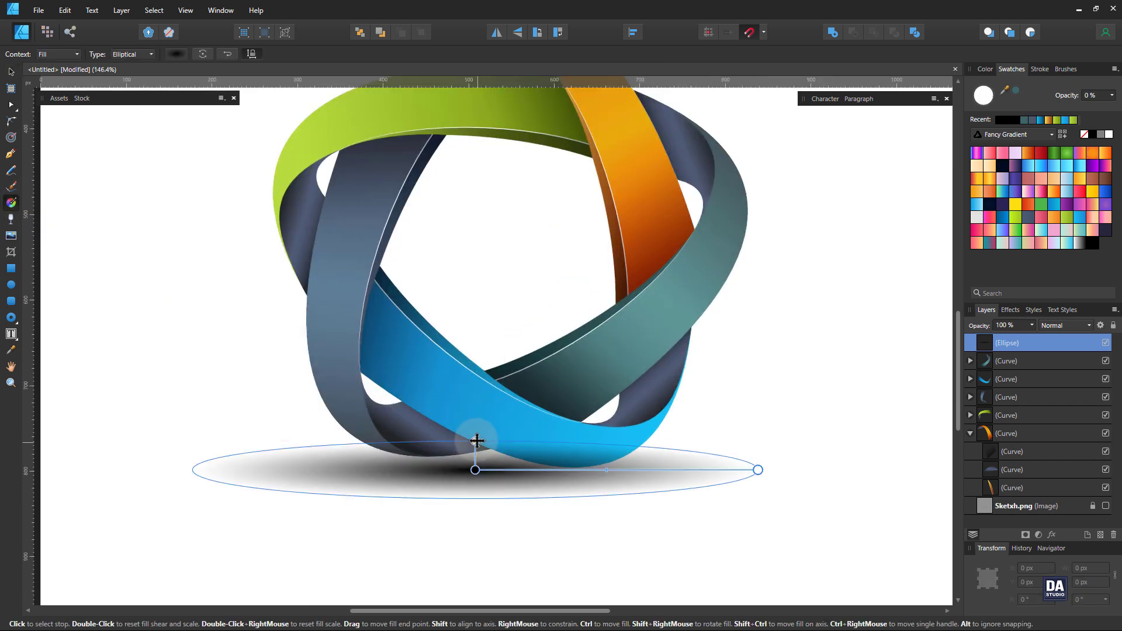
pyautogui.moveTo(475, 439); pyautogui.dragTo(475, 441)
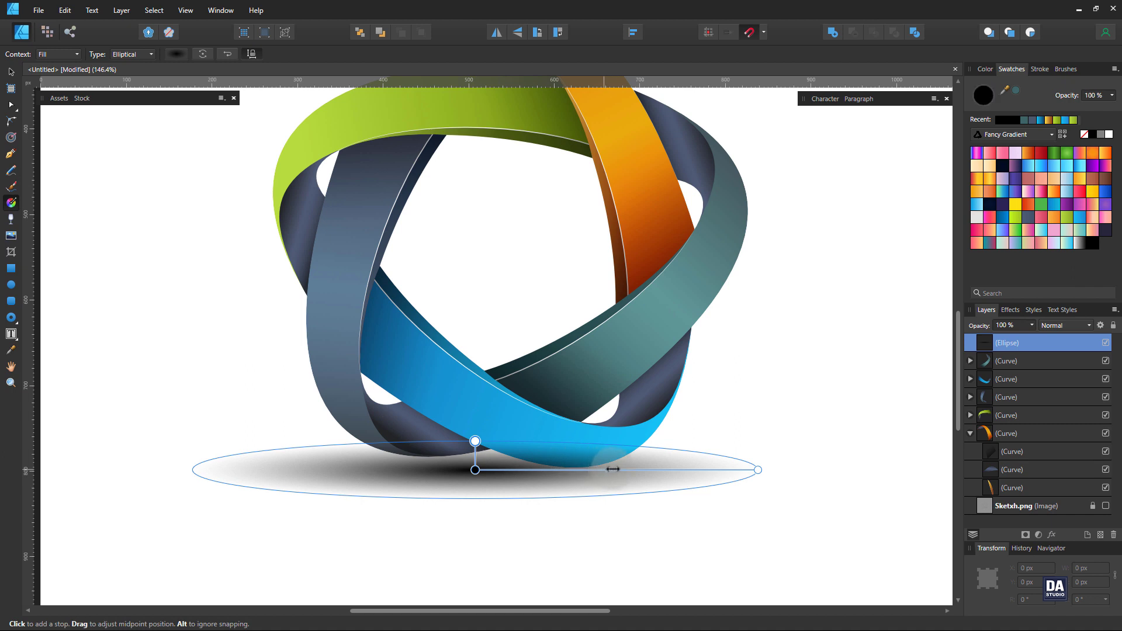
pyautogui.moveTo(613, 469); pyautogui.dragTo(613, 471)
pyautogui.press('v')
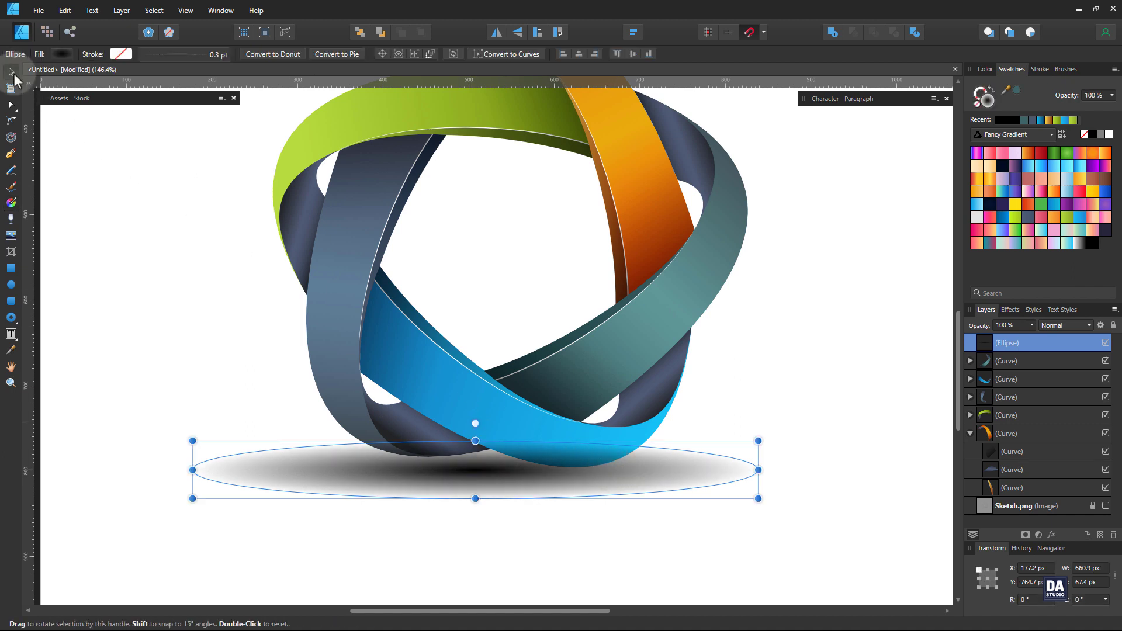
pyautogui.moveTo(475, 440); pyautogui.dragTo(476, 427)
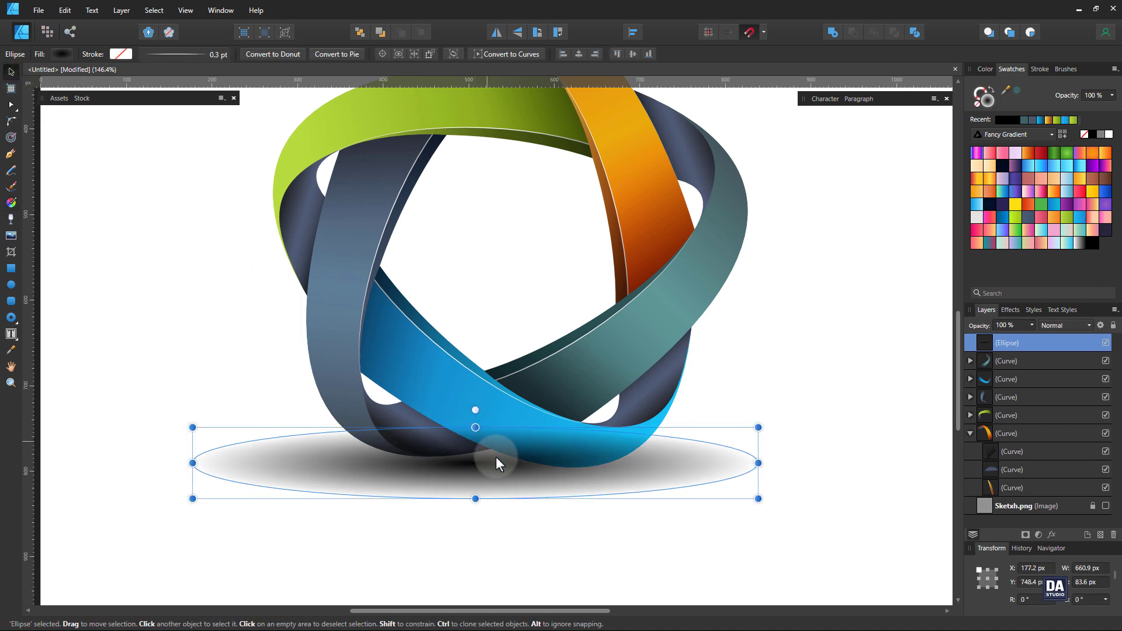
pyautogui.moveTo(523, 494)
pyautogui.mouseDown()
pyautogui.moveTo(512, 486)
pyautogui.moveTo(524, 479)
pyautogui.mouseUp()
# Apply a Gaussian Blur of about 9.5 px to the ground-shadow ellipse and place it beneath all ribbon curves, above the sketch image.
pyautogui.click(1051, 533)
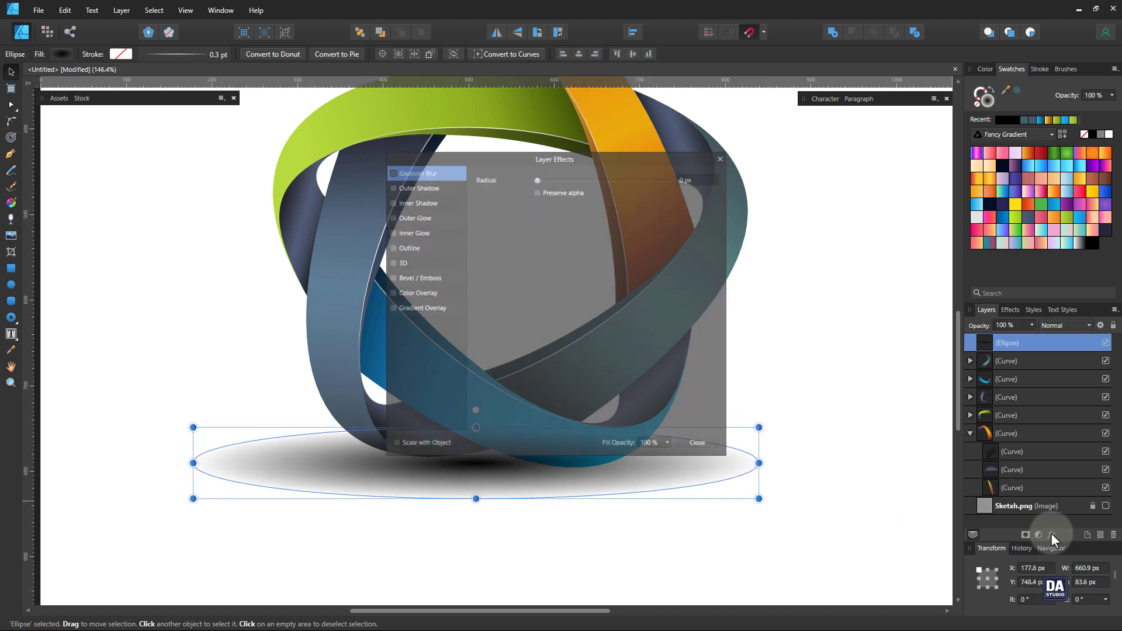
pyautogui.moveTo(537, 170); pyautogui.dragTo(820, 139)
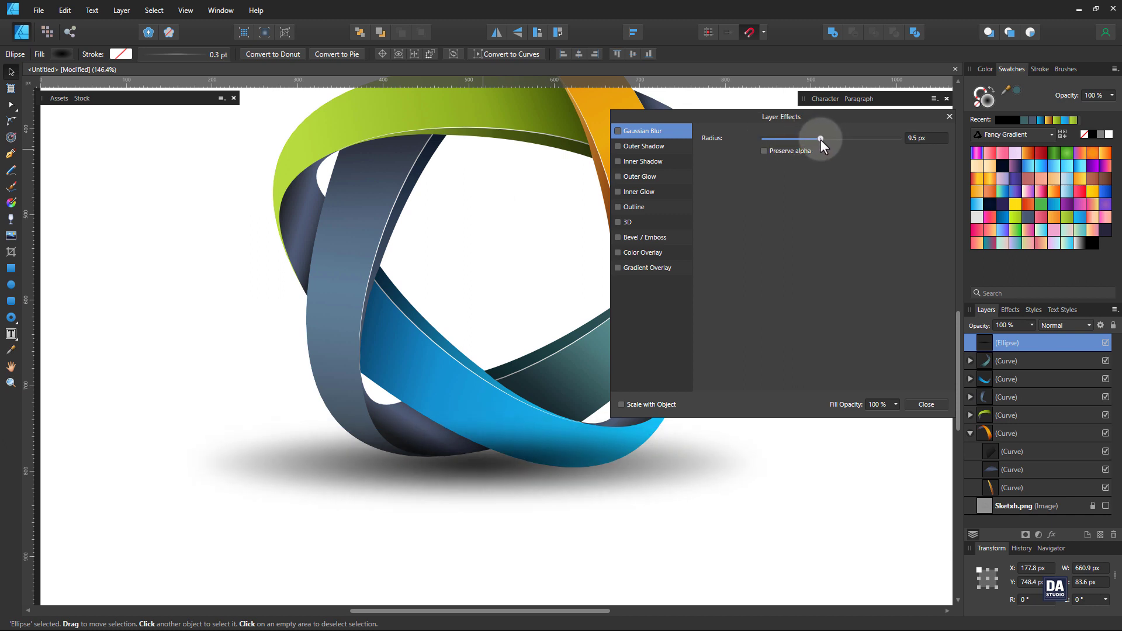
pyautogui.click(921, 402)
pyautogui.click(969, 433)
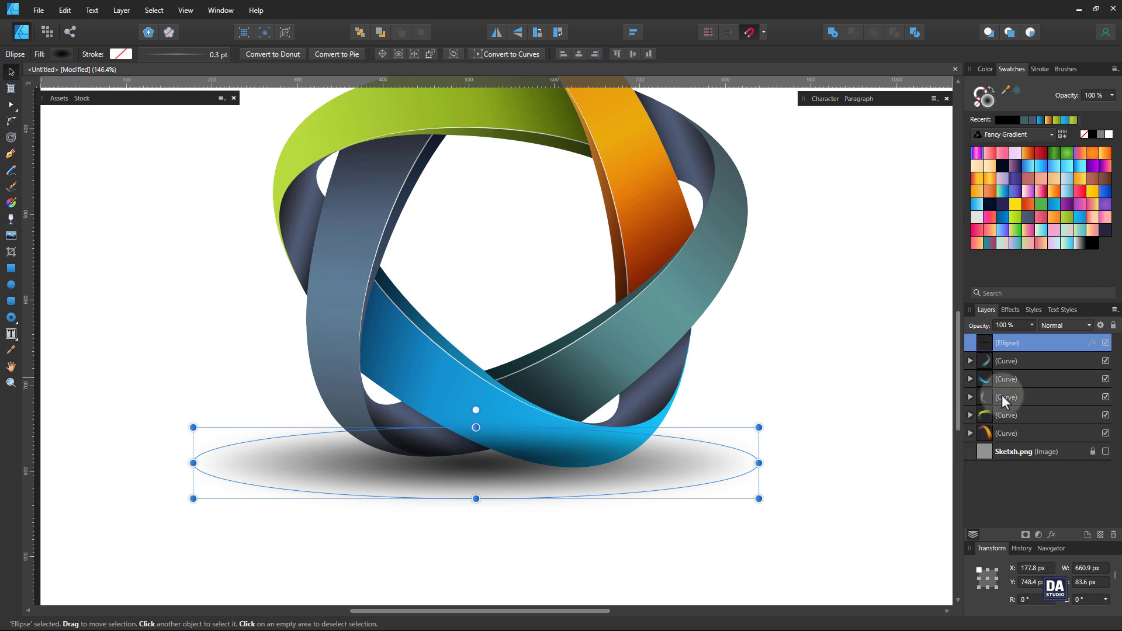
pyautogui.moveTo(1028, 343)
pyautogui.mouseDown()
pyautogui.moveTo(1040, 369)
pyautogui.moveTo(1029, 447)
pyautogui.mouseUp()
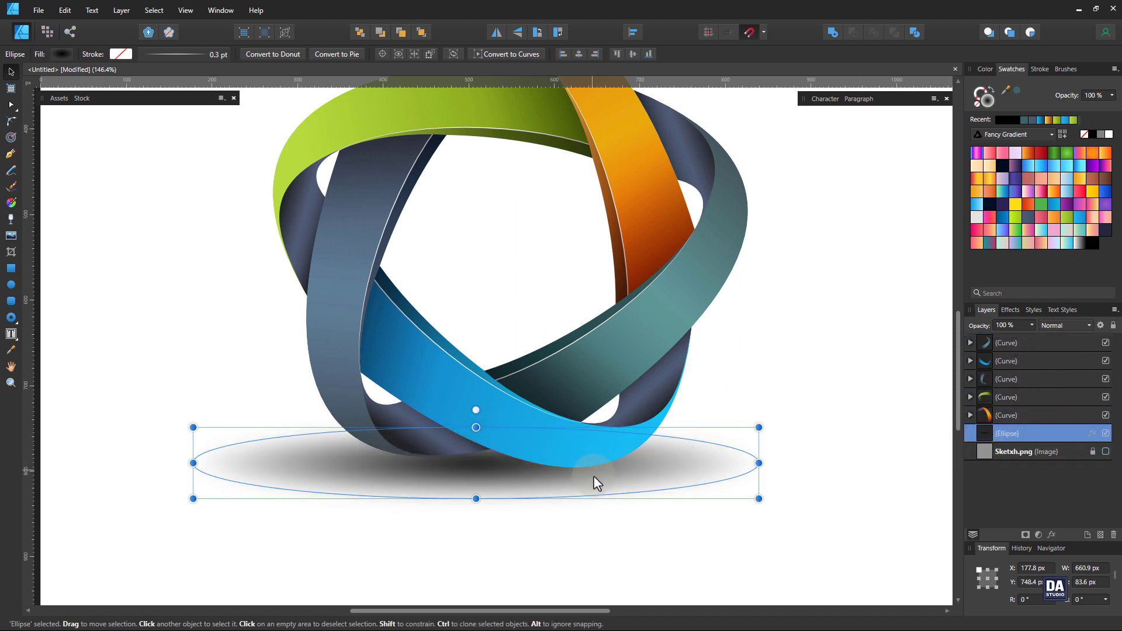
# Nudge the ground-shadow ellipse slightly down to Y 750.7 px.
pyautogui.press('Down')
pyautogui.press('Down')
pyautogui.press('Down')
pyautogui.press('Down')
pyautogui.press('Down')
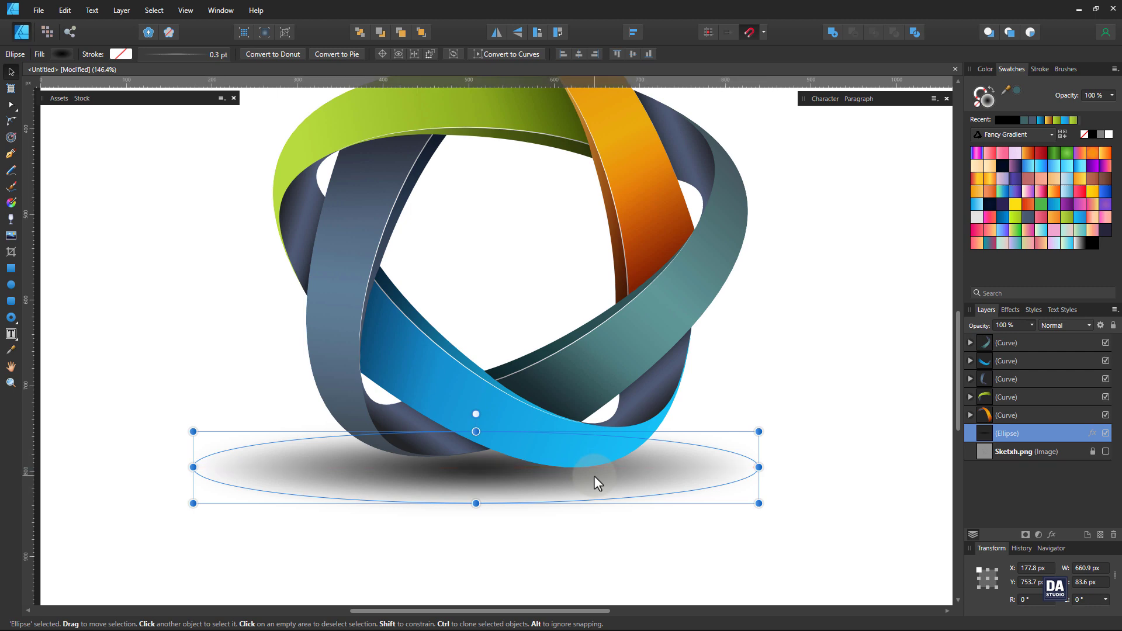
pyautogui.press('Up')
pyautogui.press('Up')
pyautogui.press('Up')
# Shift the ground-shadow ellipse horizontally to X 209.5 px, keeping its height on the page, so that it sits centred beneath the ring.
pyautogui.click(661, 518)
pyautogui.hotkey('ctrl', 'space')
pyautogui.moveTo(666, 418); pyautogui.dragTo(355, 368)
pyautogui.moveTo(538, 356); pyautogui.dragTo(528, 357)
pyautogui.press('space')
pyautogui.moveTo(632, 367); pyautogui.dragTo(569, 359)
pyautogui.click(617, 426)
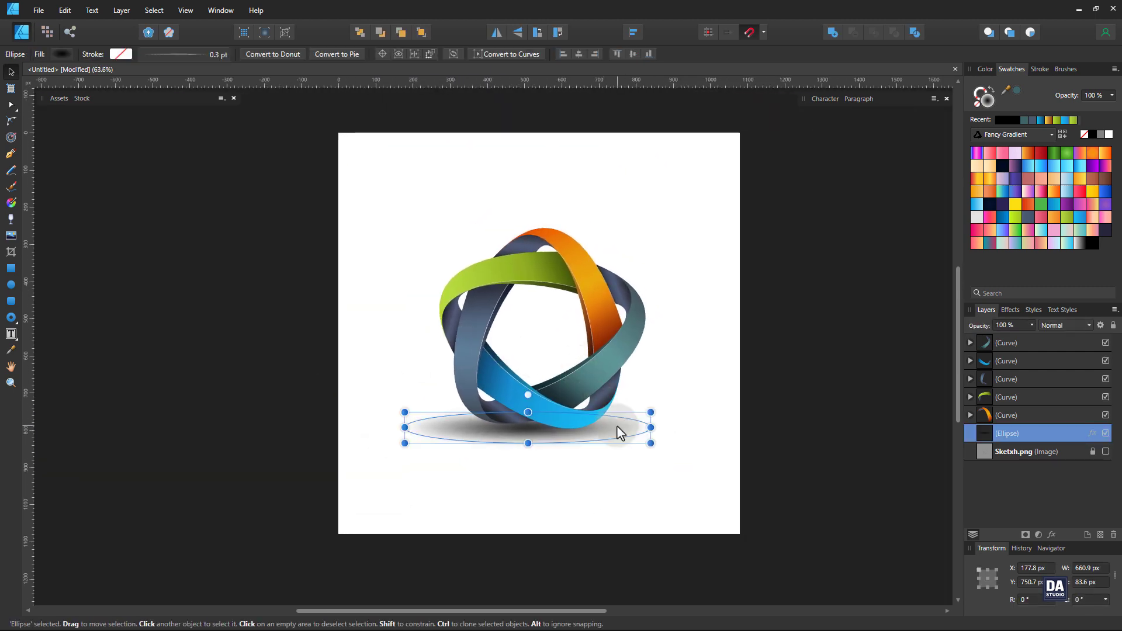
pyautogui.moveTo(609, 426); pyautogui.dragTo(595, 465)
pyautogui.click(611, 472)
pyautogui.press('space')
pyautogui.click(592, 444)
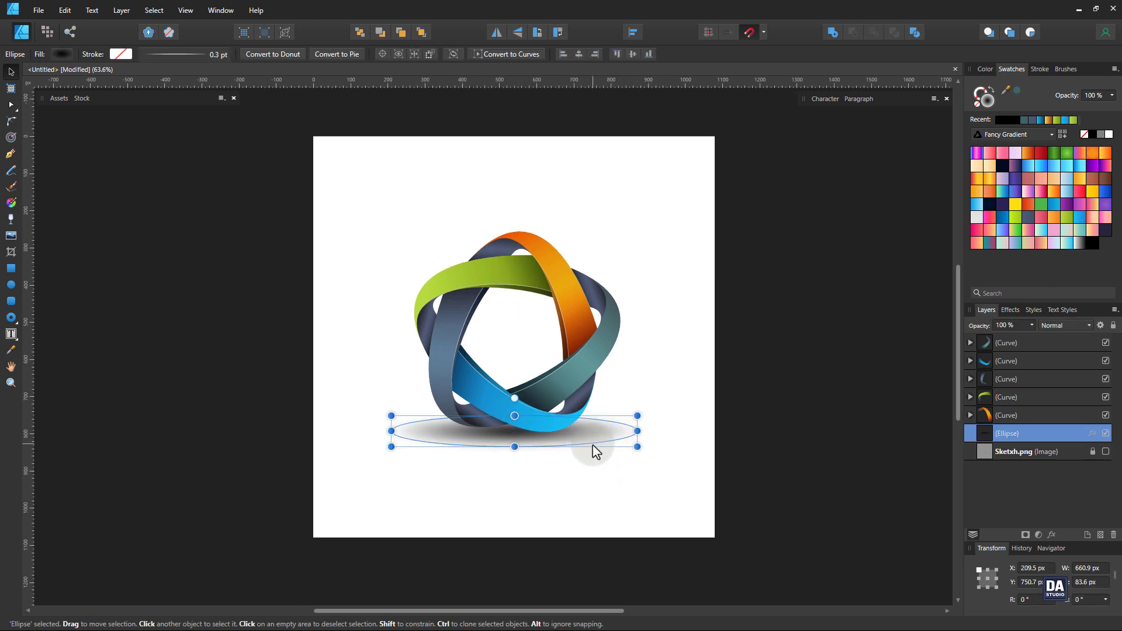
# Reduce the ground-shadow ellipse's opacity to 75% and deselect it.
pyautogui.moveTo(1032, 326); pyautogui.dragTo(1012, 340)
pyautogui.click(851, 412)
pyautogui.press('space')
pyautogui.moveTo(720, 401); pyautogui.dragTo(608, 377)
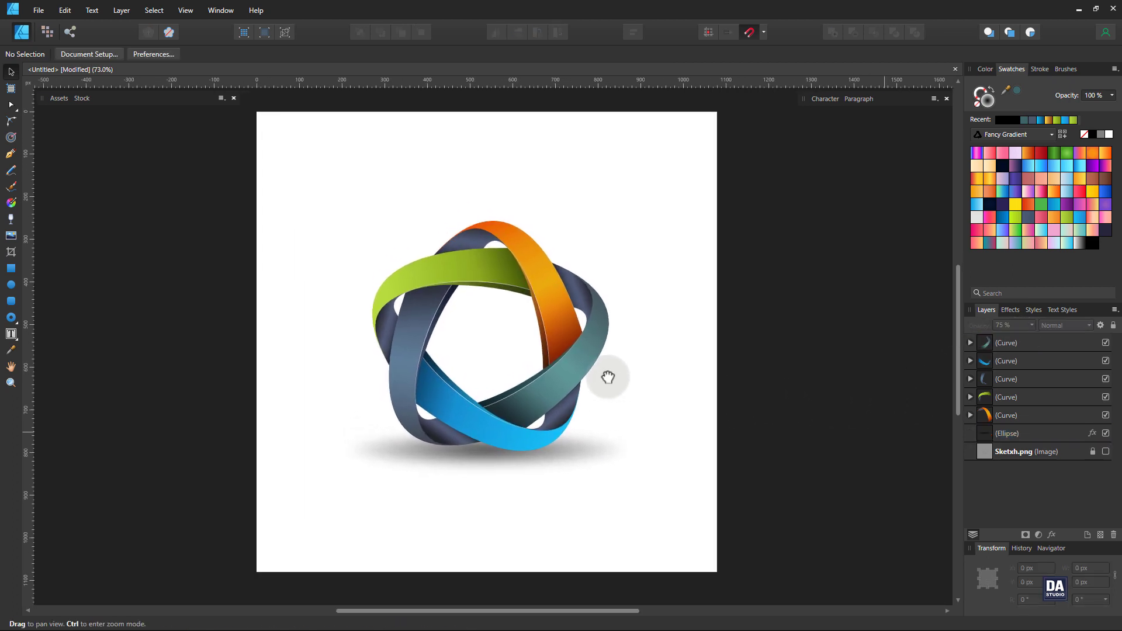